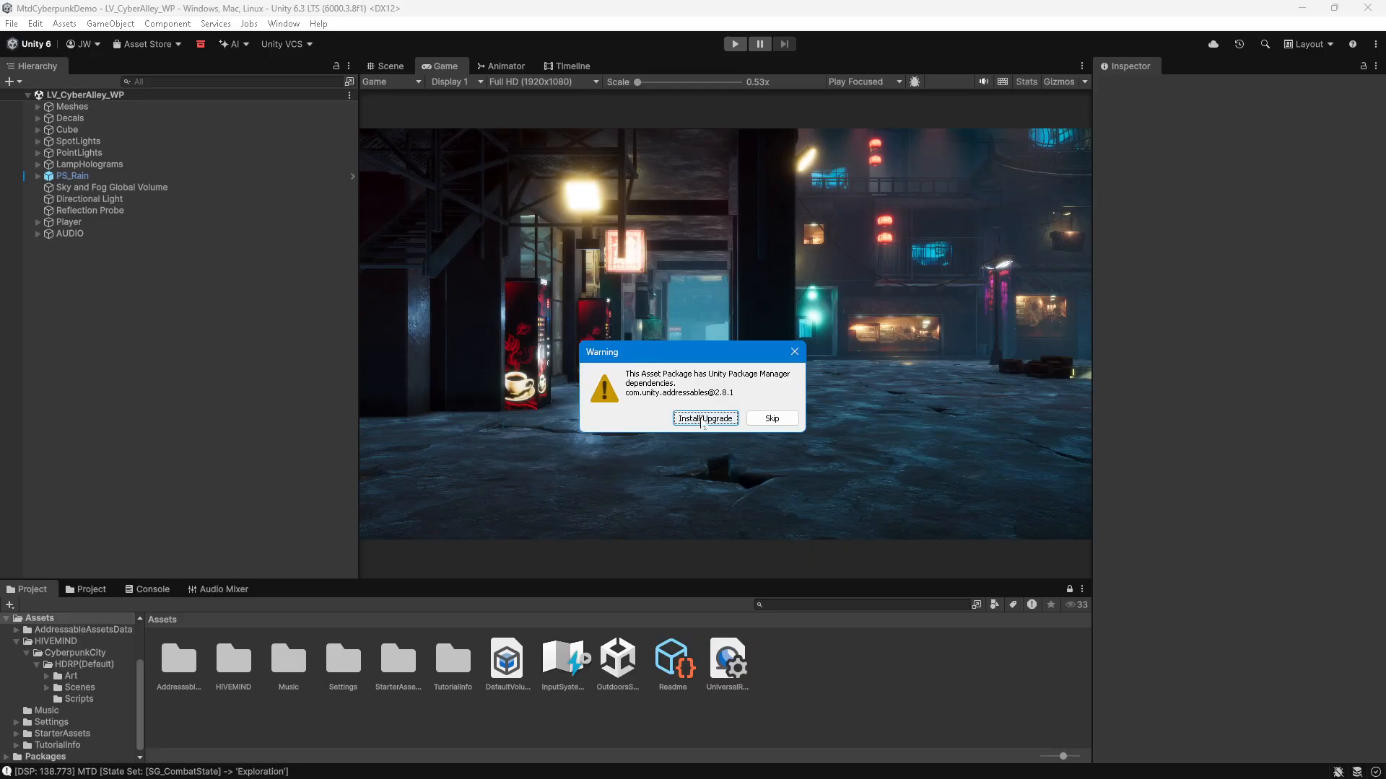
Step: Install the addressables dependency and import the complete MusicTransitionDesigner_PreBeta_00.07 package
click(704, 418)
scroll(915, 347, down, 8)
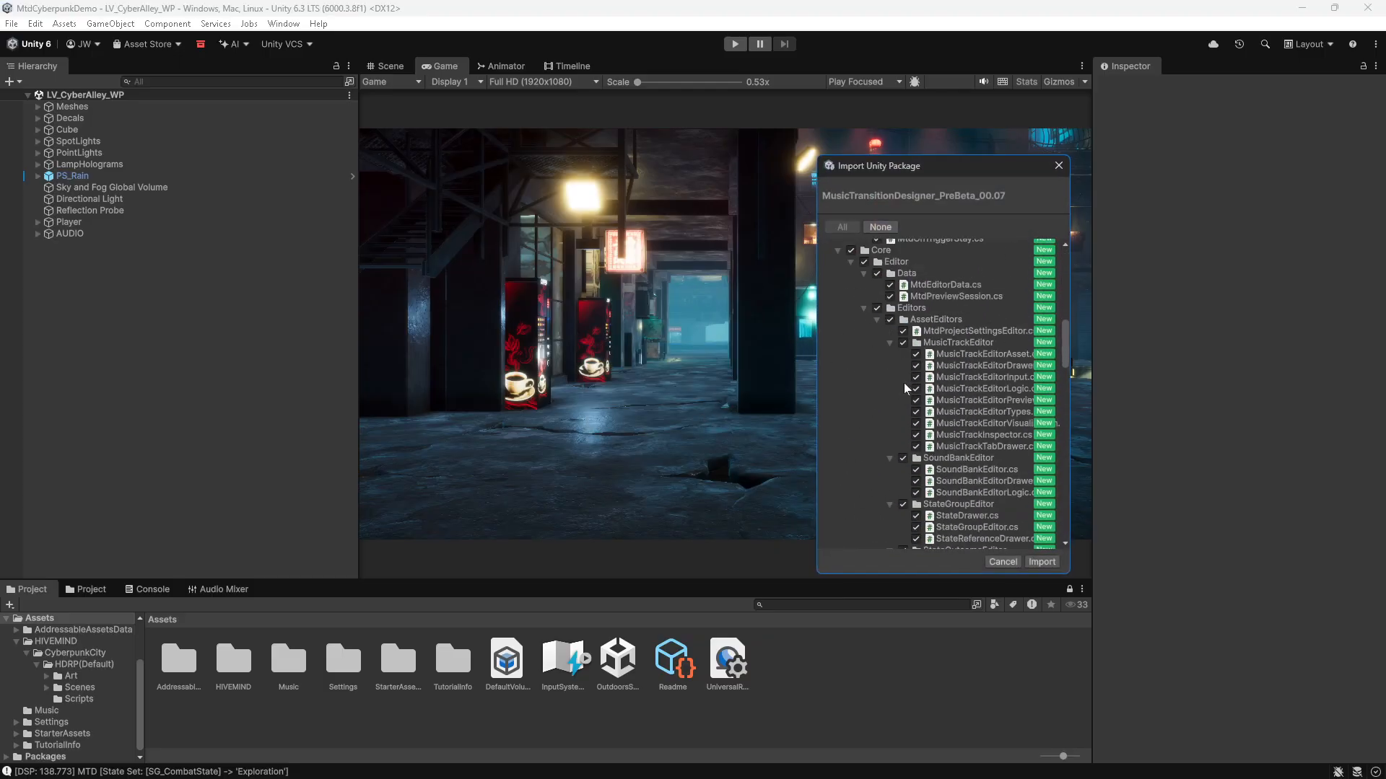
scroll(907, 390, down, 6)
click(1041, 562)
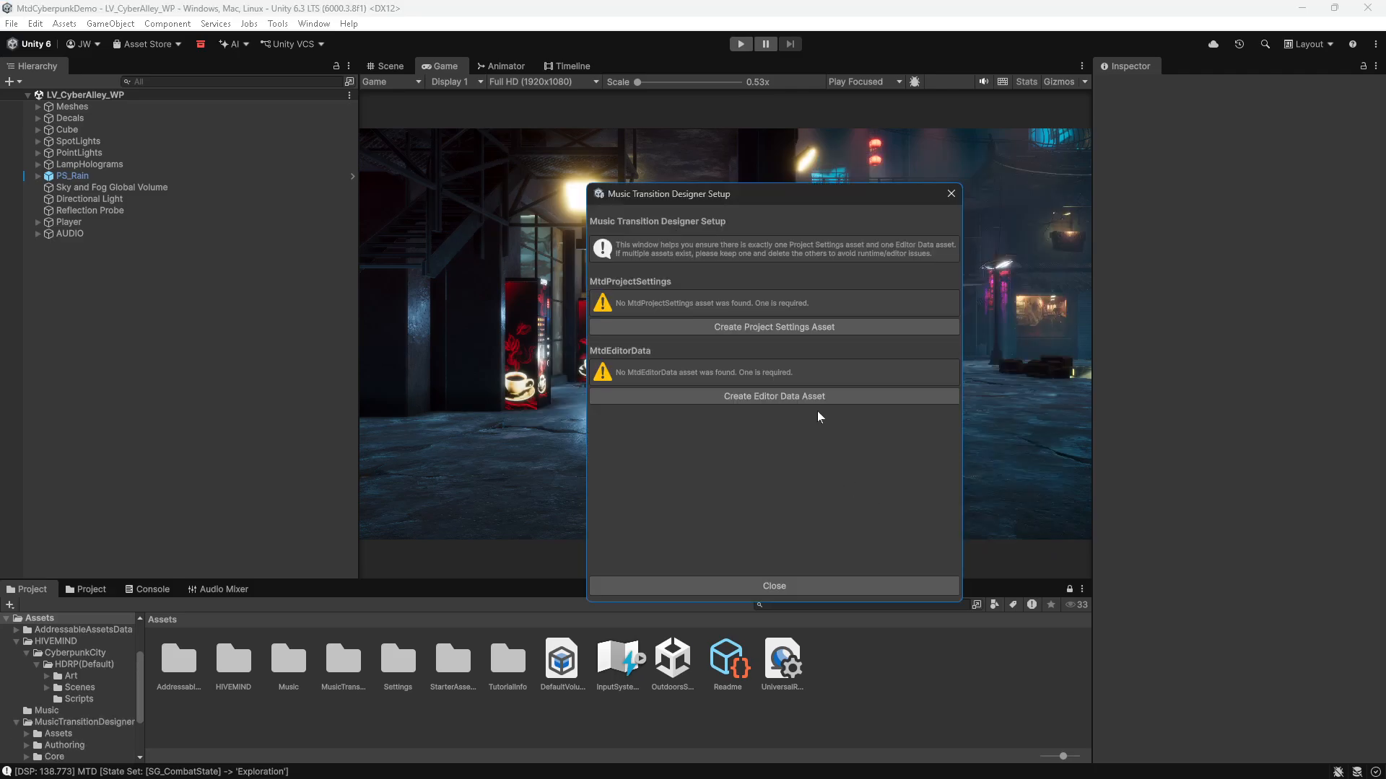
Step: Create the Project Settings asset and the Editor Data asset in the setup window, then close it
click(781, 329)
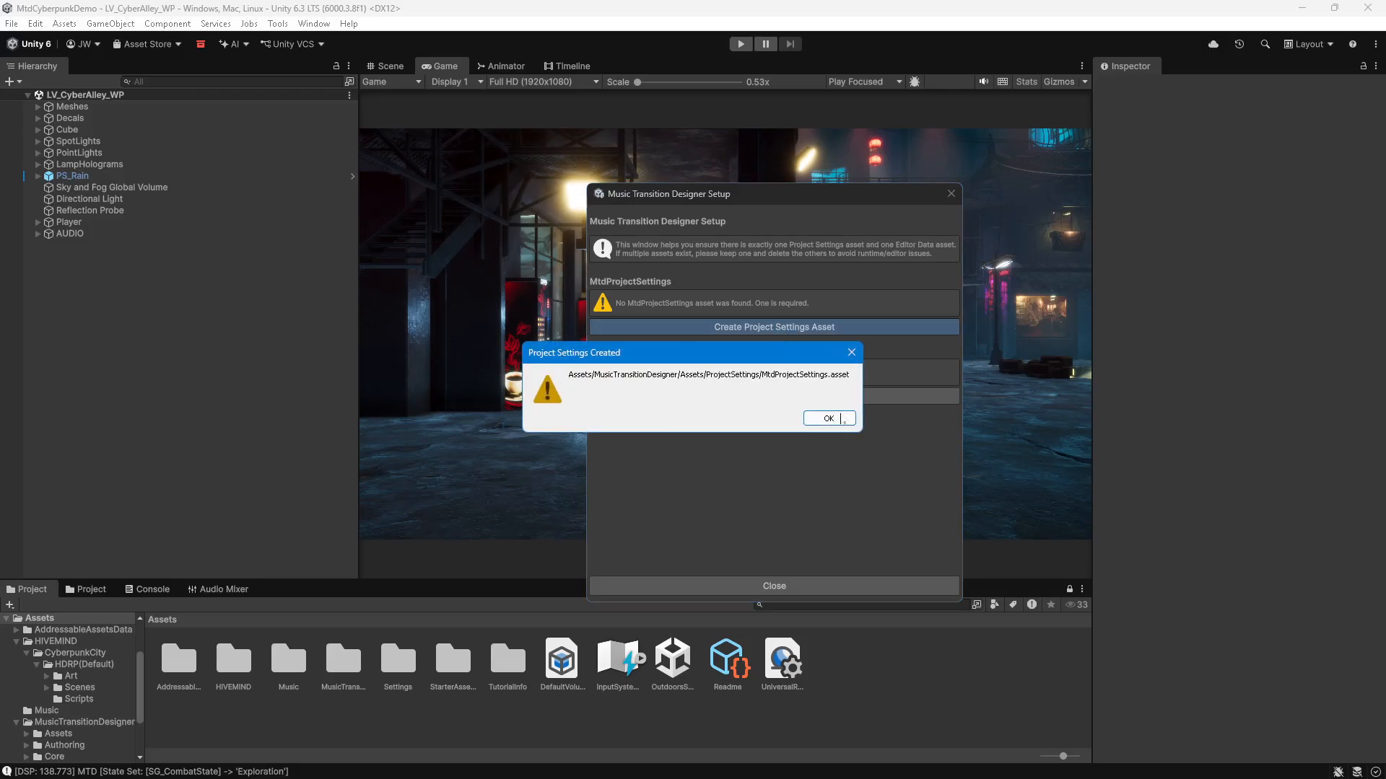
click(831, 419)
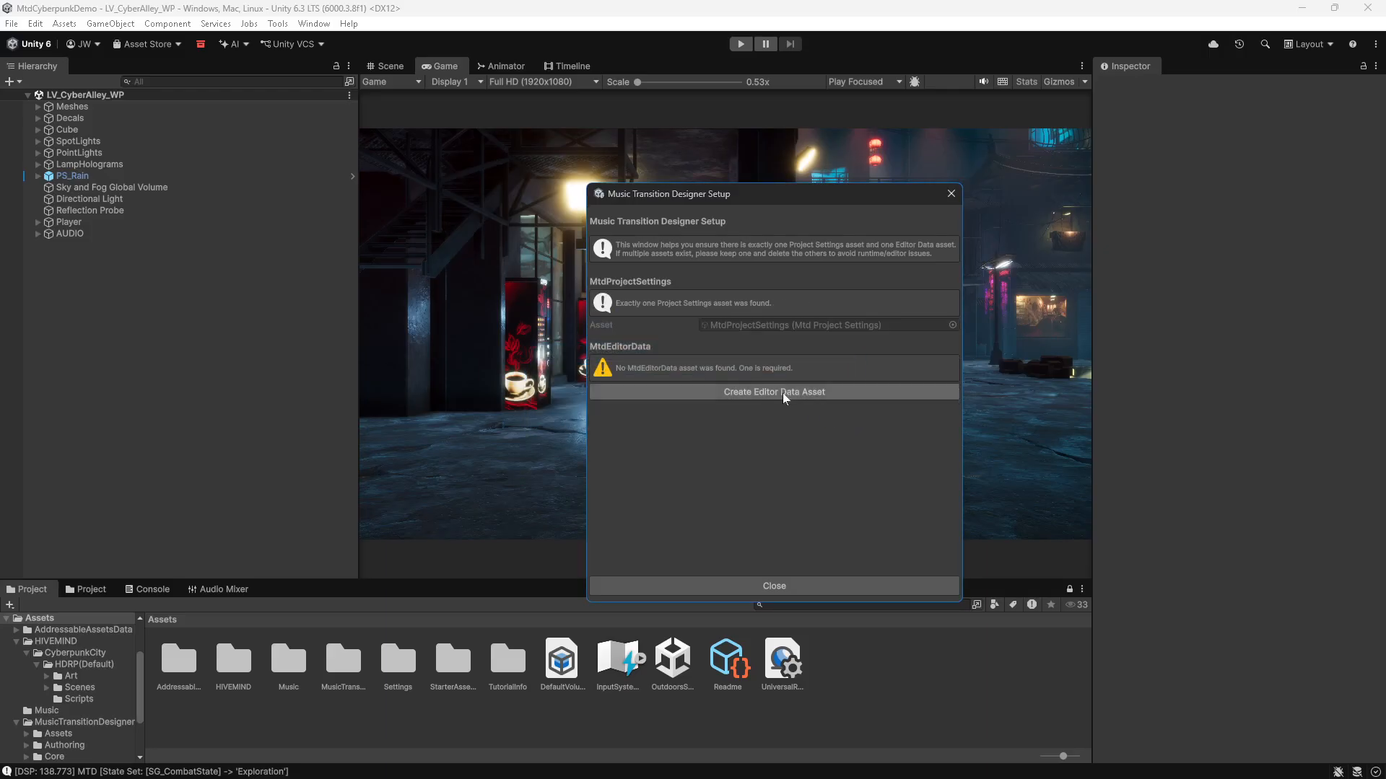
click(785, 399)
click(798, 420)
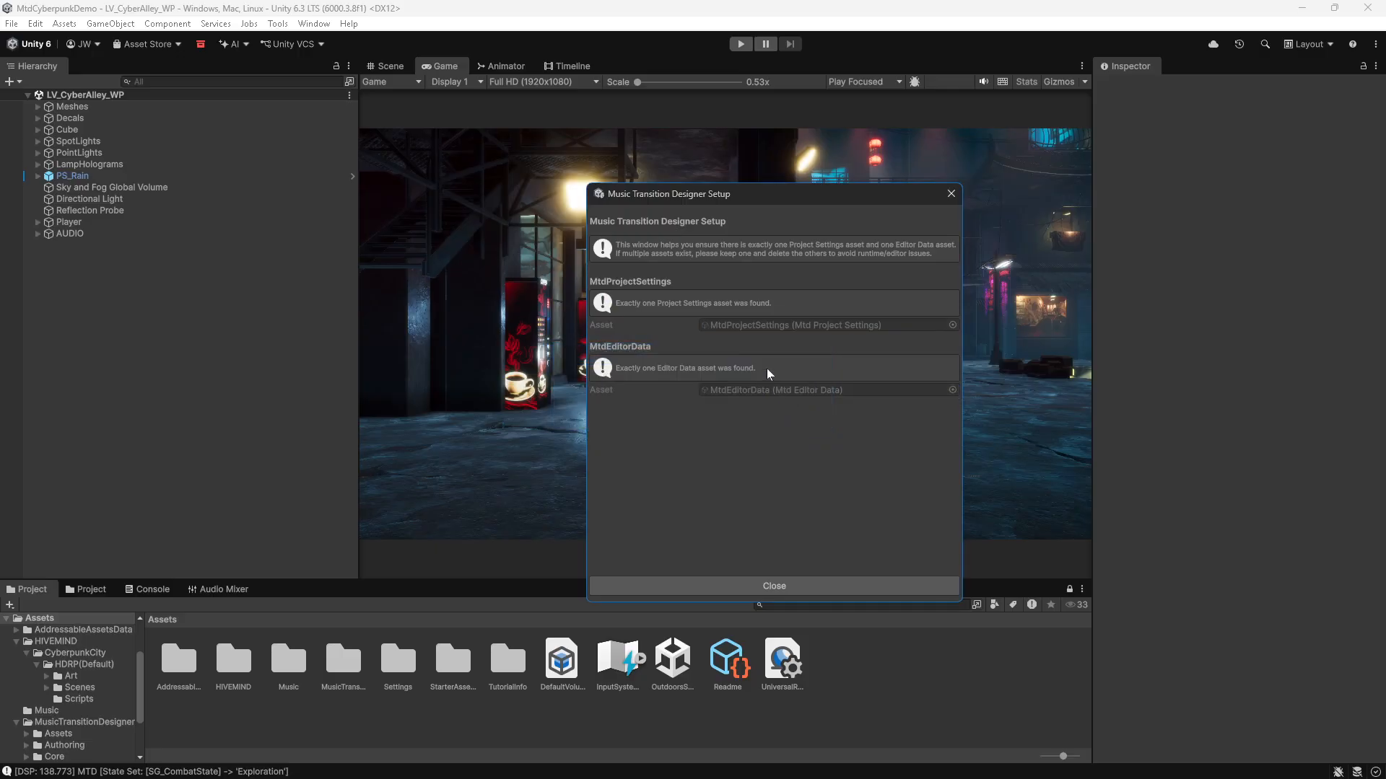
click(785, 586)
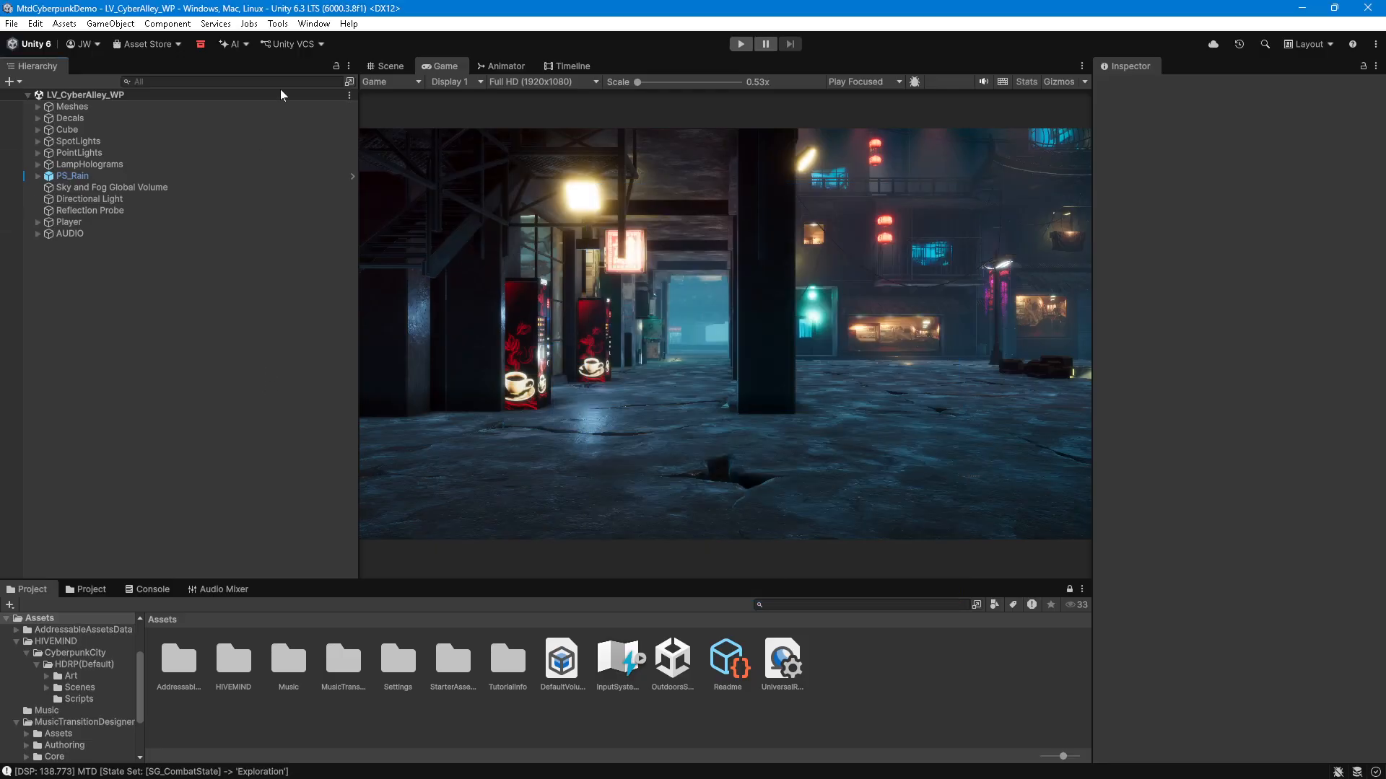
click(277, 24)
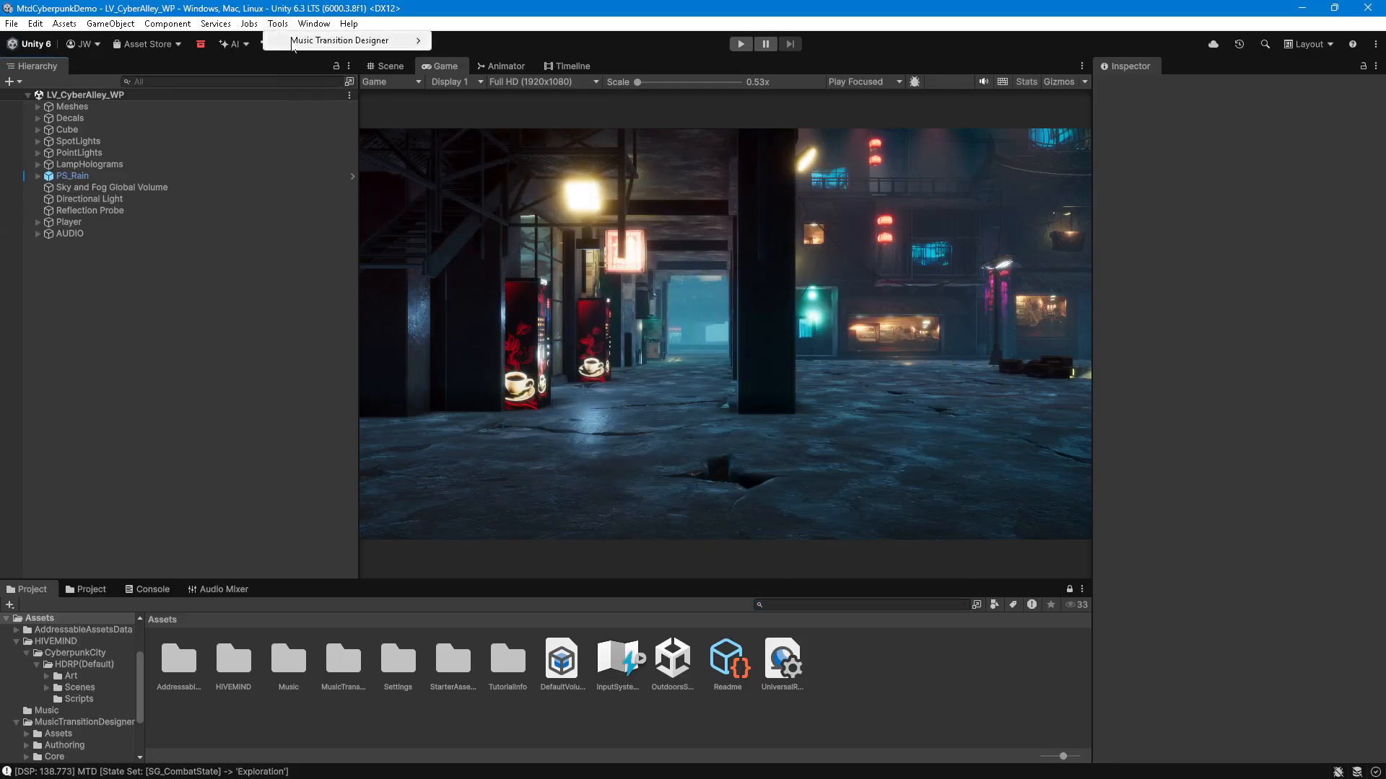
mouse_move(347, 40)
click(250, 377)
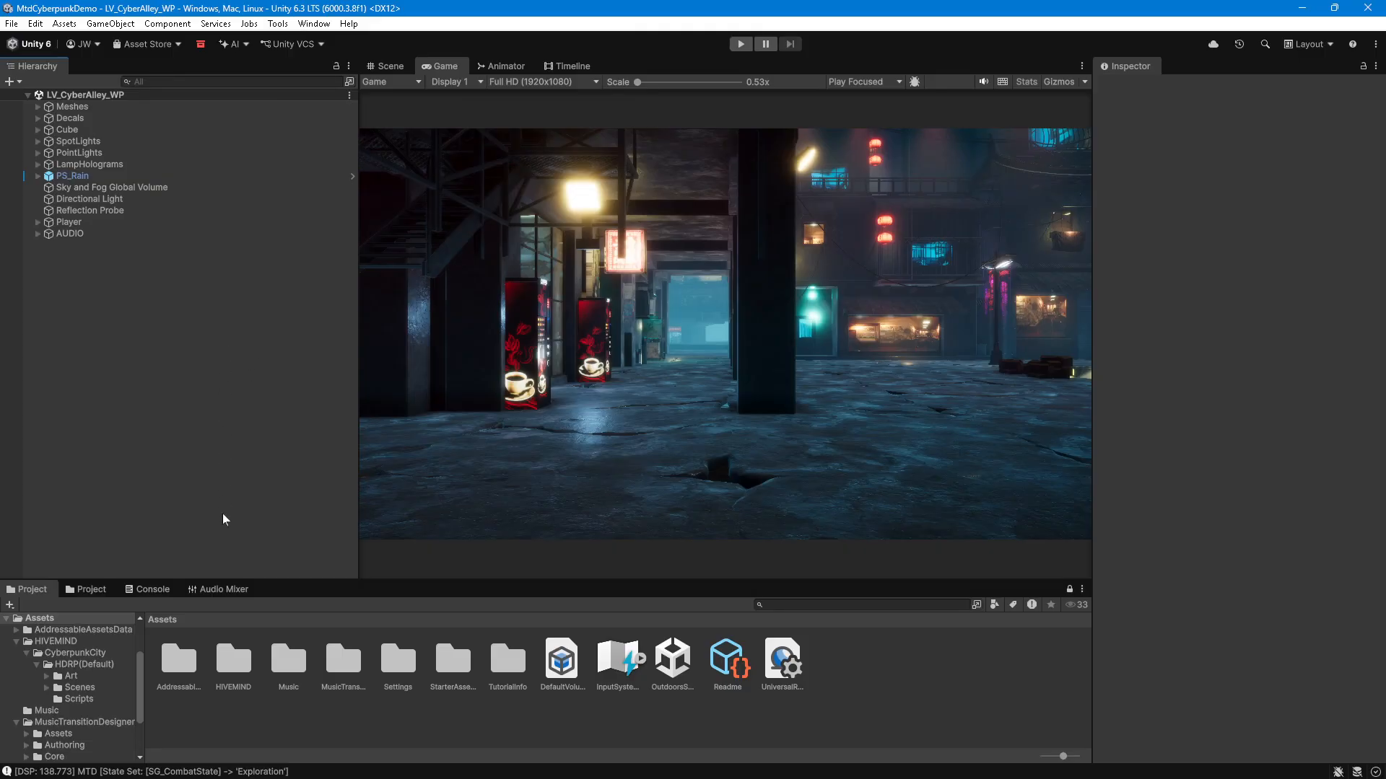
Step: Select all three music clips in the Music folder and make them Addressable
double_click(288, 658)
click(179, 657)
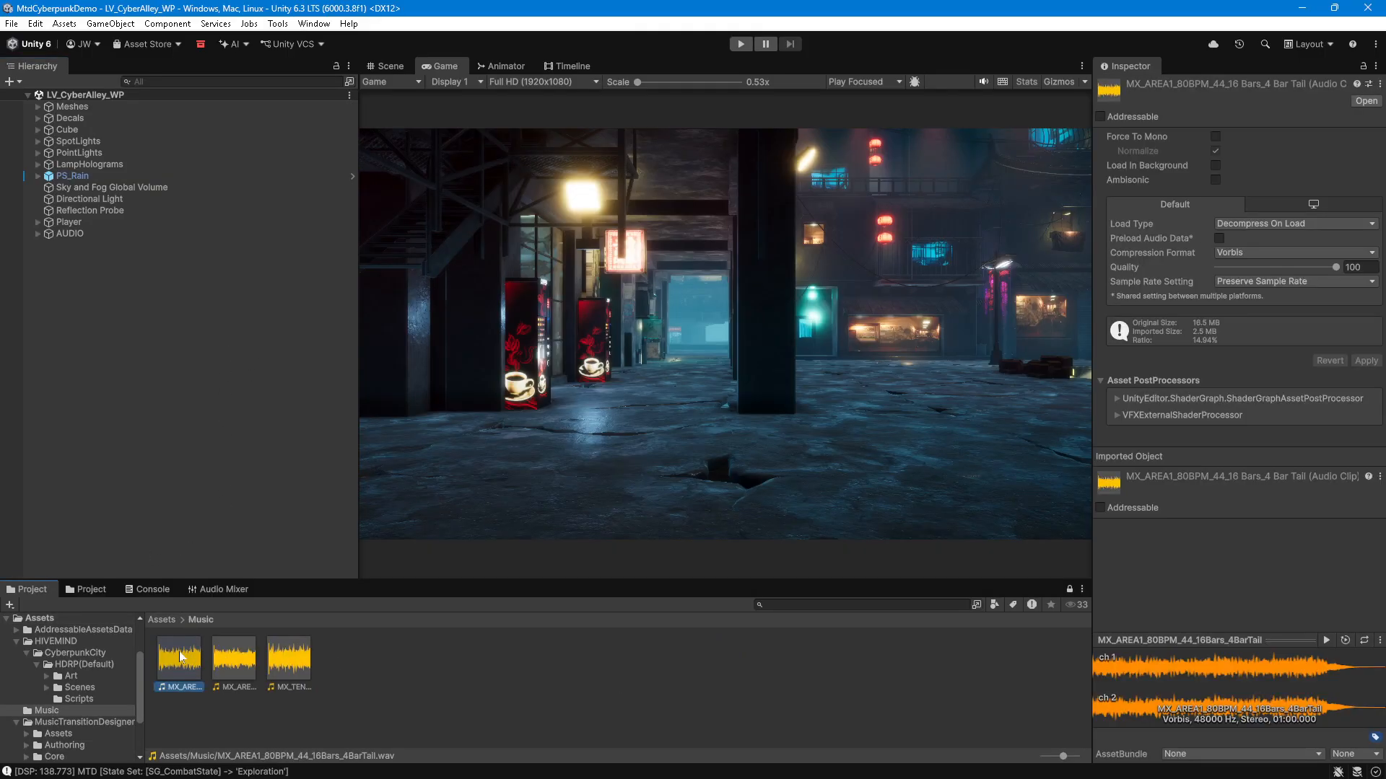
shift+click(287, 658)
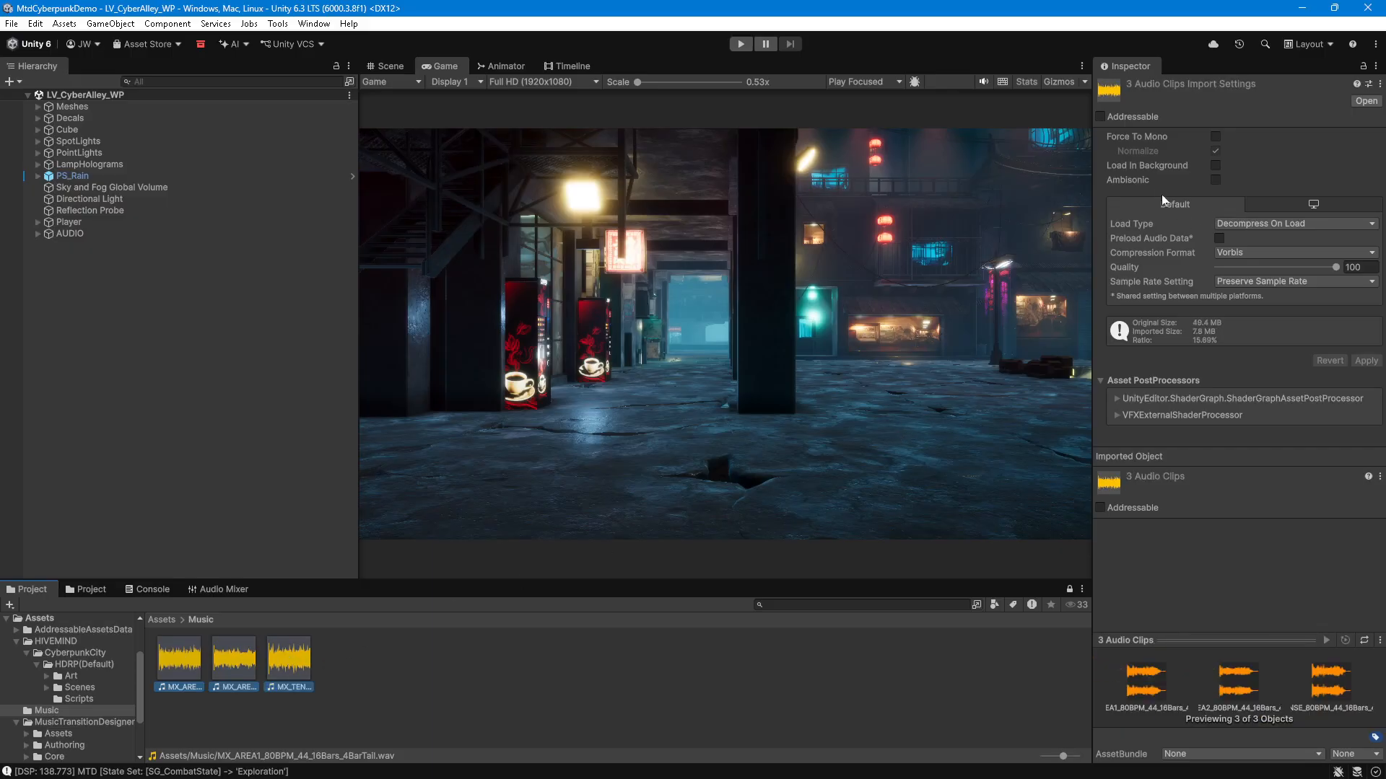
click(1100, 117)
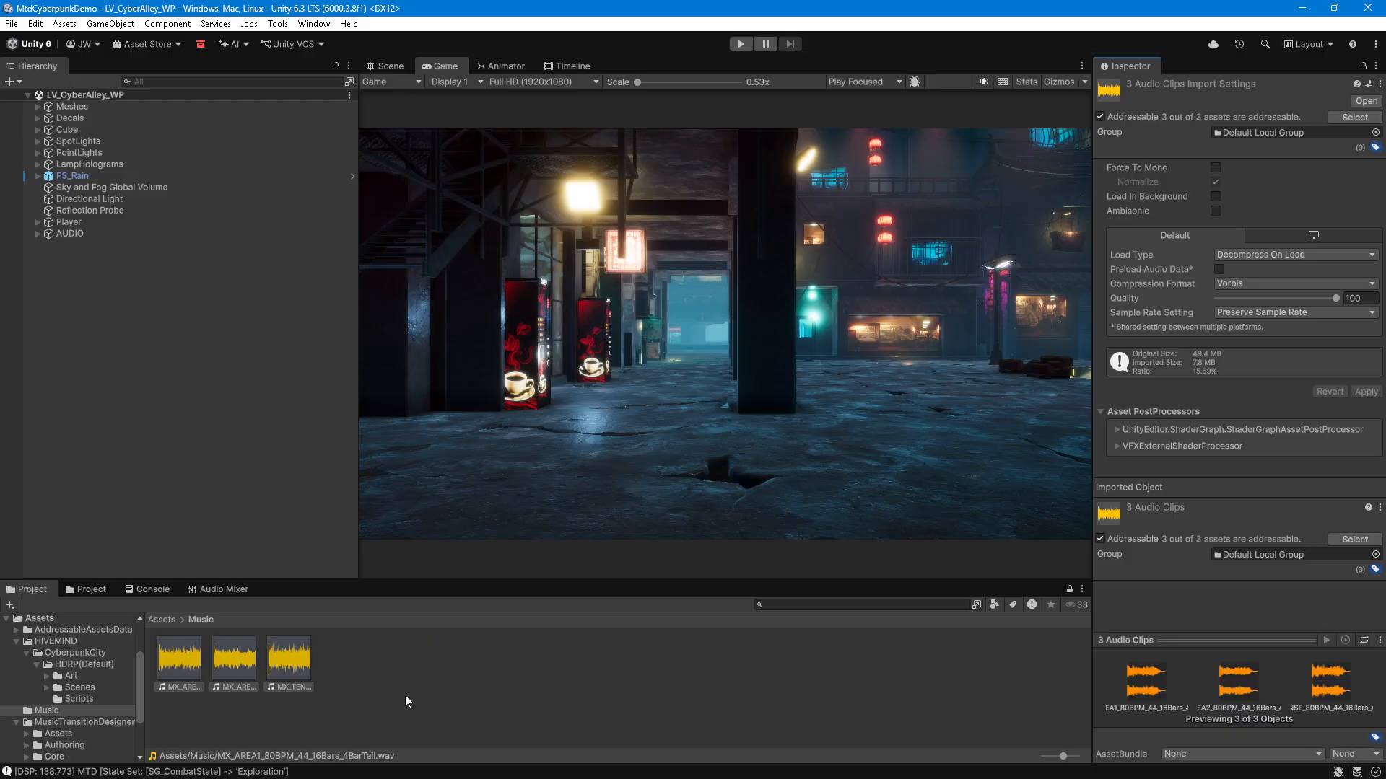
Step: Browse to the MusicTransitionDesigner > Assets > 00_AudioFiles folder and review the music clips there
click(287, 658)
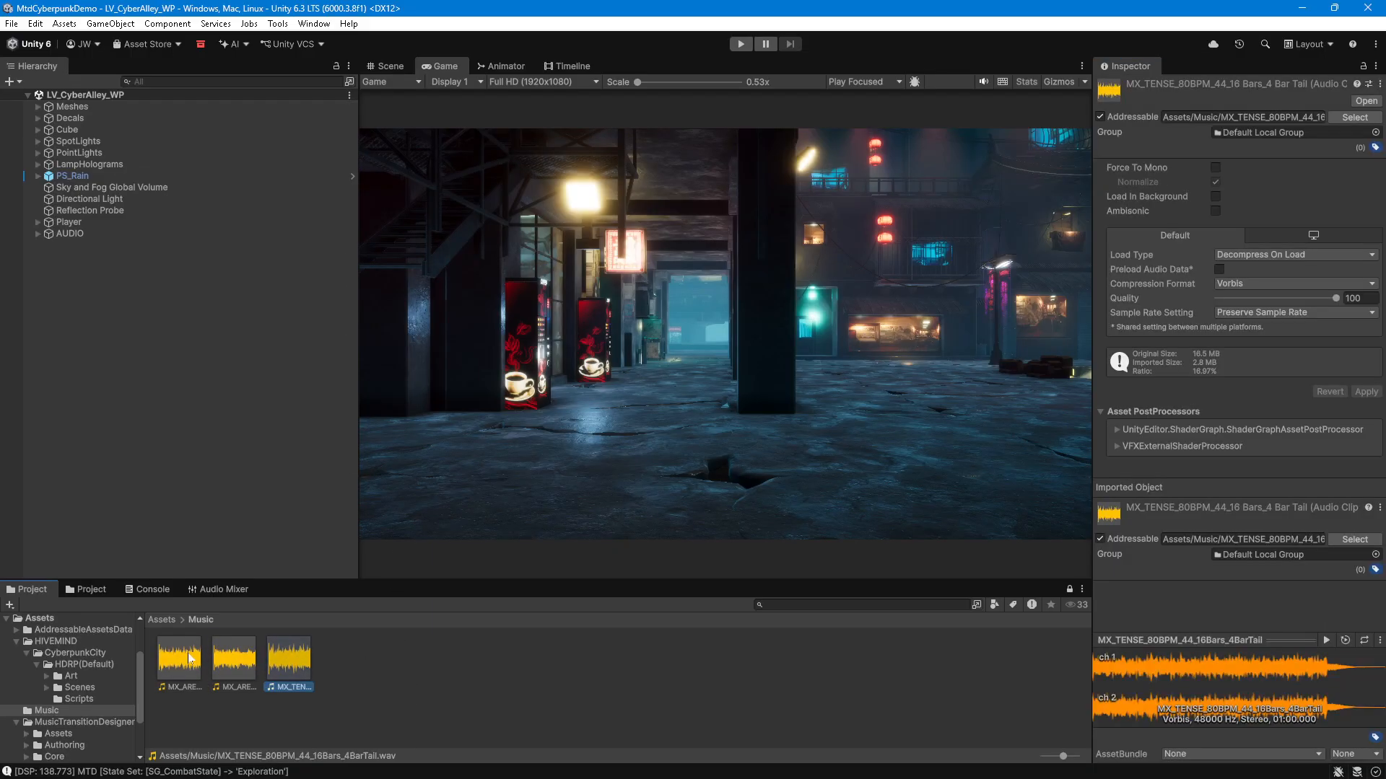
shift+click(190, 657)
click(163, 621)
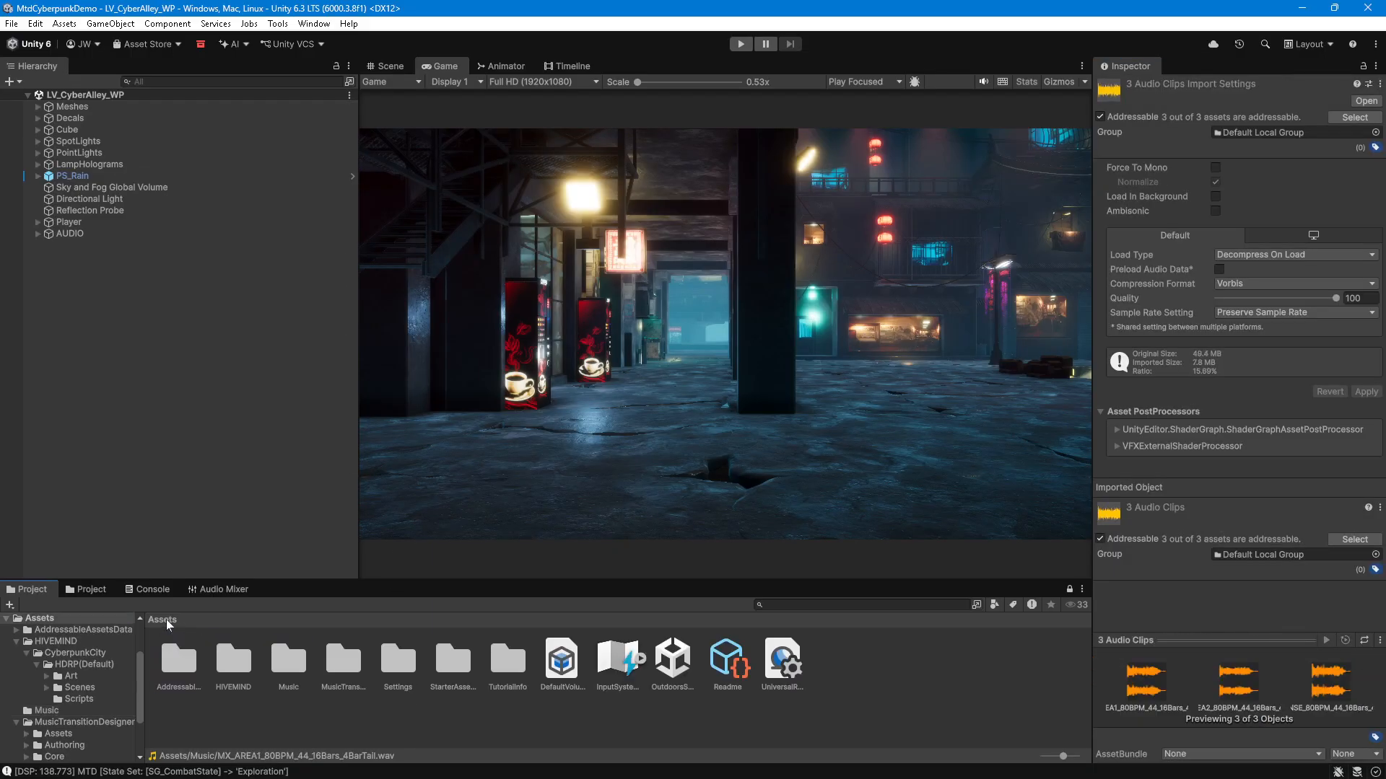
double_click(334, 661)
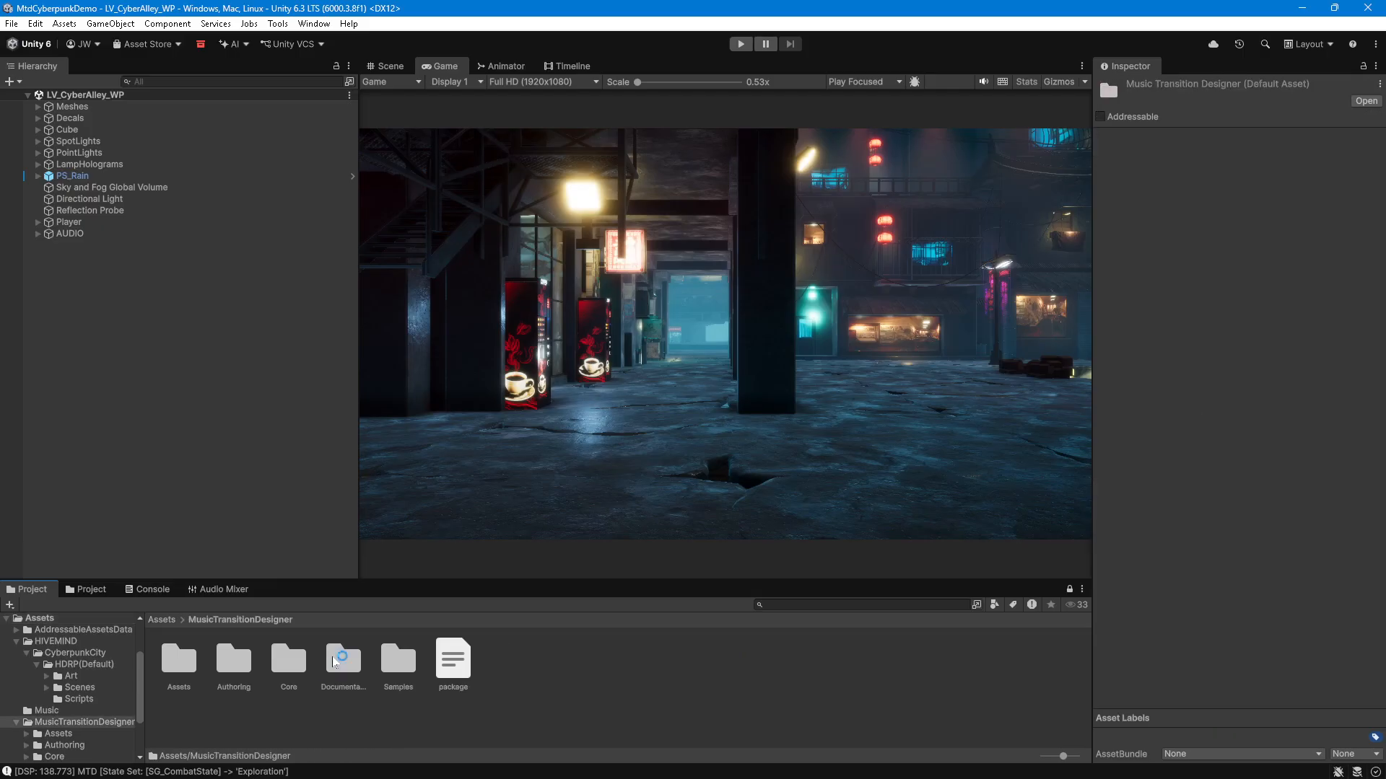
click(191, 658)
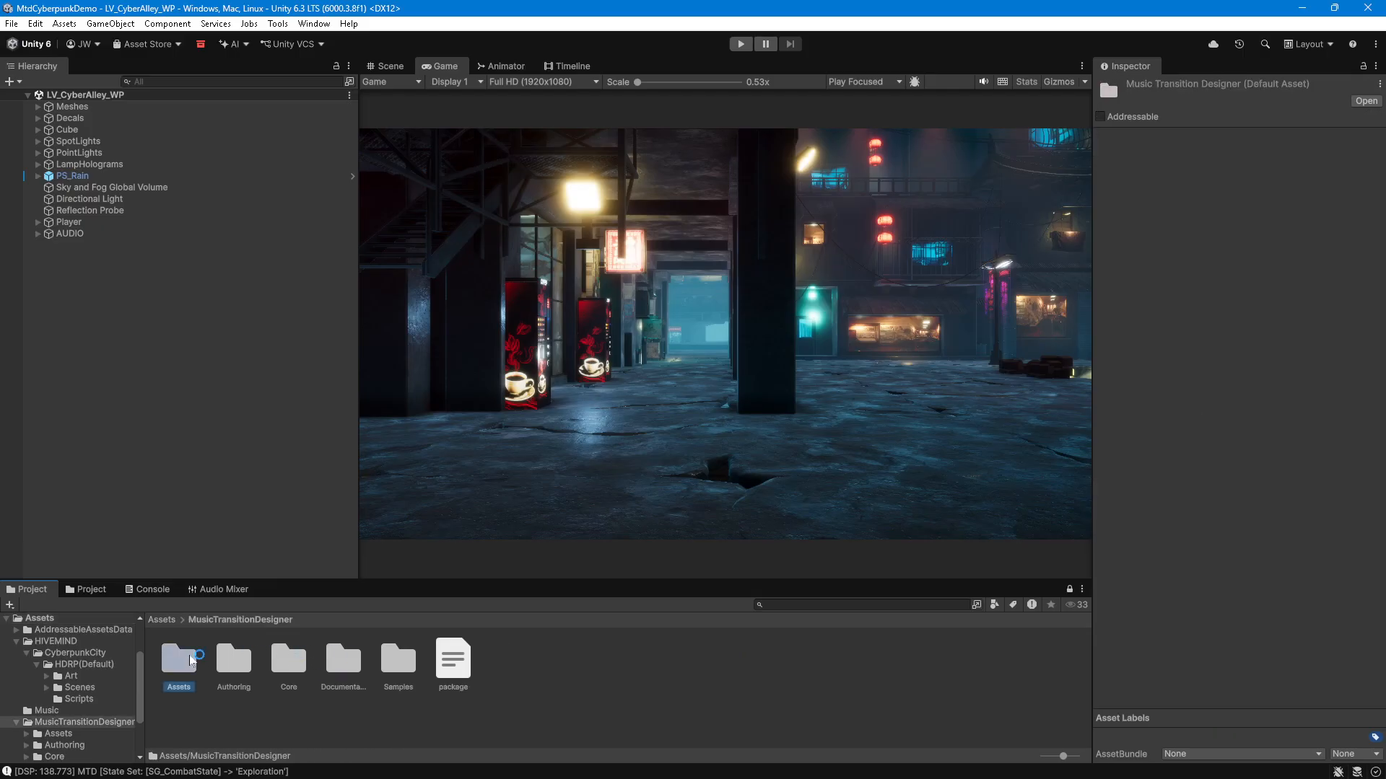
double_click(191, 658)
double_click(179, 658)
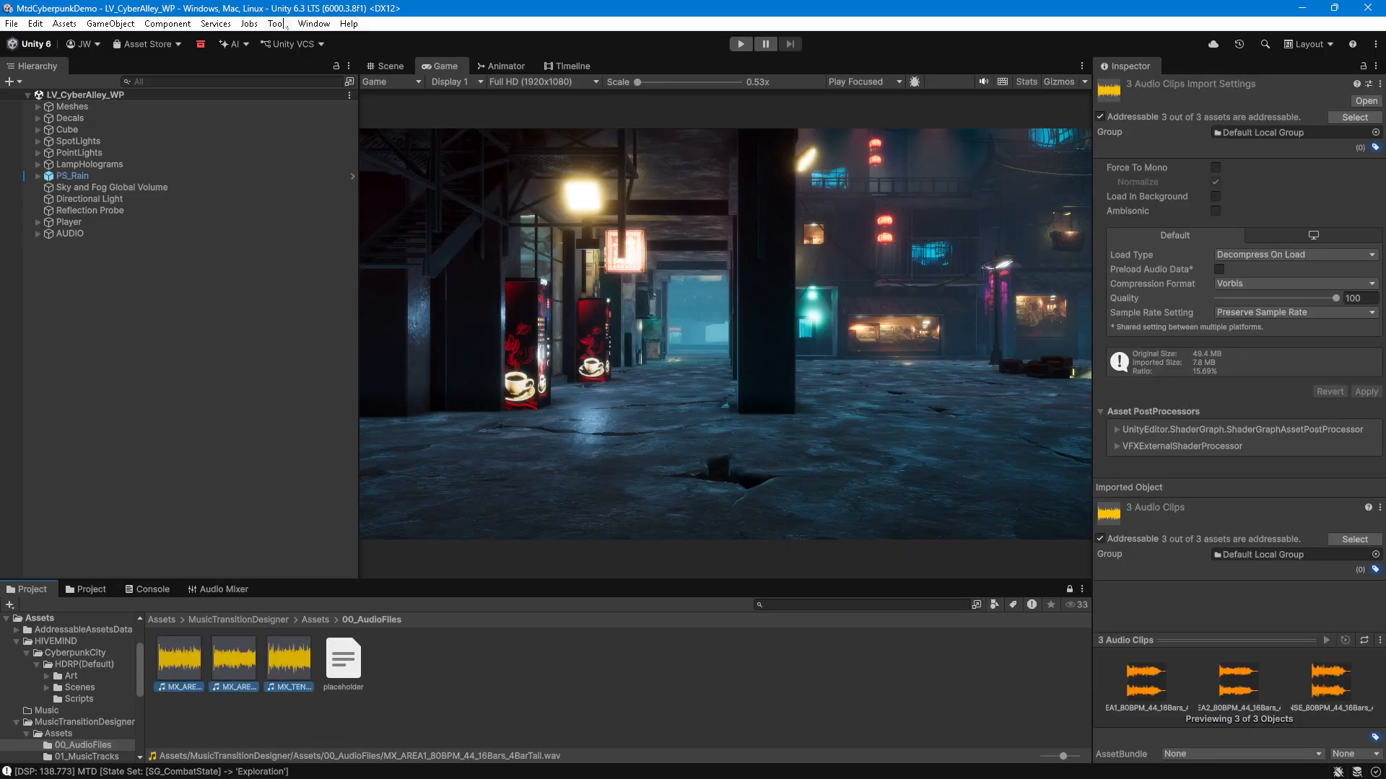
Step: Open the Music Transition Designer Asset Manager and create a new music track saved as MT_Area1
click(314, 23)
mouse_move(278, 23)
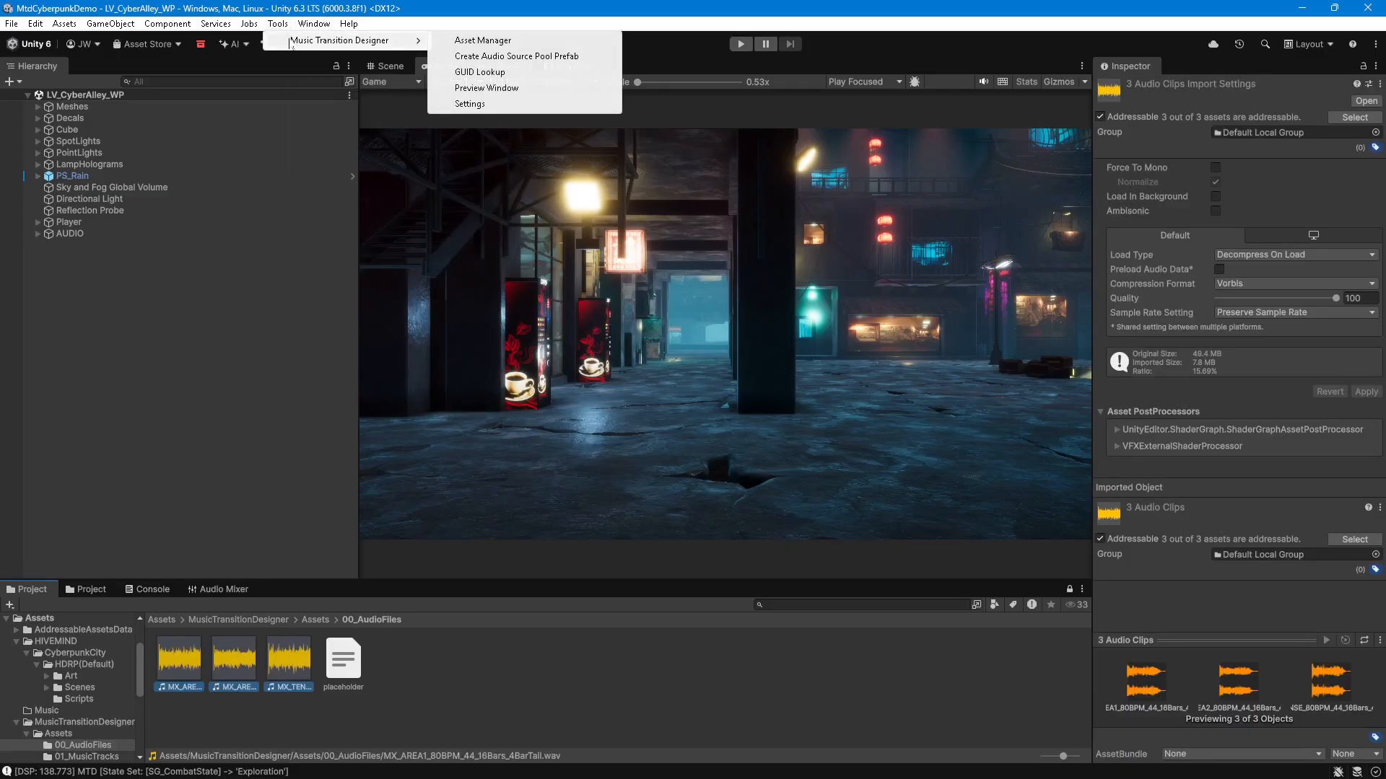
click(474, 41)
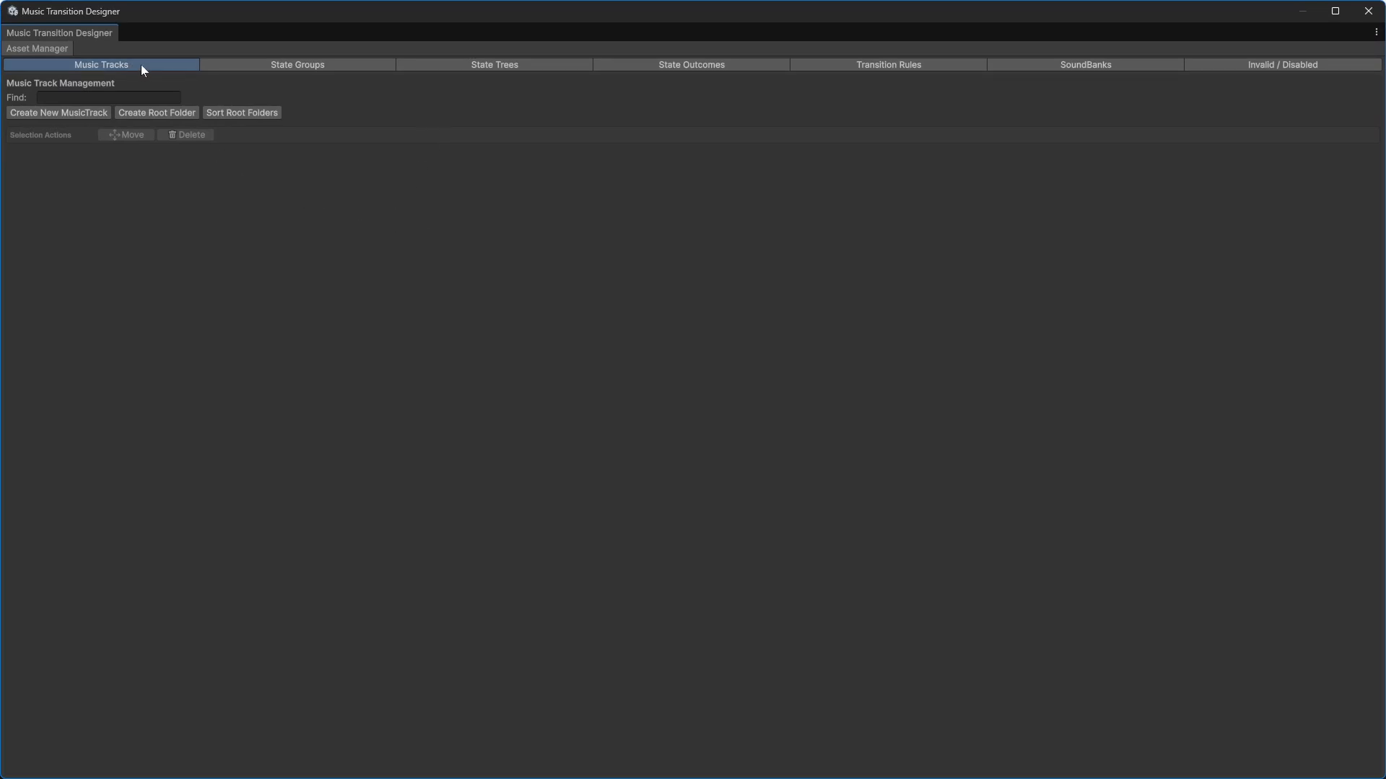
click(85, 114)
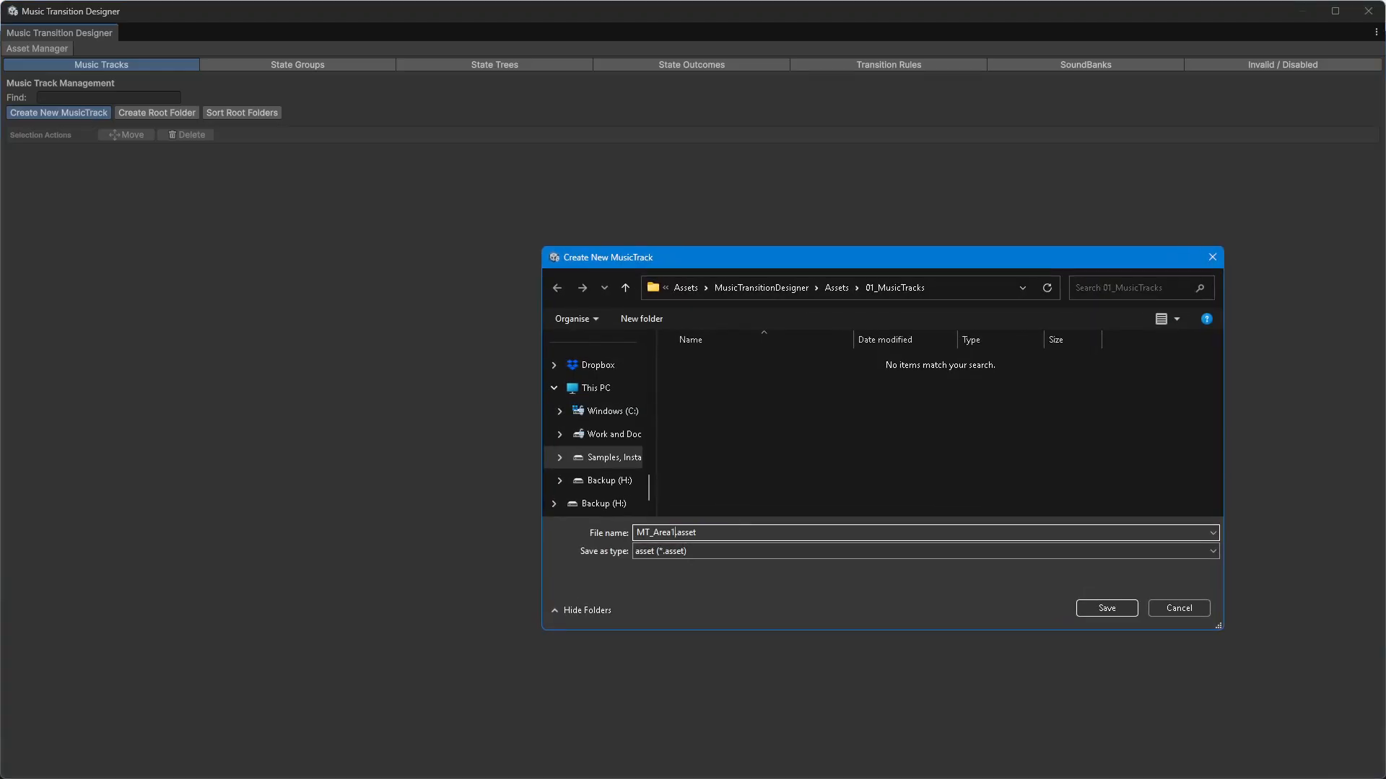
click(1131, 611)
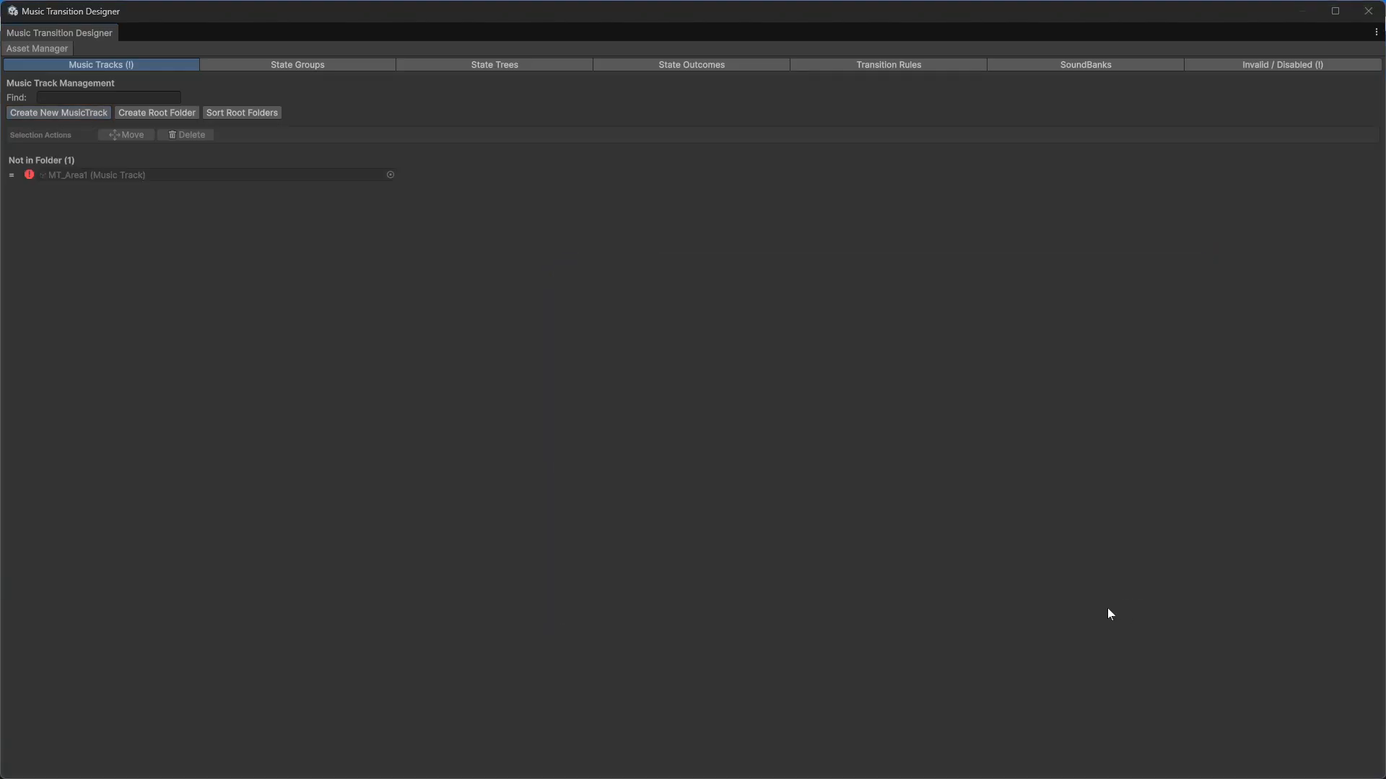
Step: Open MT_Area1 for editing and assign the MX_AREA1_80BPM_44_16Bars_4BarTail.wav clip to it
double_click(137, 175)
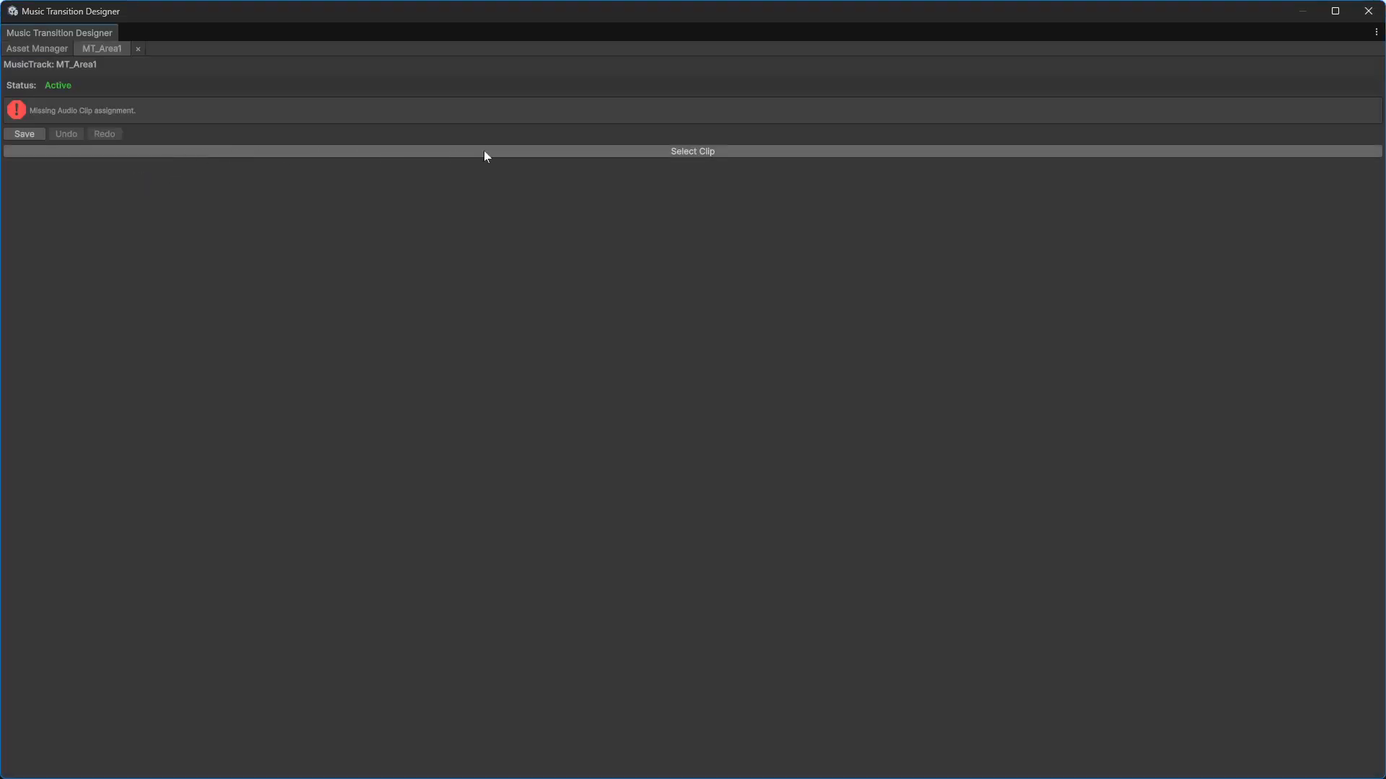
click(605, 153)
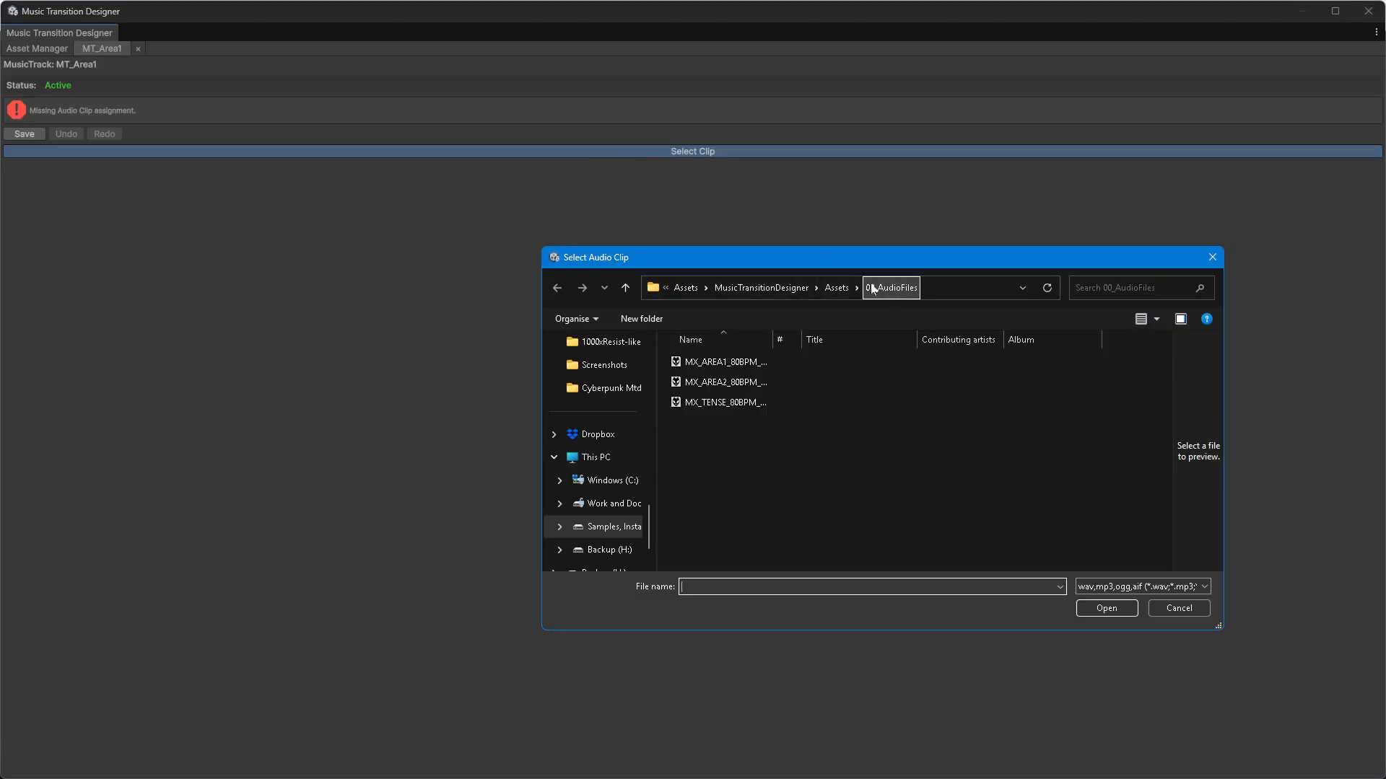
double_click(772, 339)
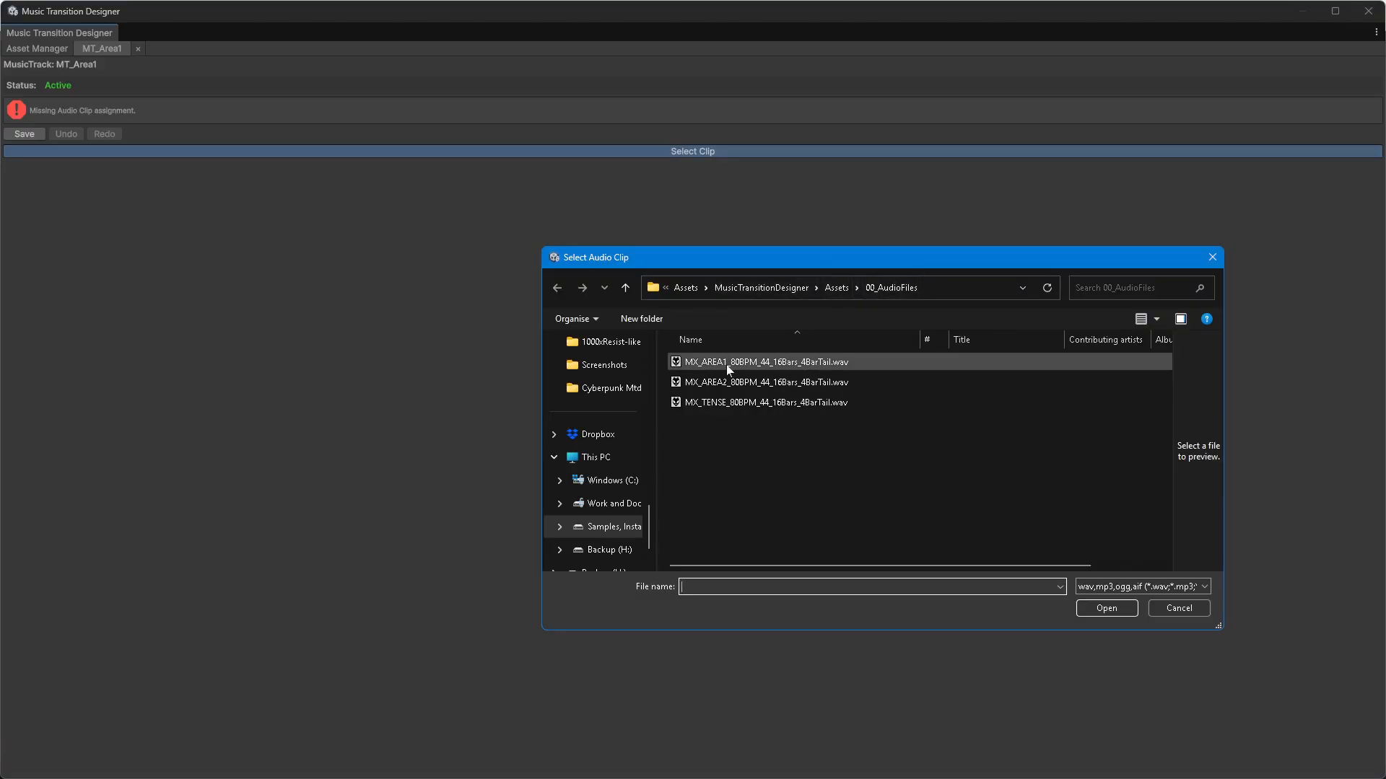
double_click(742, 363)
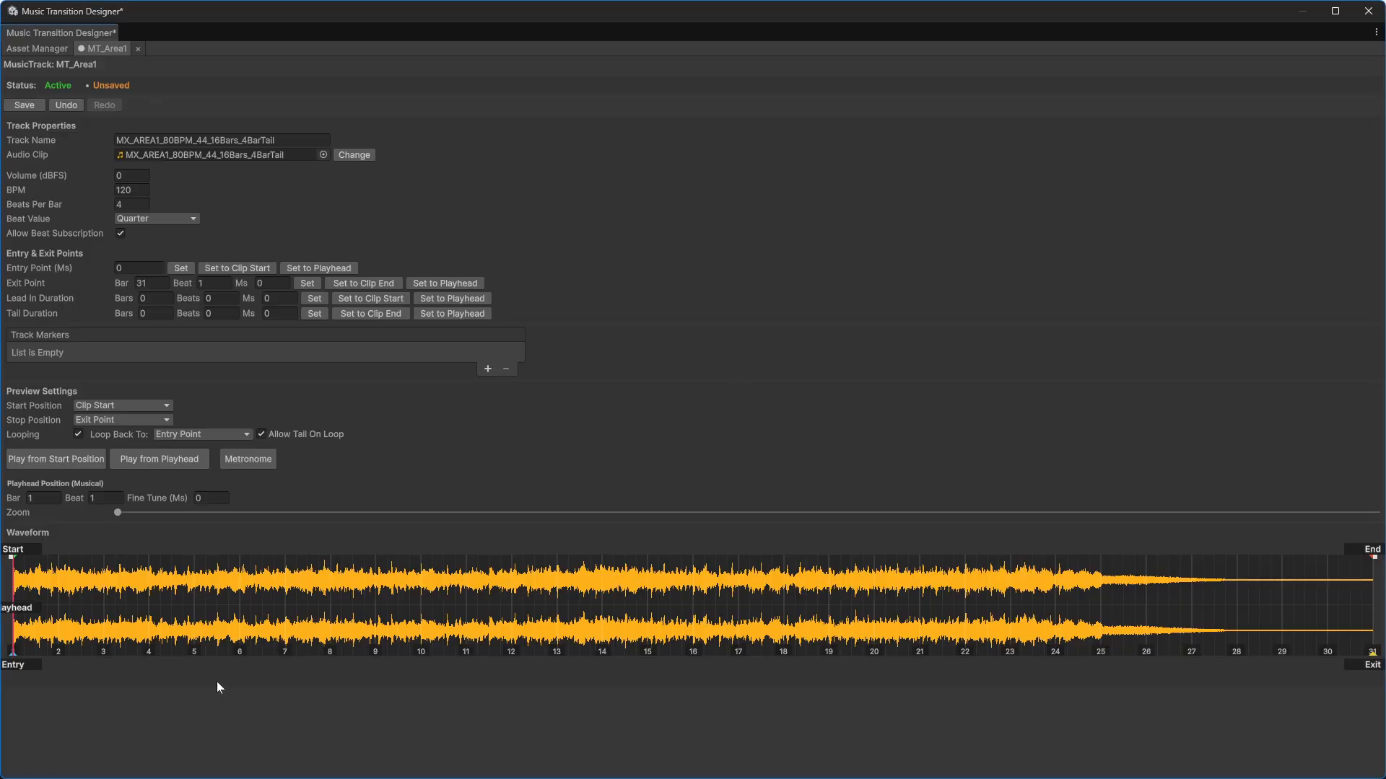
Step: Inspect the track's waveform by zooming it and placing the playhead at different bars
scroll(375, 590, up, 4)
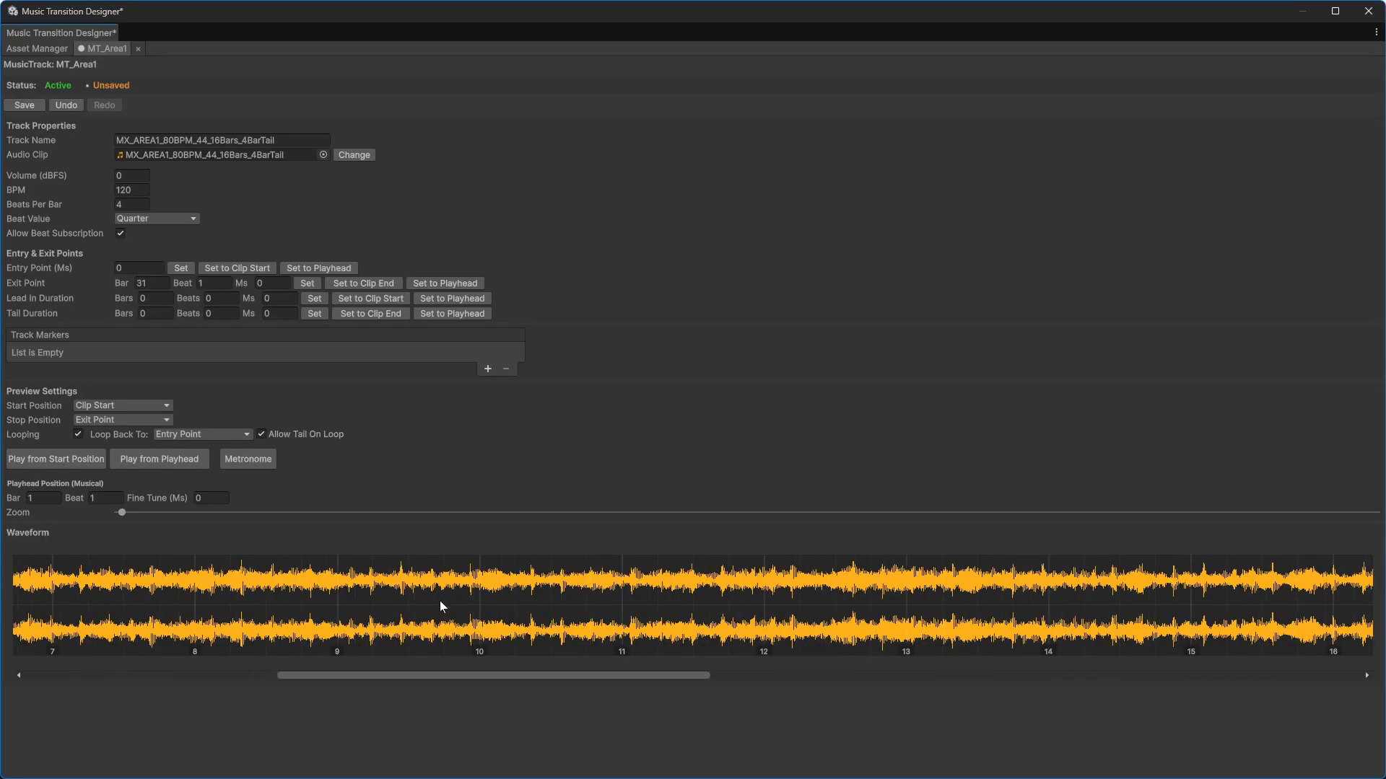
scroll(443, 607, down, 2)
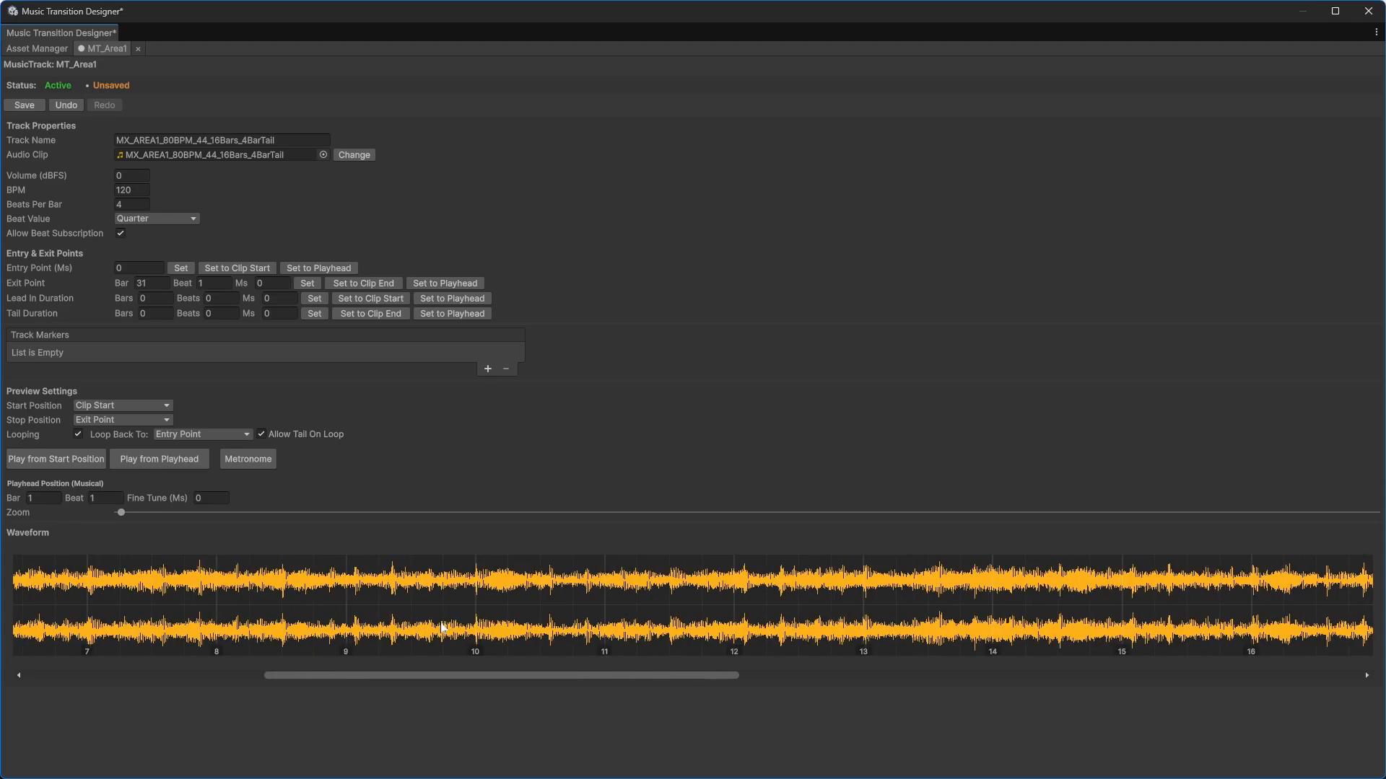
scroll(443, 617, down, 4)
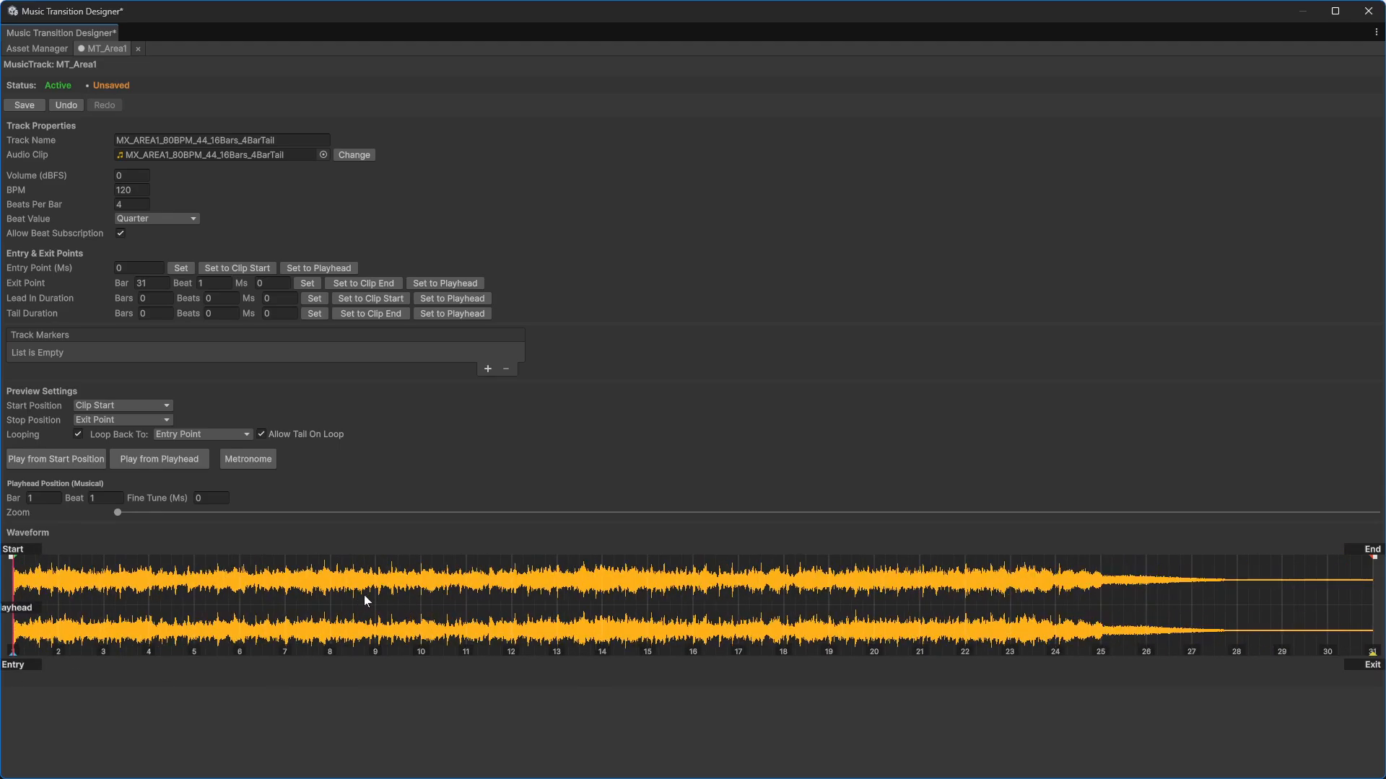
click(404, 600)
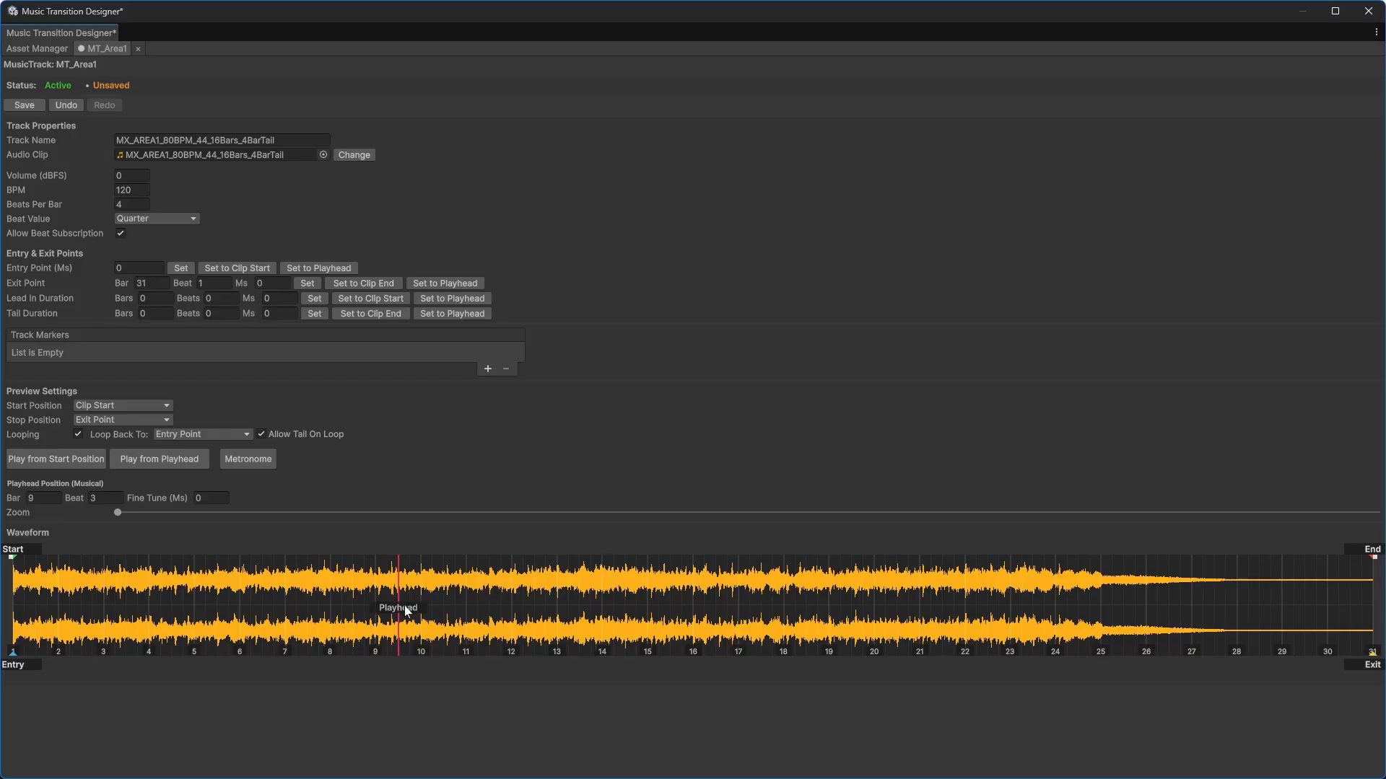
drag(417, 594, 480, 610)
click(439, 586)
click(455, 609)
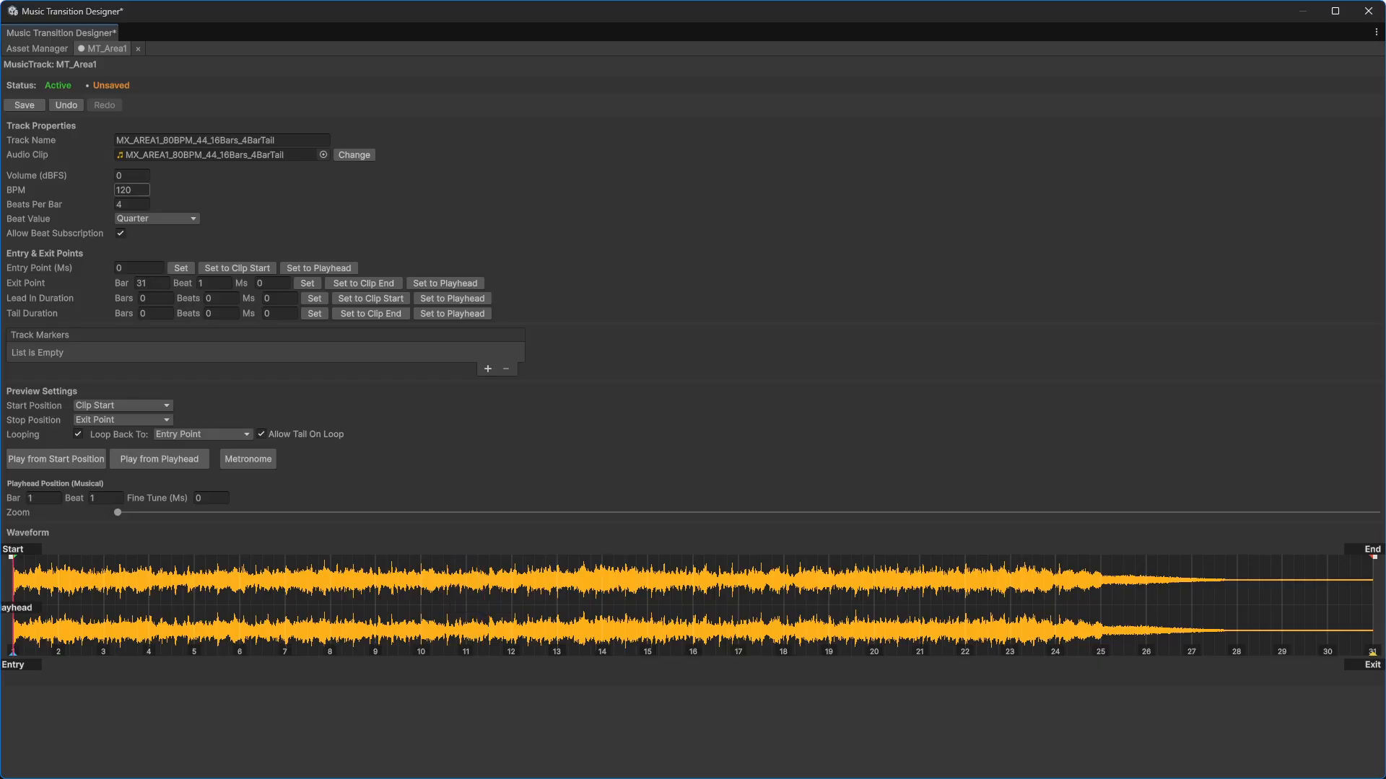
Step: Set the track's BPM to 80
click(130, 190)
text(80)
key(Return)
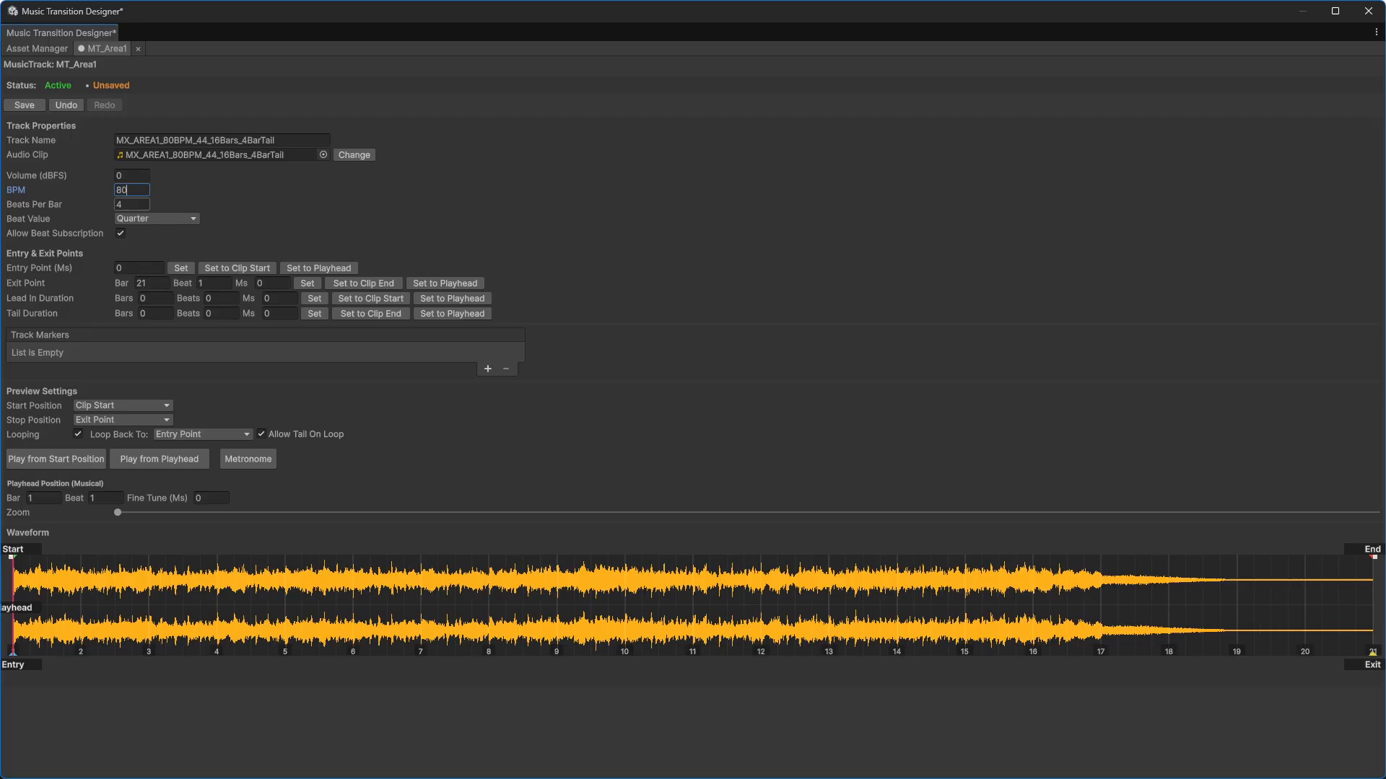
click(155, 220)
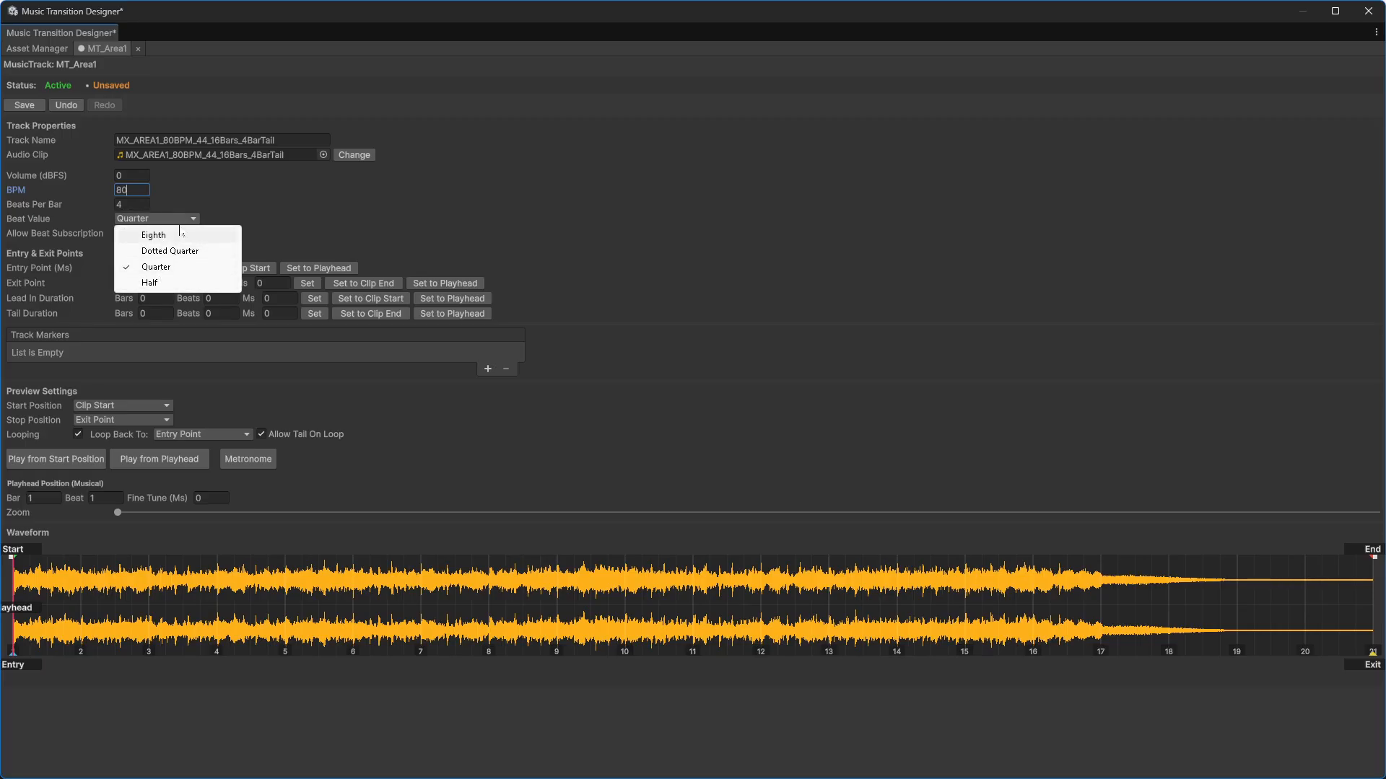
click(240, 202)
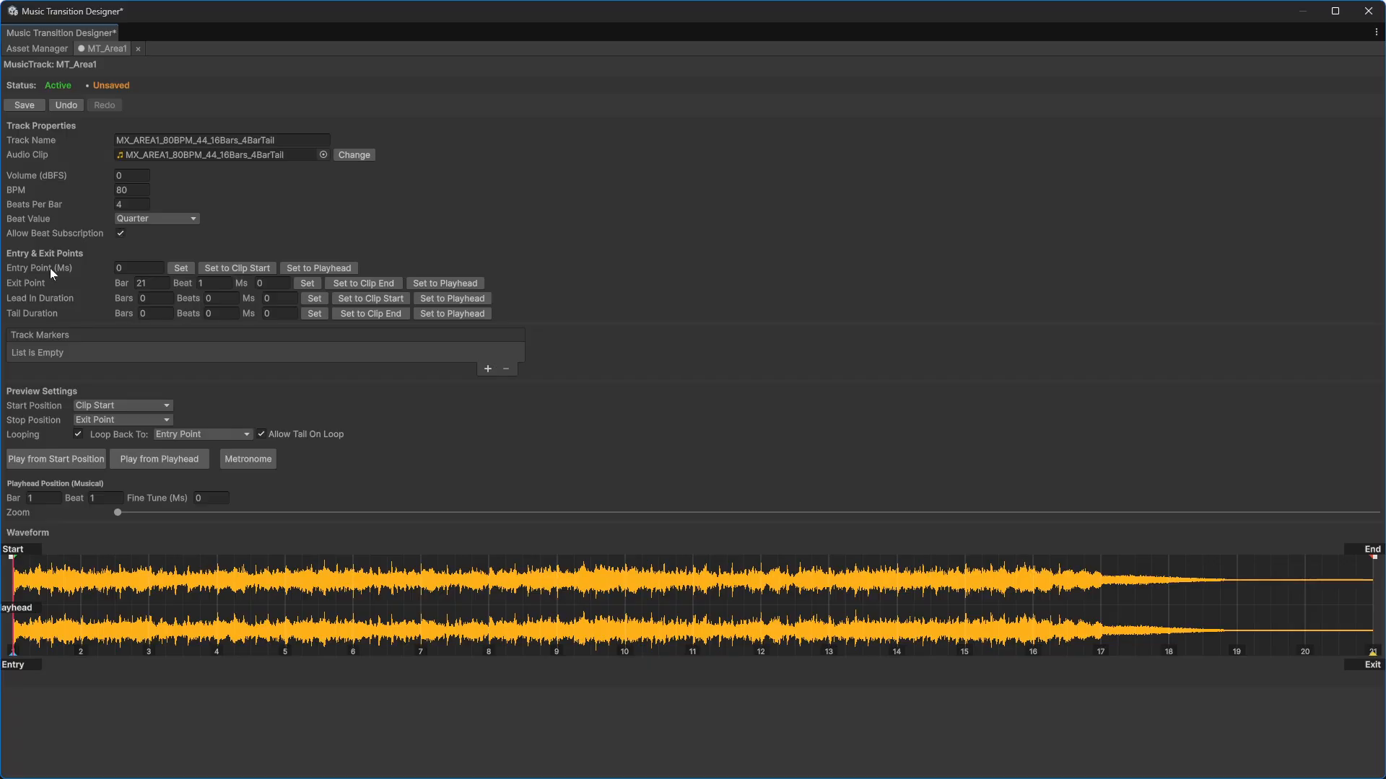
Step: Set the track's exit point to bar 17, beat 1
click(144, 268)
key(Tab)
click(1101, 586)
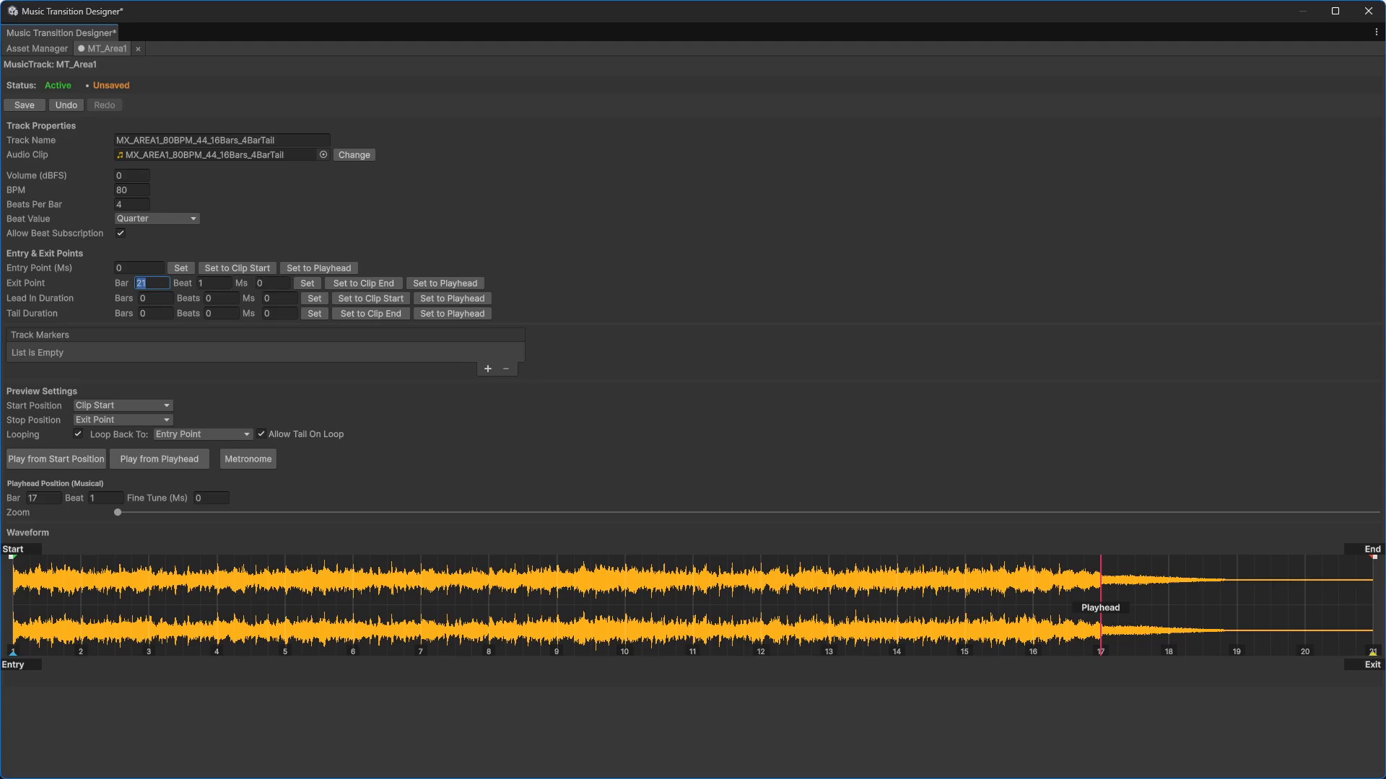
text(17)
click(306, 284)
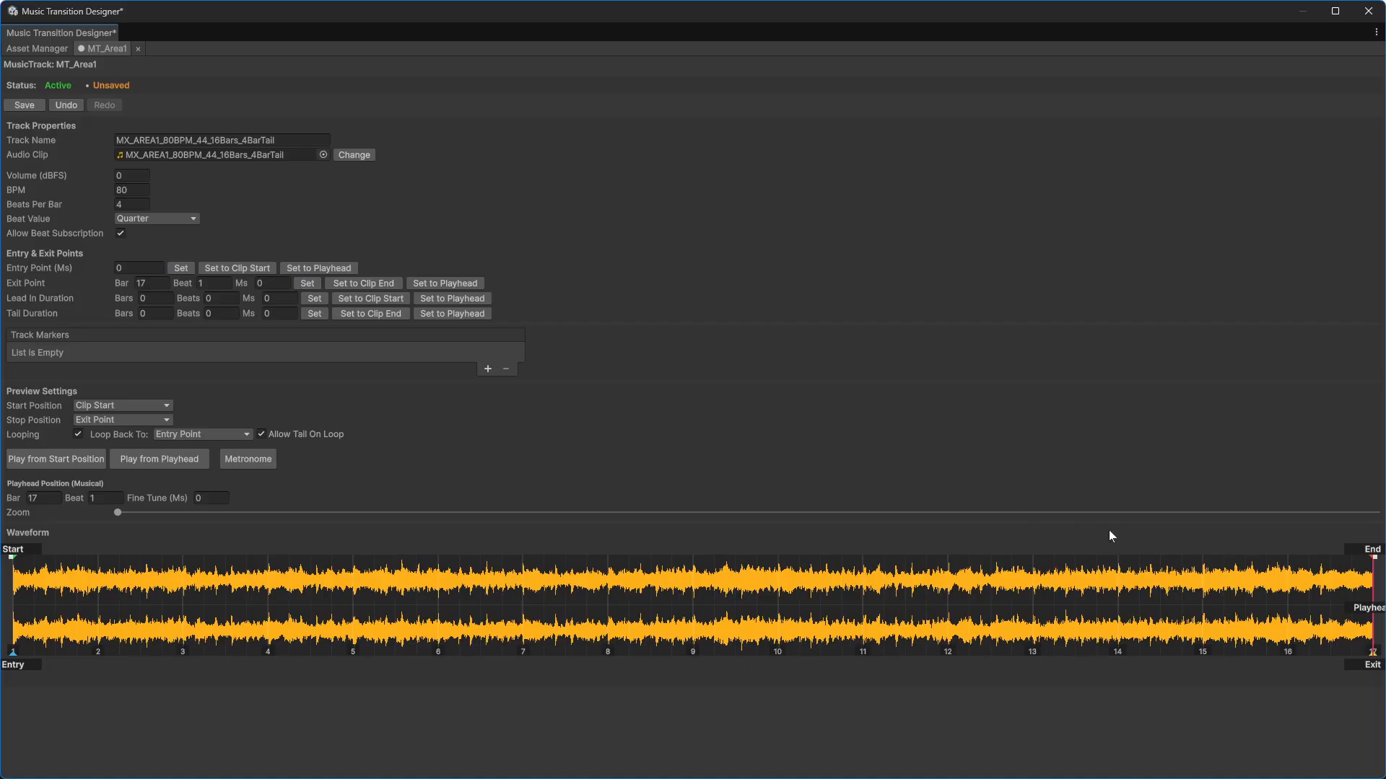
Step: Try setting the exit point from the playhead position and from the clip end
click(1256, 619)
click(1291, 614)
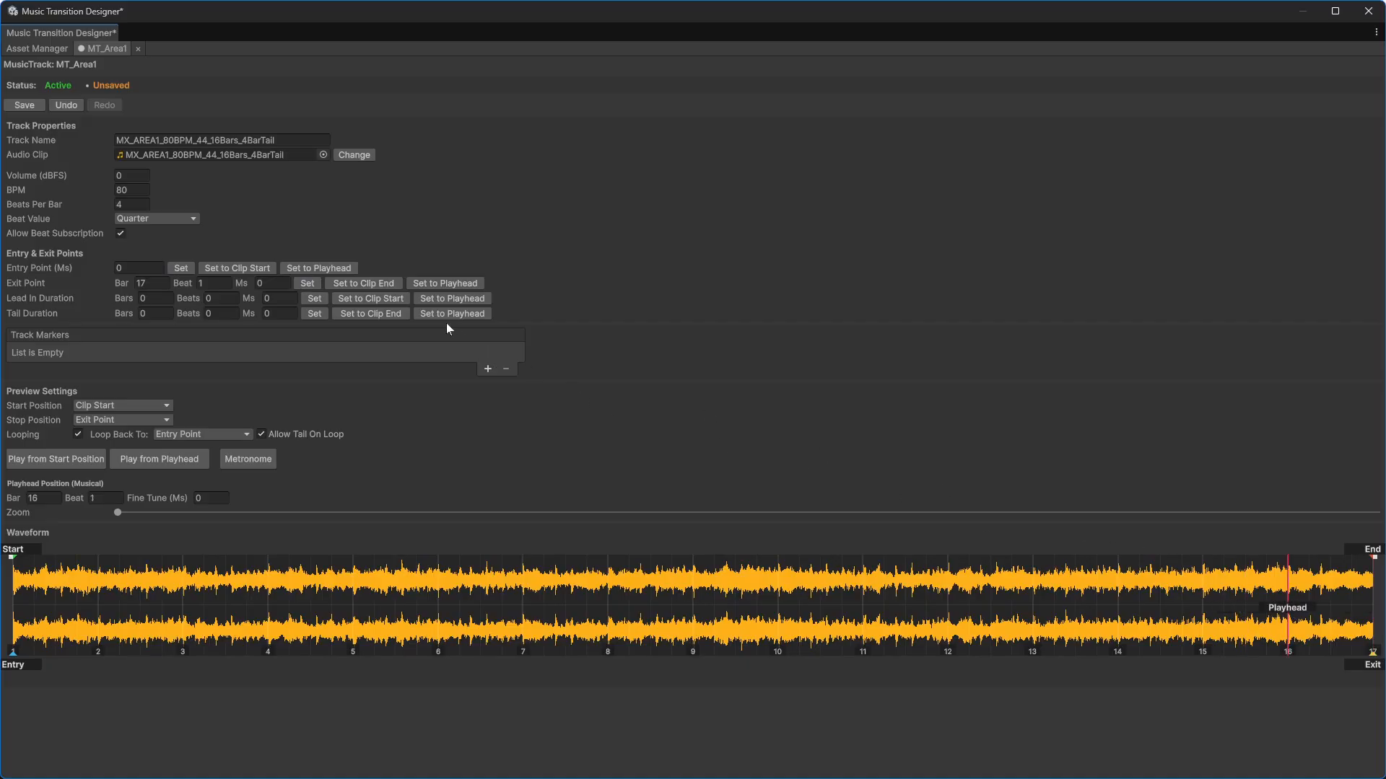
click(435, 285)
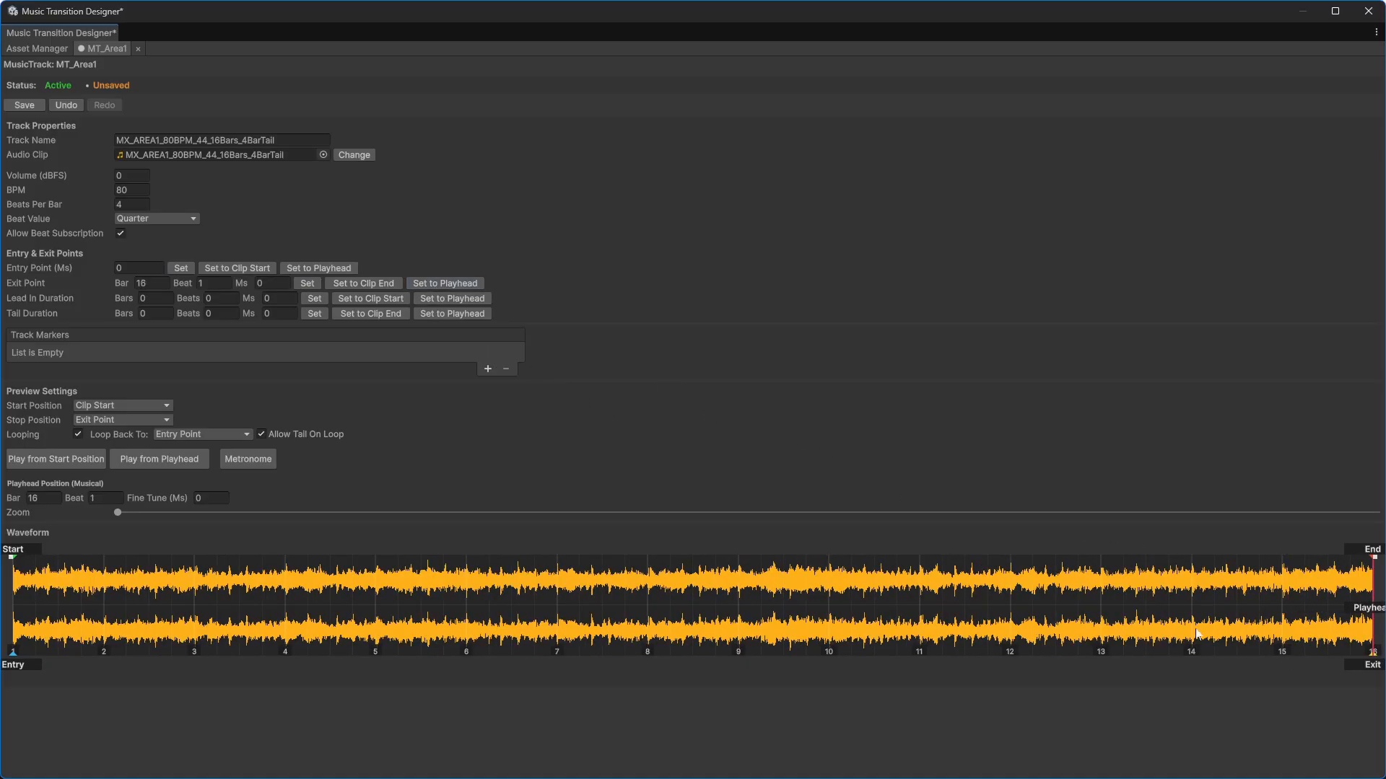
click(150, 284)
click(366, 284)
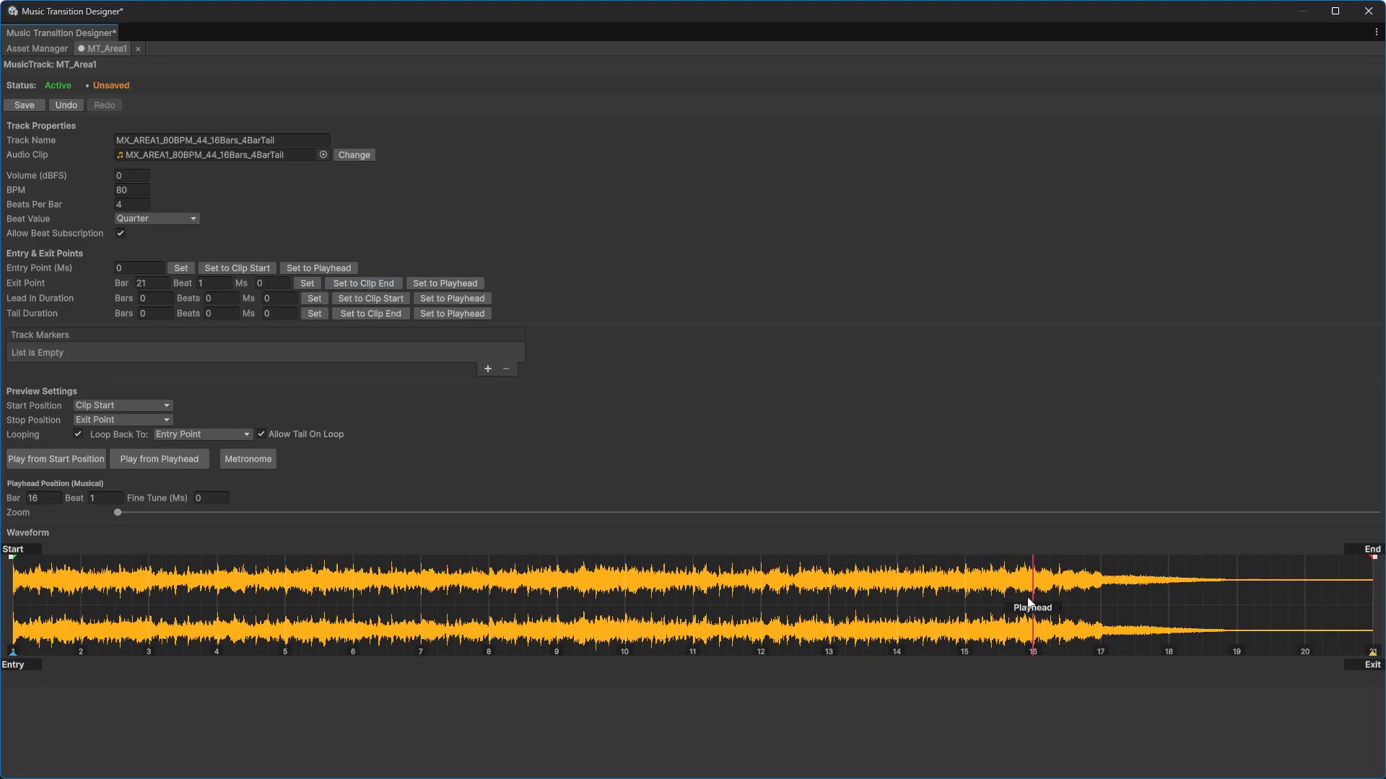
Step: Set the track's tail duration to 4 bars
click(1098, 584)
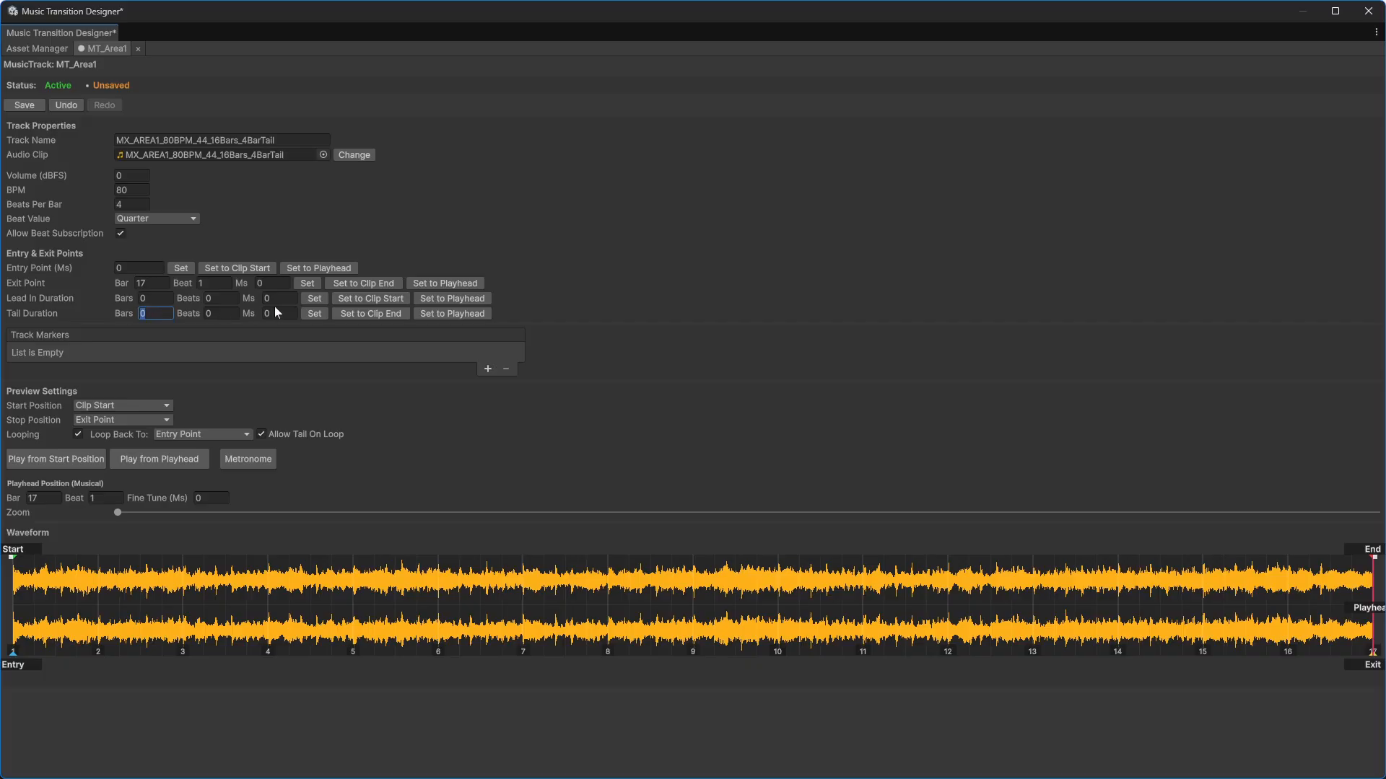
text(4)
click(488, 368)
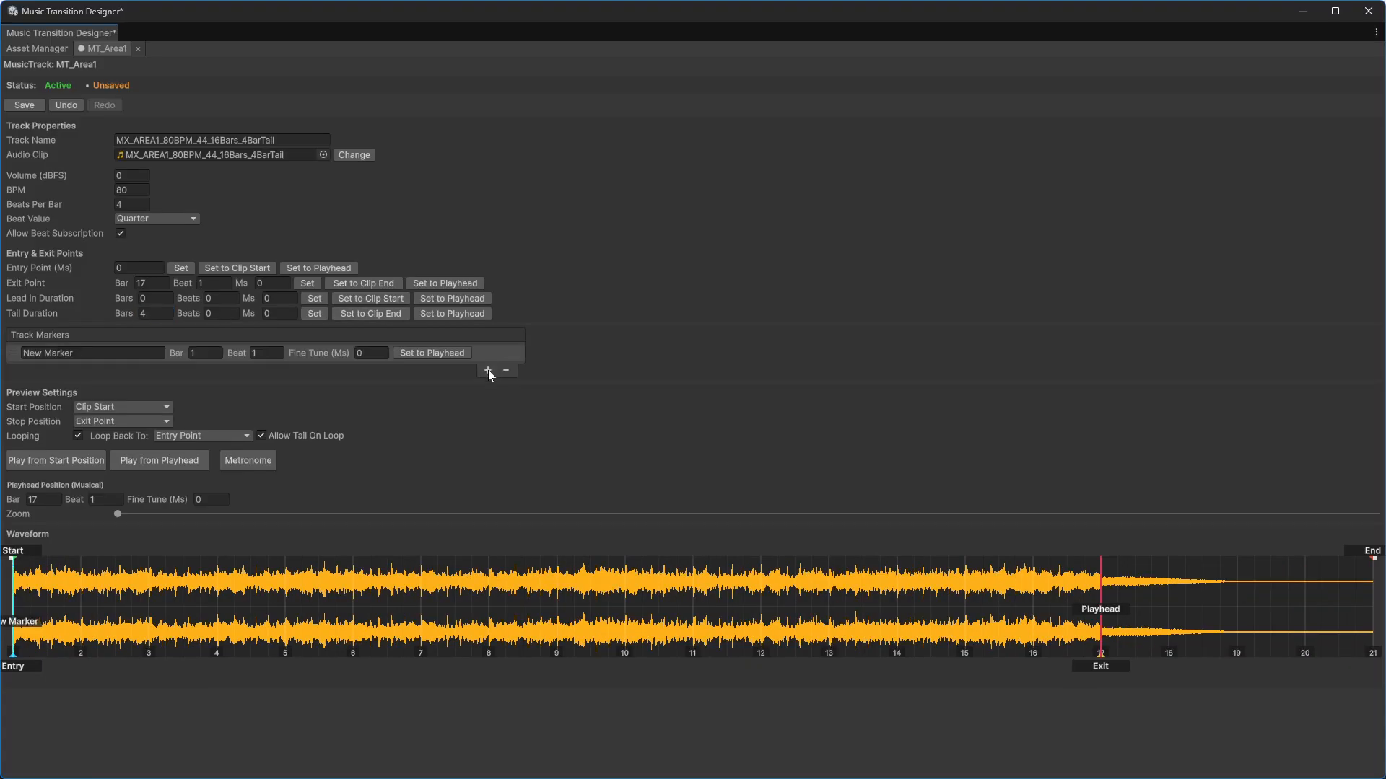
click(488, 370)
click(487, 386)
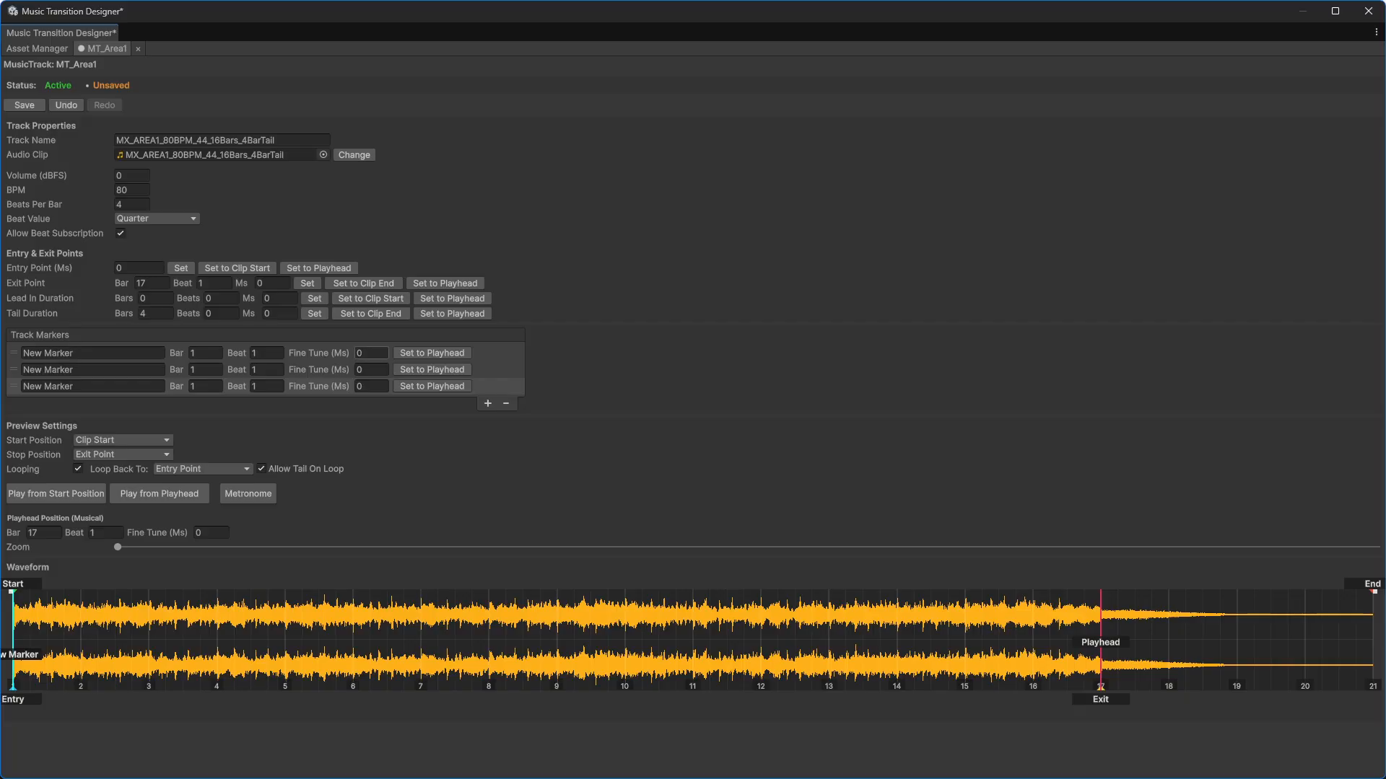
click(505, 406)
click(505, 389)
click(505, 373)
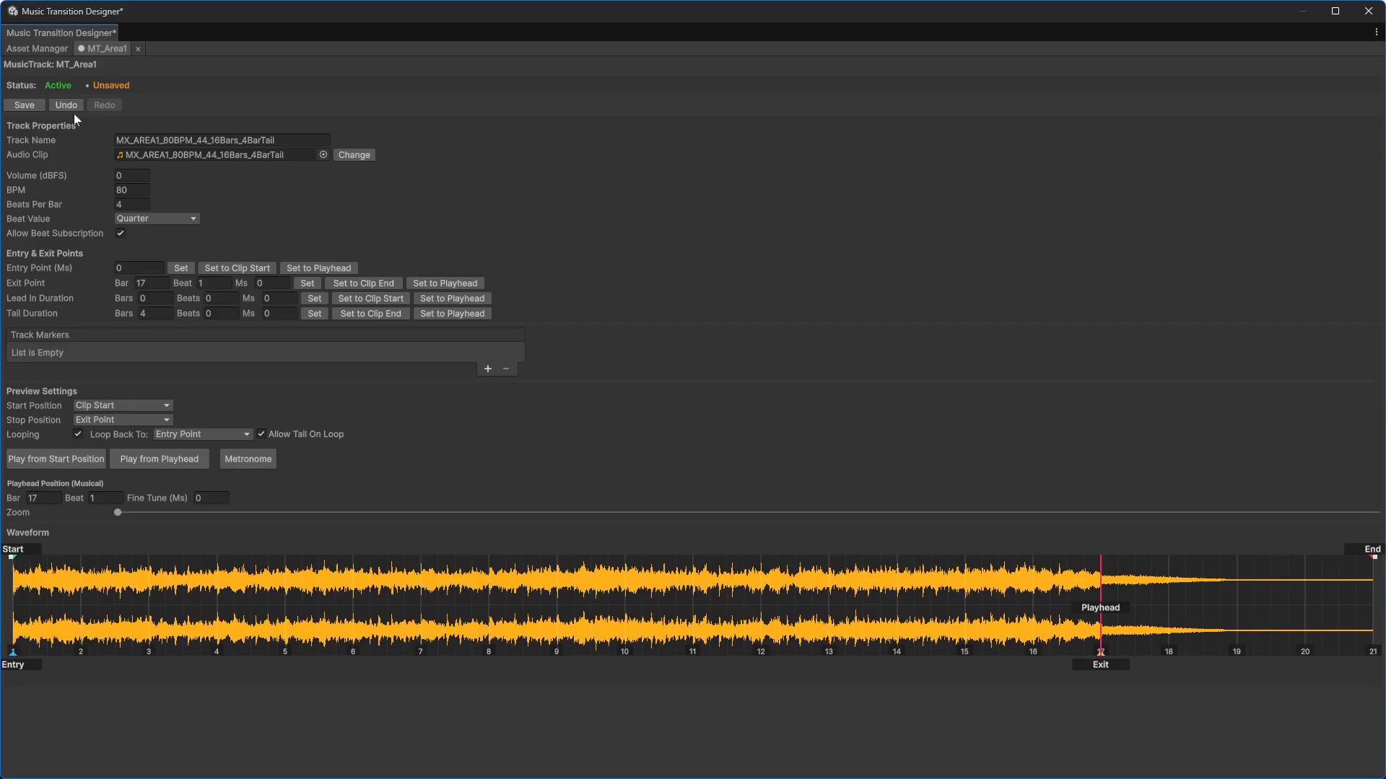
Step: Save the MT_Area1 track and close its editor tab
click(23, 106)
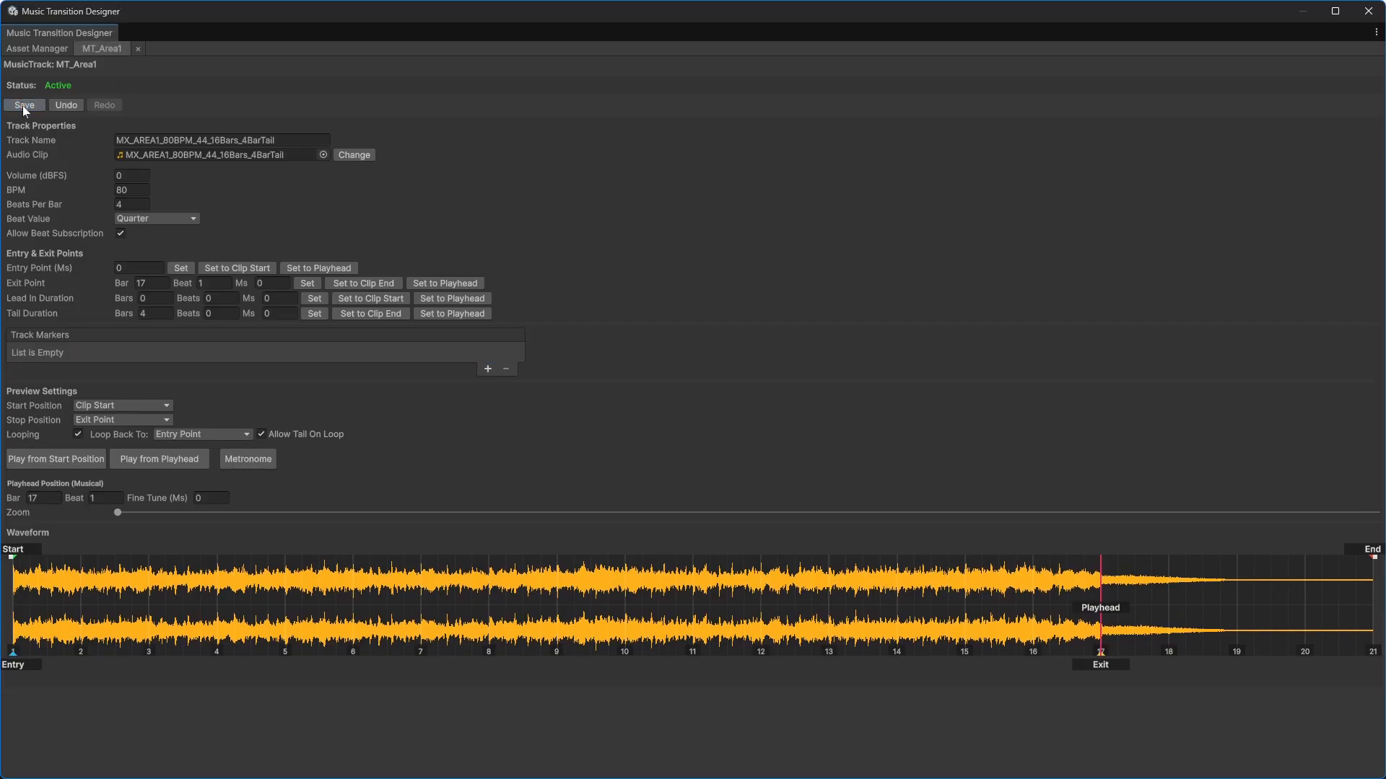
click(138, 48)
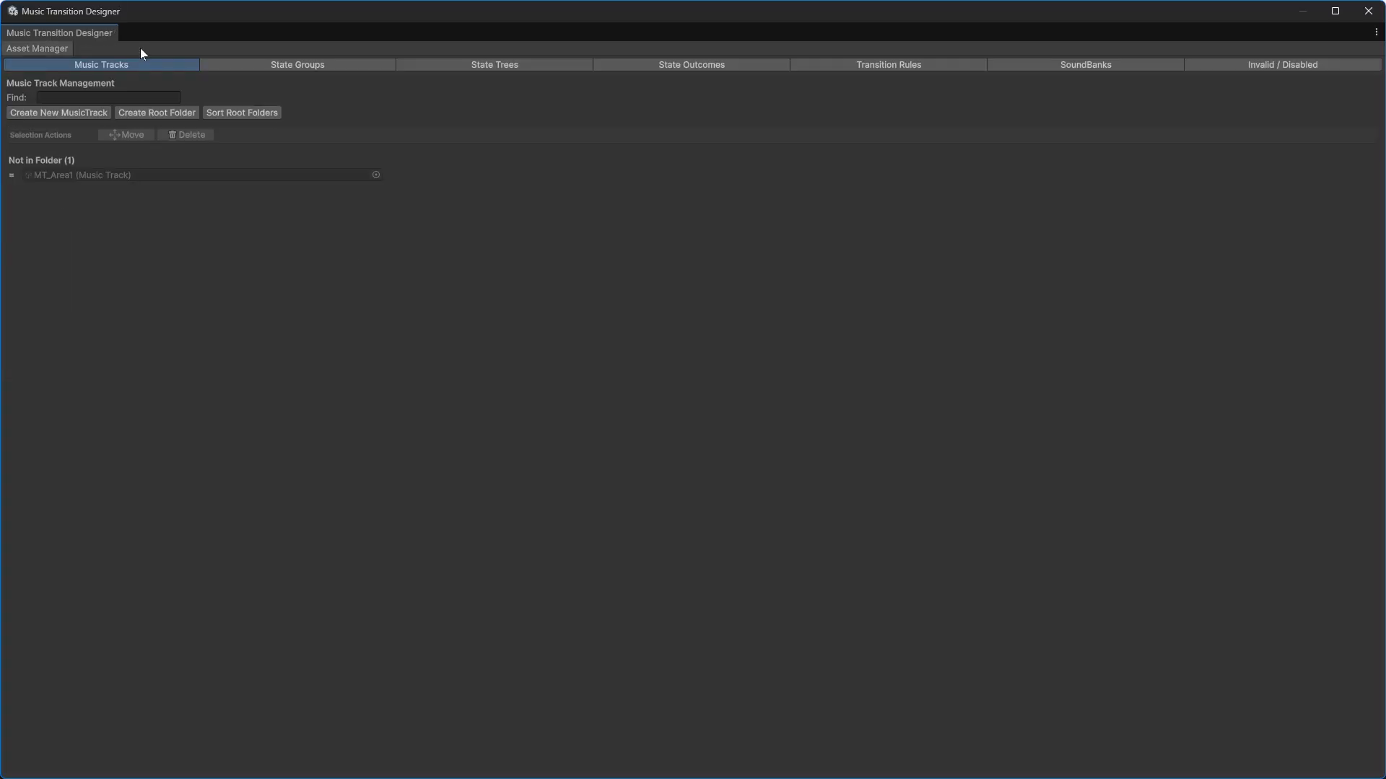
click(64, 114)
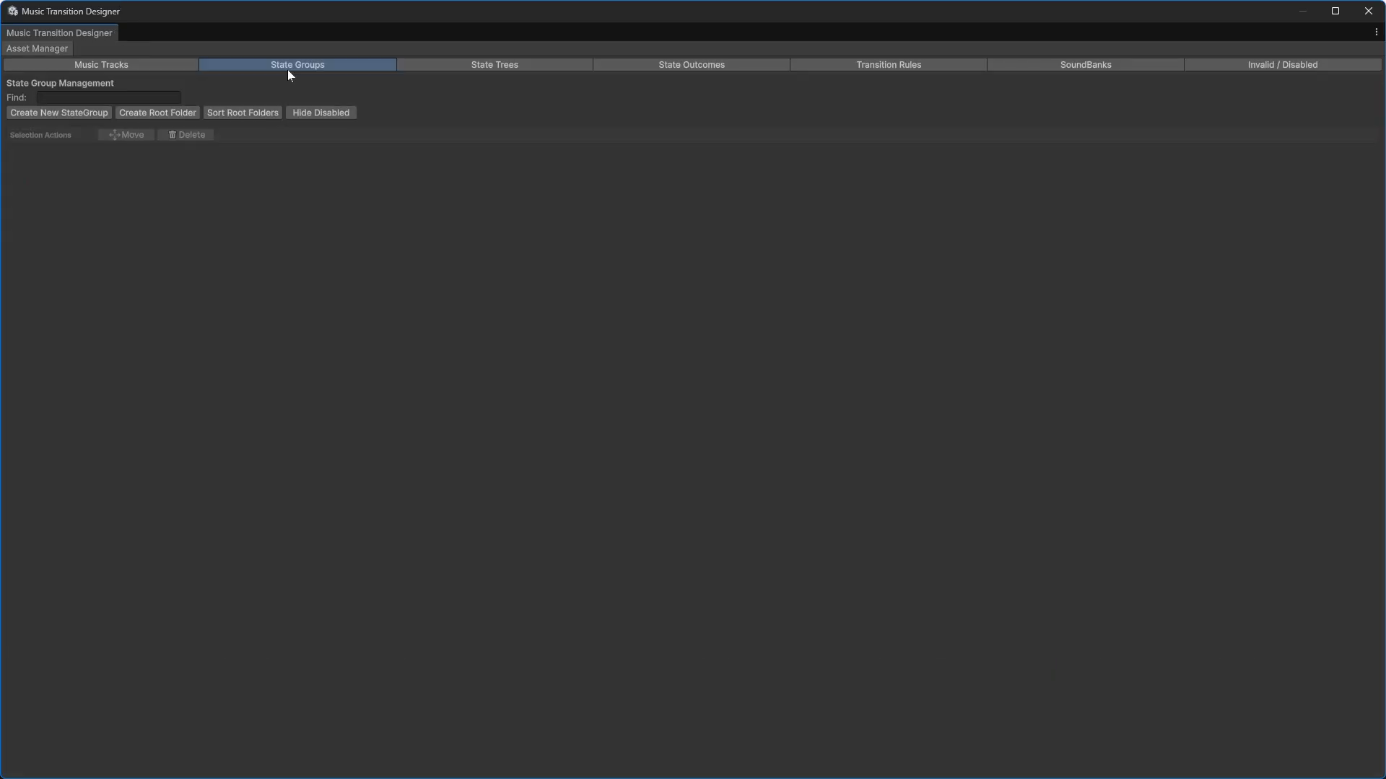
Step: Create a new state group asset named SG_Location.asset
click(69, 114)
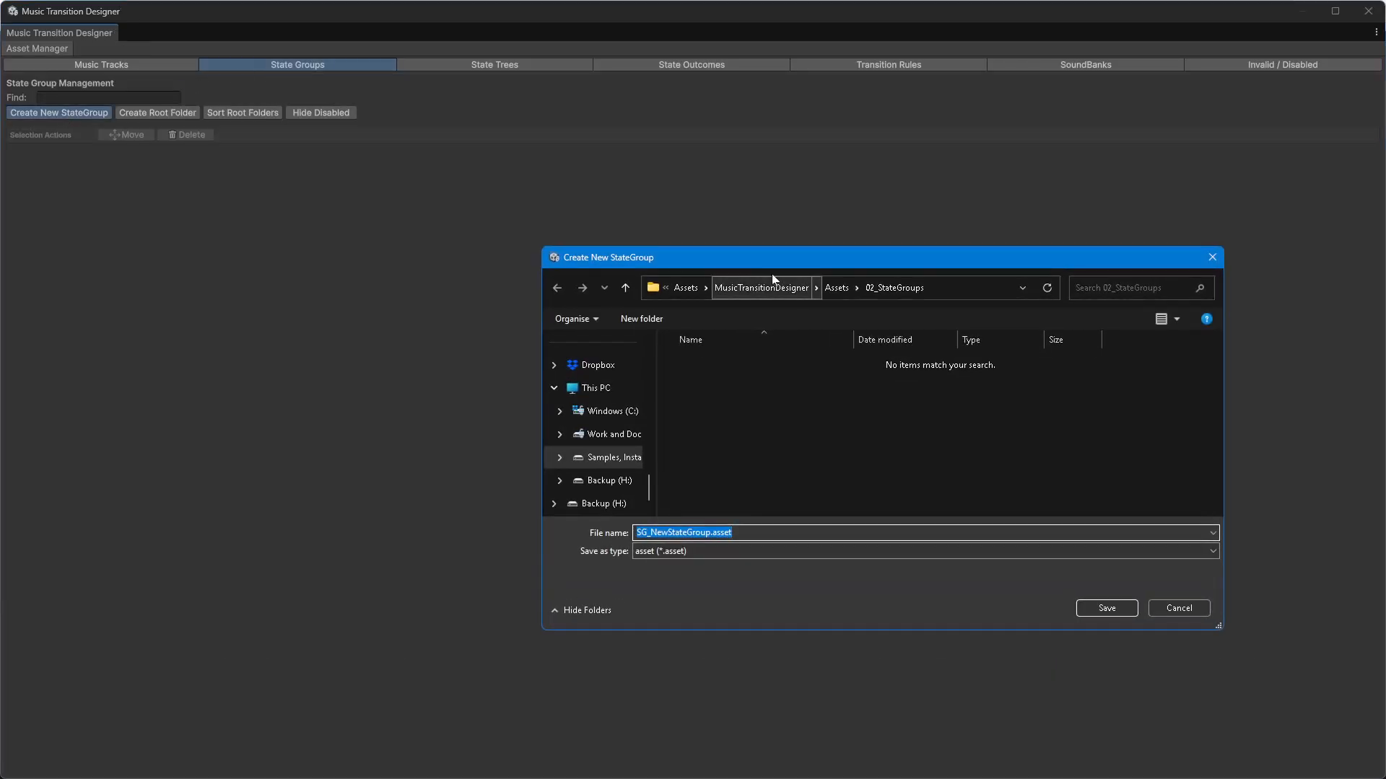
click(704, 532)
key(ctrl+shift+Left)
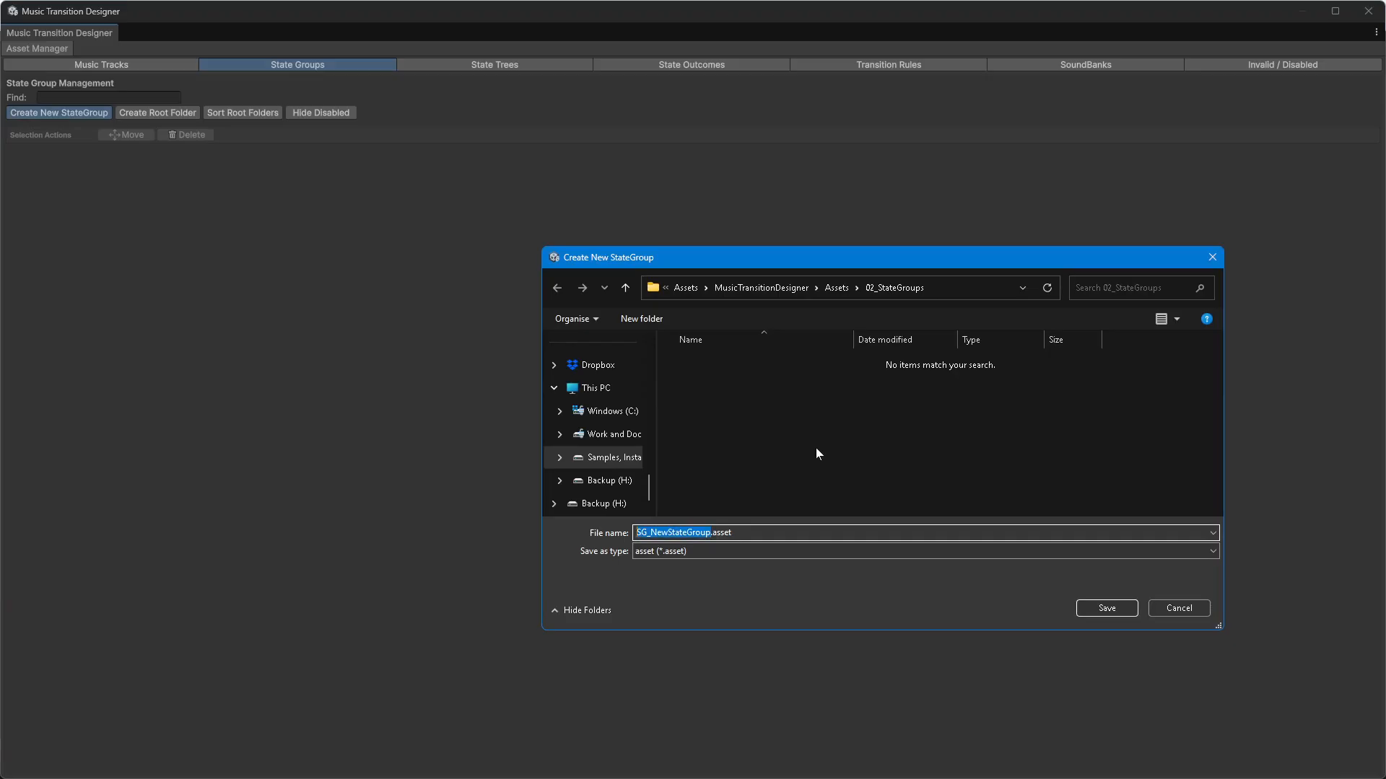
key(shift+Right)
key(shift+Right)
text(Location)
key(Return)
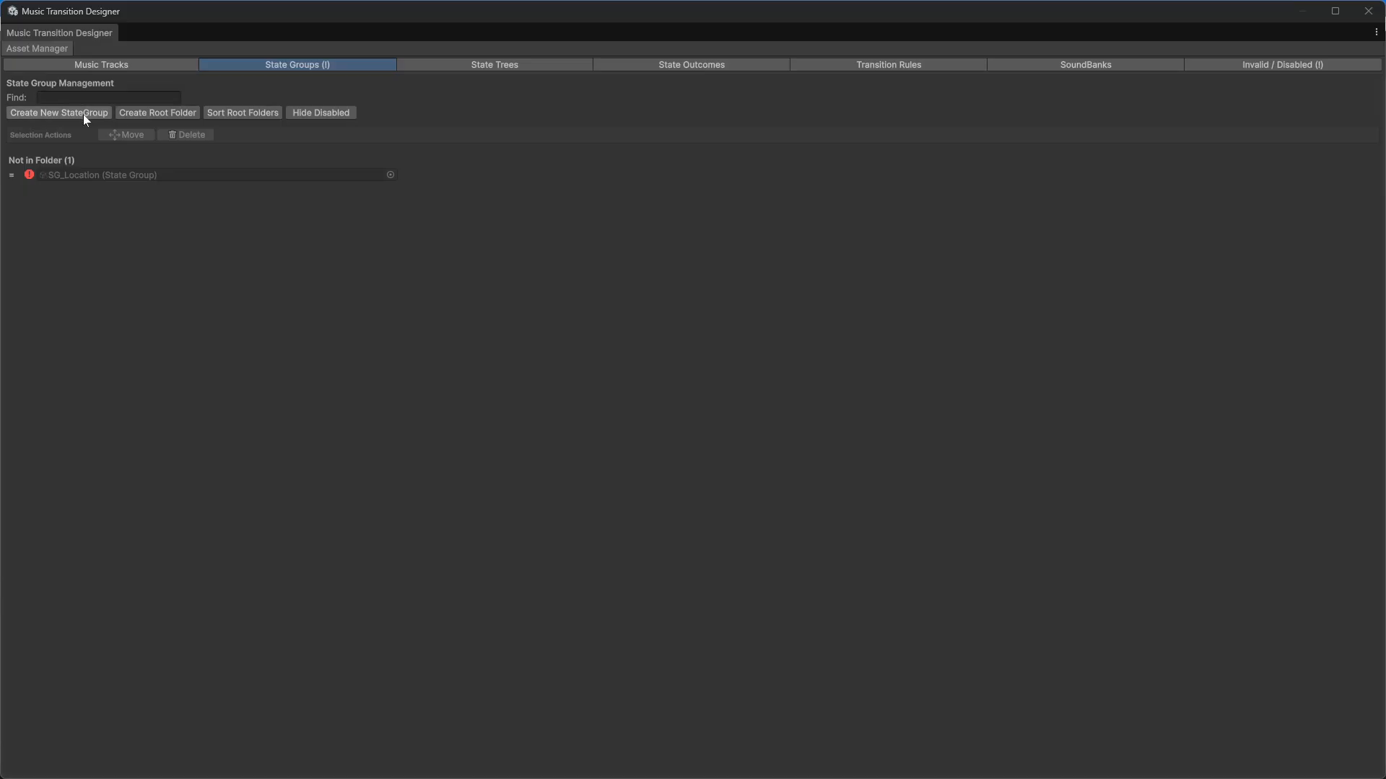
Step: Create another state group asset named SG_Combat.asset
click(84, 114)
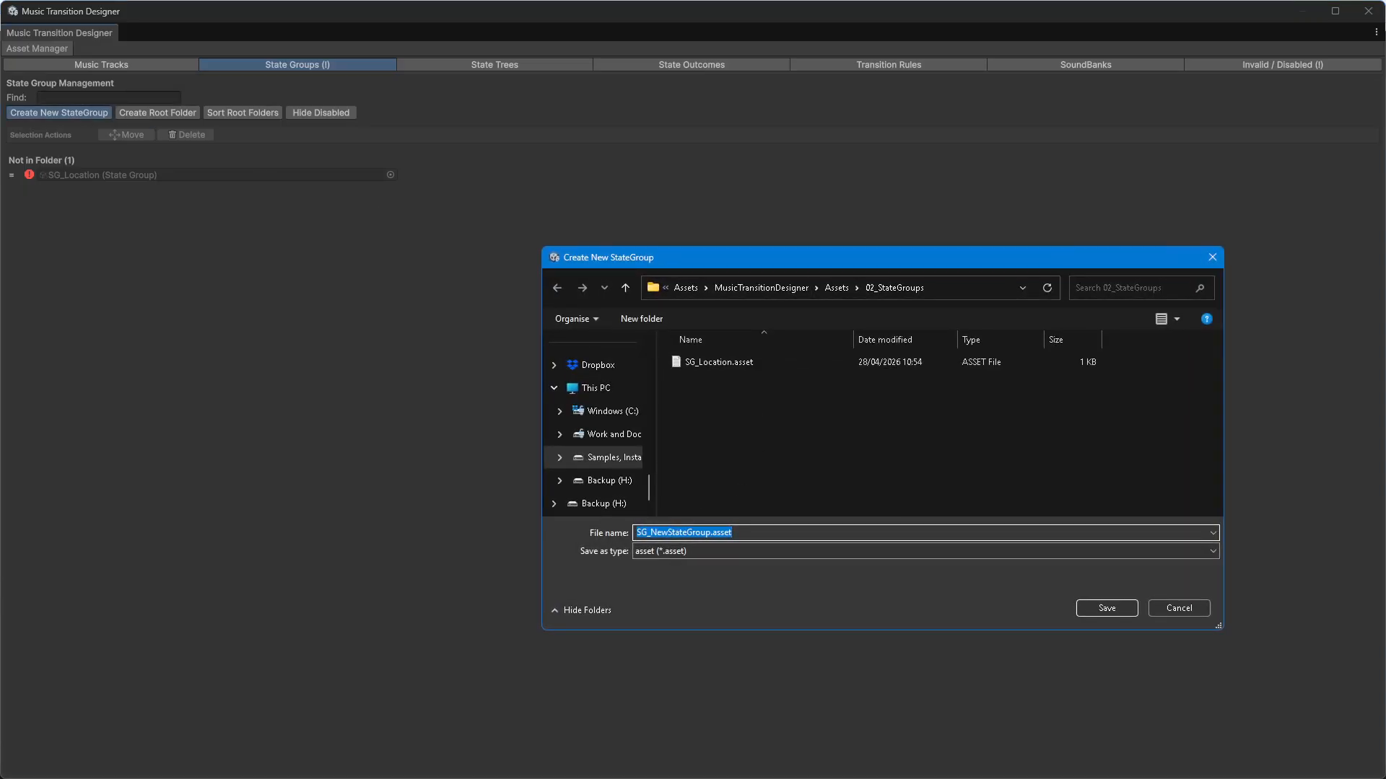
click(713, 533)
key(shift+Home)
key(shift+Right)
key(shift+Right)
text(Combat)
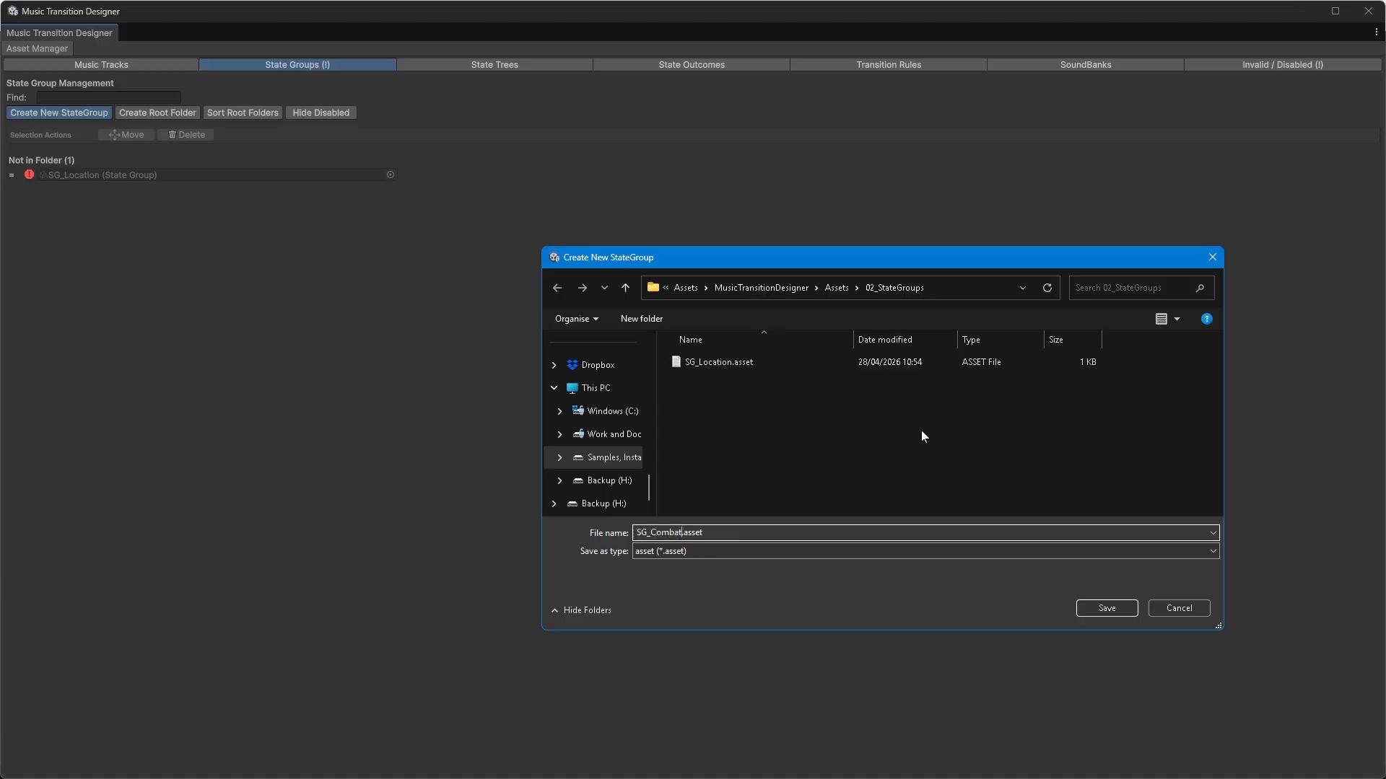
click(1113, 603)
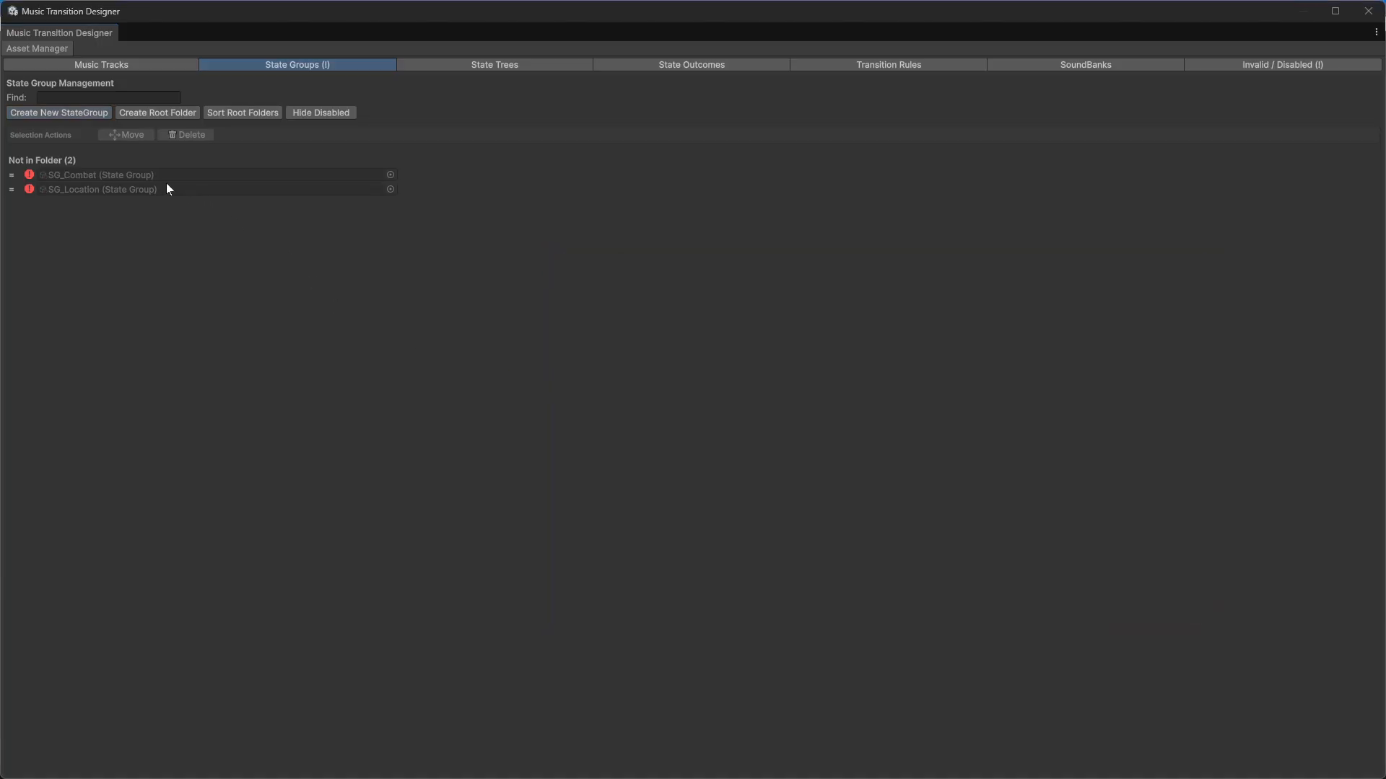
Step: Open SG_Combat, set its group name to Combat and add three state entries
double_click(137, 175)
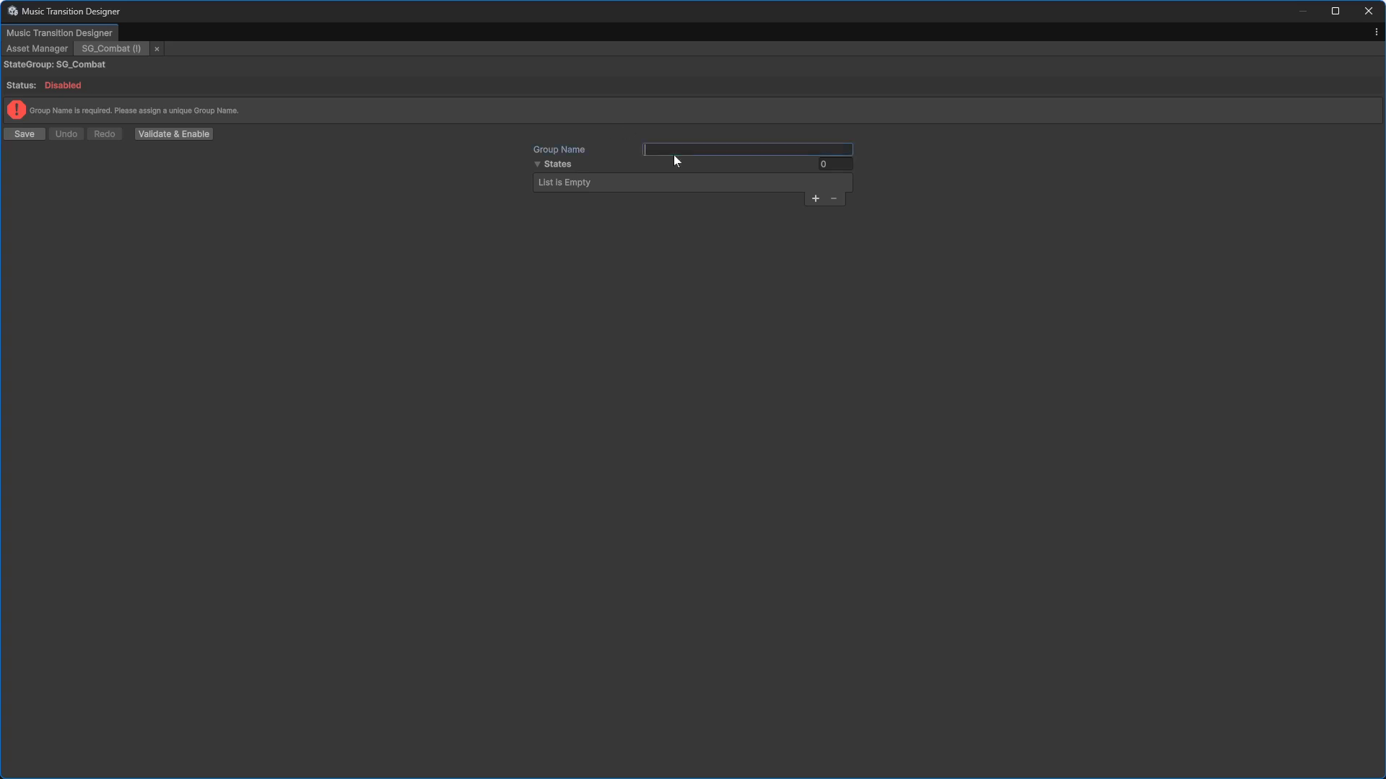
click(816, 197)
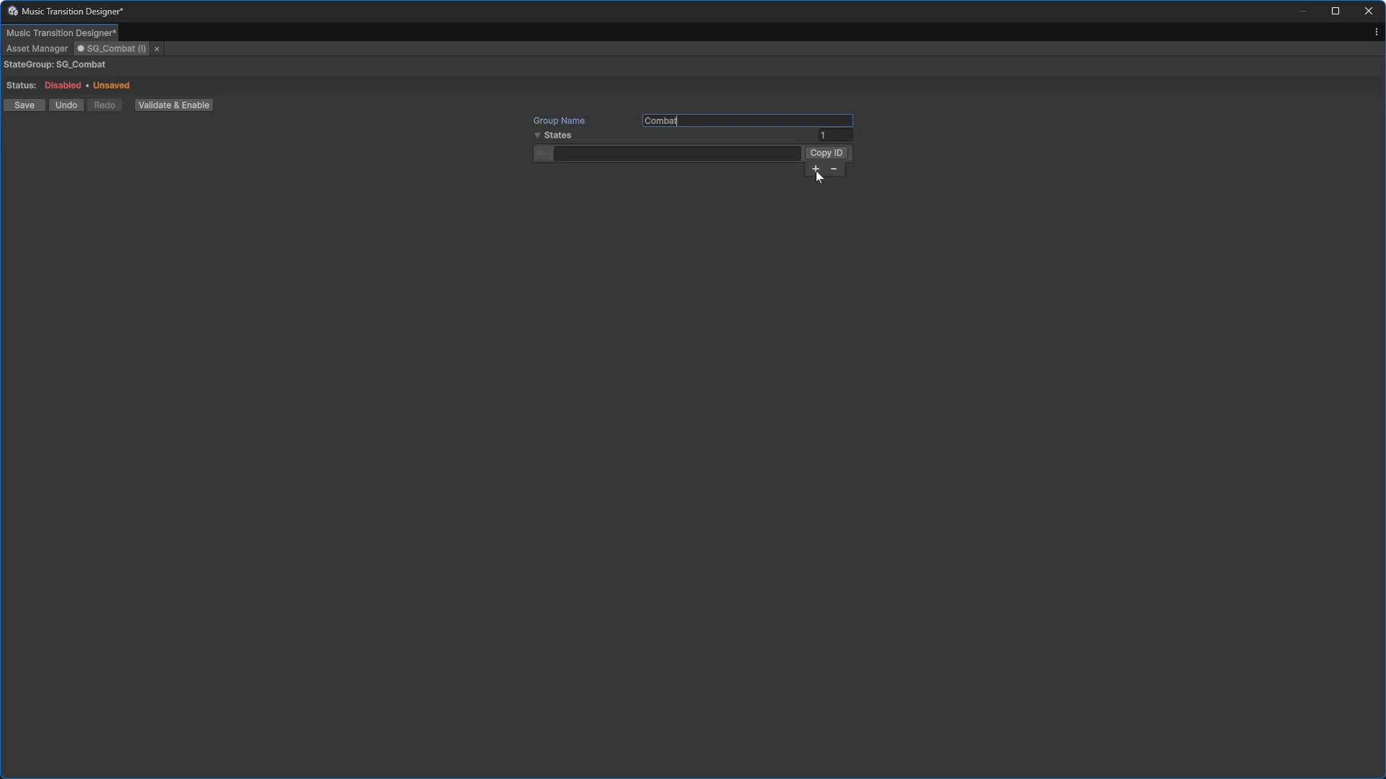
click(815, 170)
click(814, 211)
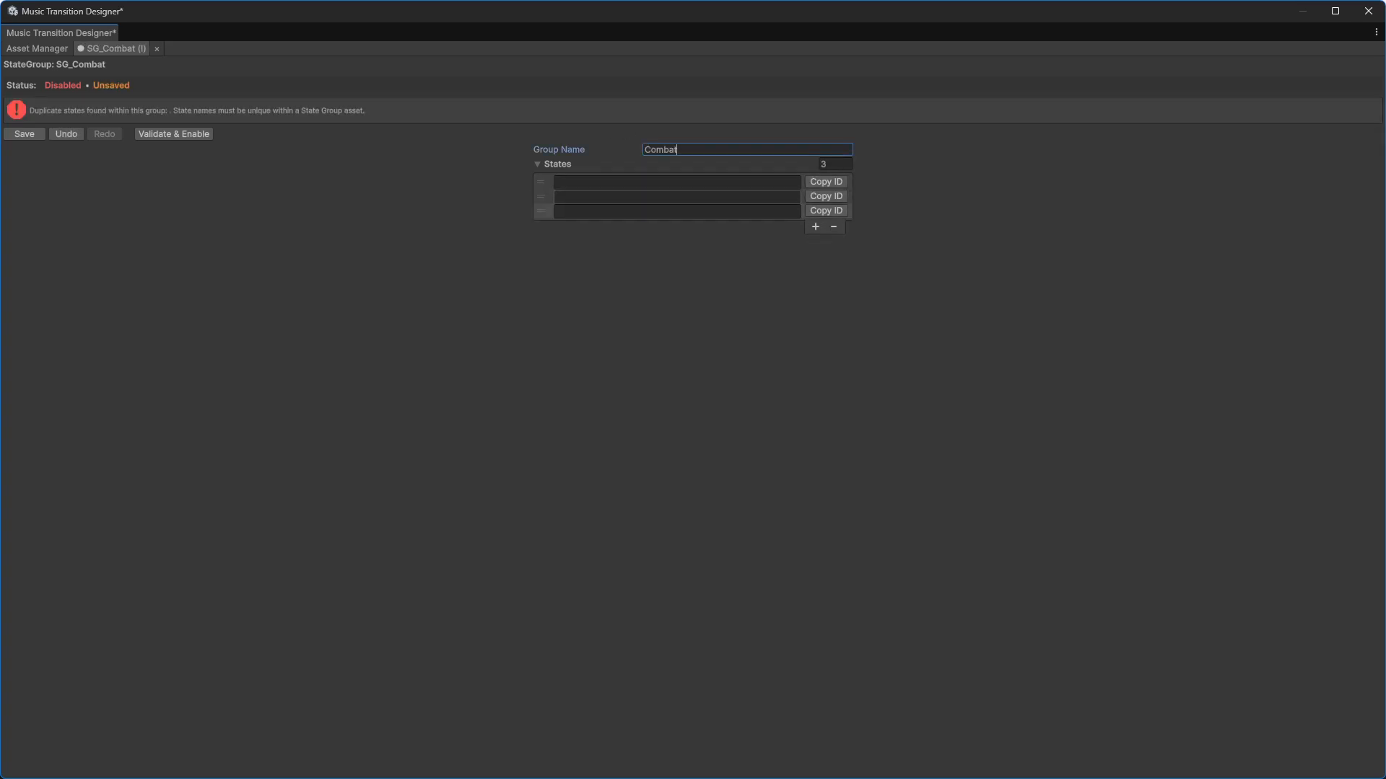
Step: Name the three states Exploration, Tension and Combat
click(677, 182)
text(Exploration)
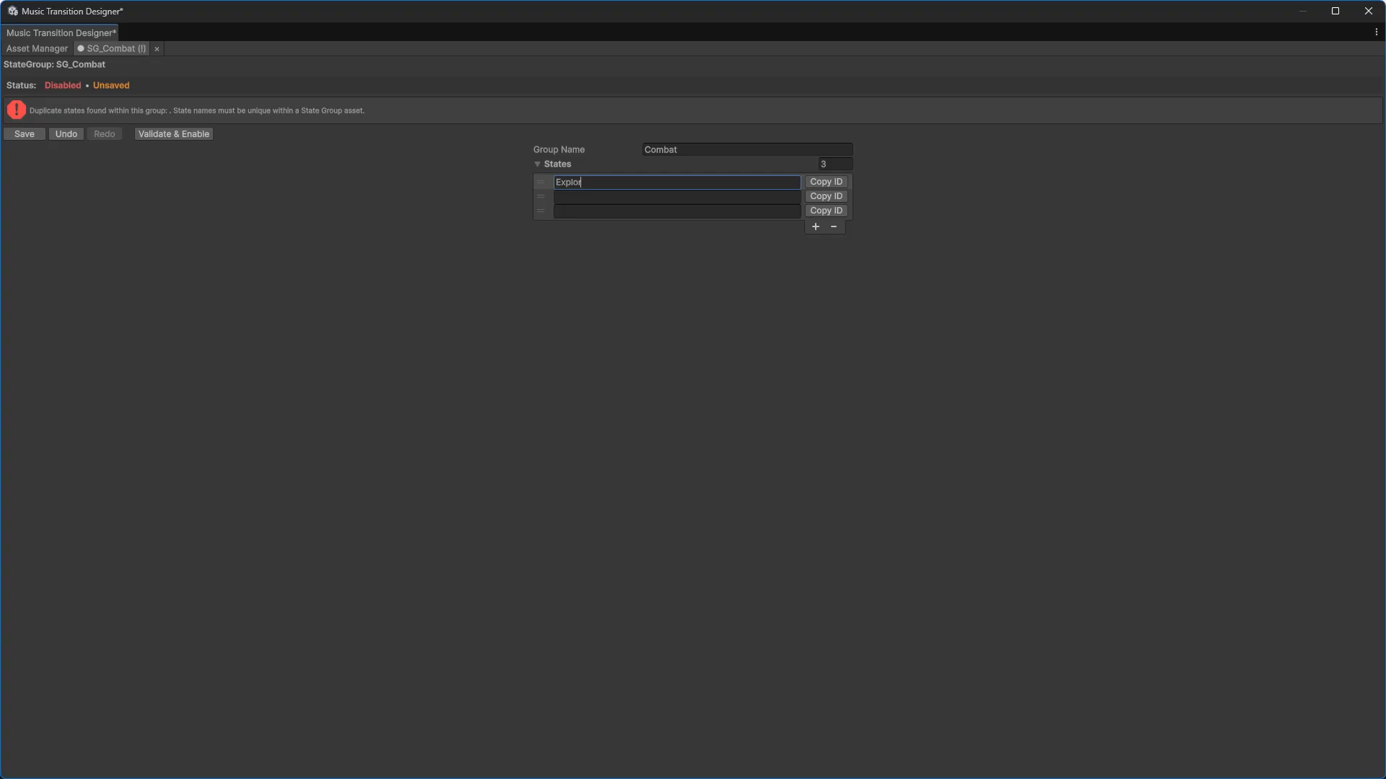
key(Tab)
text(Tension)
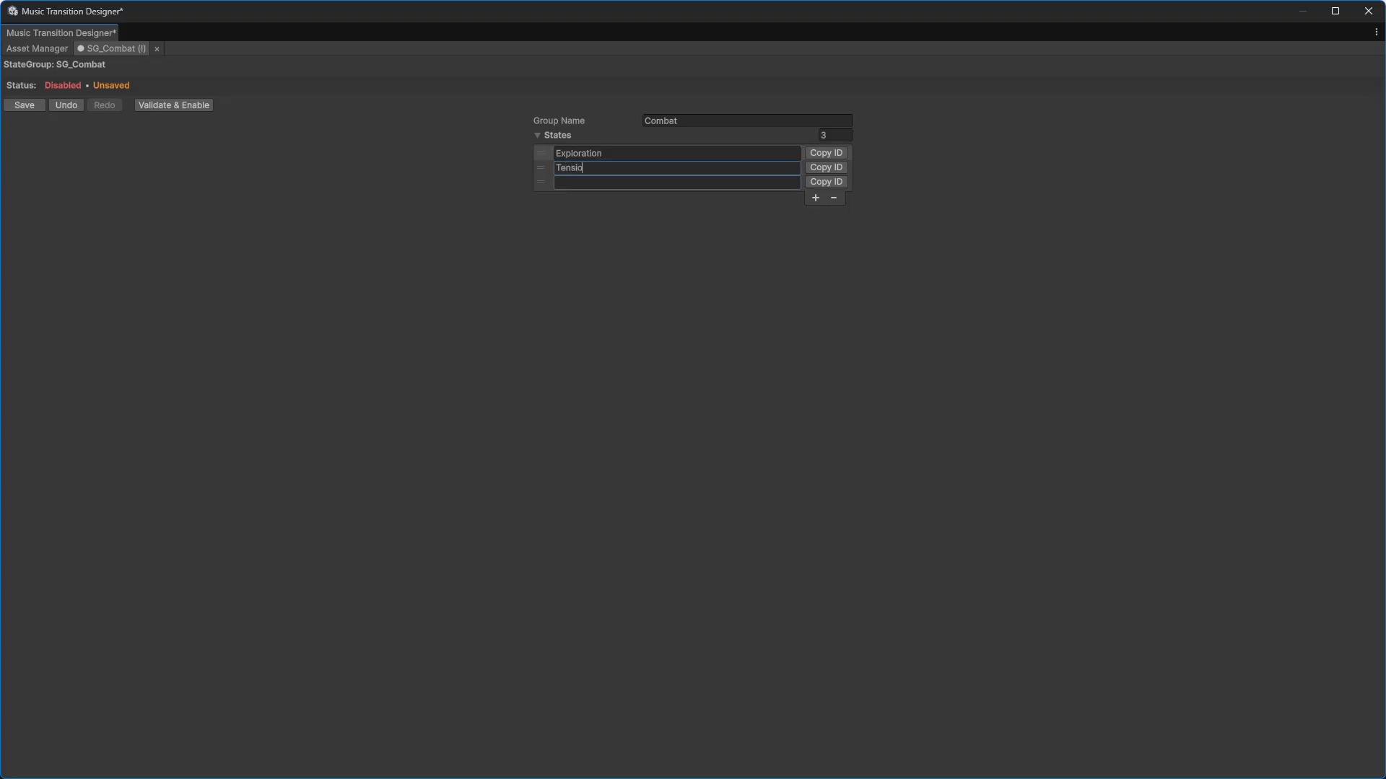
key(Tab)
text(Combat)
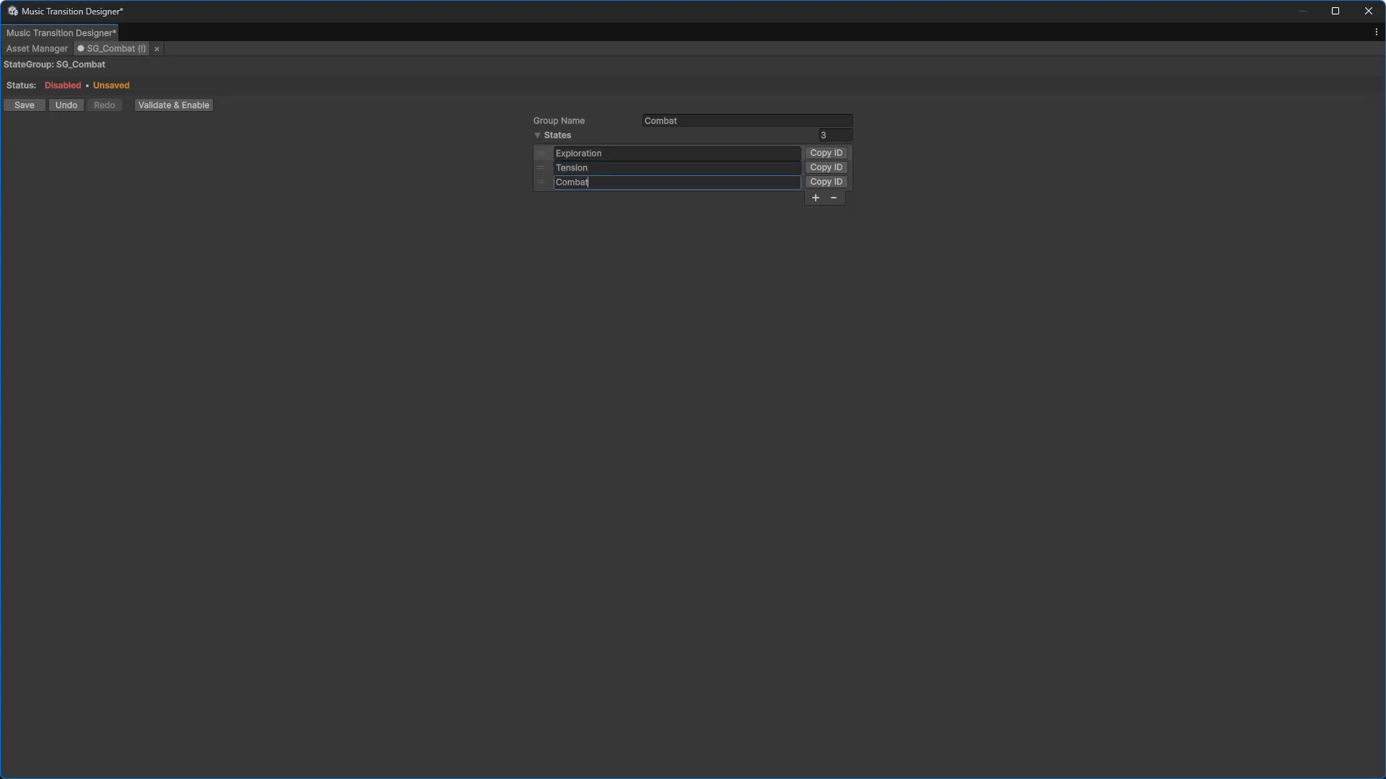
Step: Validate, enable and save the Combat state group, then close its tab
click(715, 278)
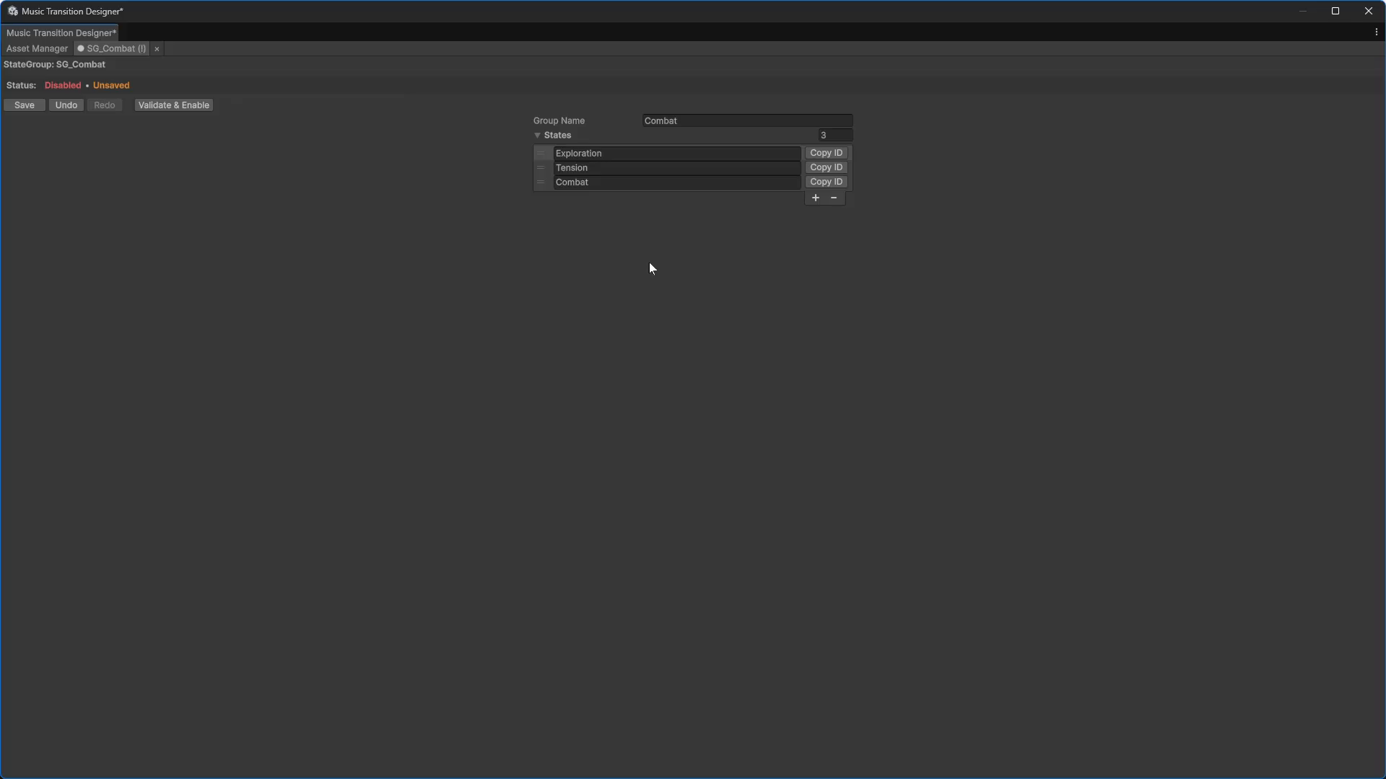
click(185, 106)
click(38, 105)
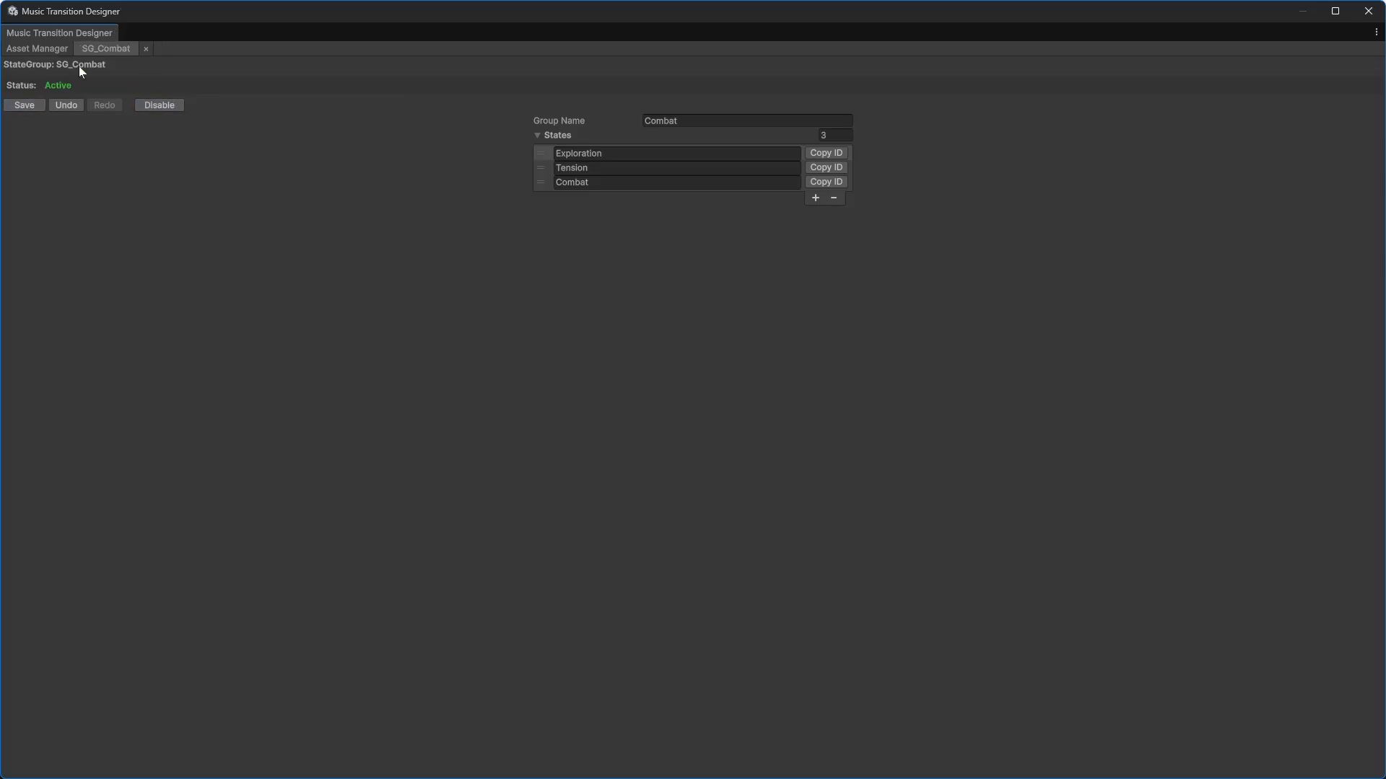
click(145, 49)
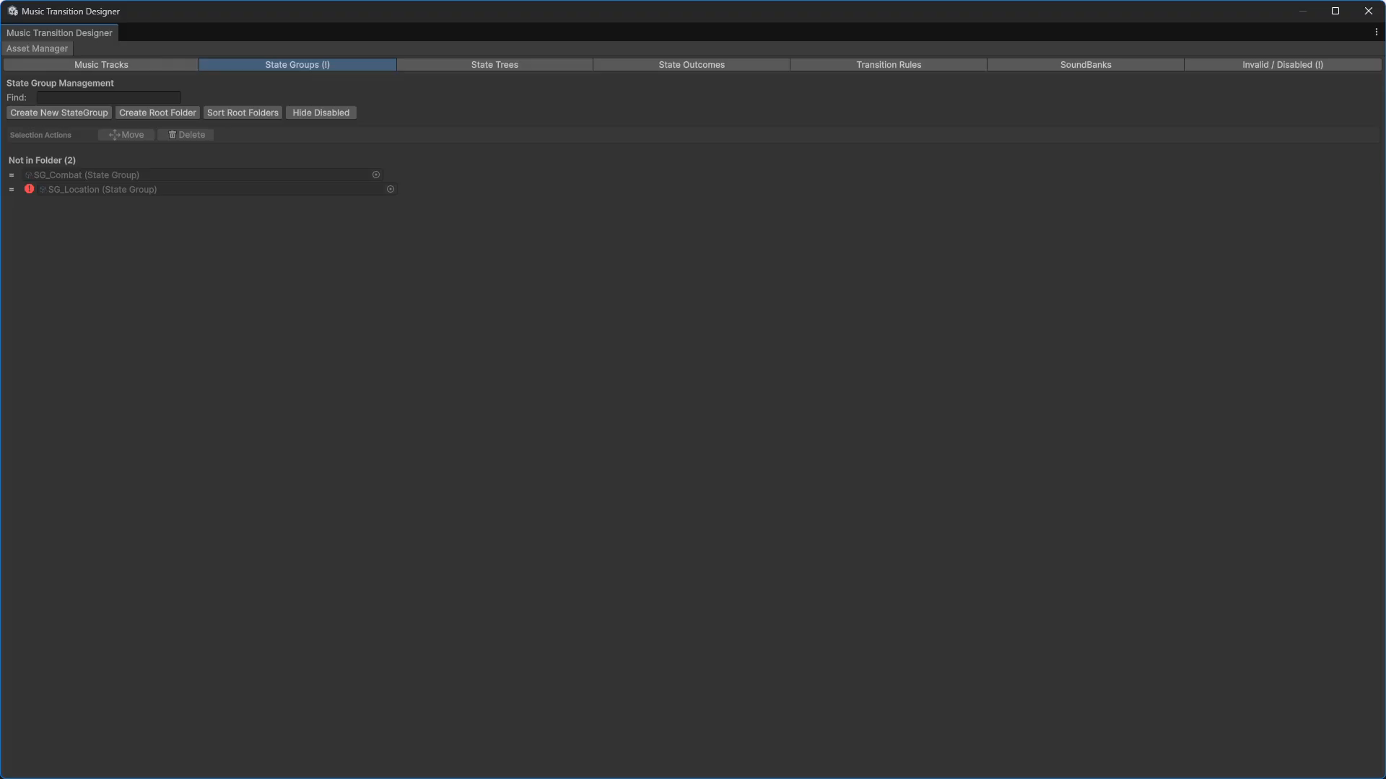
Step: Open SG_Location, set its group name to Location, add two states and name the first Area1
double_click(105, 189)
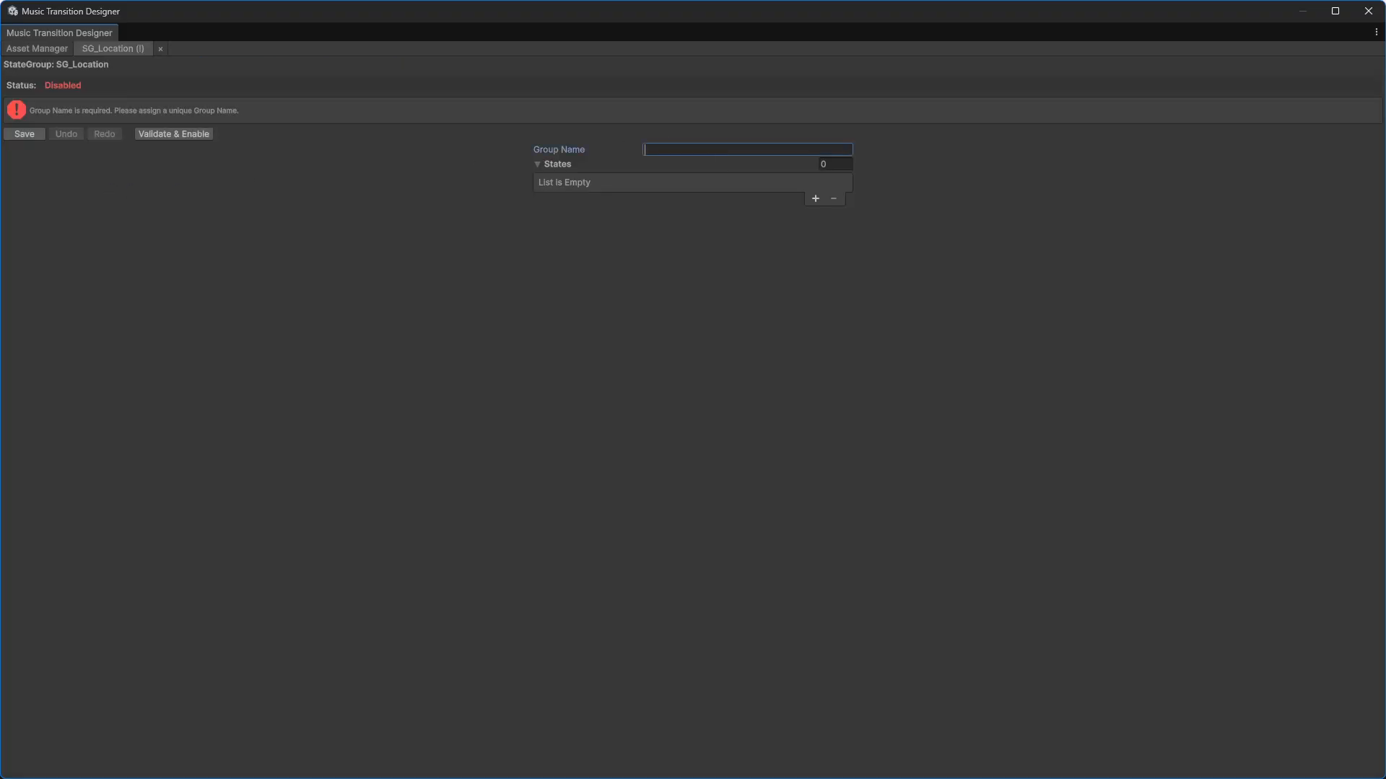
text(Location)
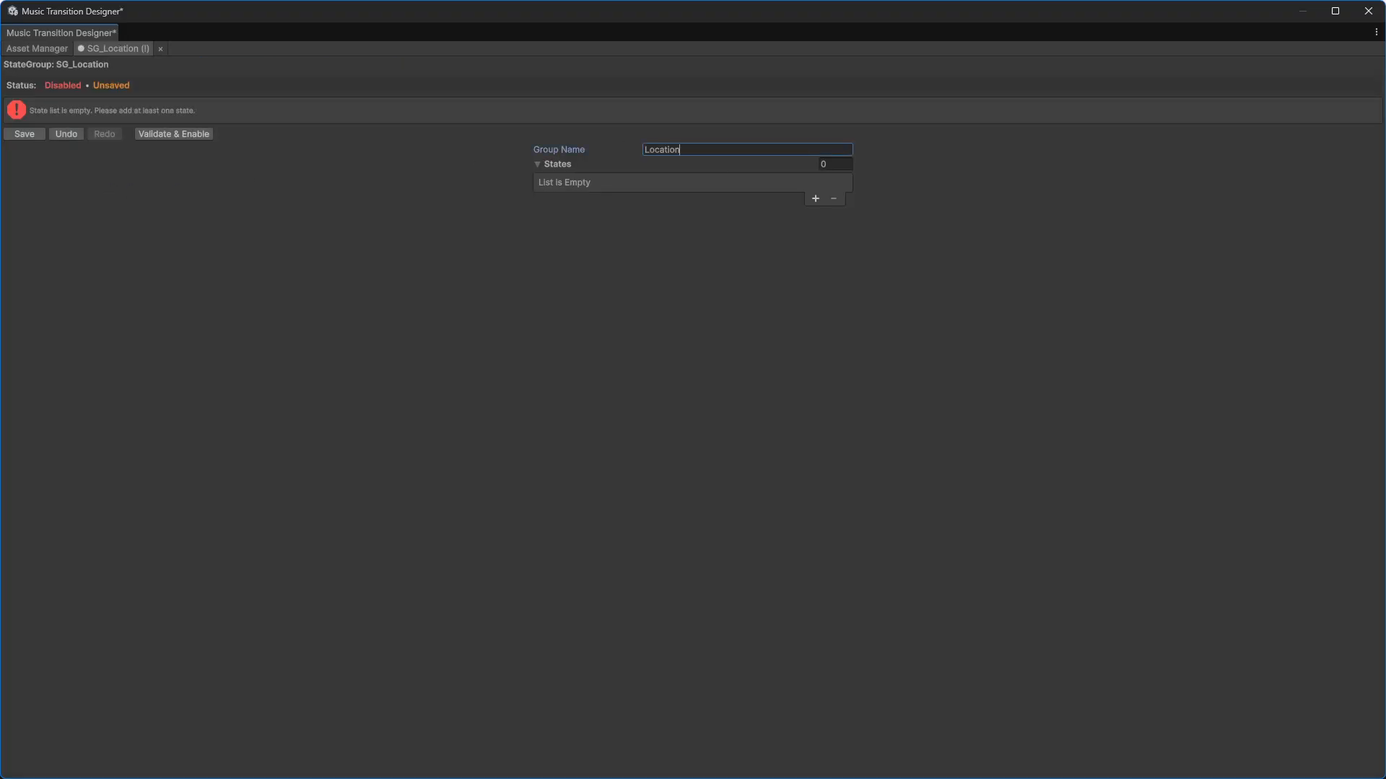
click(817, 194)
click(816, 197)
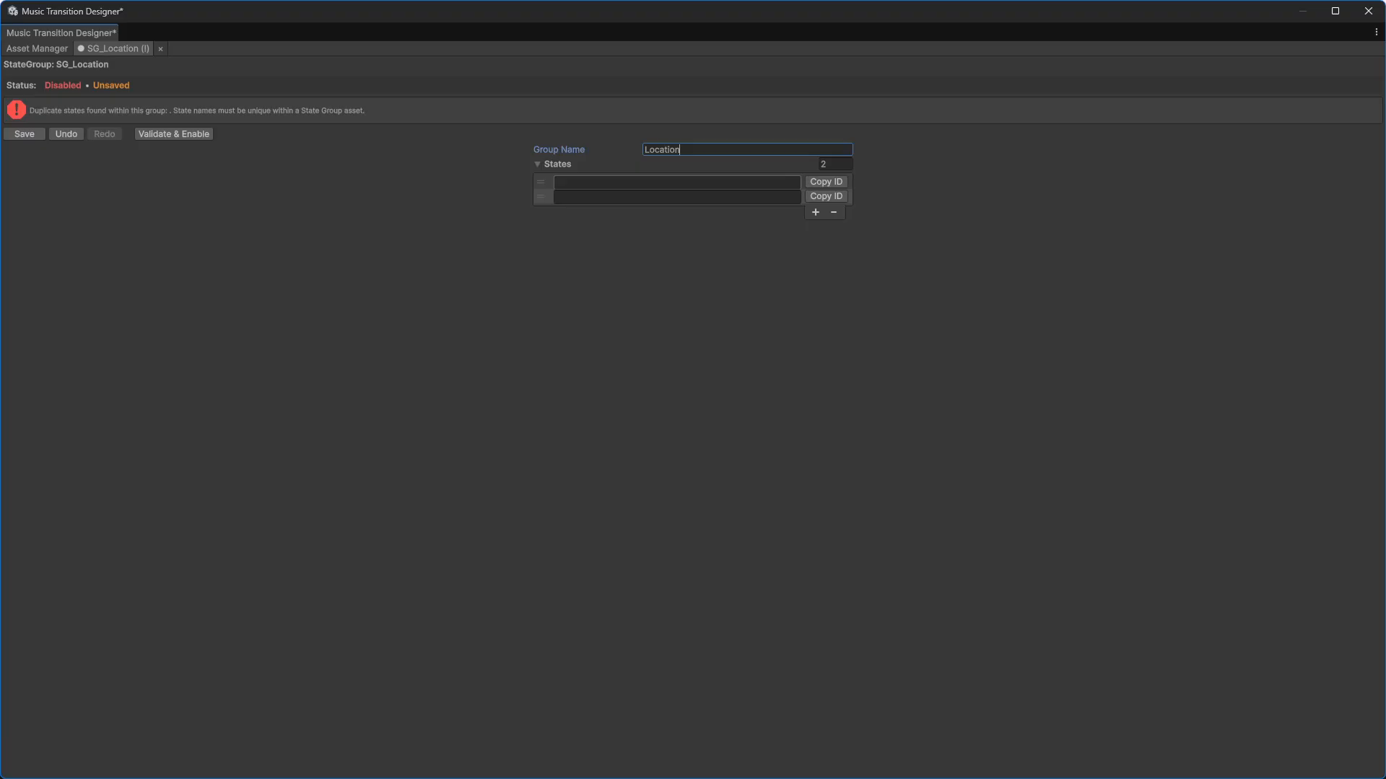
click(628, 182)
text(Area1)
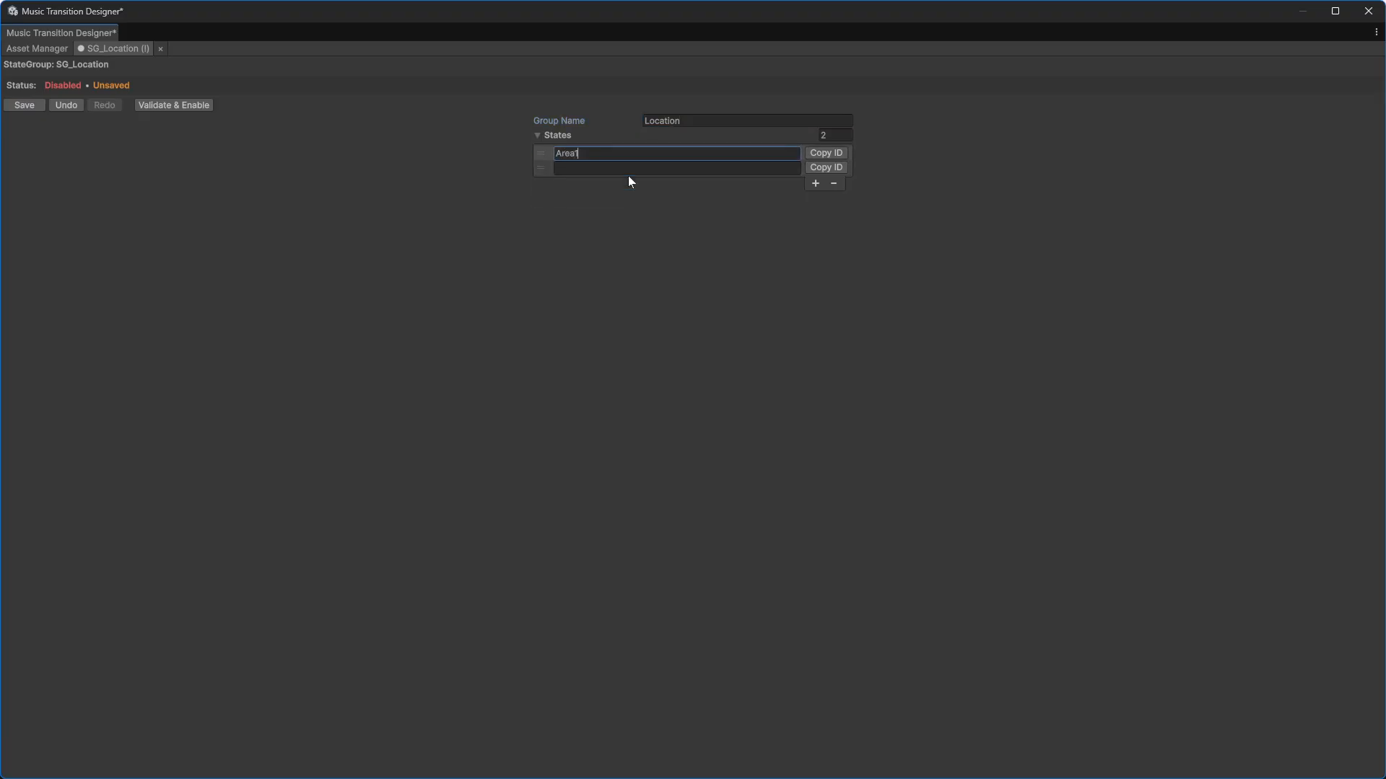
Step: Name the second state Area2, then validate, enable and save the Location group
key(ctrl+a)
key(ctrl+c)
click(629, 172)
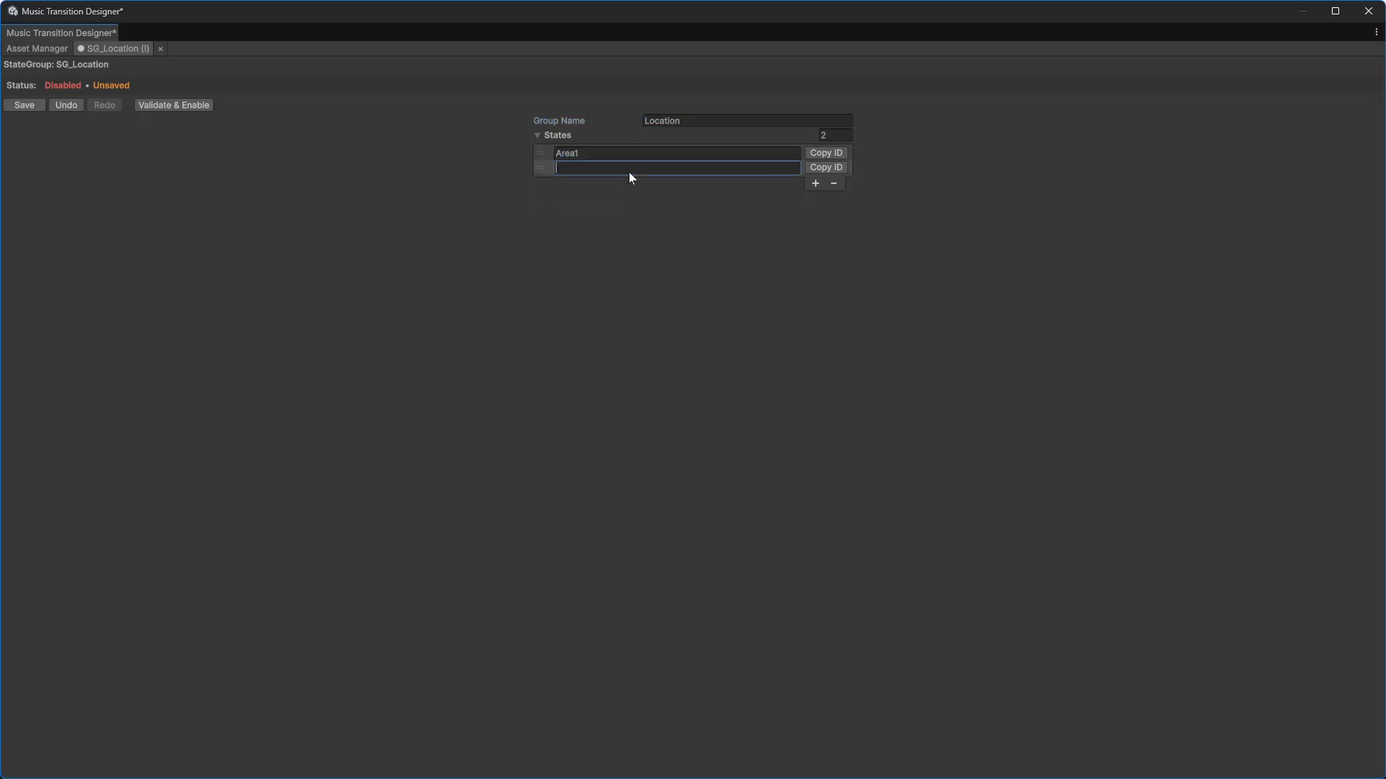
key(ctrl+v)
key(BackSpace)
text(2)
click(194, 108)
click(24, 106)
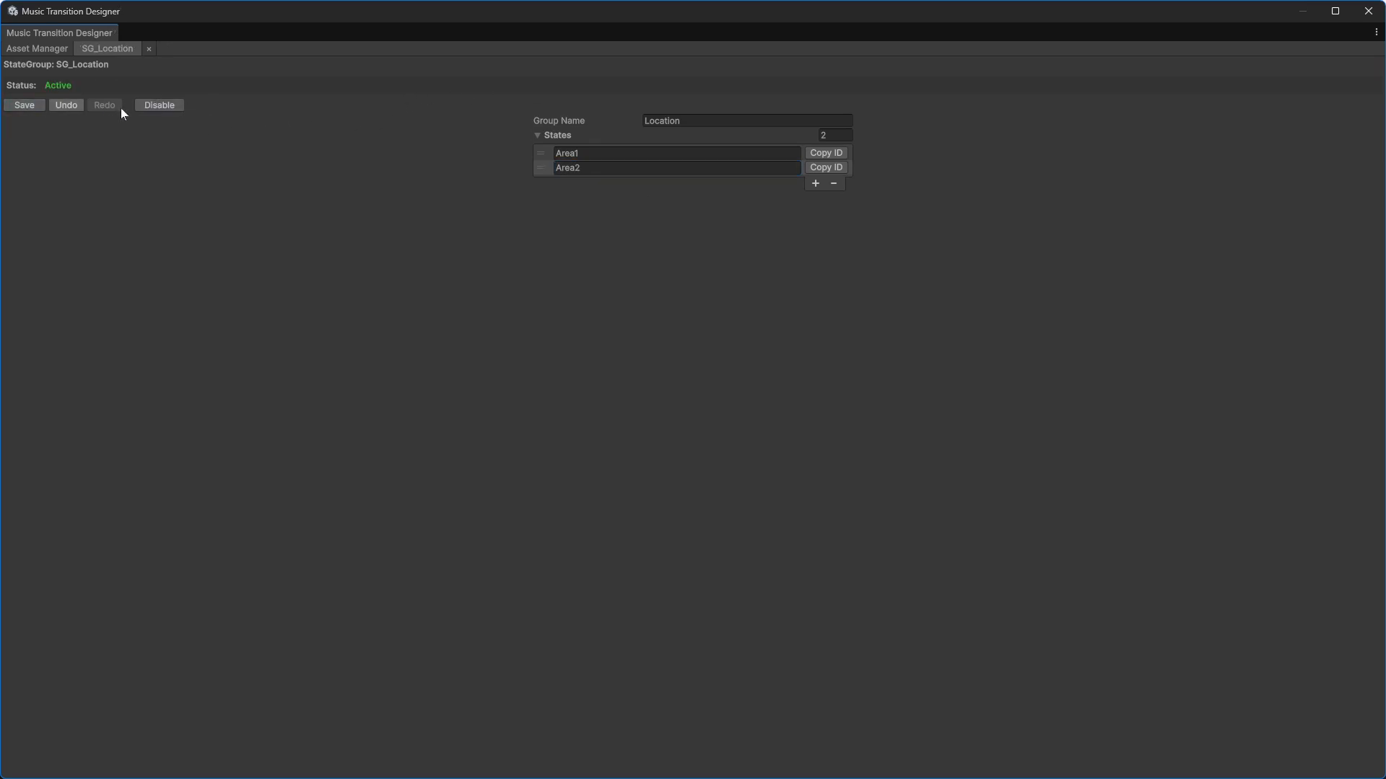
Step: Try renaming the Location group to Combat and validating it
key(Tab)
text(Combat)
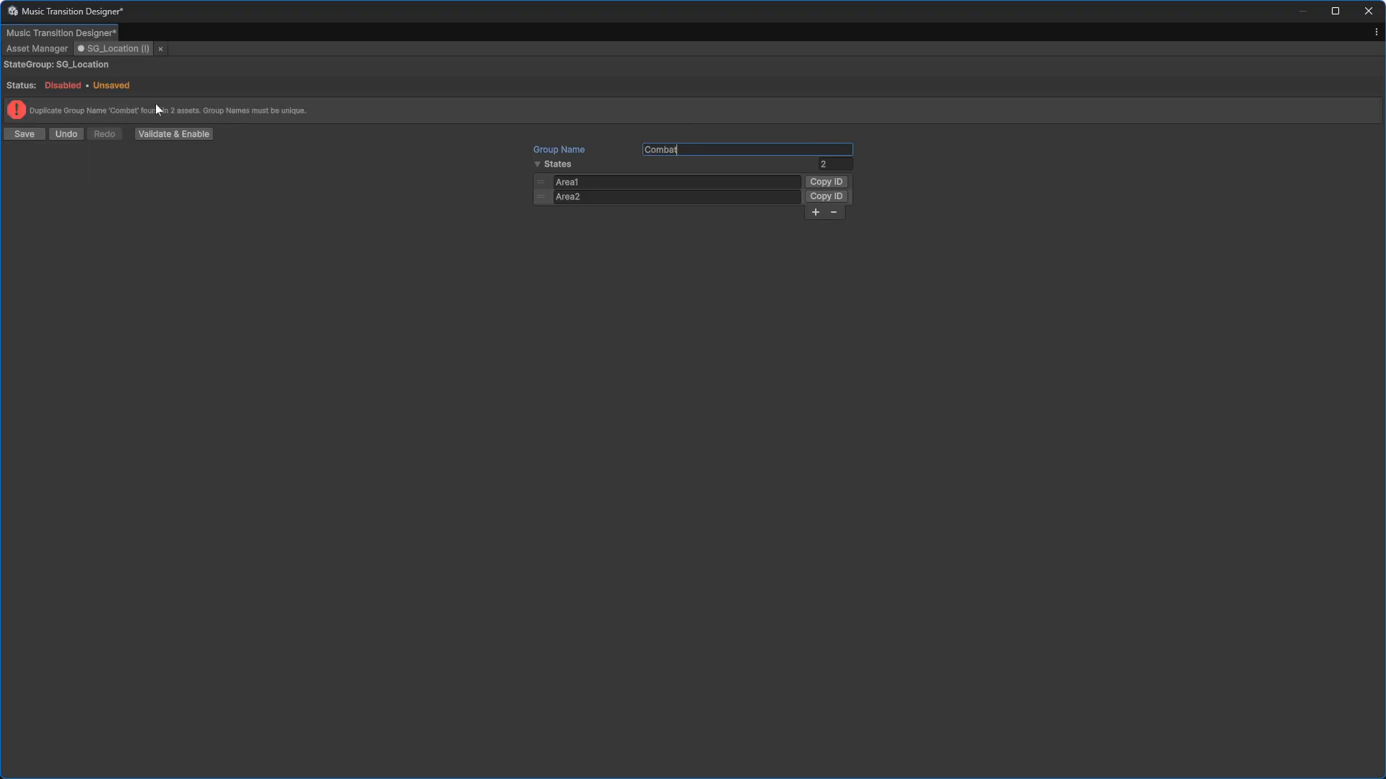
click(191, 135)
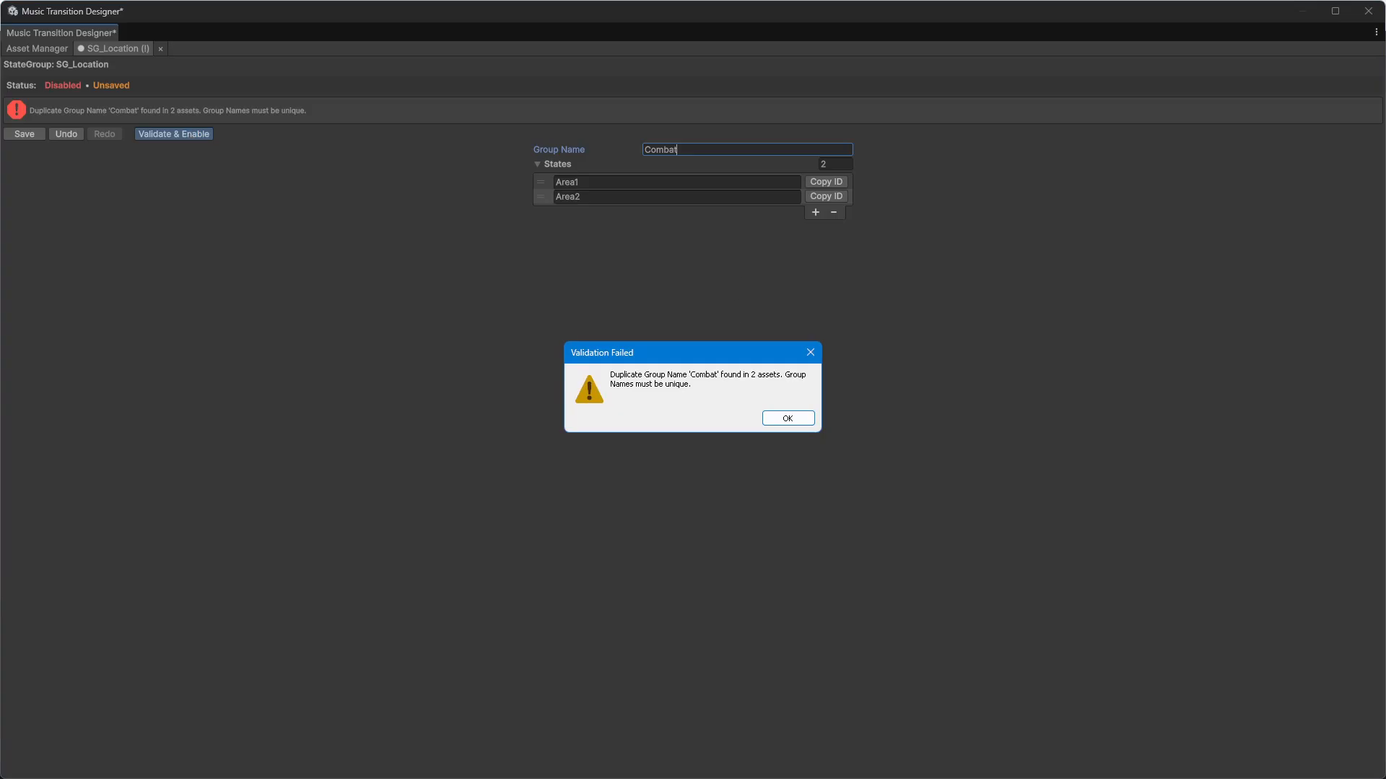
click(787, 417)
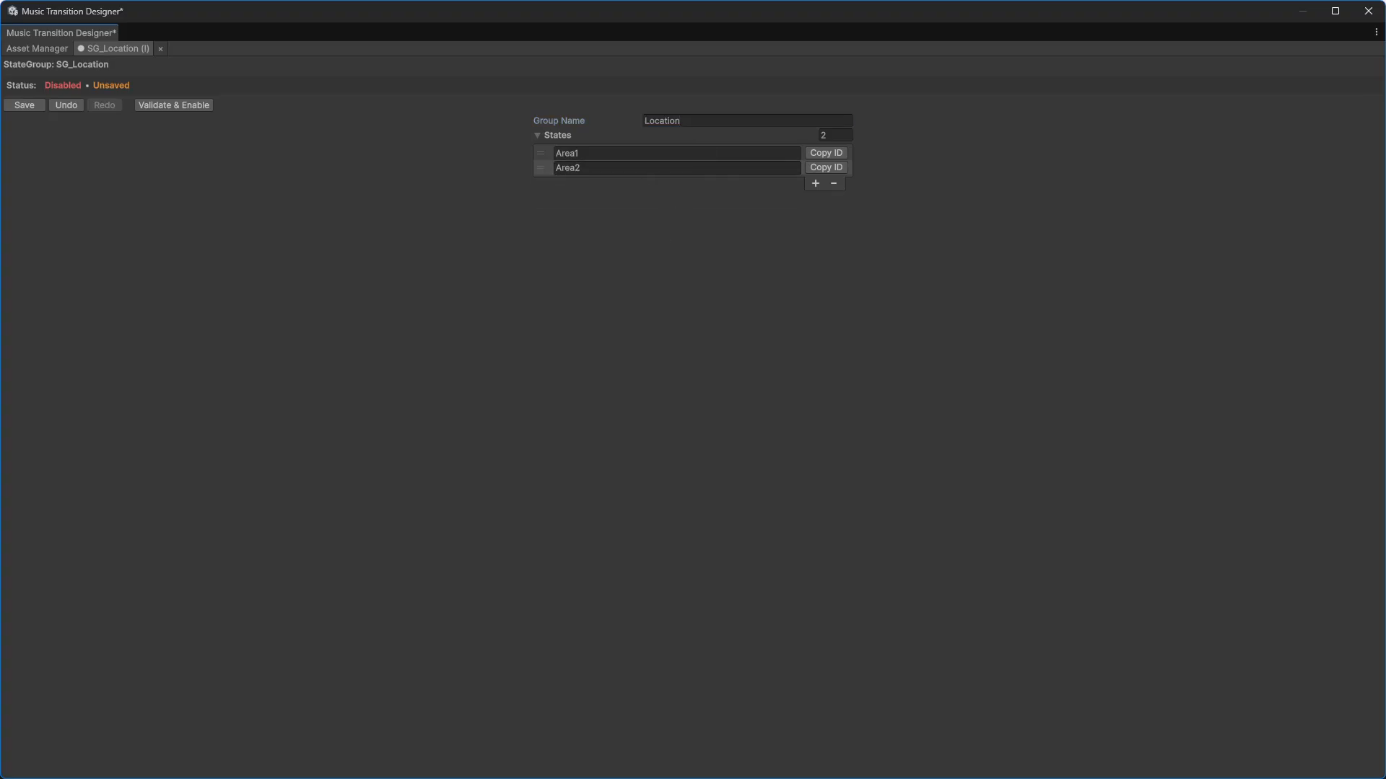
Step: Try naming the second Location state Area1 and validating and enabling the group
click(697, 168)
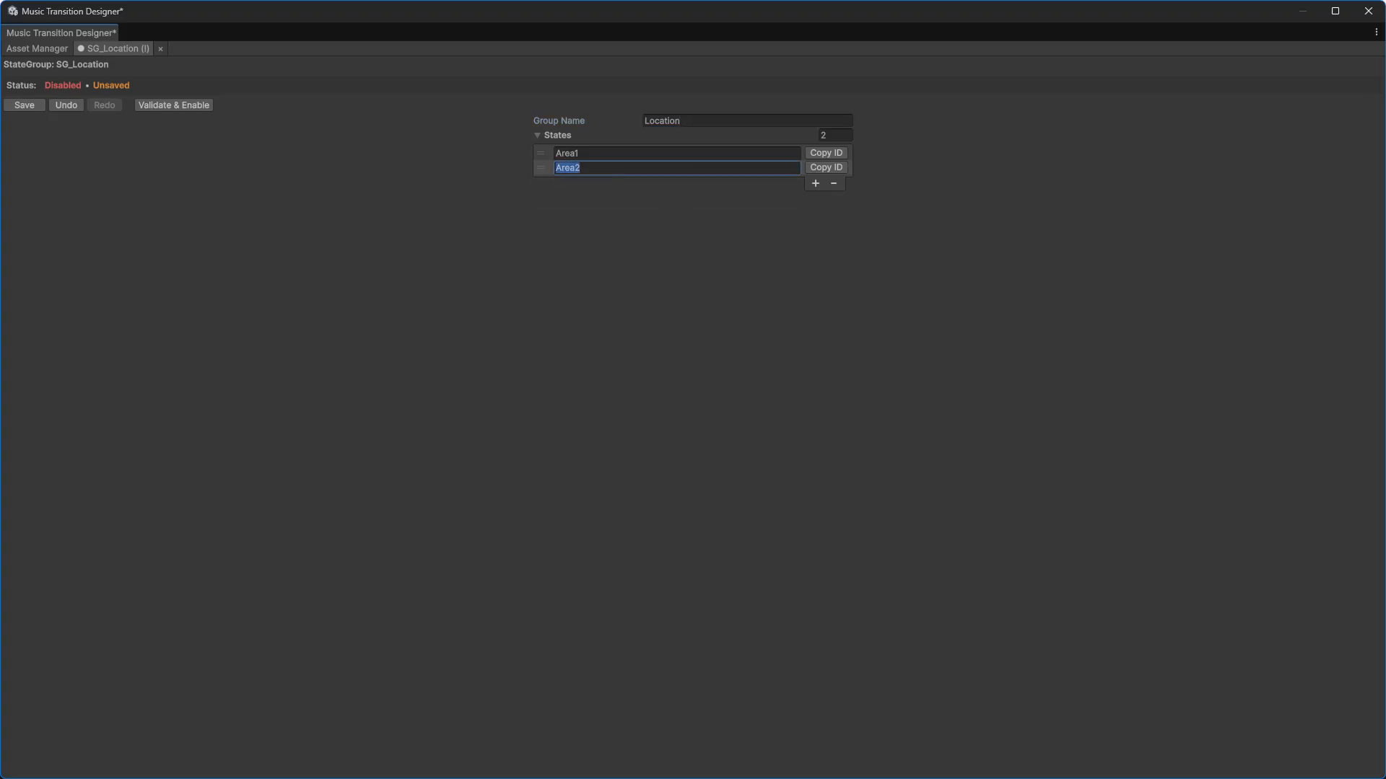
text(Area1)
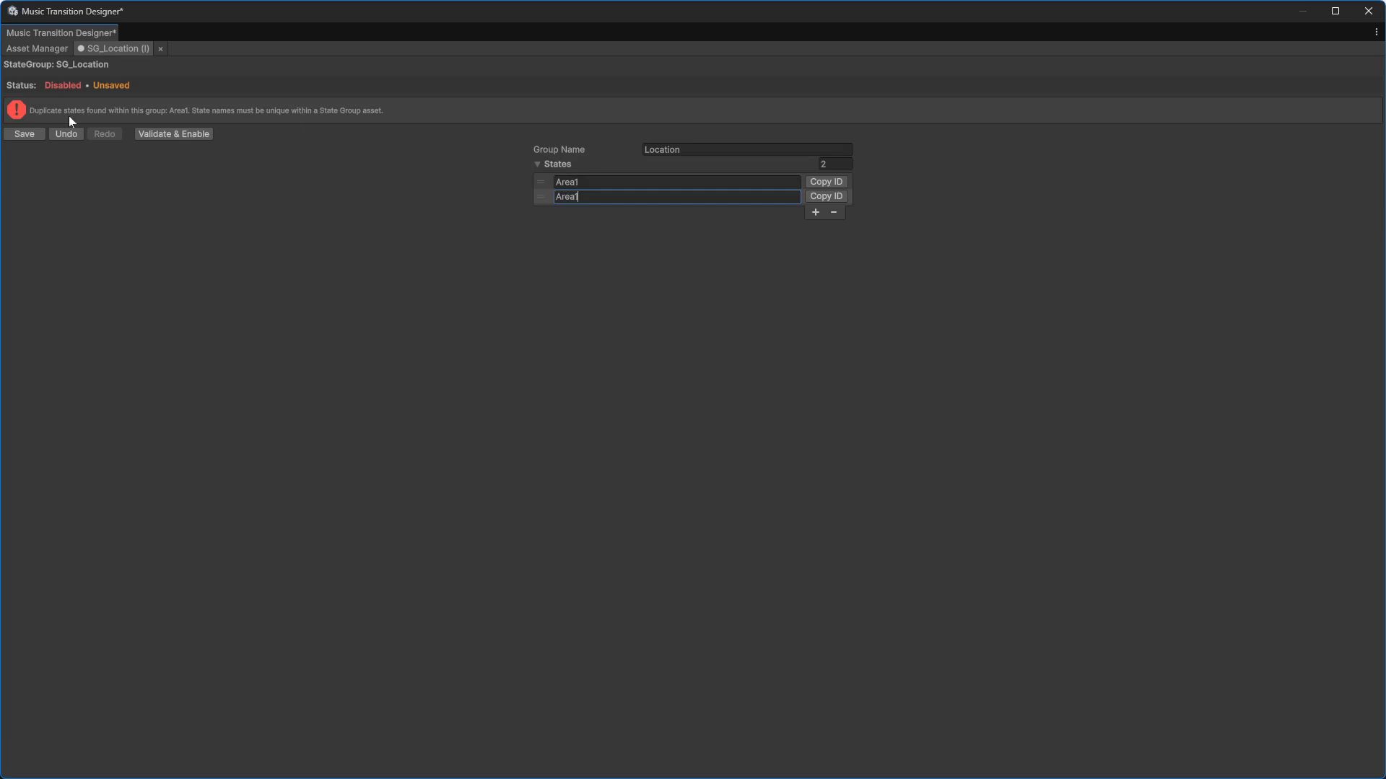
click(181, 132)
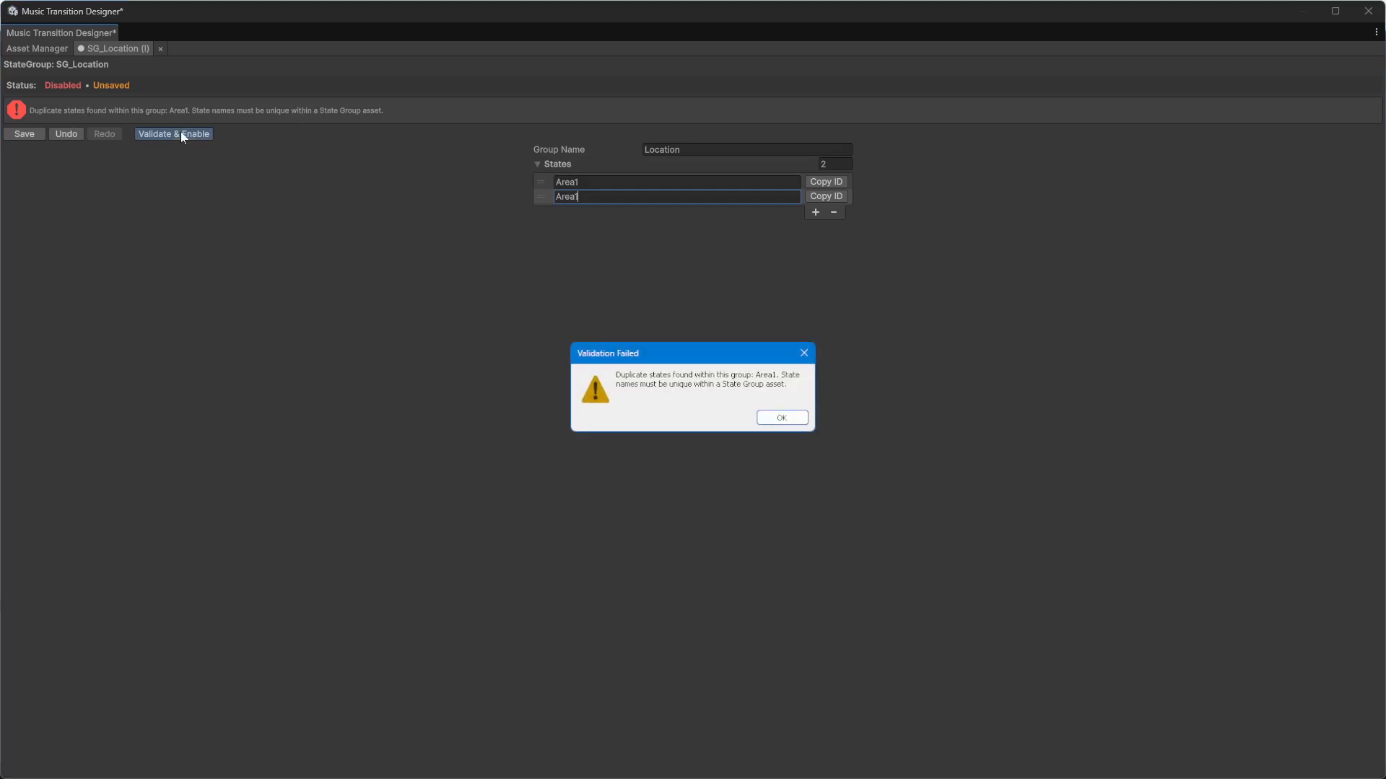
click(792, 420)
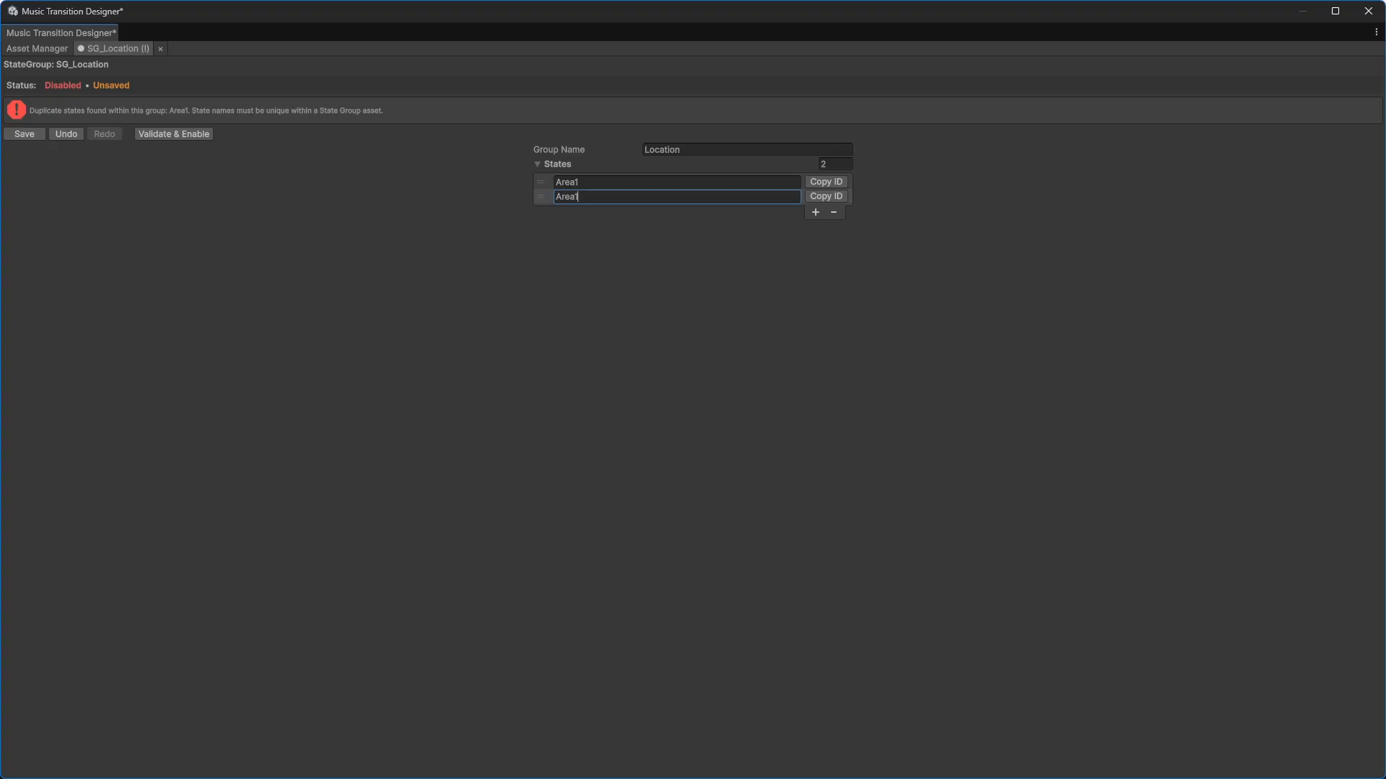
Step: Restore the second state's name to Area2, then validate, enable and save the Location group
key(BackSpace)
text(2)
click(179, 105)
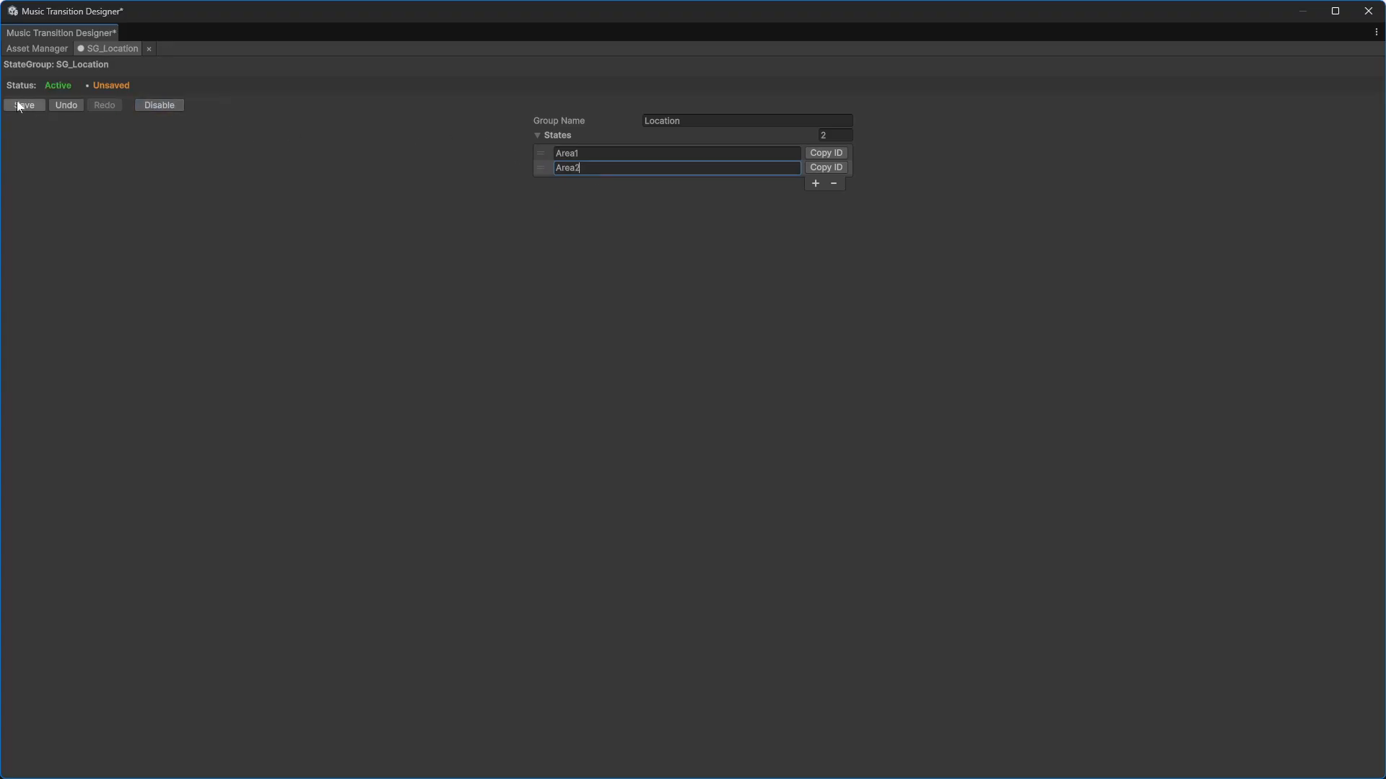
click(19, 106)
Step: Close the group tab and create a new state tree saved as ST_Level1, then open it
click(149, 50)
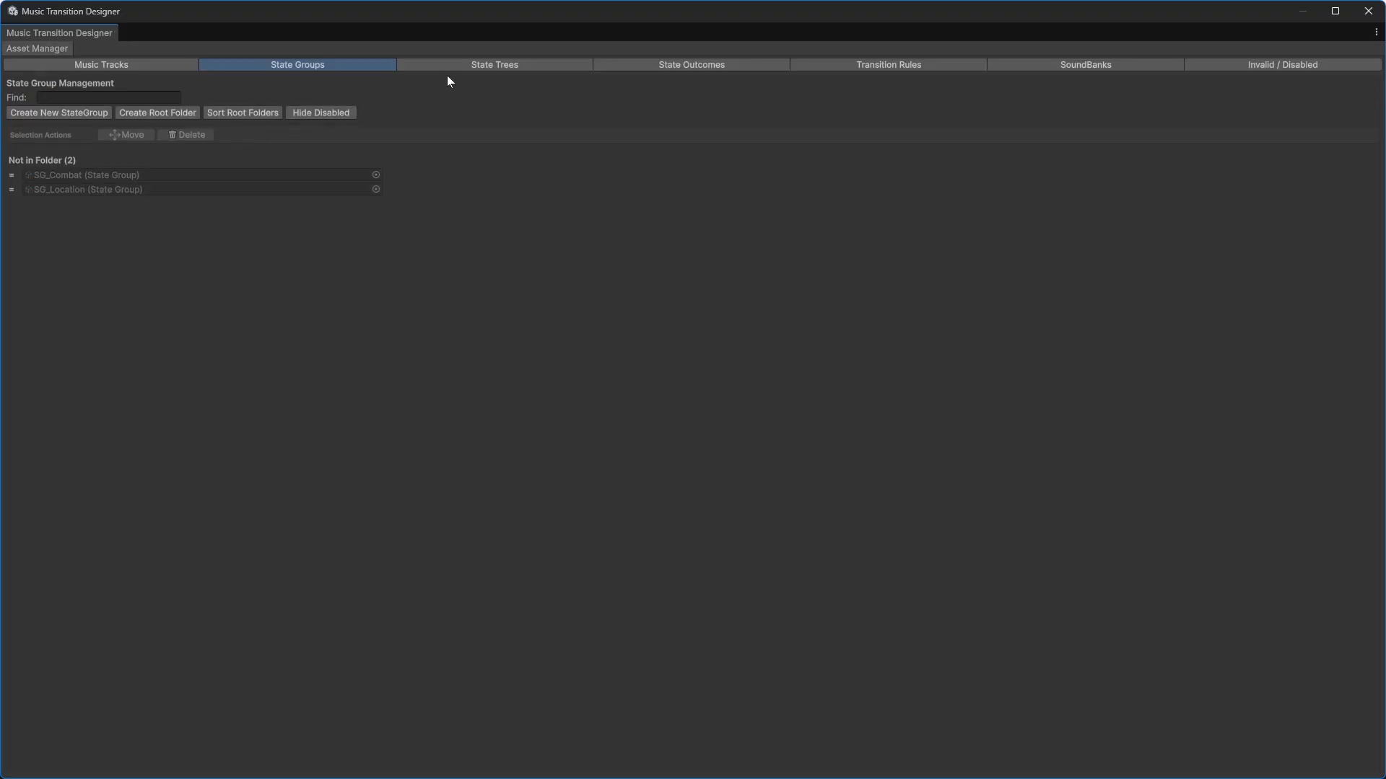
click(469, 66)
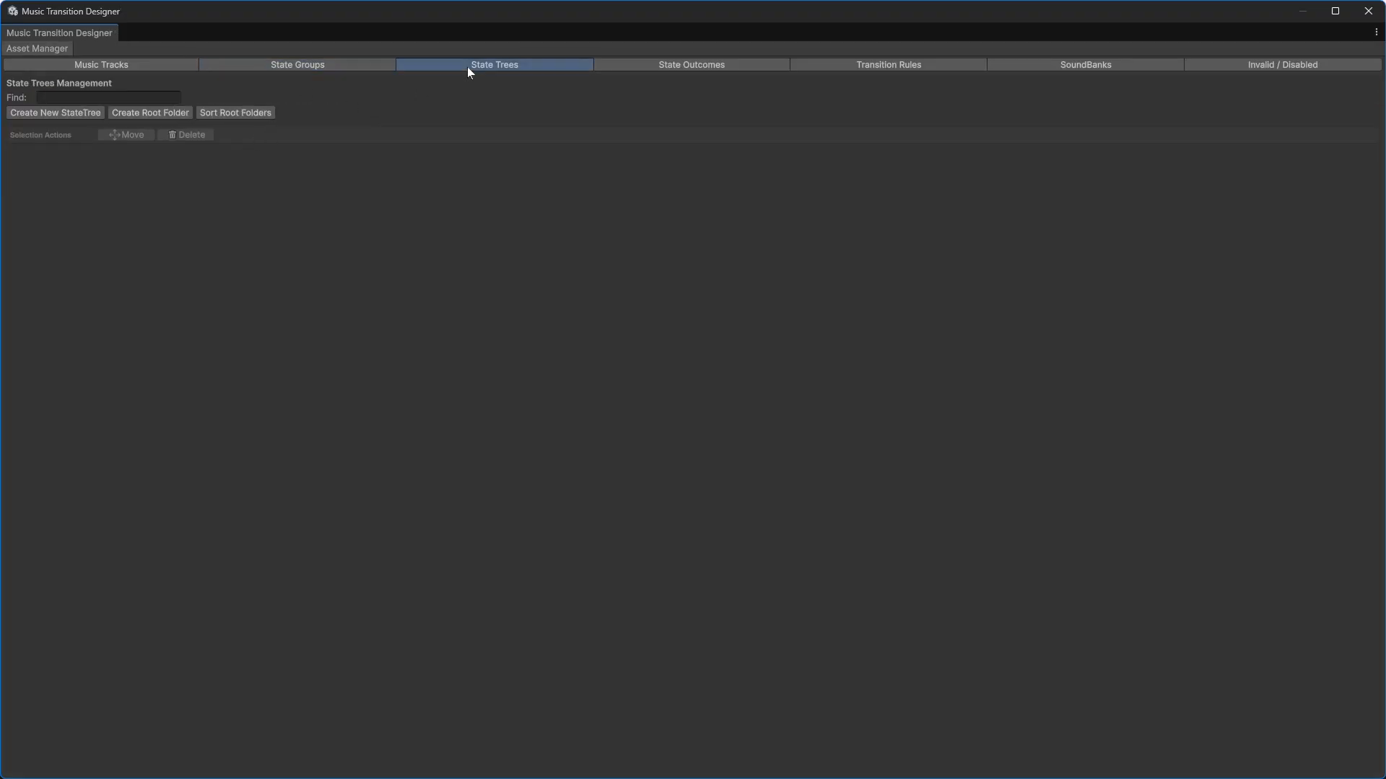
click(81, 113)
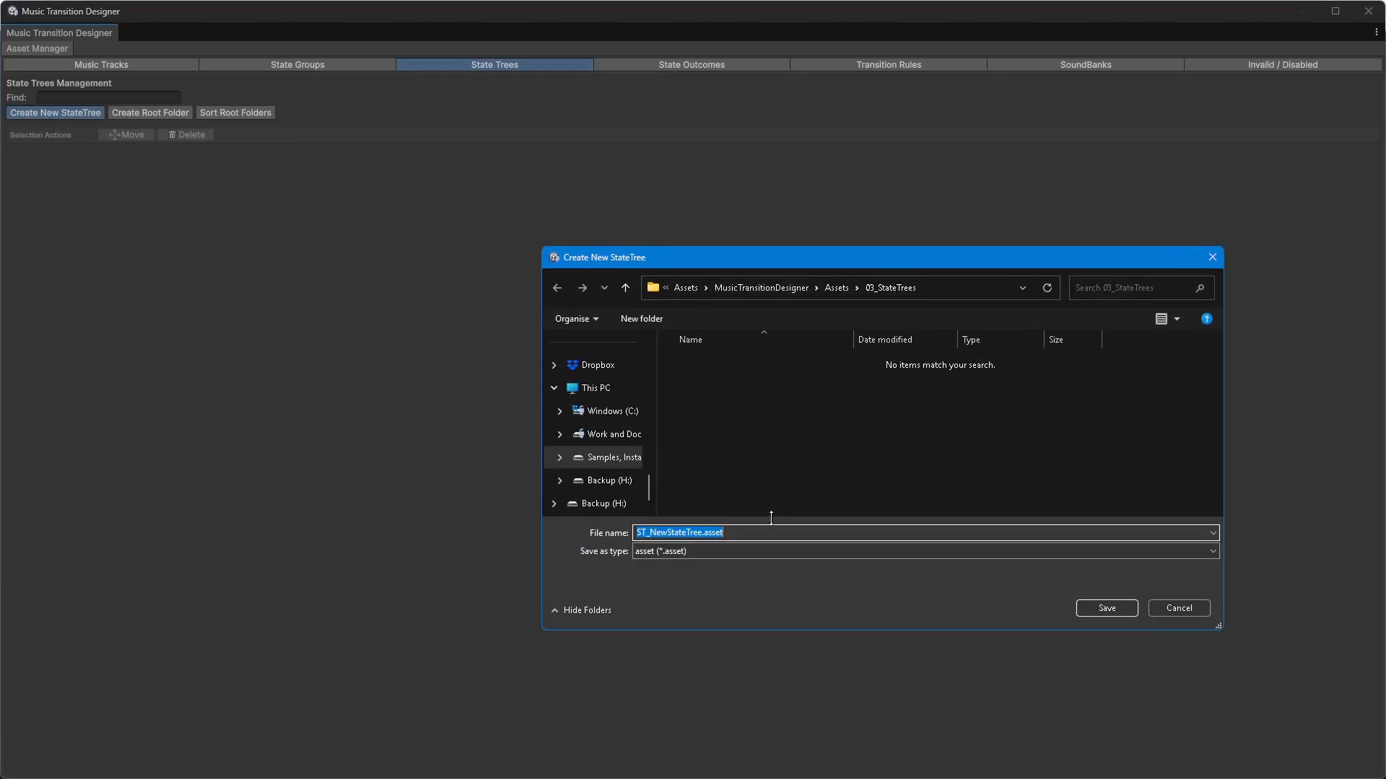
click(707, 532)
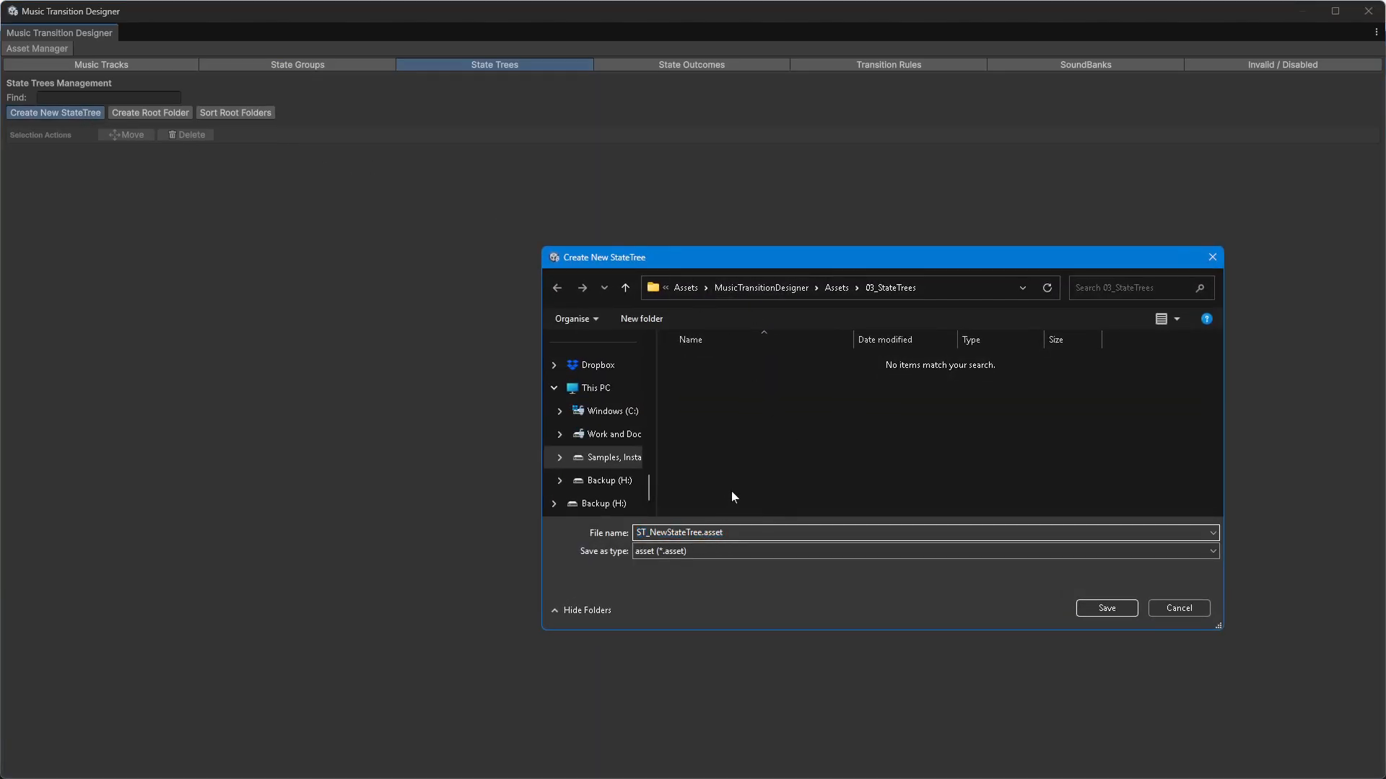
key(shift+Home)
key(shift+Right)
key(shift+Right)
key(shift+Right)
text(Level1)
key(Return)
double_click(148, 176)
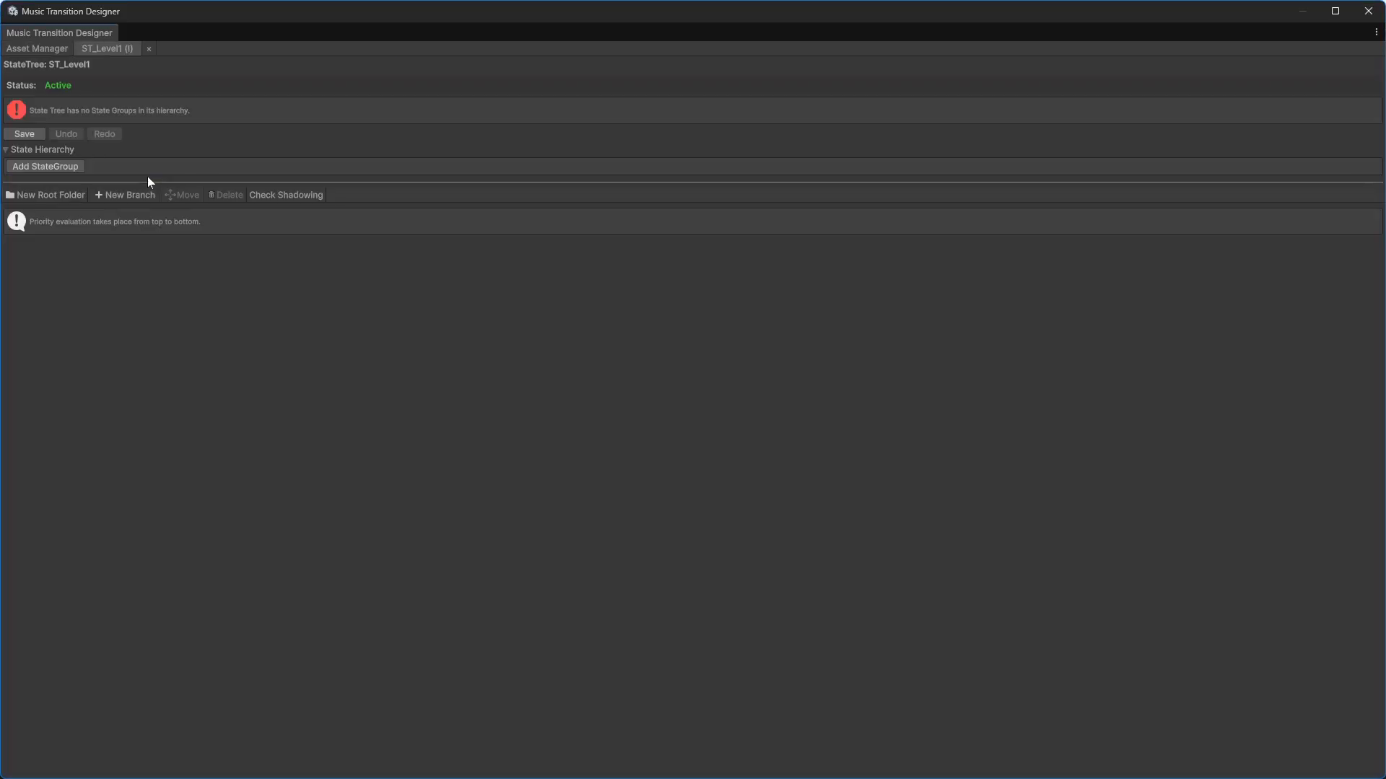
Step: Add two state groups to the tree hierarchy, assigning SG_Location and SG_Combat
click(54, 166)
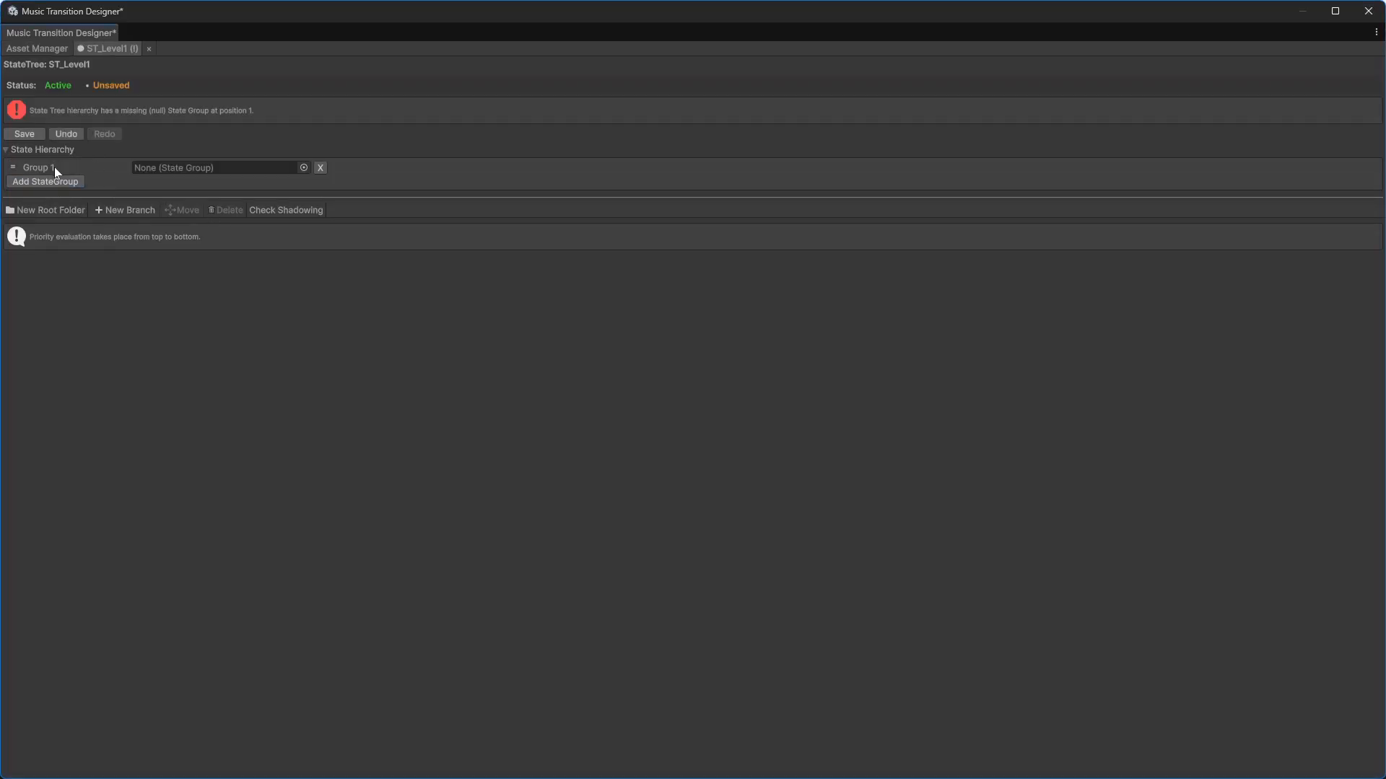
click(55, 182)
click(303, 168)
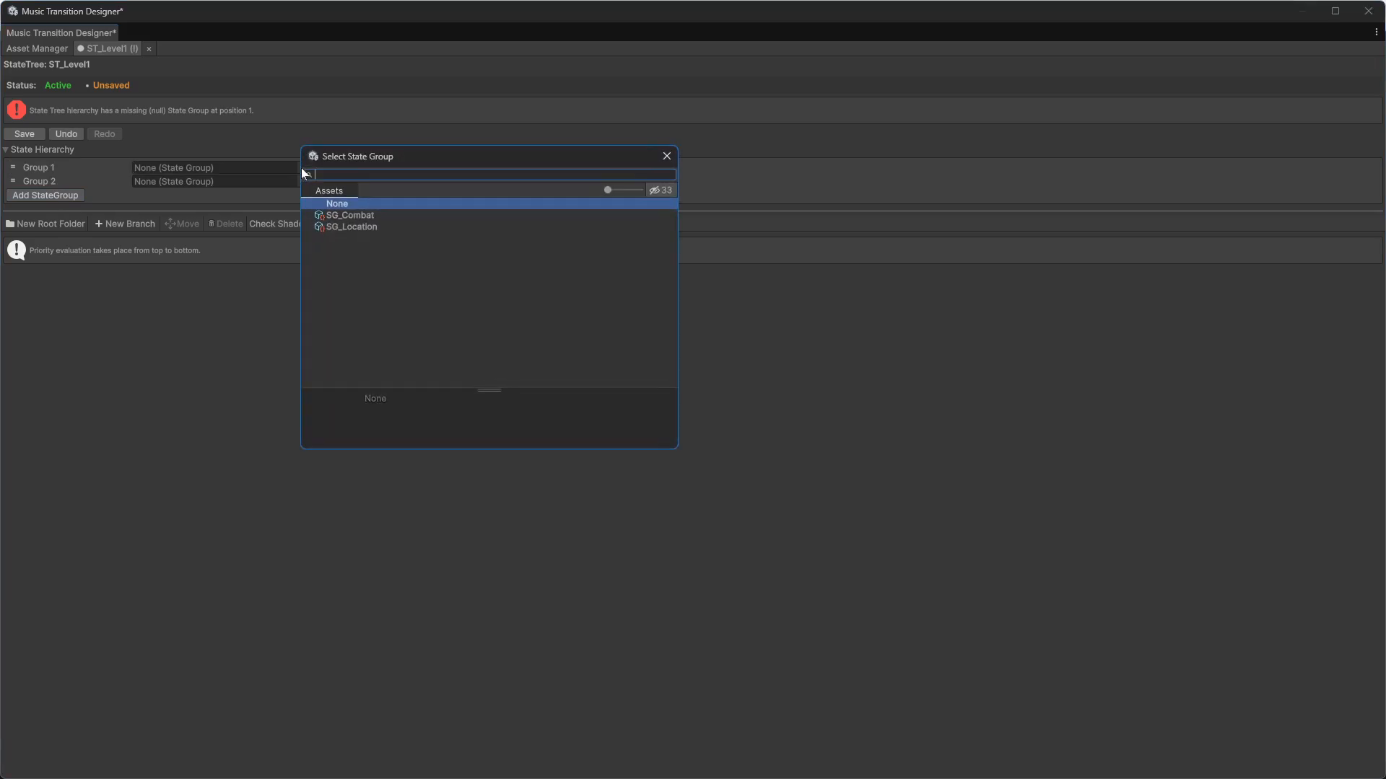
double_click(353, 227)
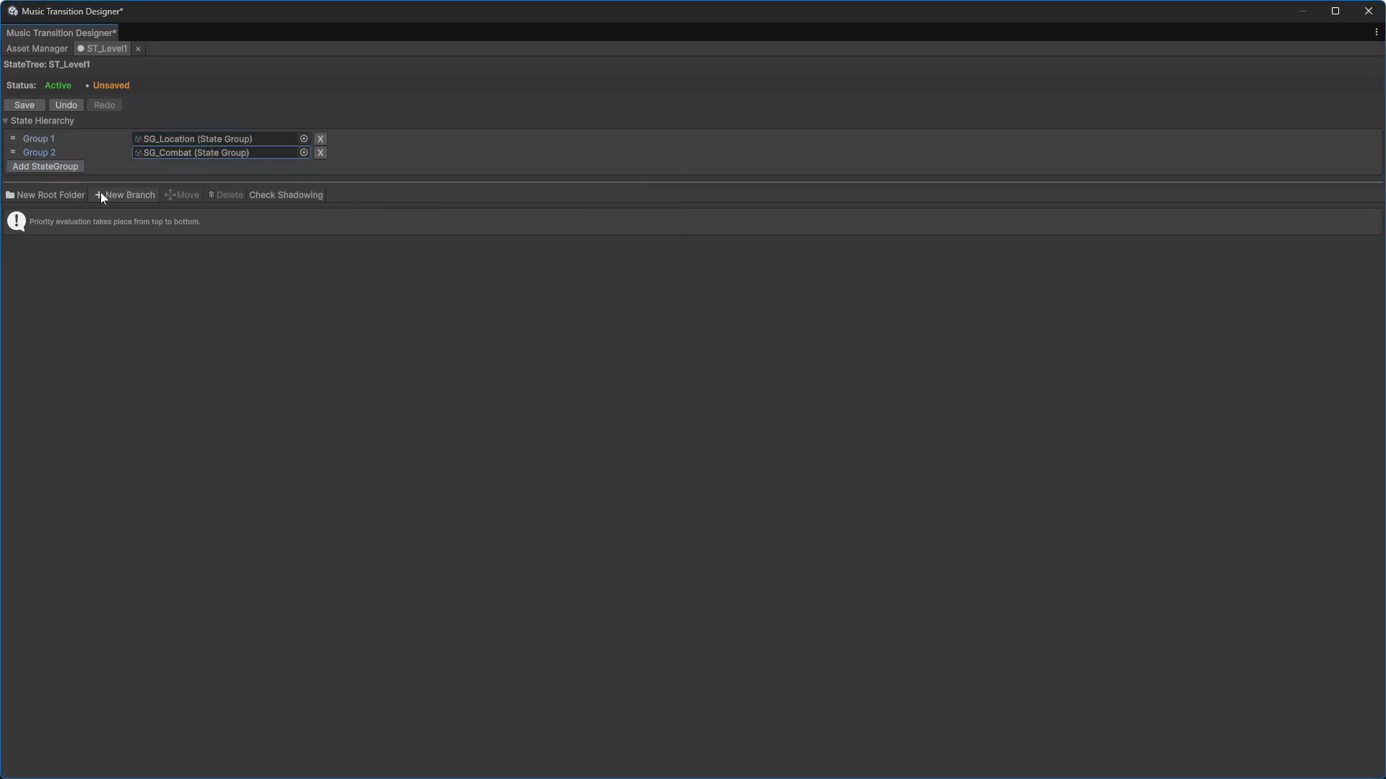
Step: Add three new branches and name the first branch Area1
click(103, 193)
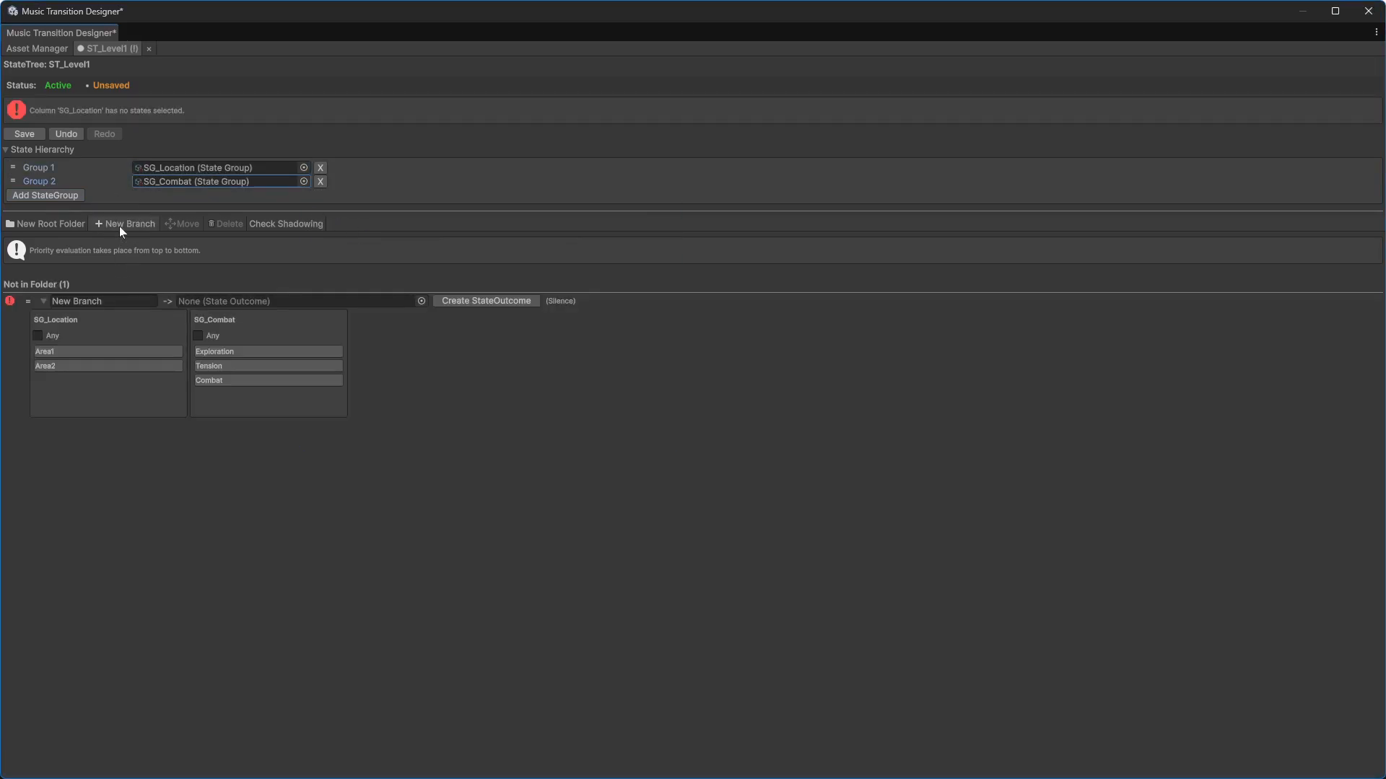
click(119, 227)
click(122, 223)
click(115, 298)
text(A)
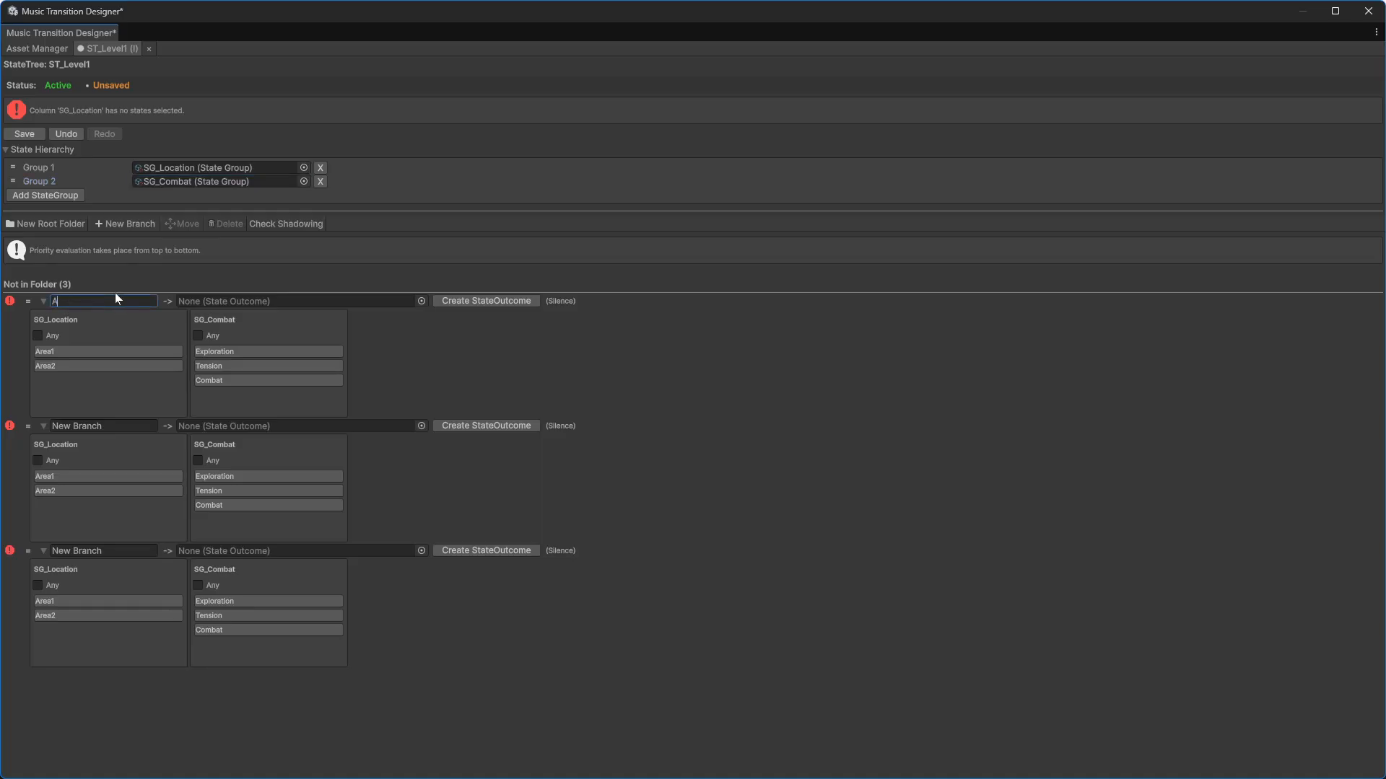
text(rea1)
Step: Name the second branch Area2 and the third branch Tension
click(94, 426)
text(Area2)
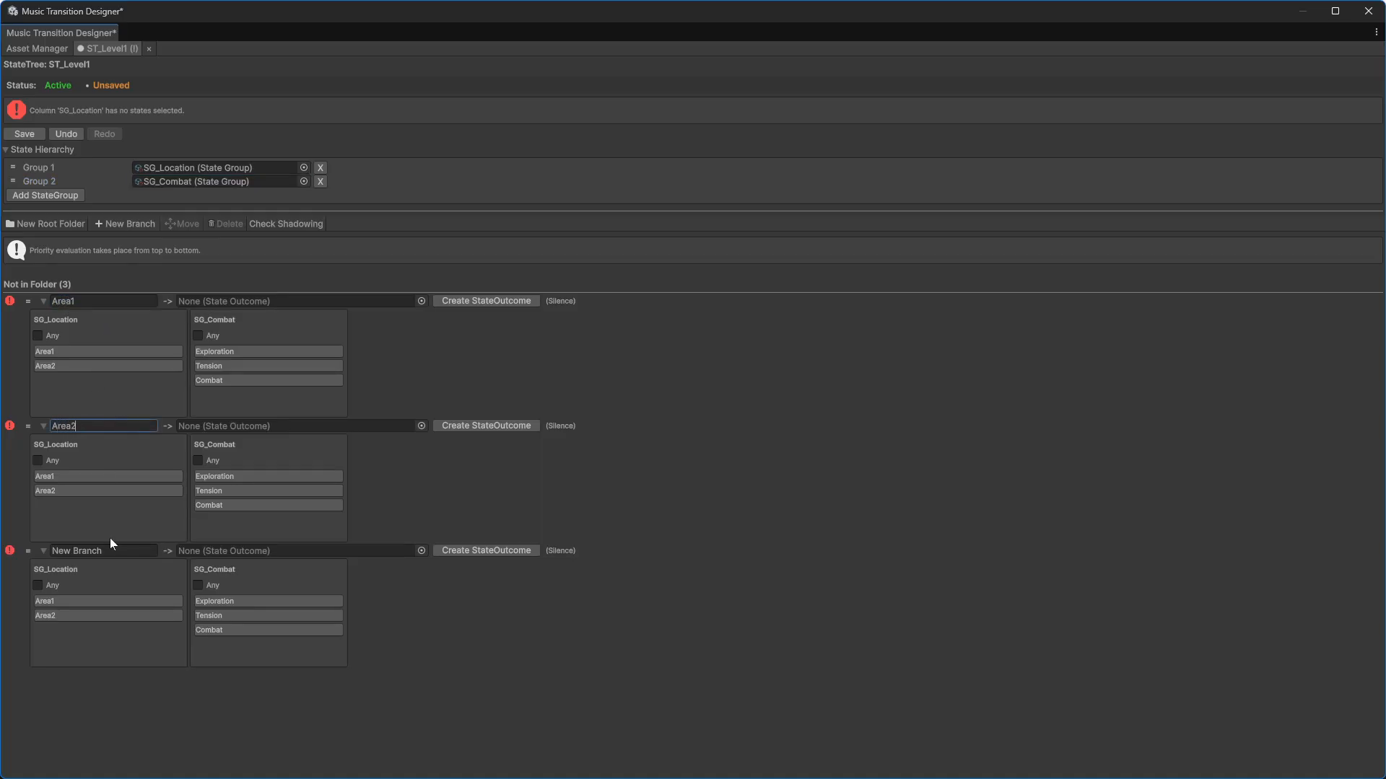
click(108, 542)
text(Tension)
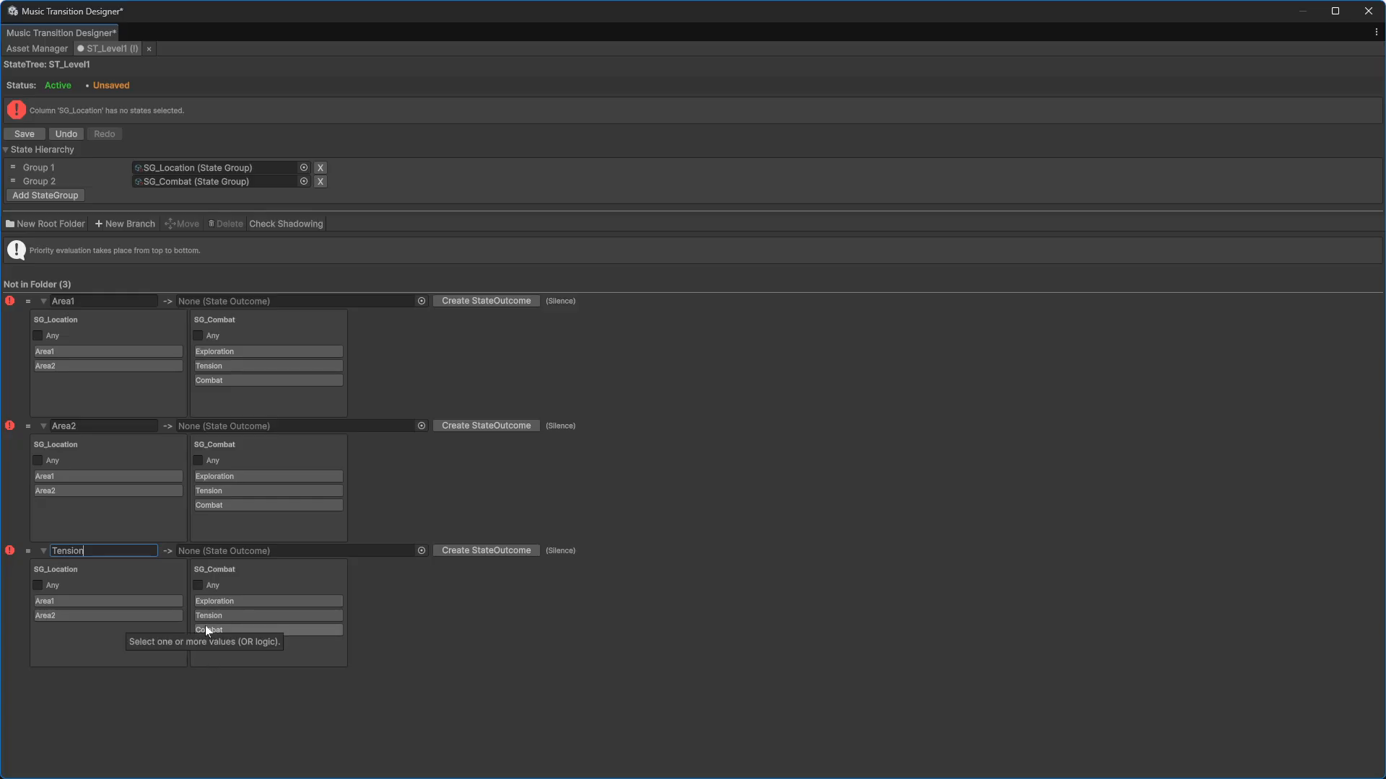
click(190, 682)
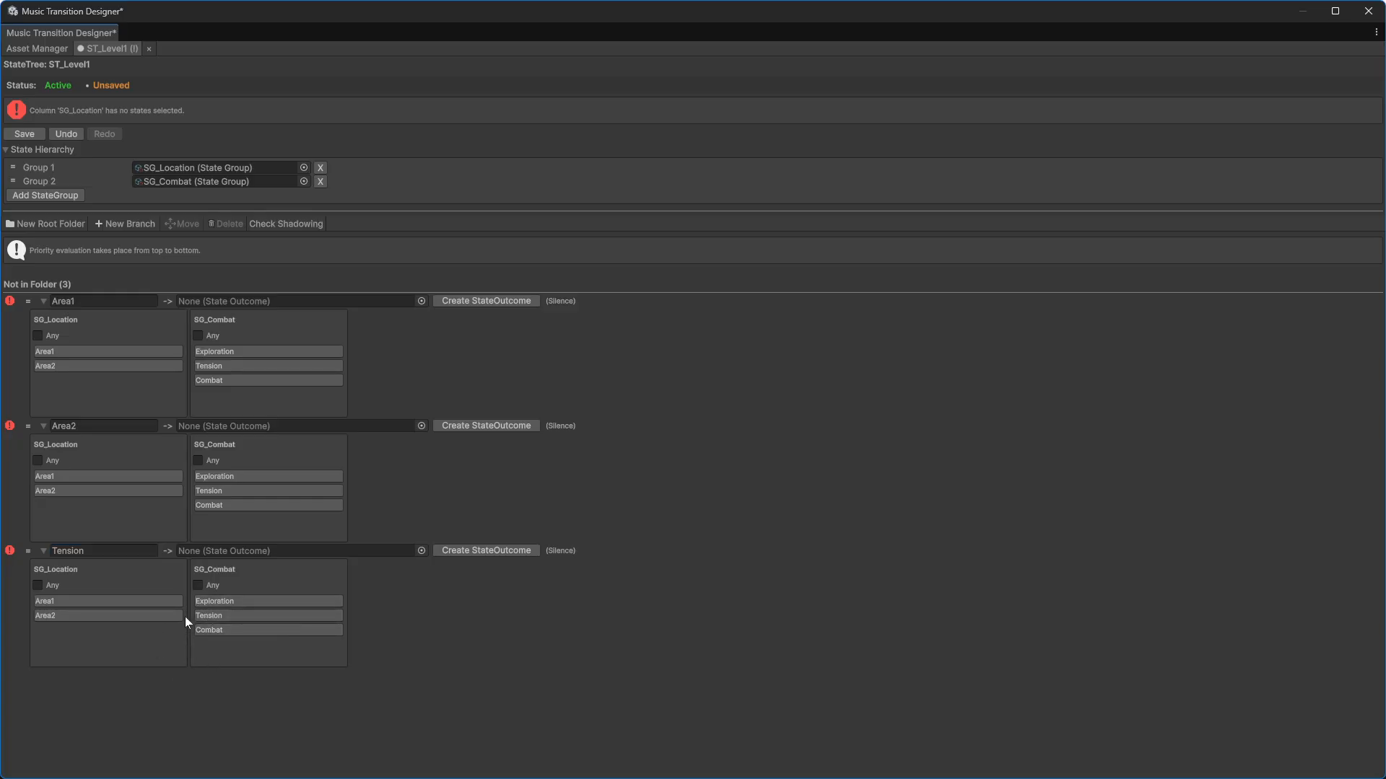
click(108, 550)
Step: Set the Area1 branch conditions to Area1 for location and Exploration for combat
click(90, 301)
double_click(87, 302)
click(83, 302)
click(68, 351)
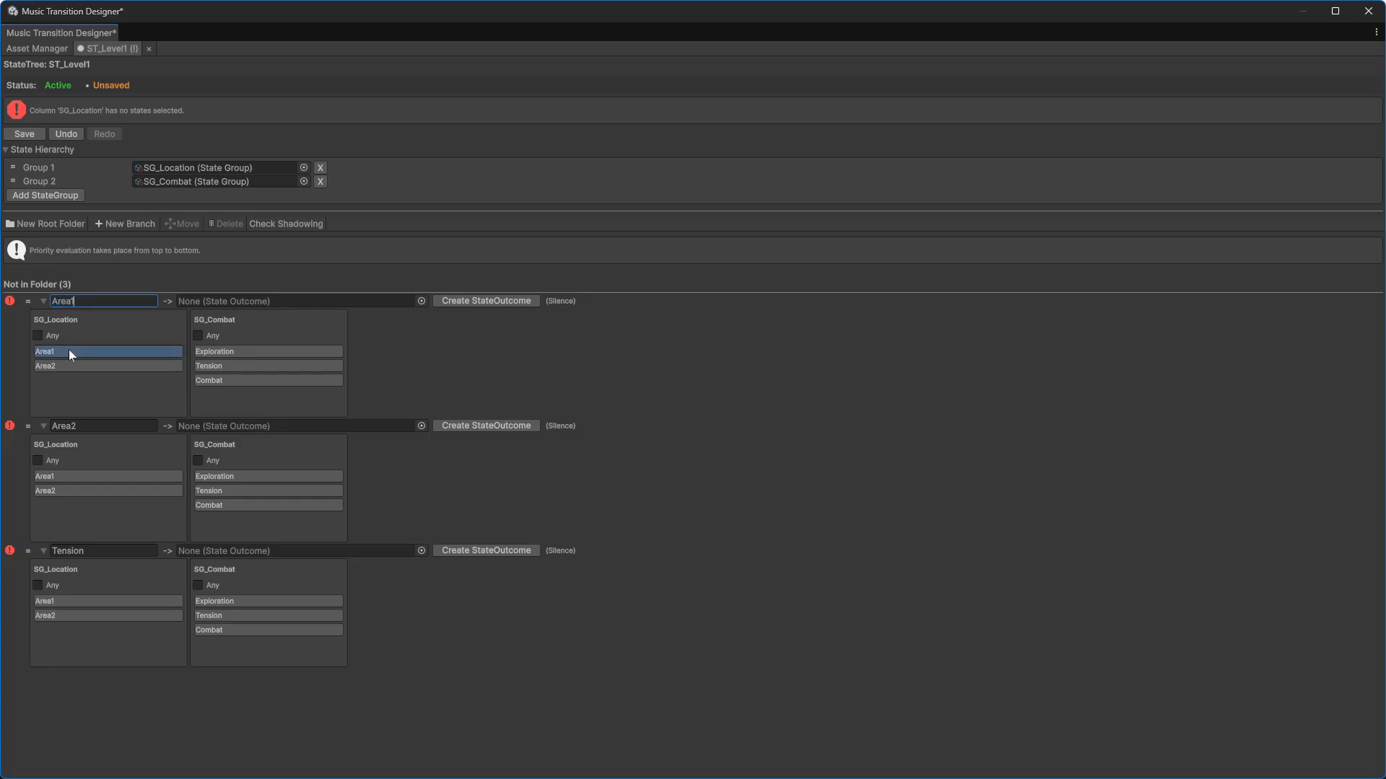
click(214, 352)
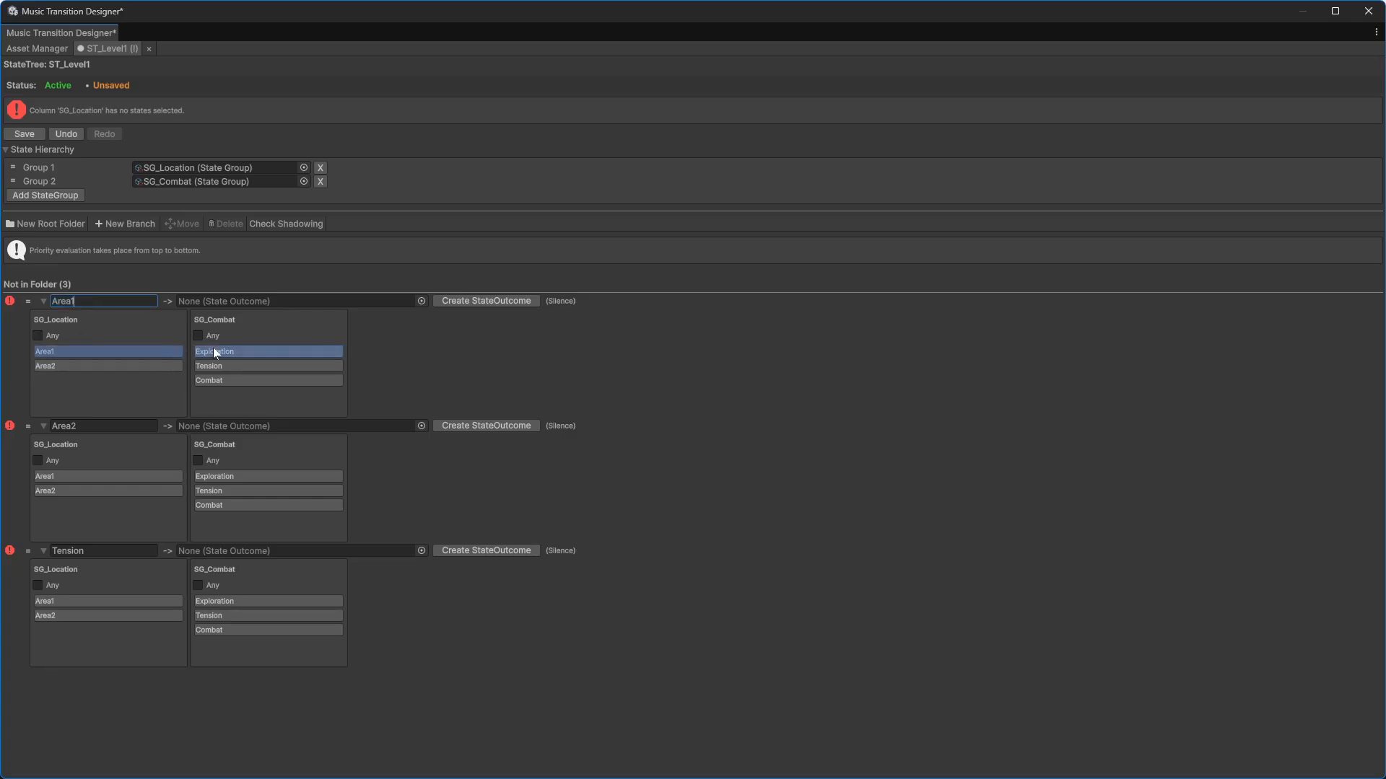
click(54, 365)
click(58, 363)
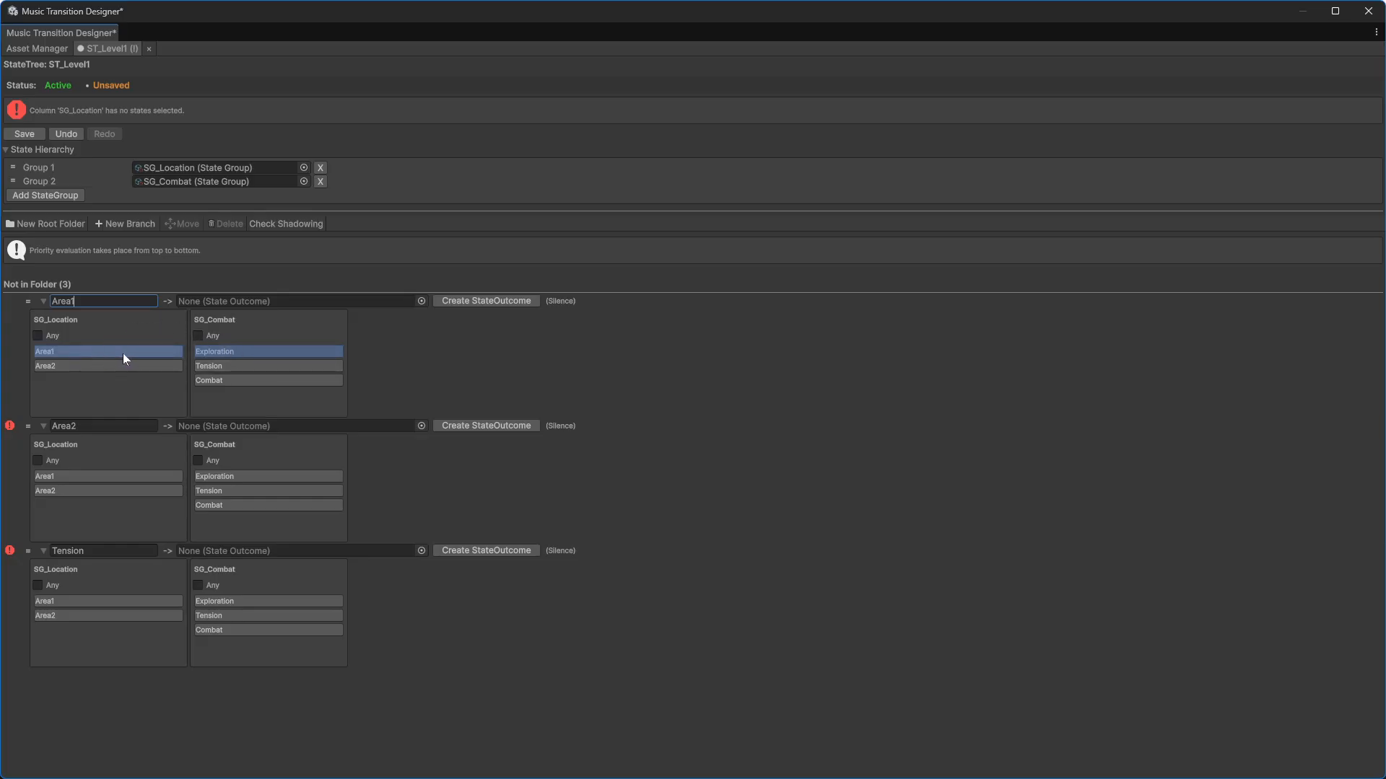
click(62, 366)
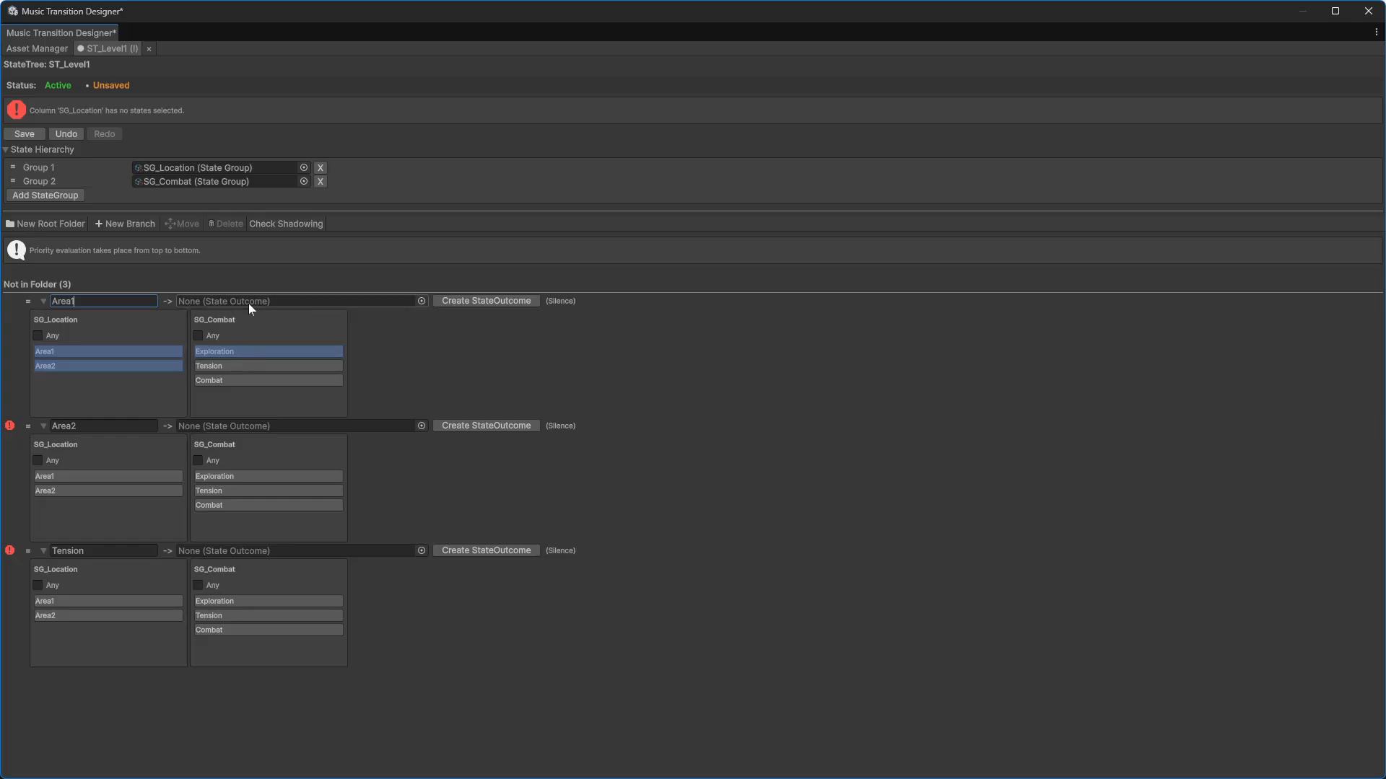
click(94, 363)
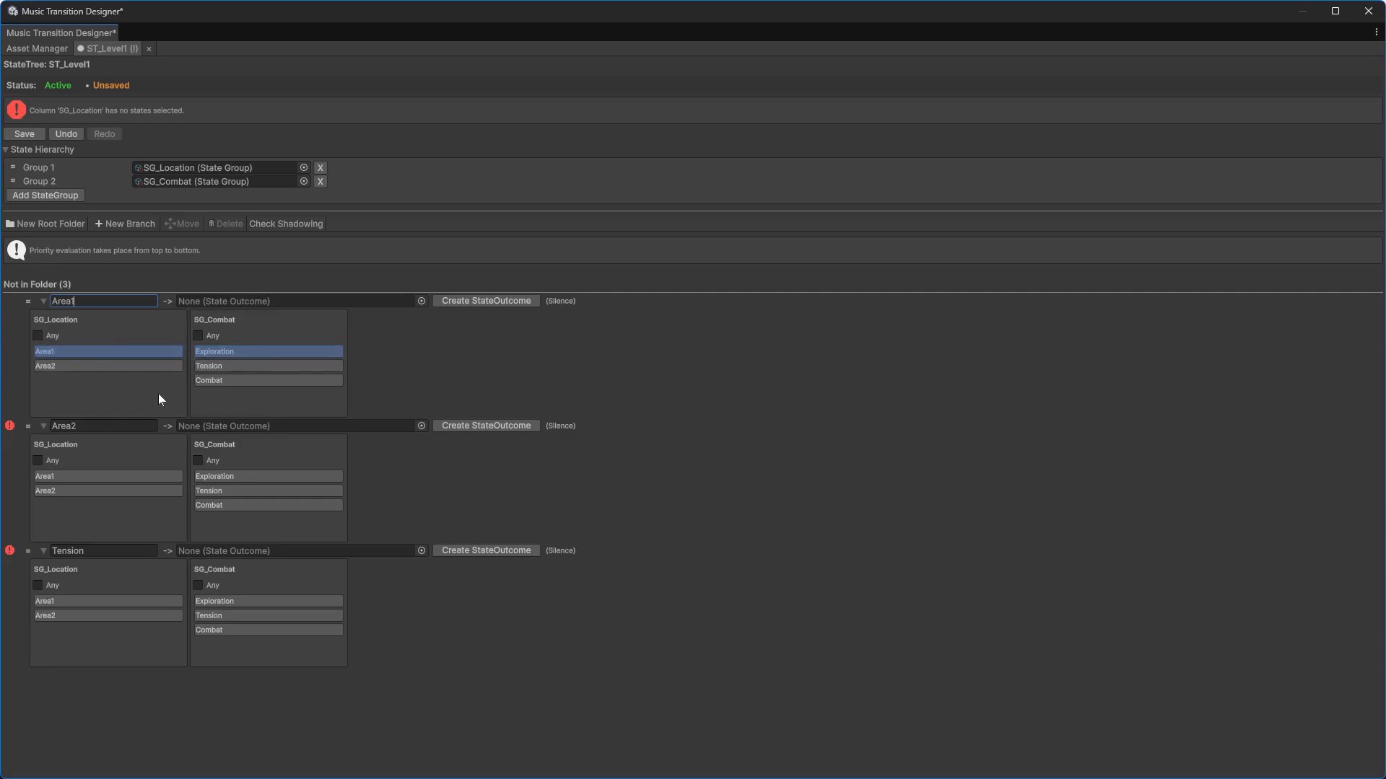
Step: Set the Area2 branch to Area2 and Exploration, and the Tension branch to Tension with any location
click(90, 488)
click(232, 477)
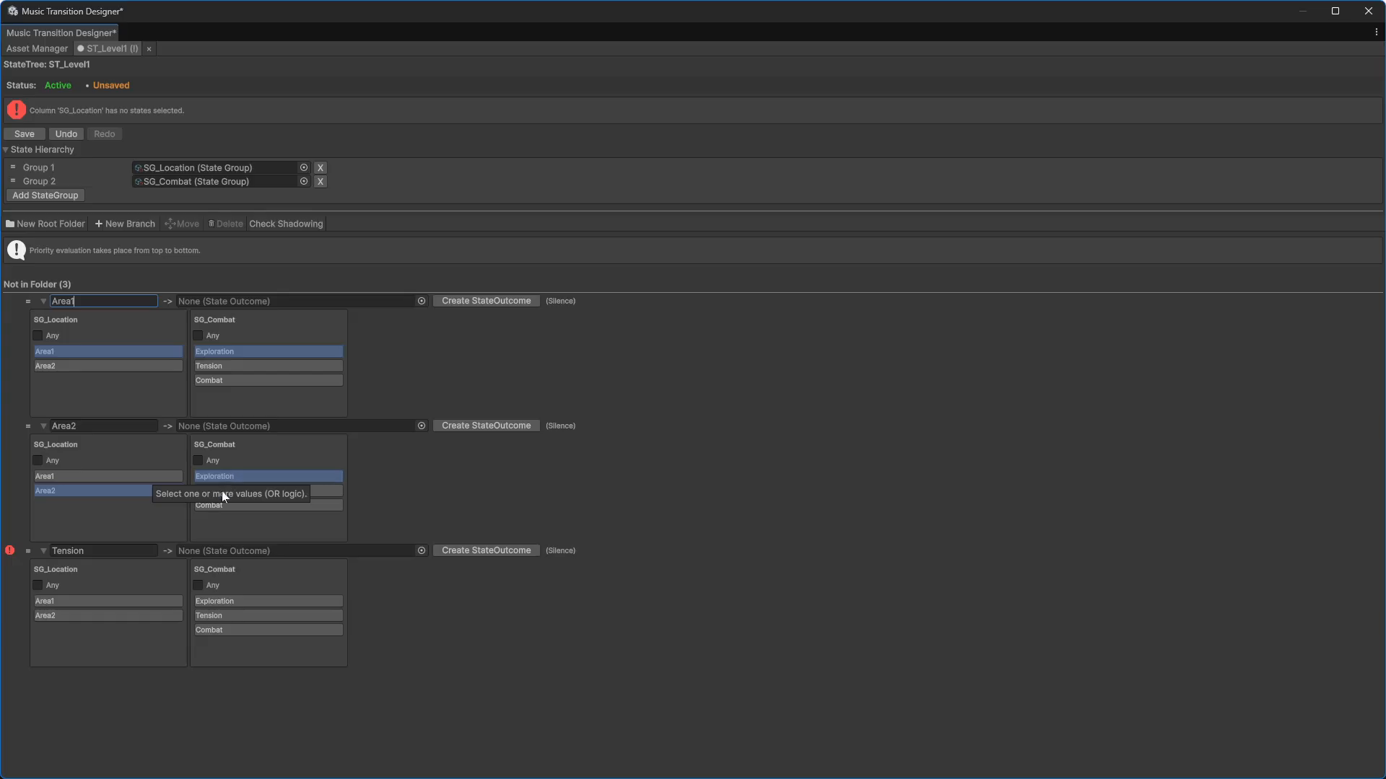
click(209, 615)
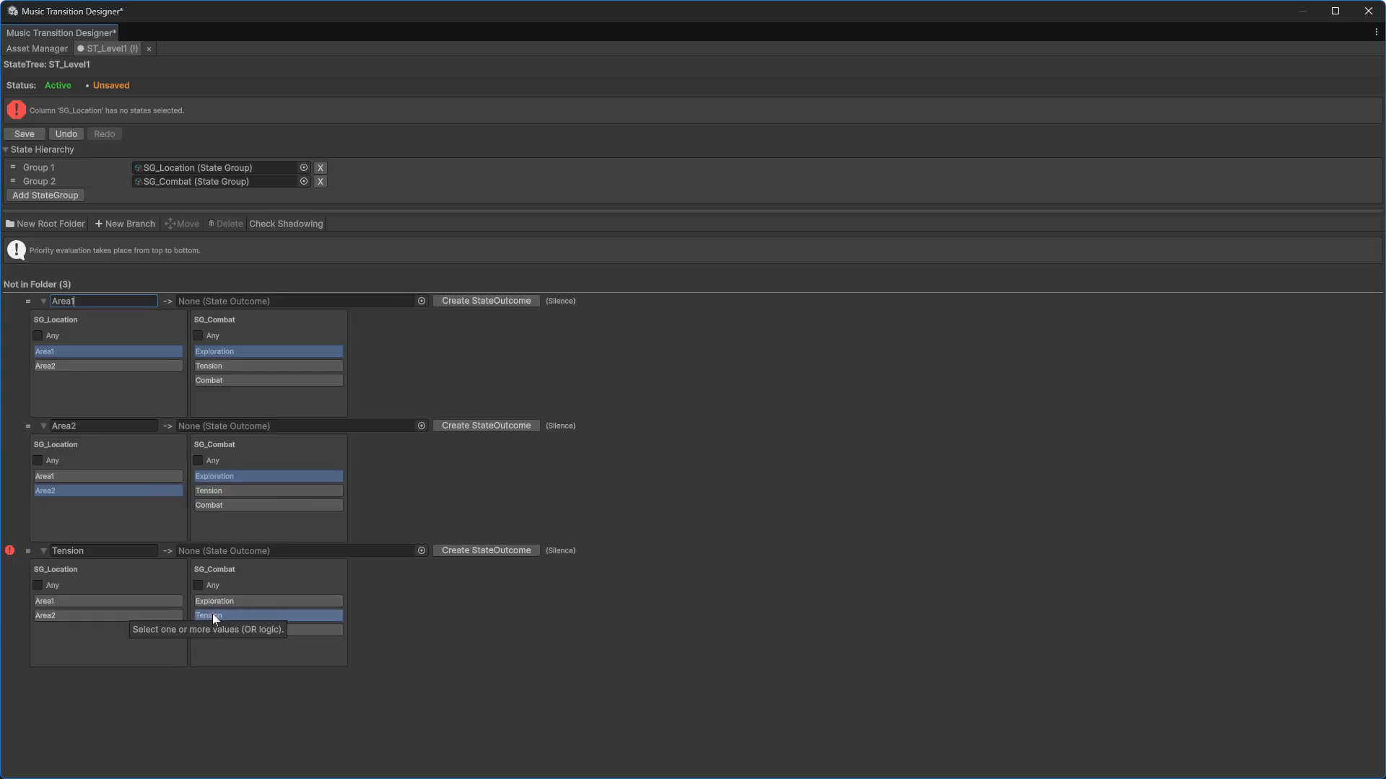
click(38, 585)
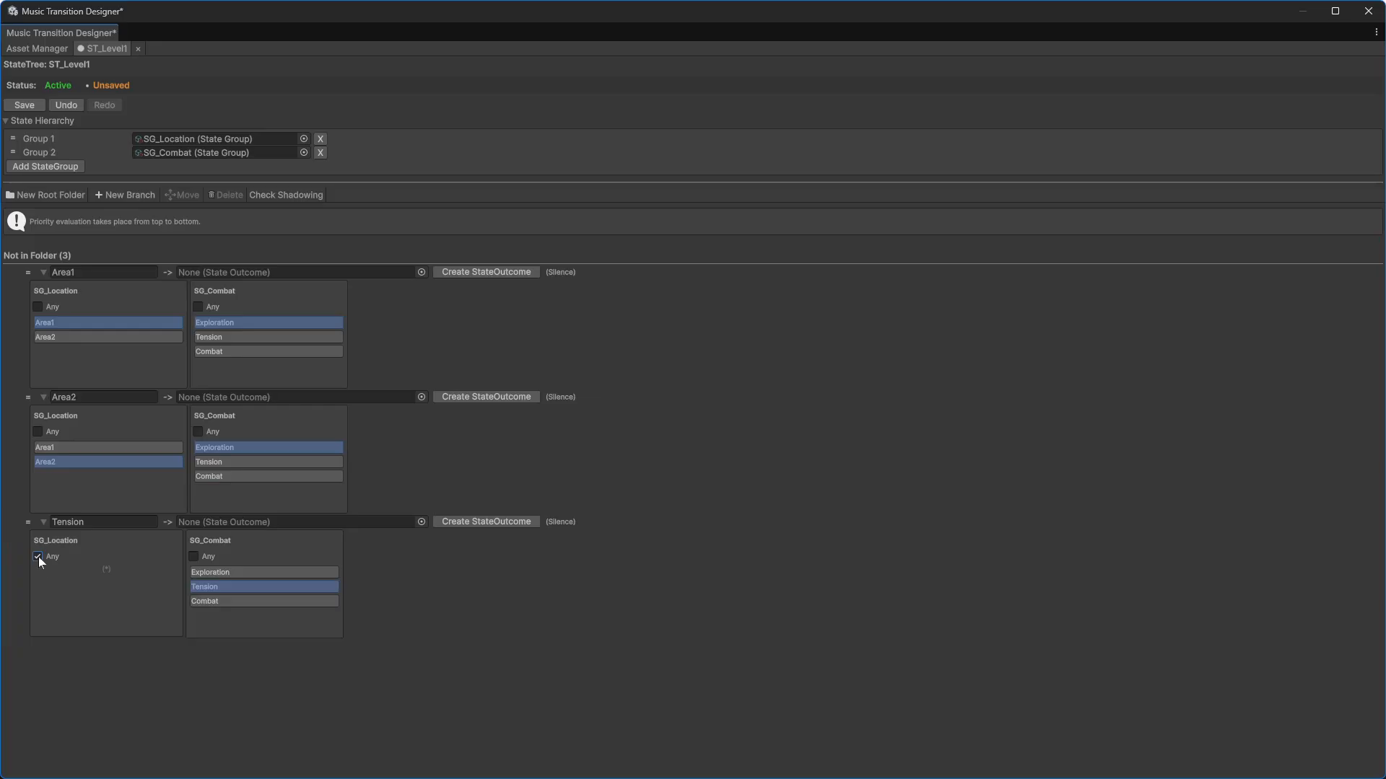
Step: Create state outcomes with default names for the Area1, Area2 and Tension branches
click(448, 275)
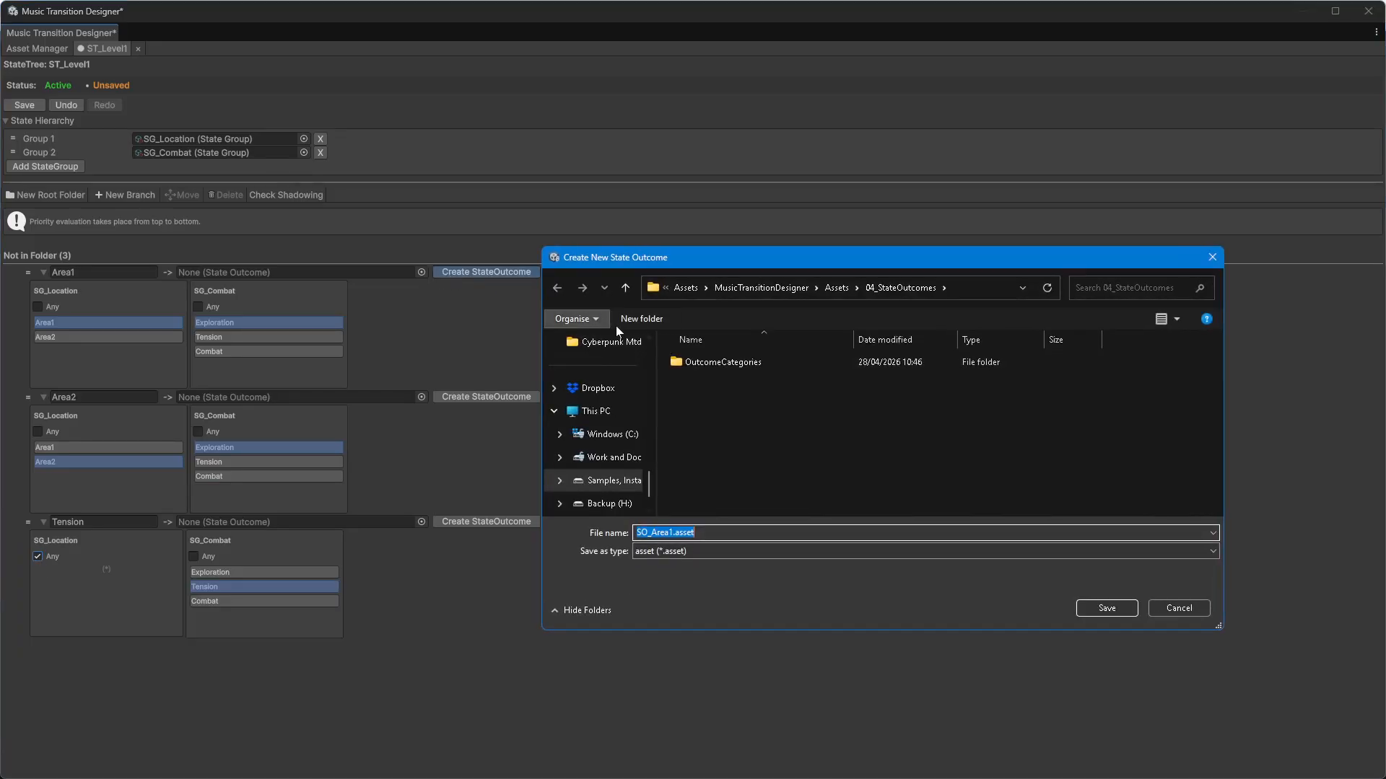
click(1106, 608)
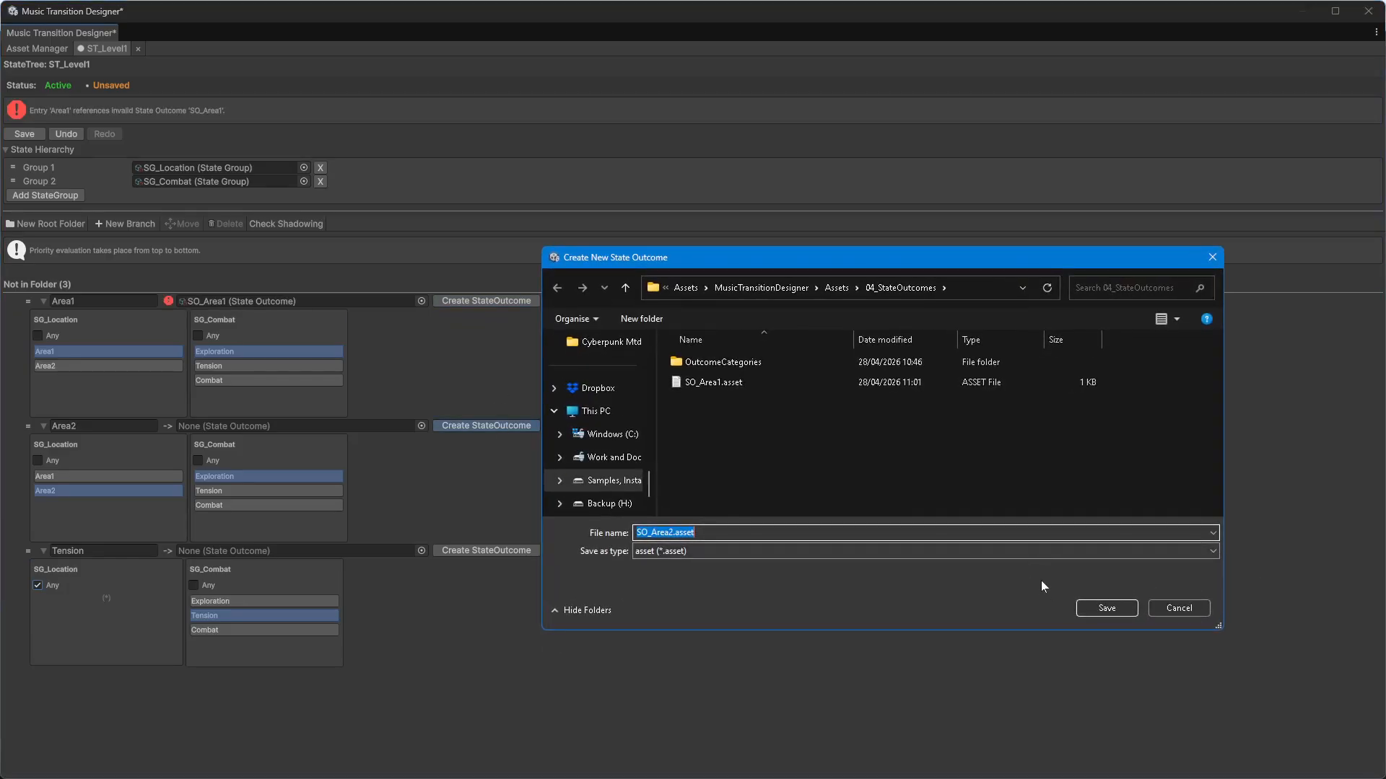
click(1106, 609)
click(499, 544)
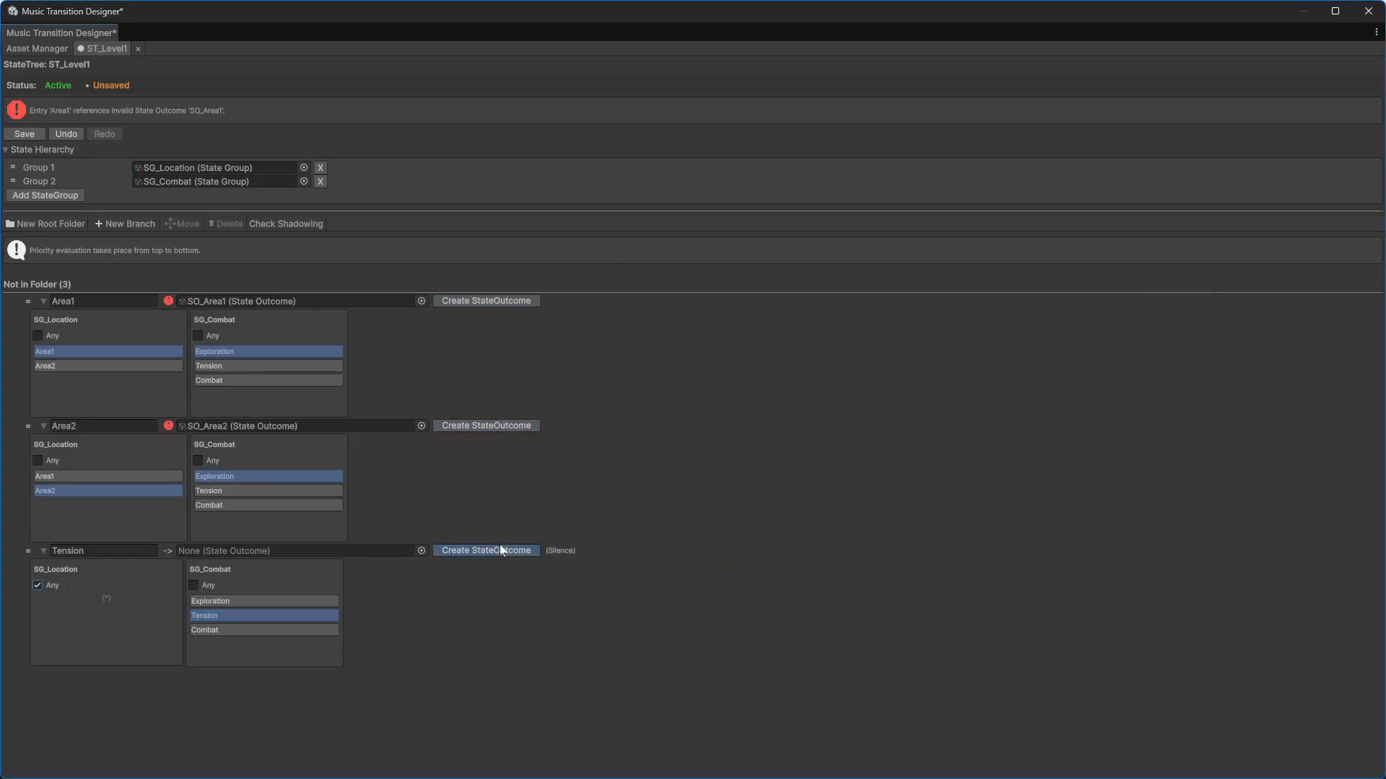
click(1113, 609)
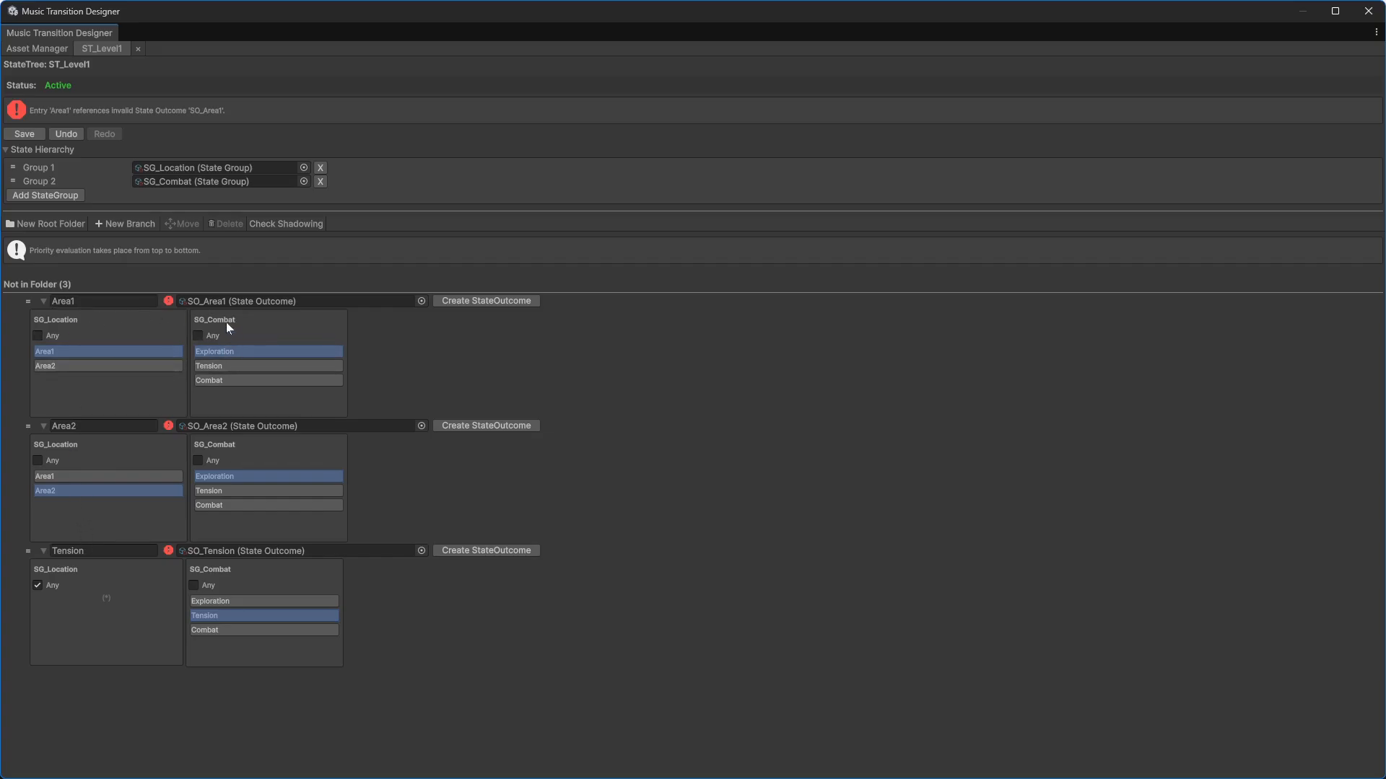
click(54, 367)
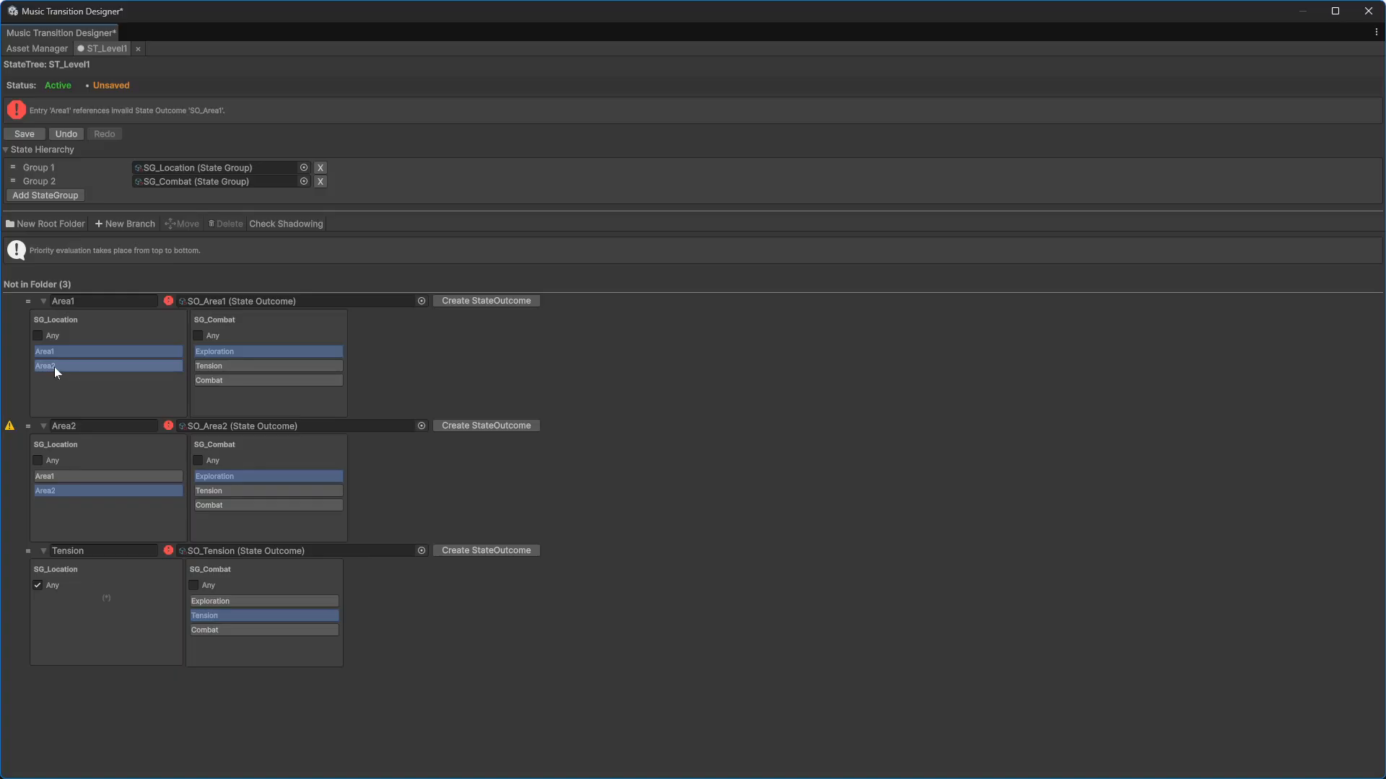
mouse_move(10, 424)
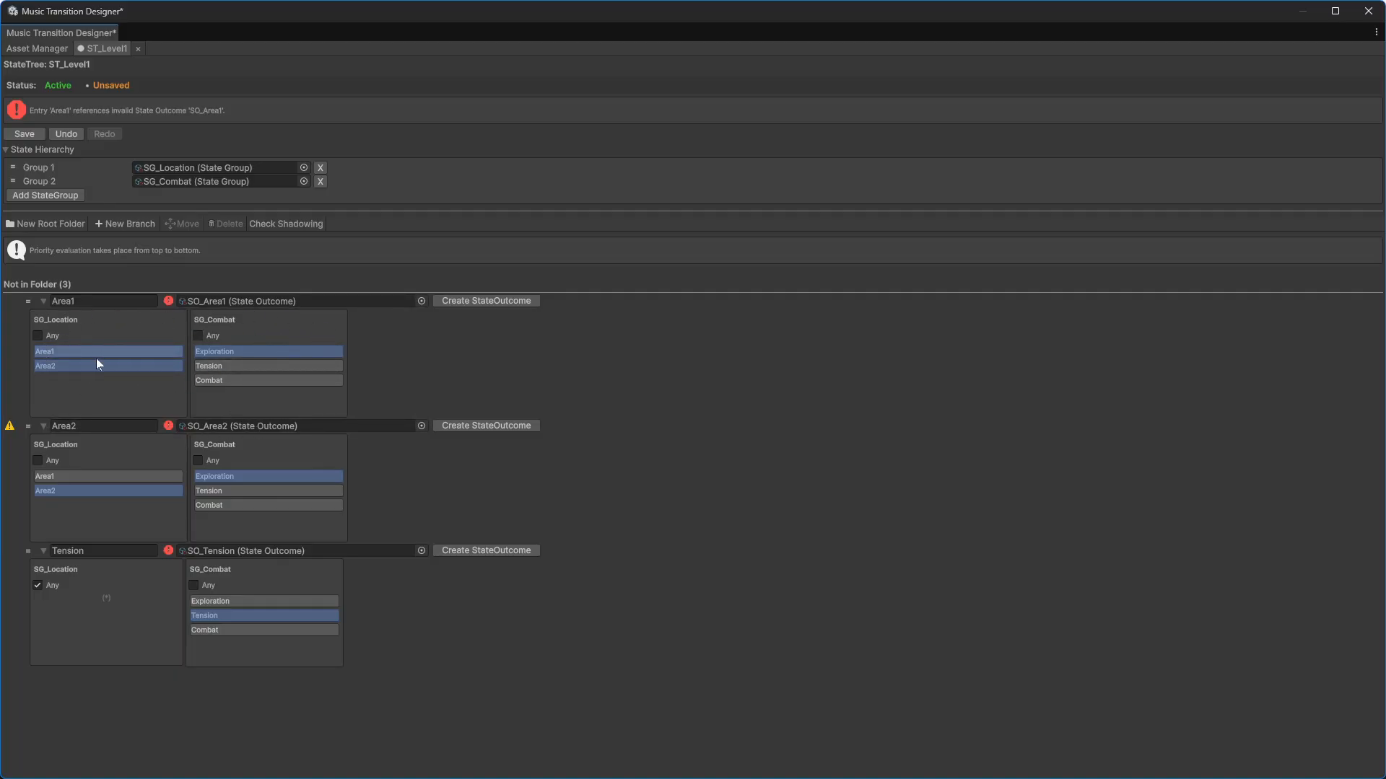
click(50, 367)
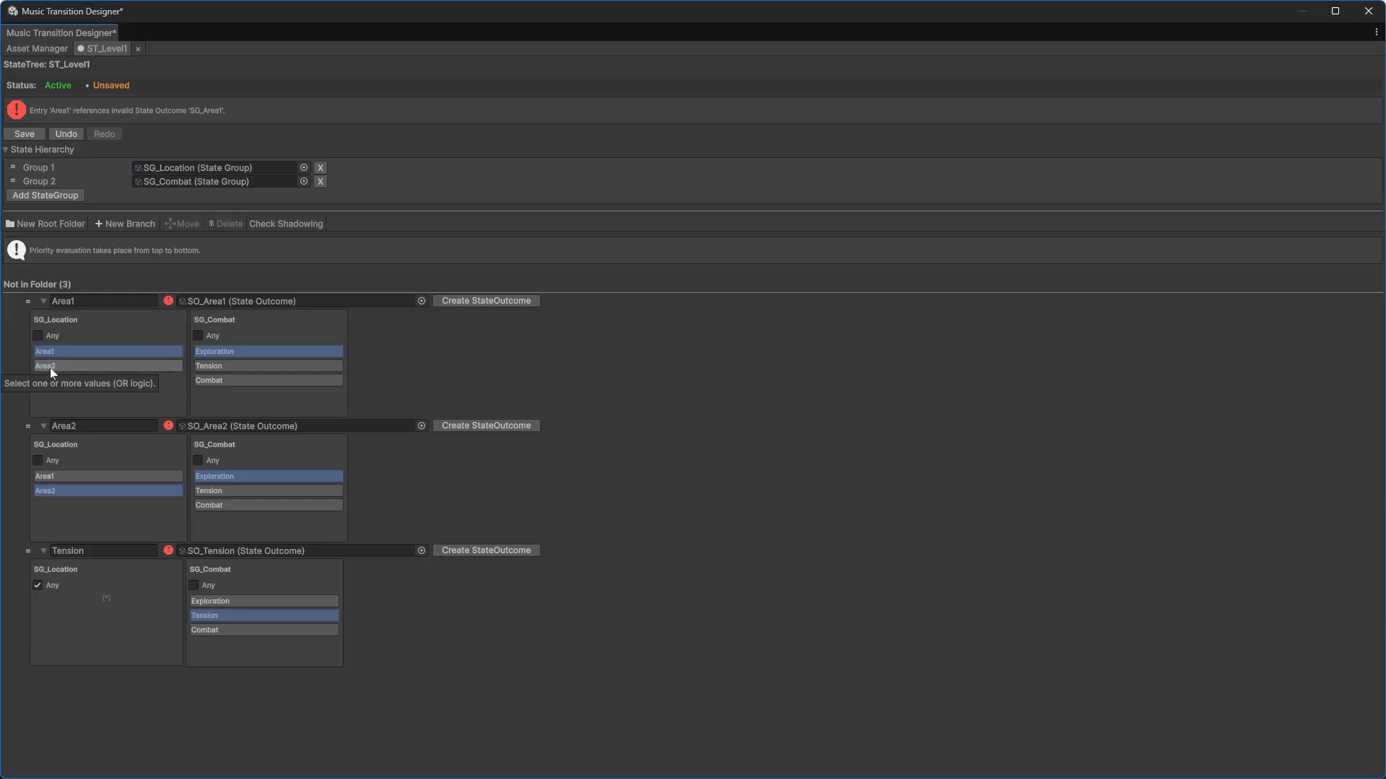
Step: Save the ST_Level1 state tree and close its tab
click(24, 135)
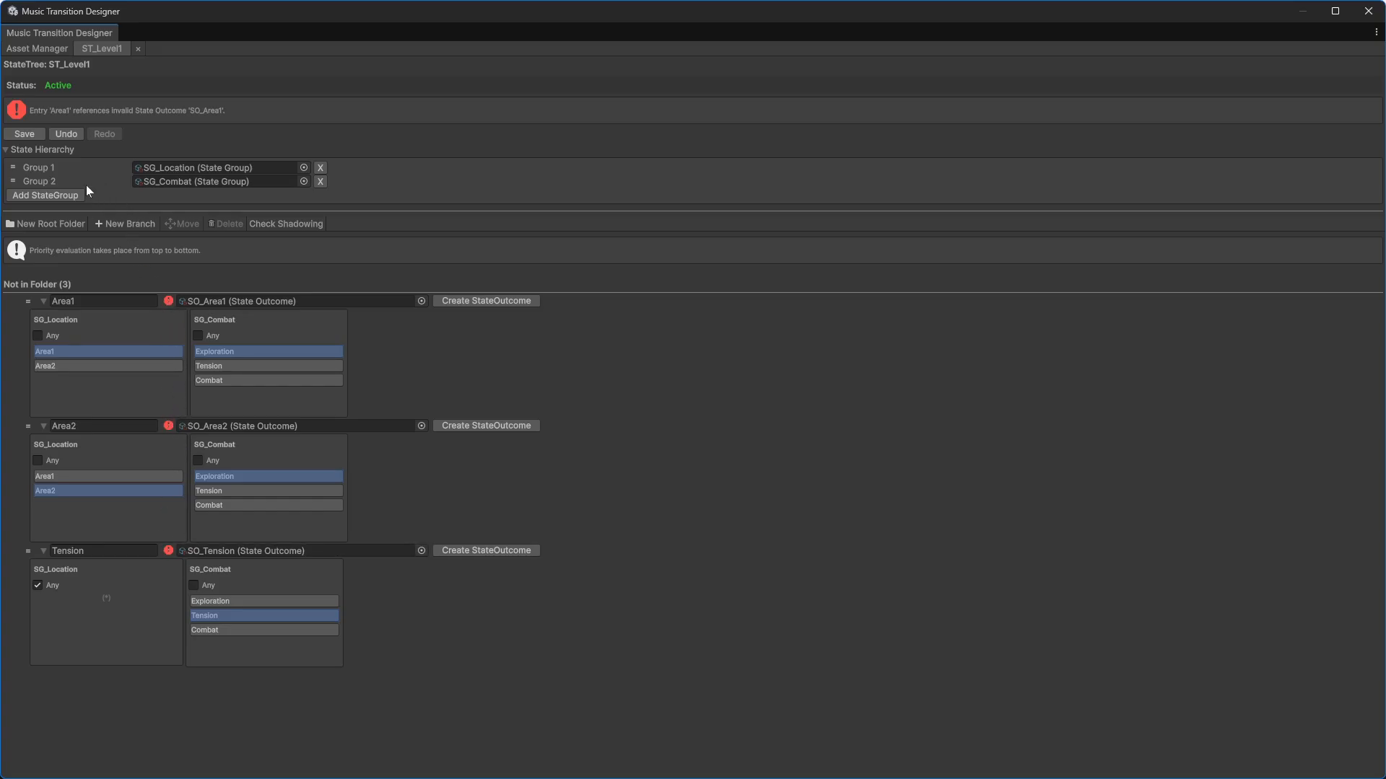
click(138, 49)
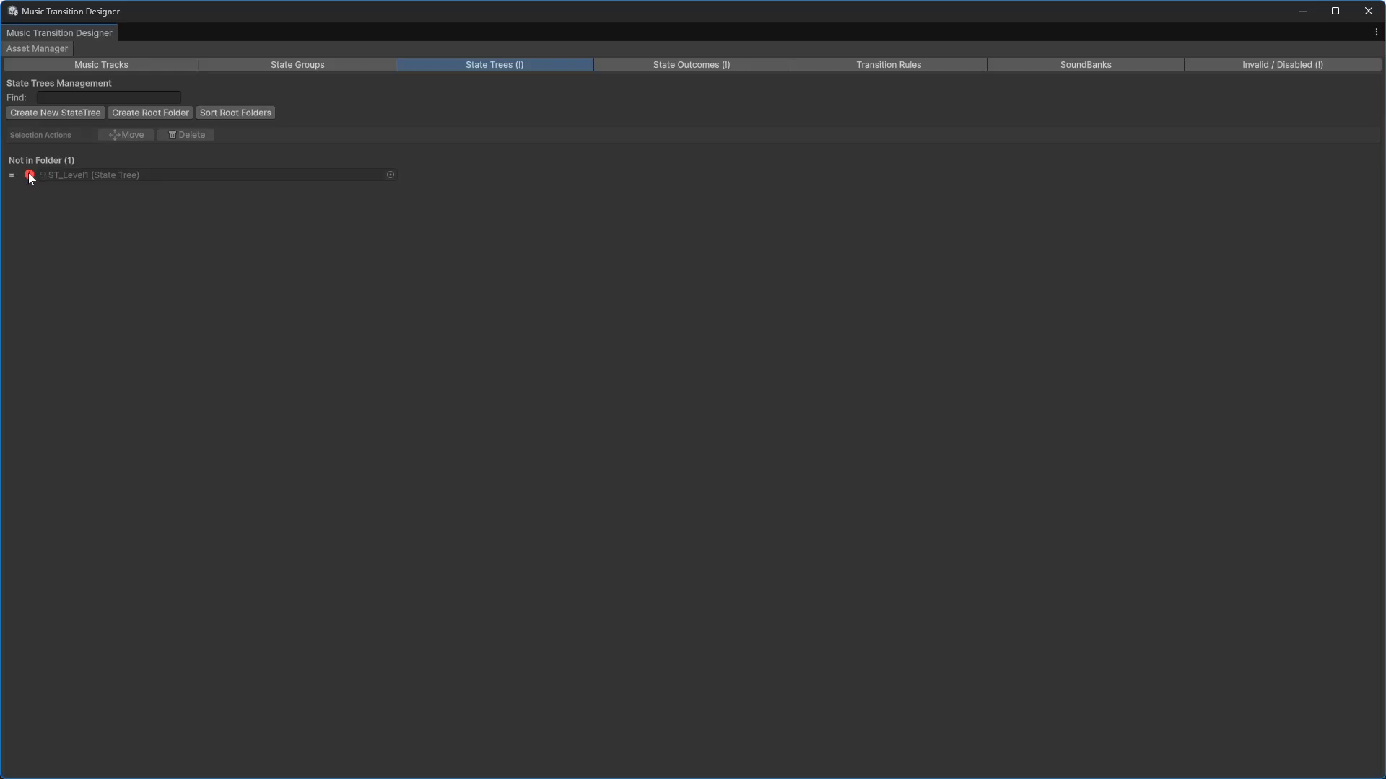
mouse_move(29, 176)
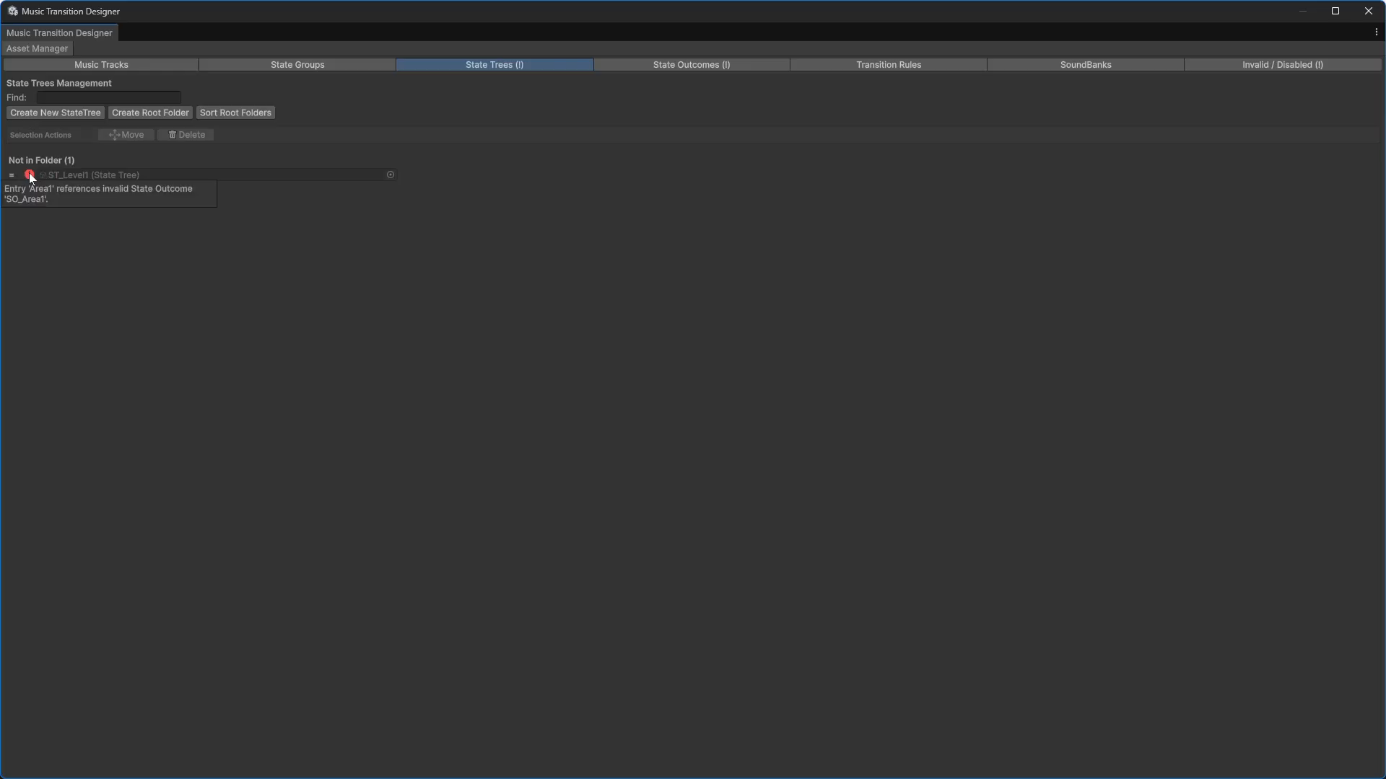
Step: Check the state outcome and state tree lists for their error markers
click(703, 66)
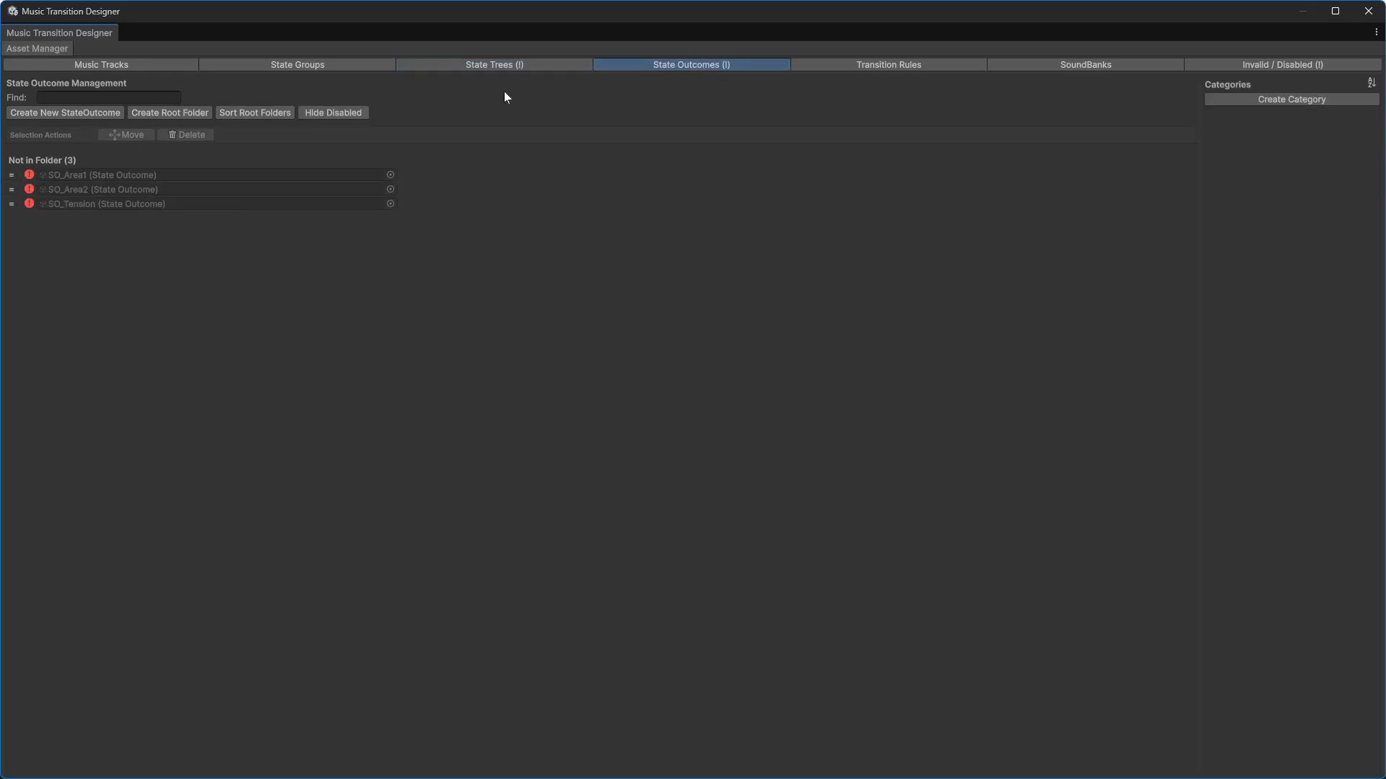
mouse_move(30, 177)
click(469, 66)
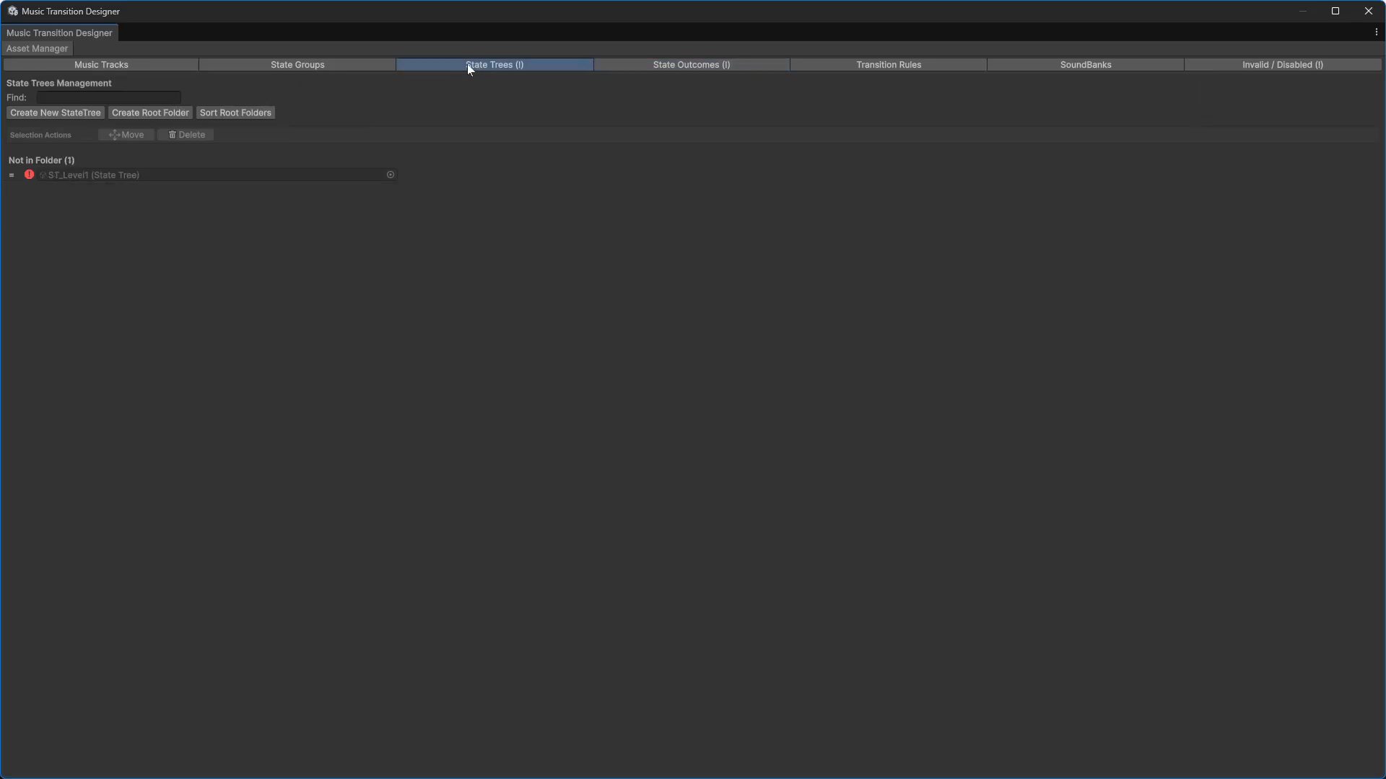
Step: Open the Combat state group, rename it Location, and try to validate, enable and save it
click(30, 176)
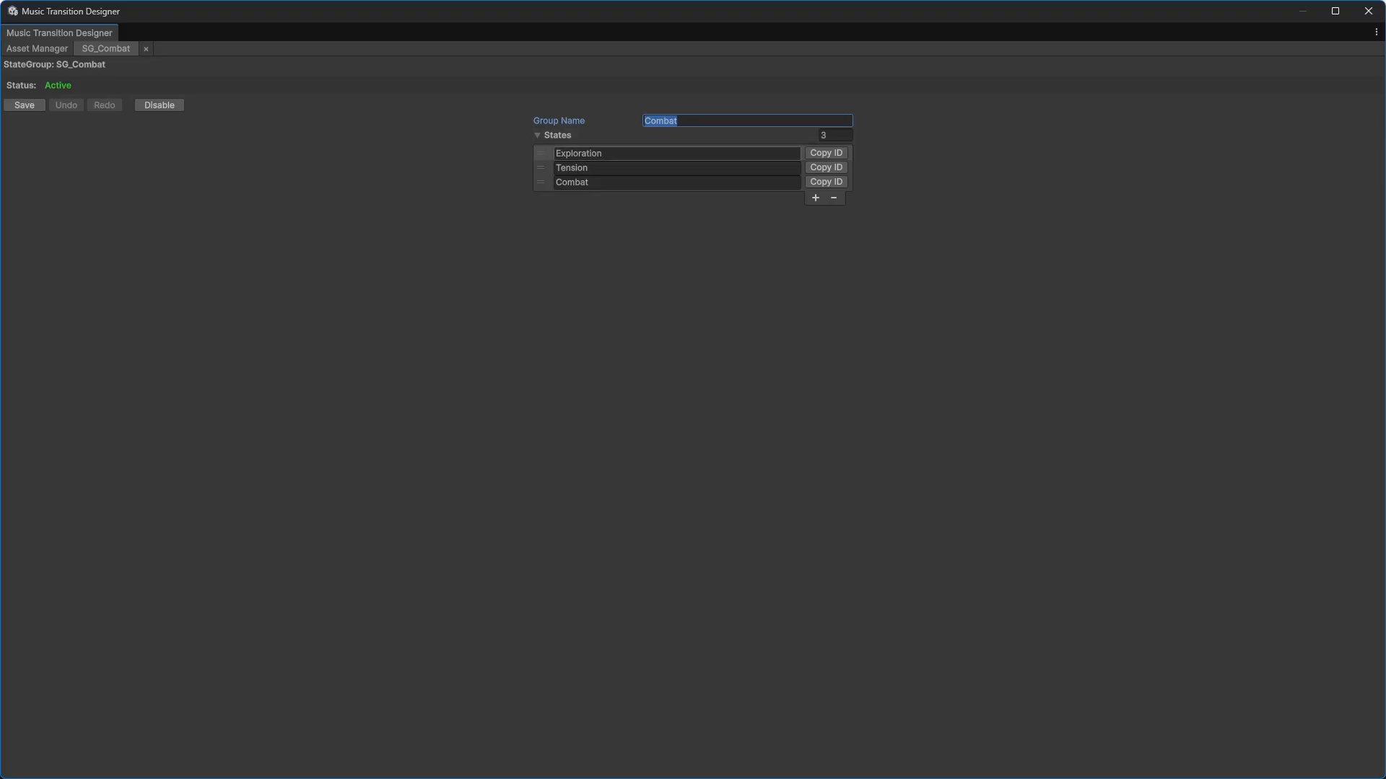
text(Location)
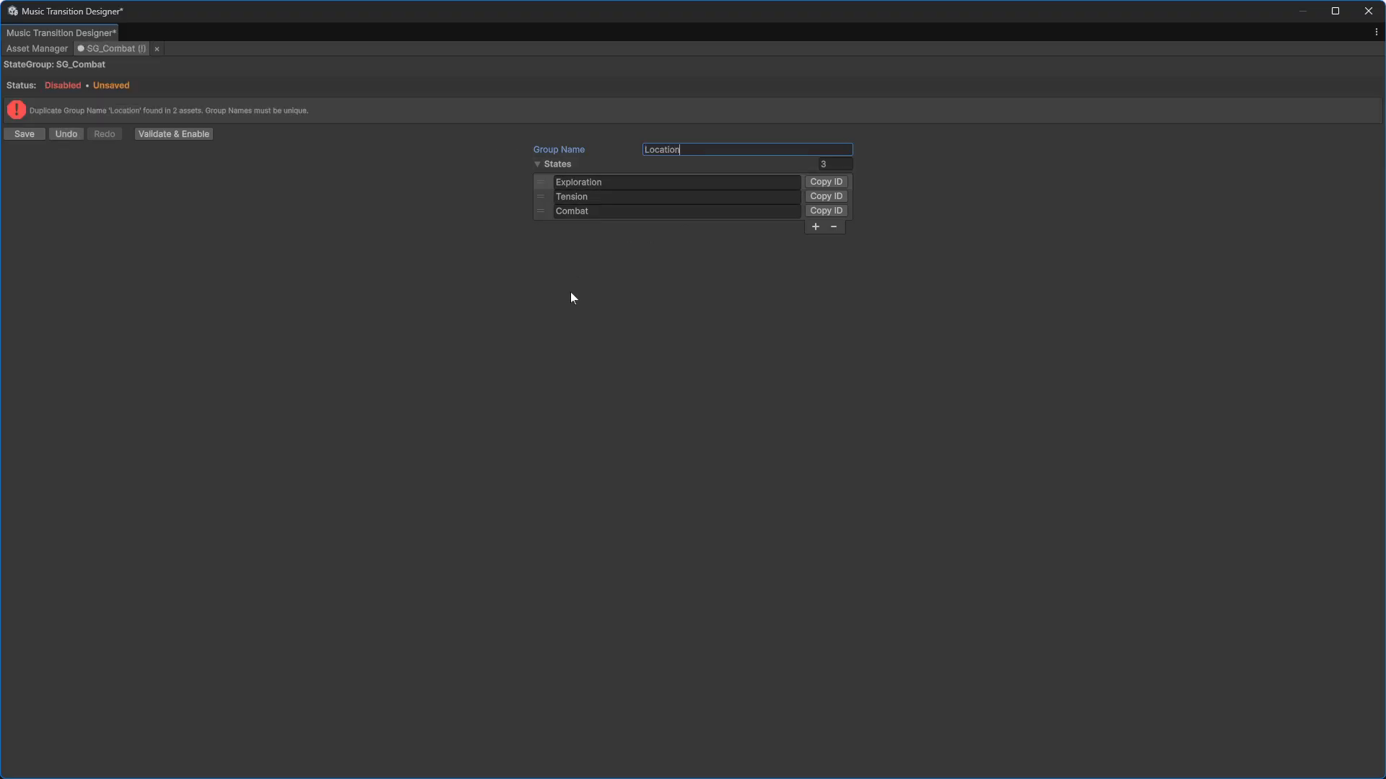
click(175, 136)
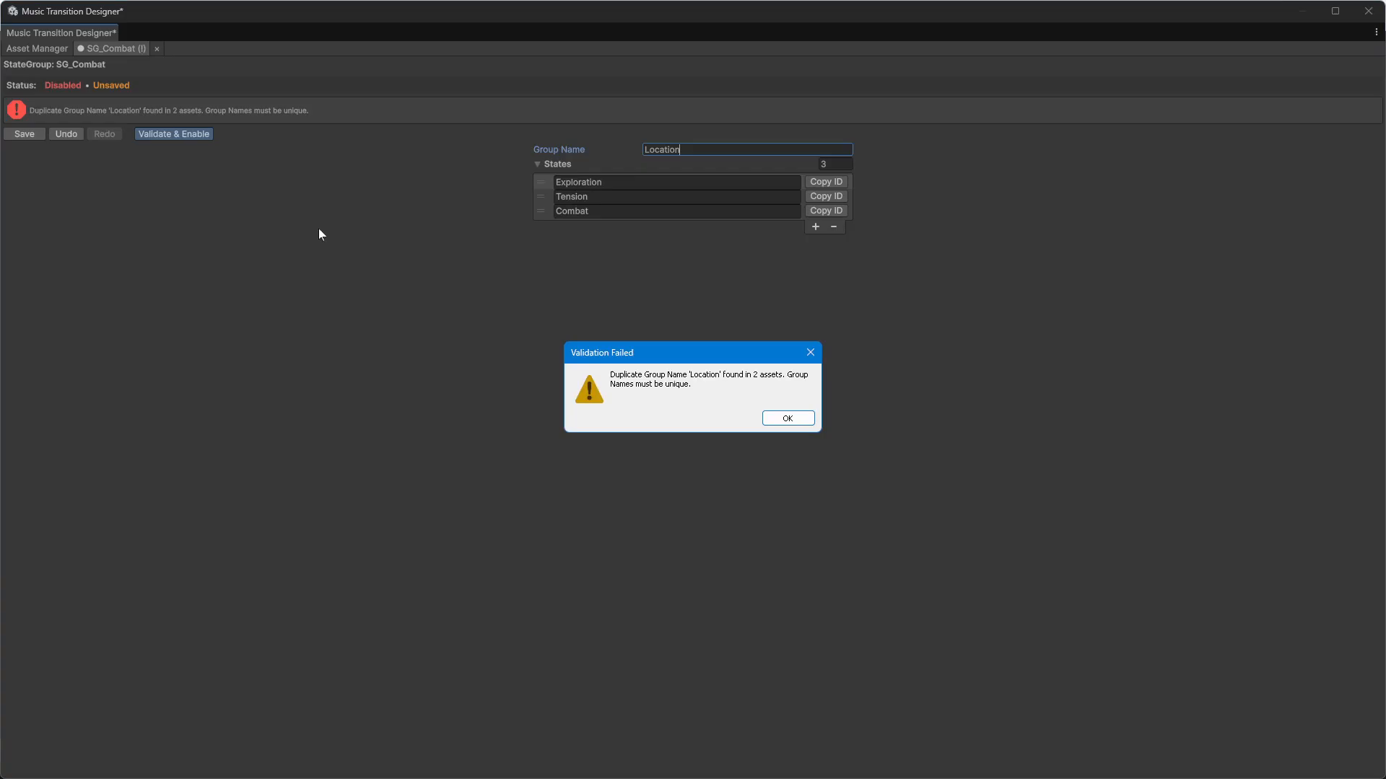
click(788, 420)
click(28, 132)
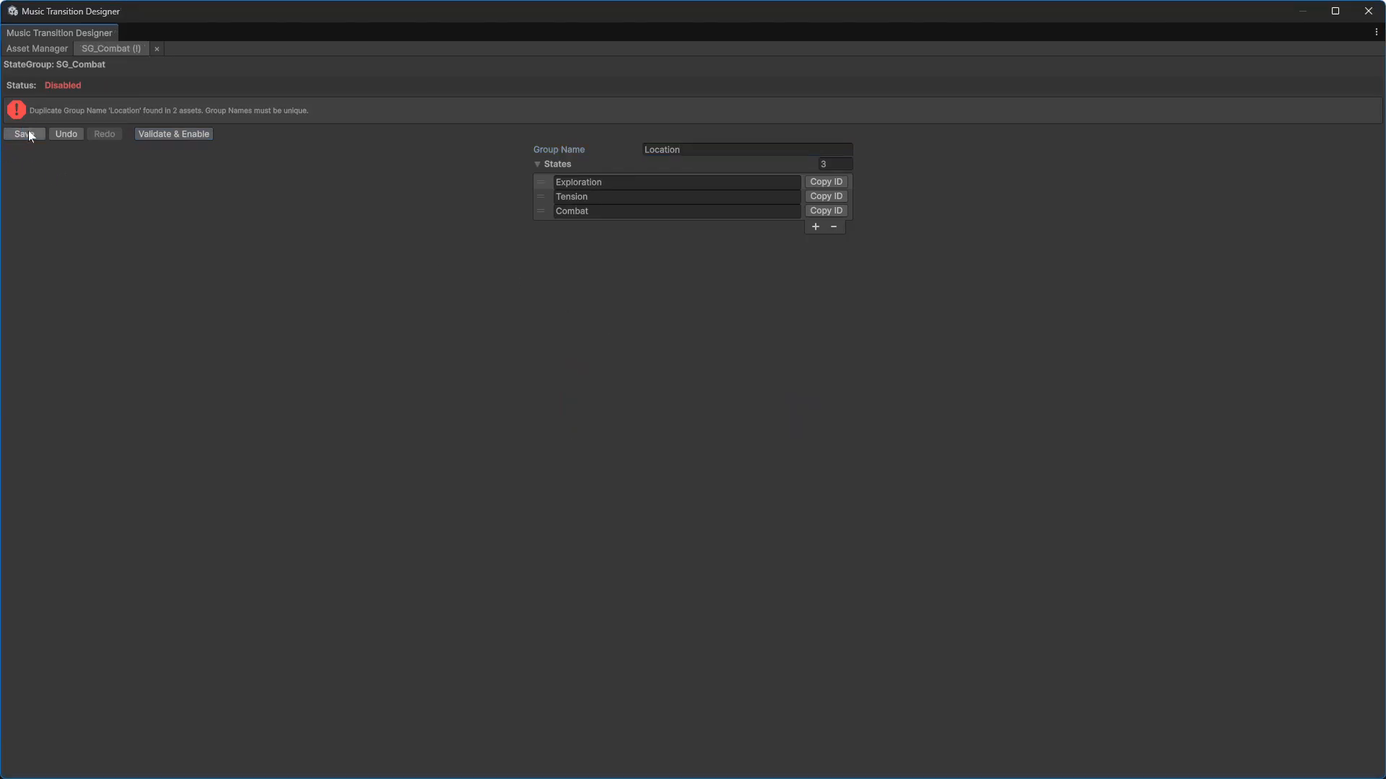
Step: Review the list of invalid and disabled assets
click(49, 49)
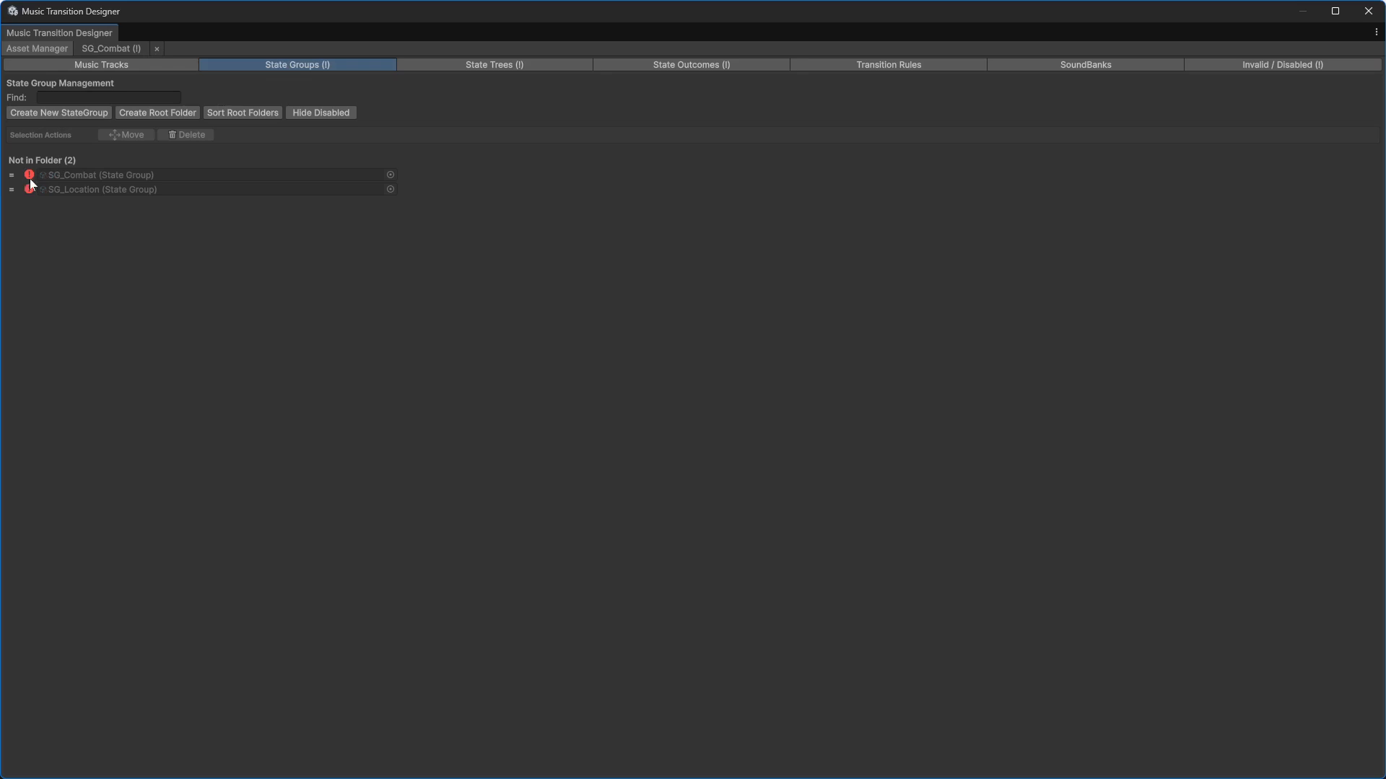
click(1267, 65)
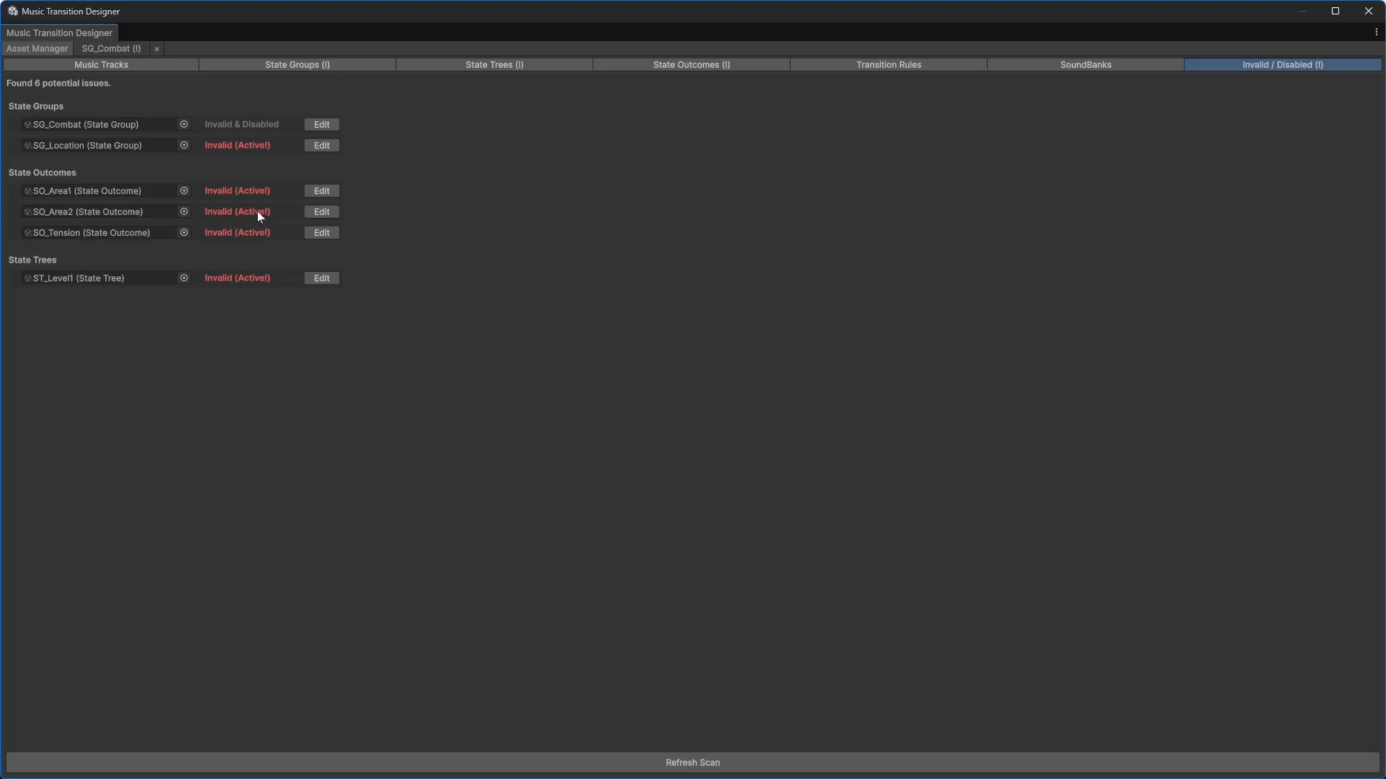
Step: Open the SO_Area1 state outcome and assign the MT_Area1 music track to it
click(627, 67)
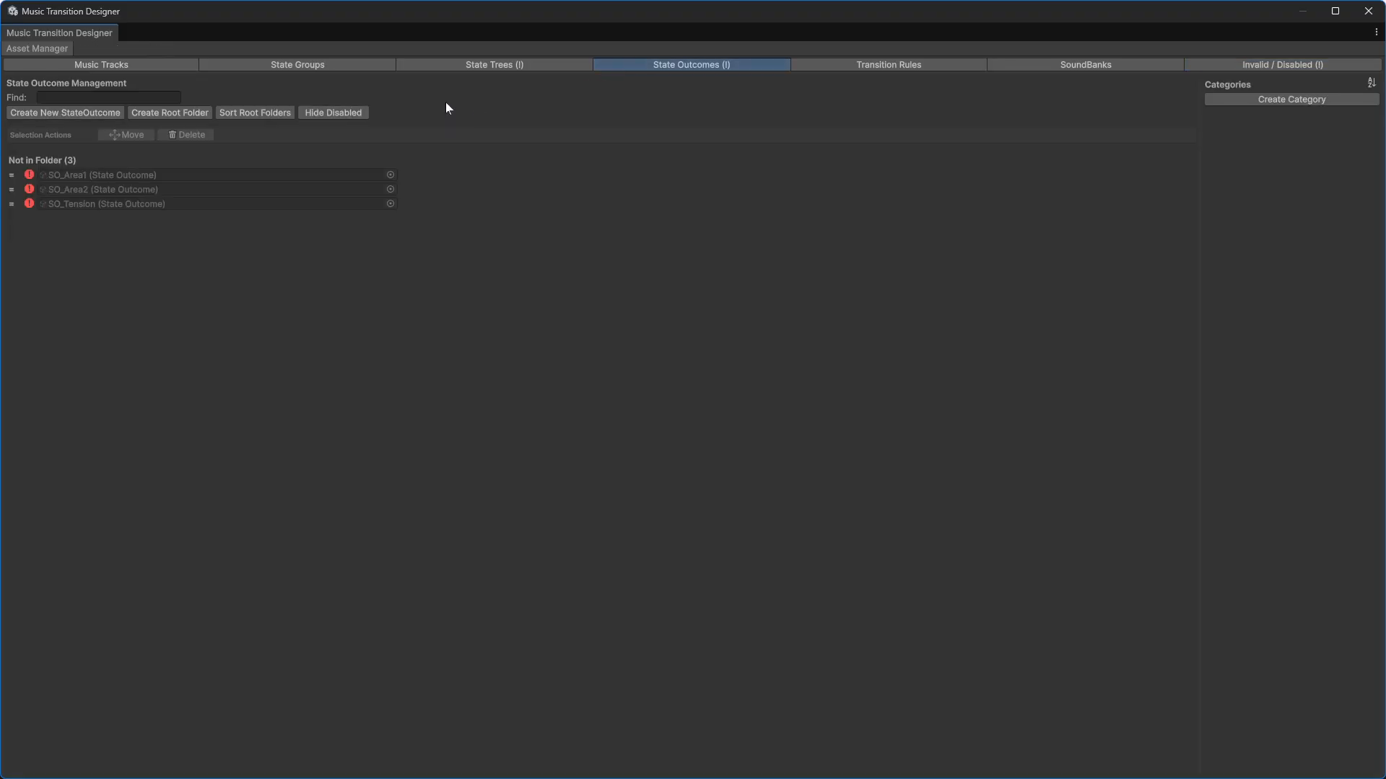
double_click(120, 176)
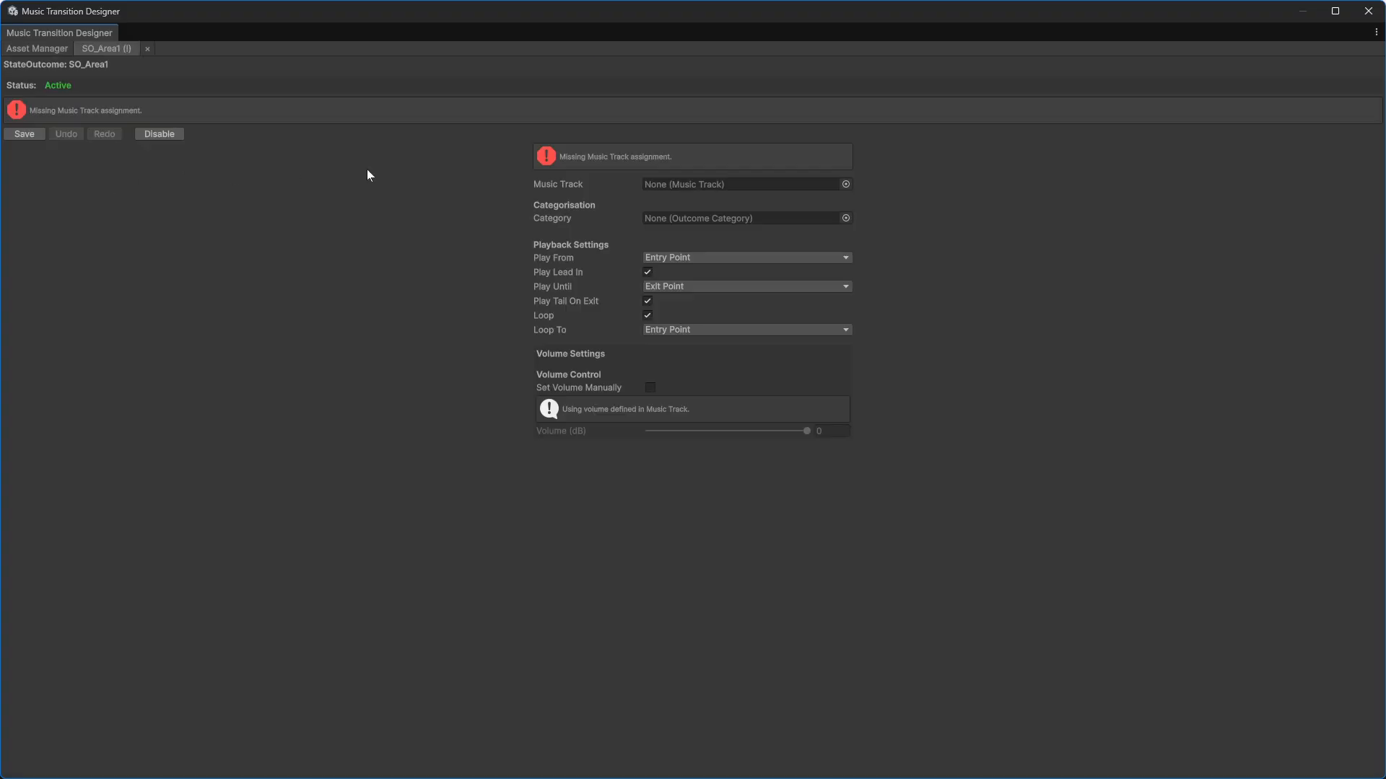
click(845, 184)
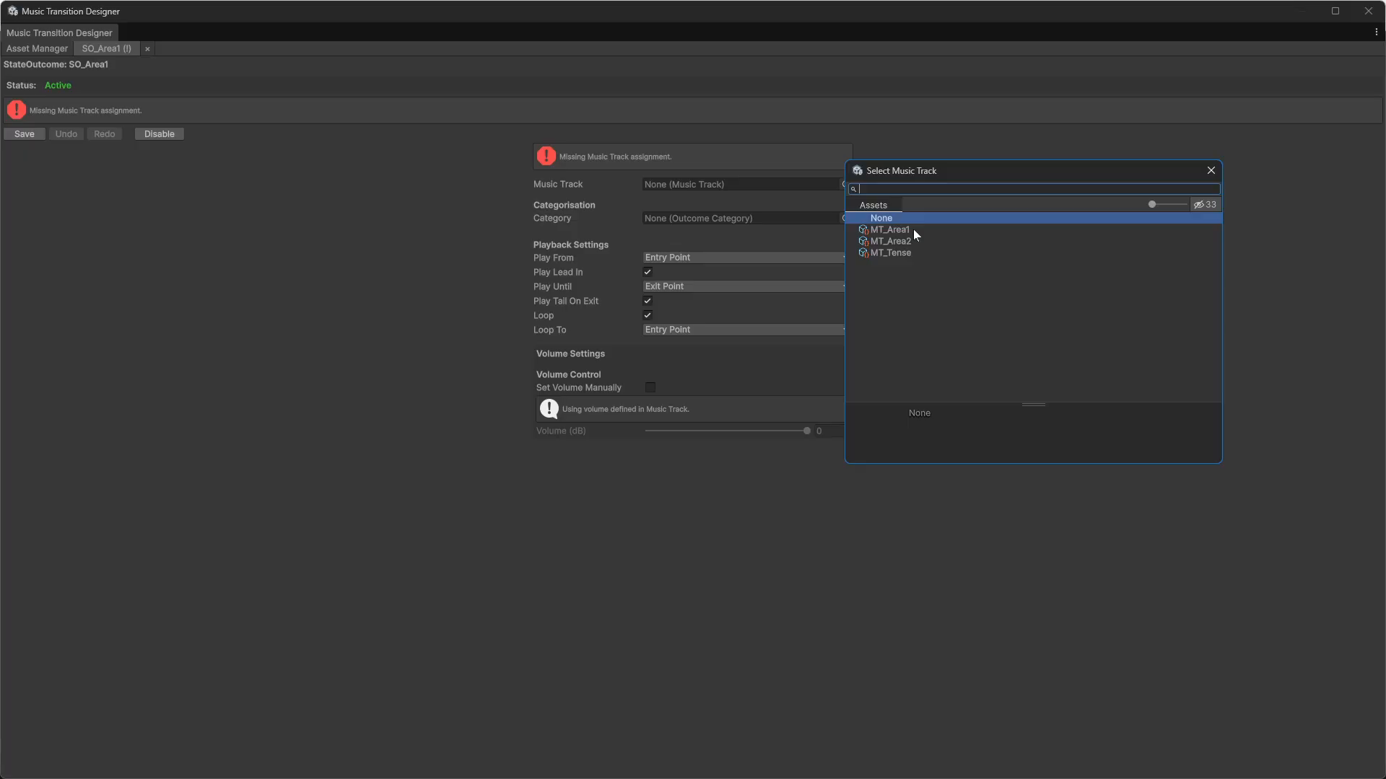
double_click(889, 230)
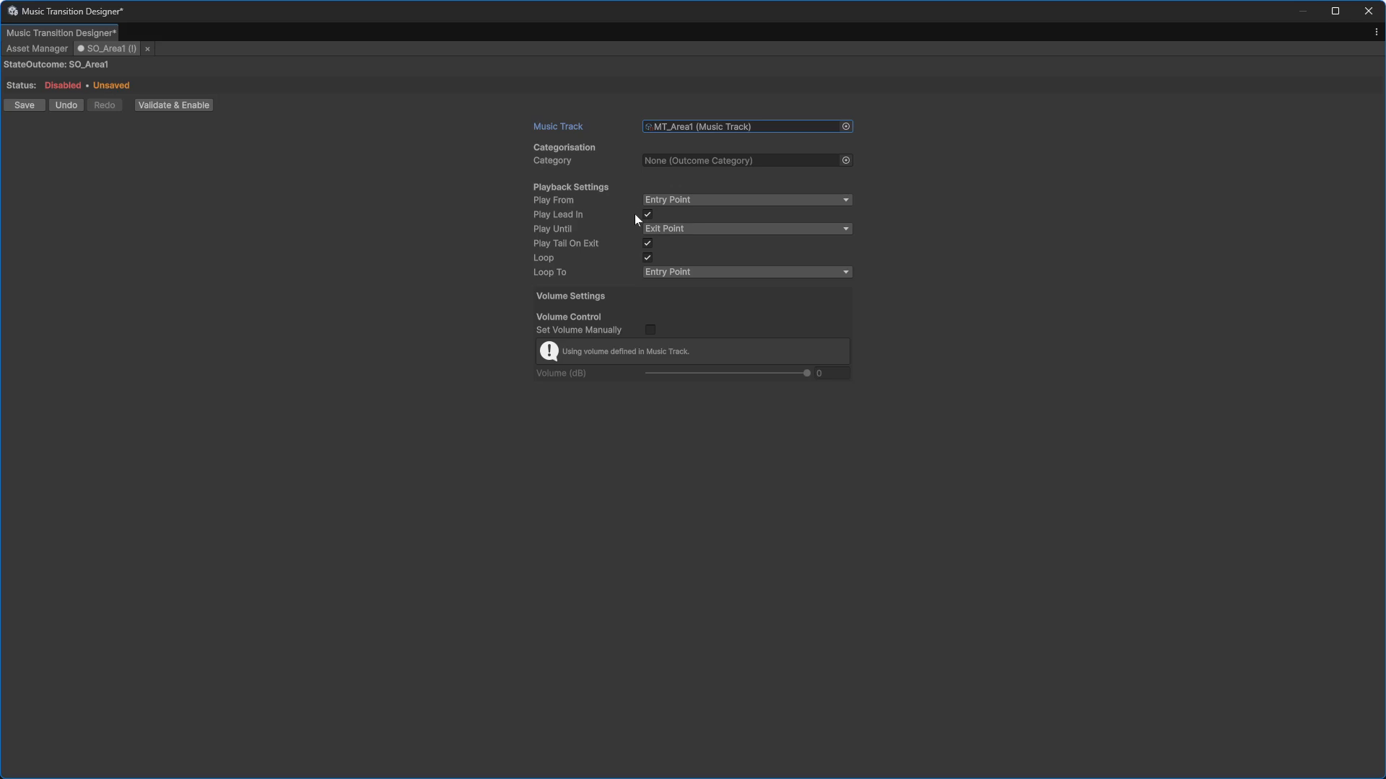
Step: Browse the Play Until, Play From and Loop To options, then validate, enable and save SO_Area1
click(682, 228)
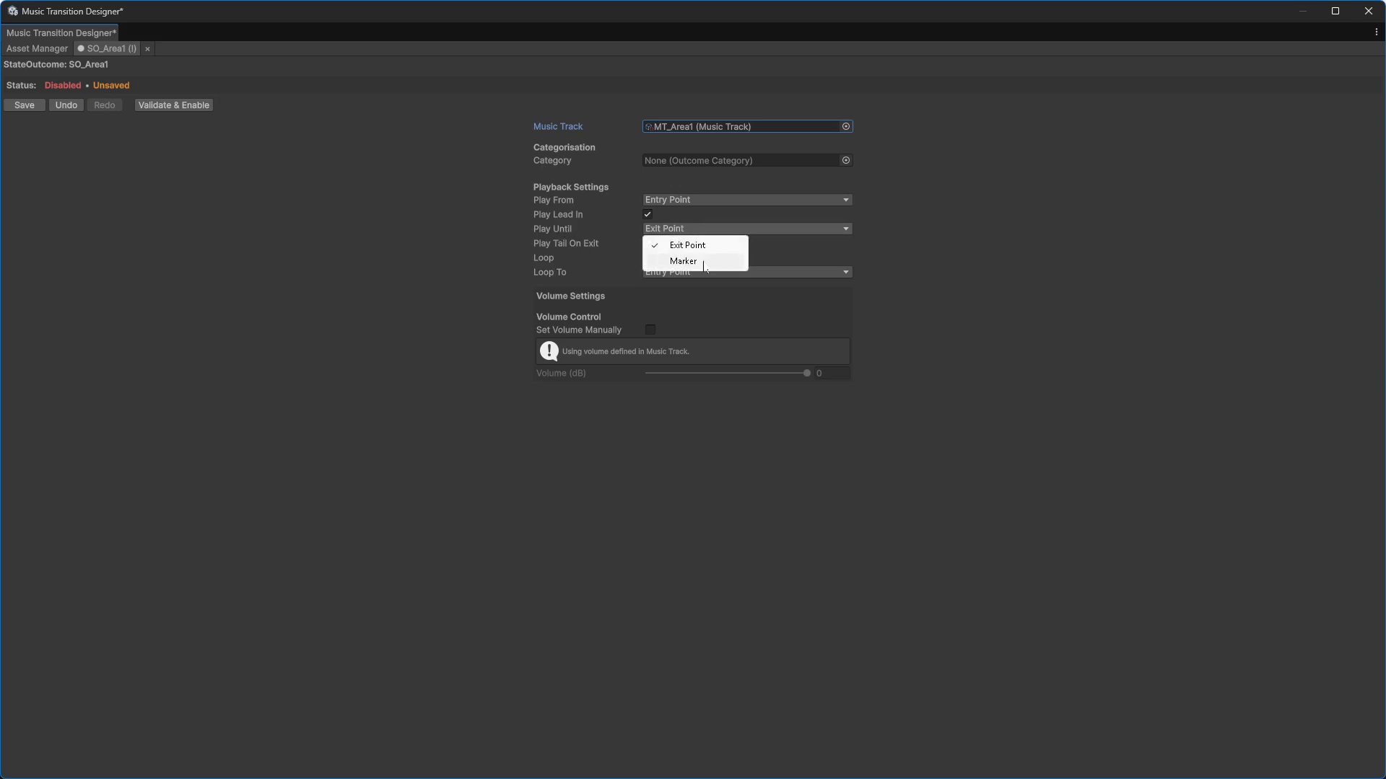
click(945, 211)
click(762, 197)
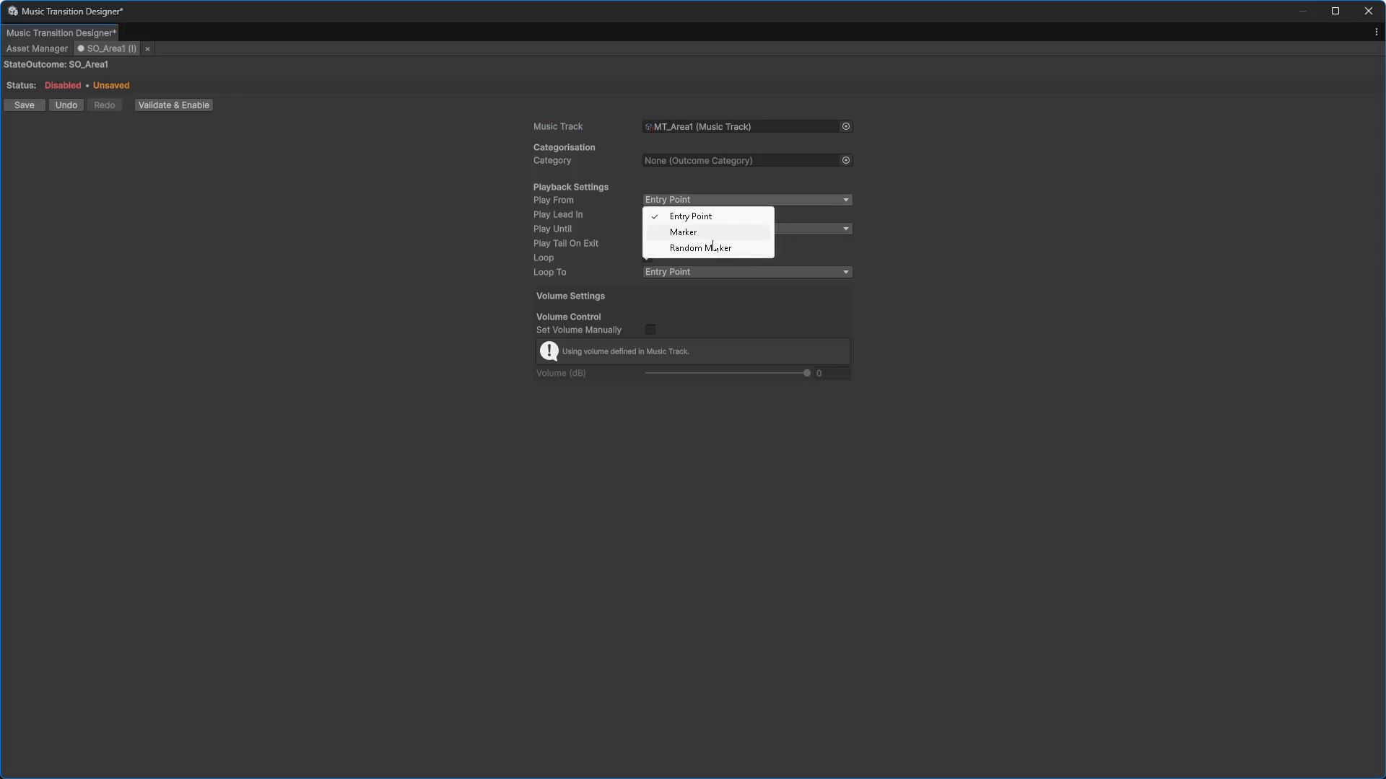
click(596, 267)
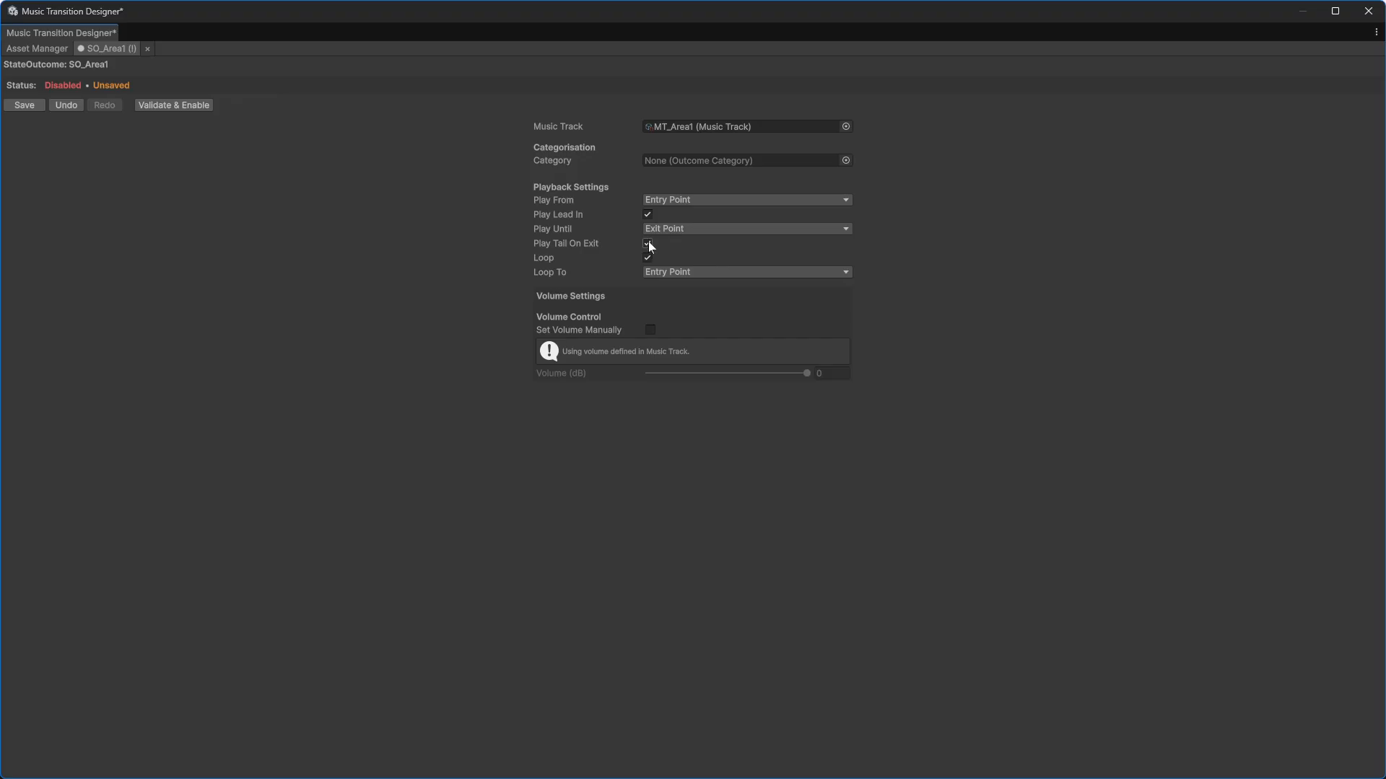
click(669, 271)
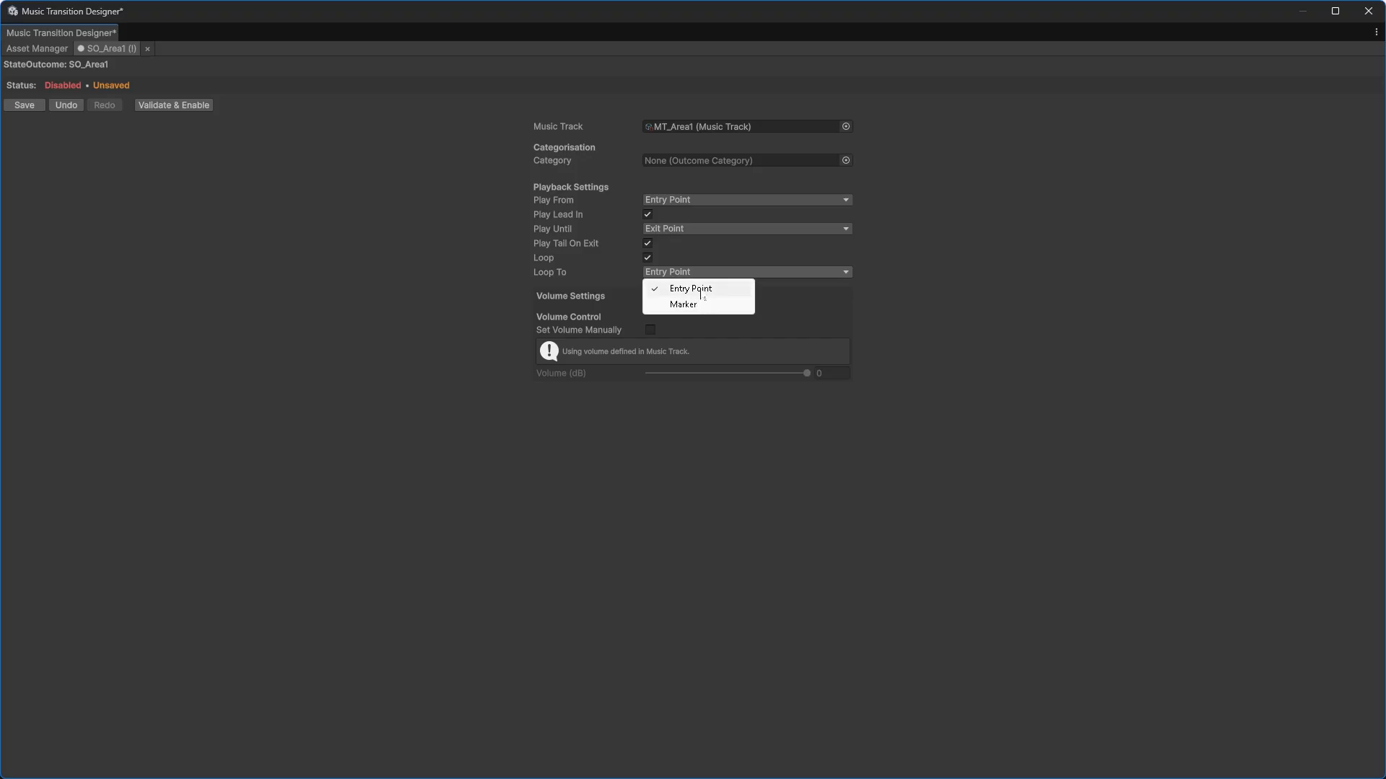
click(711, 289)
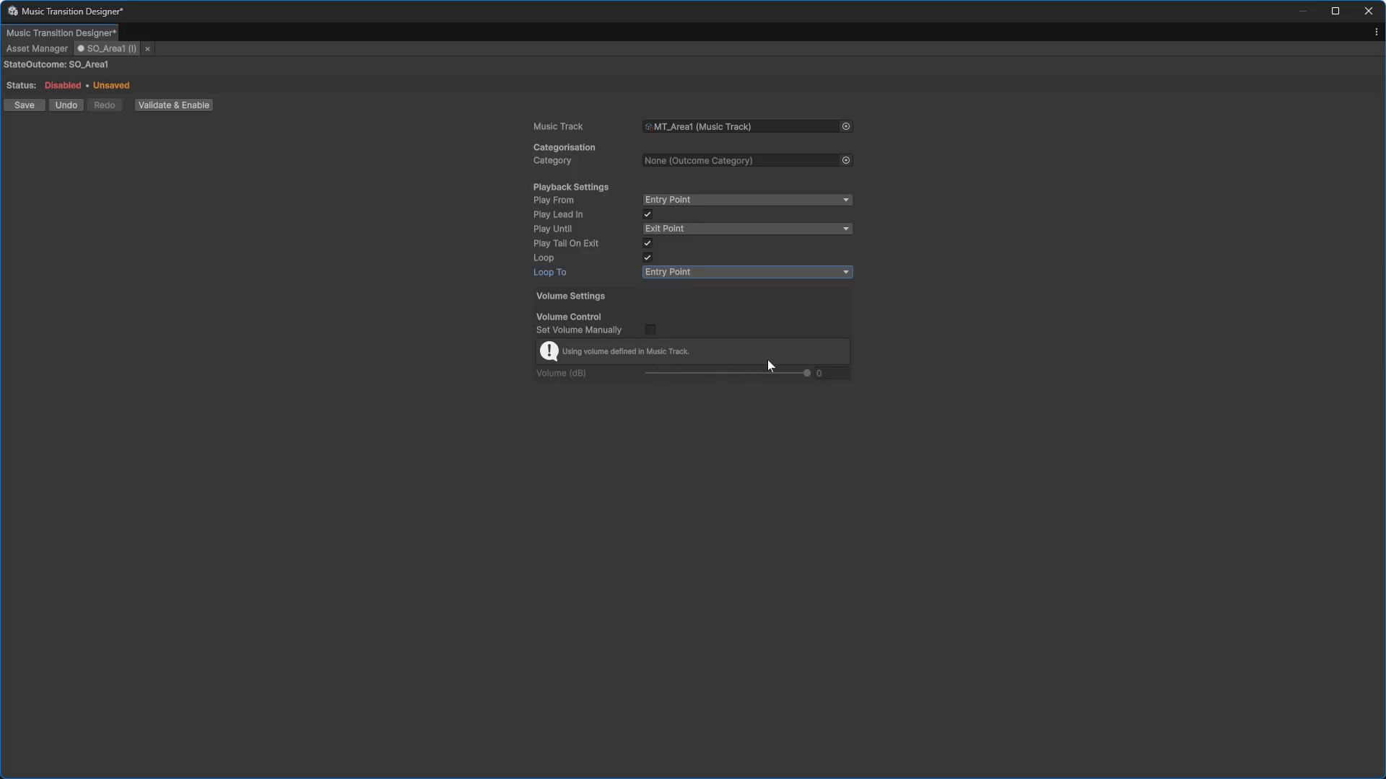
click(173, 105)
click(24, 105)
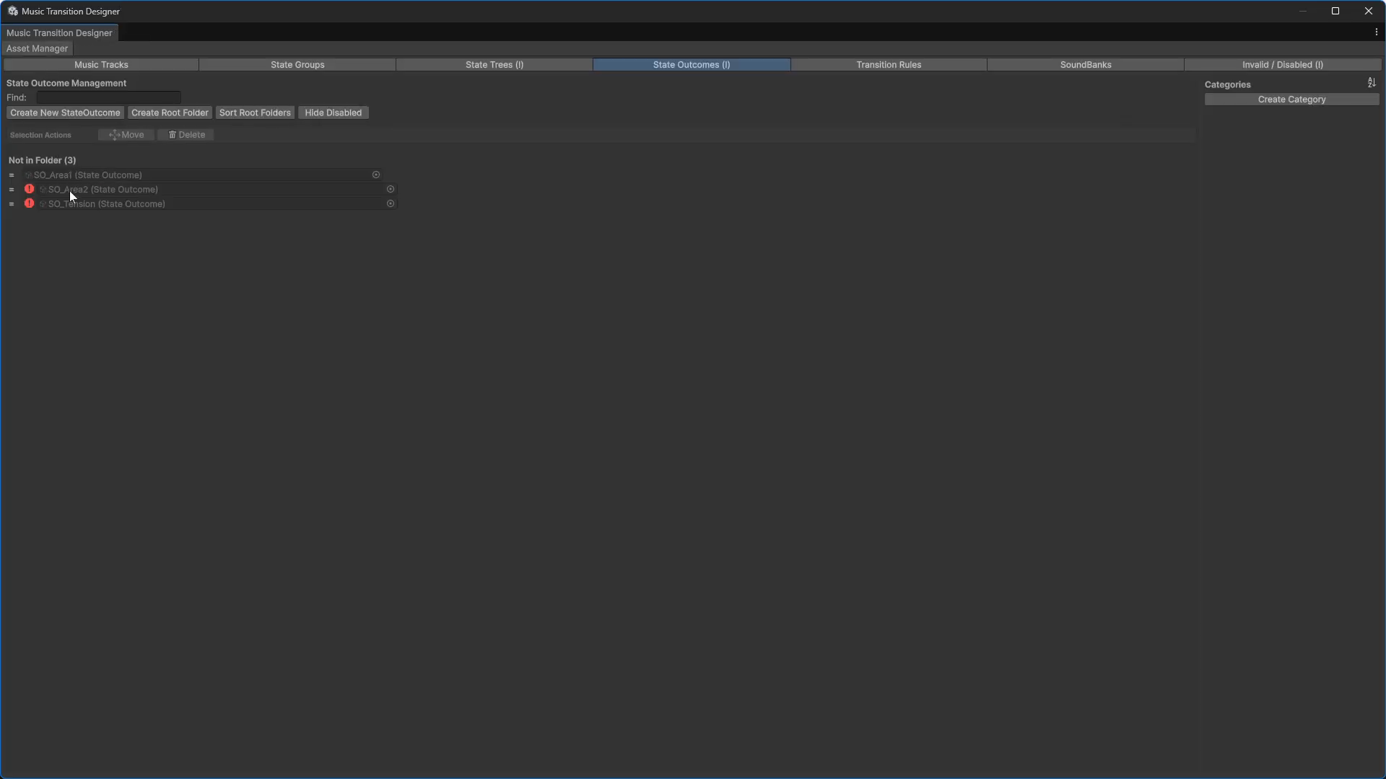
Step: Assign the MT_Area2 music track to SO_Area2, validate and enable it, and close its tab
double_click(70, 191)
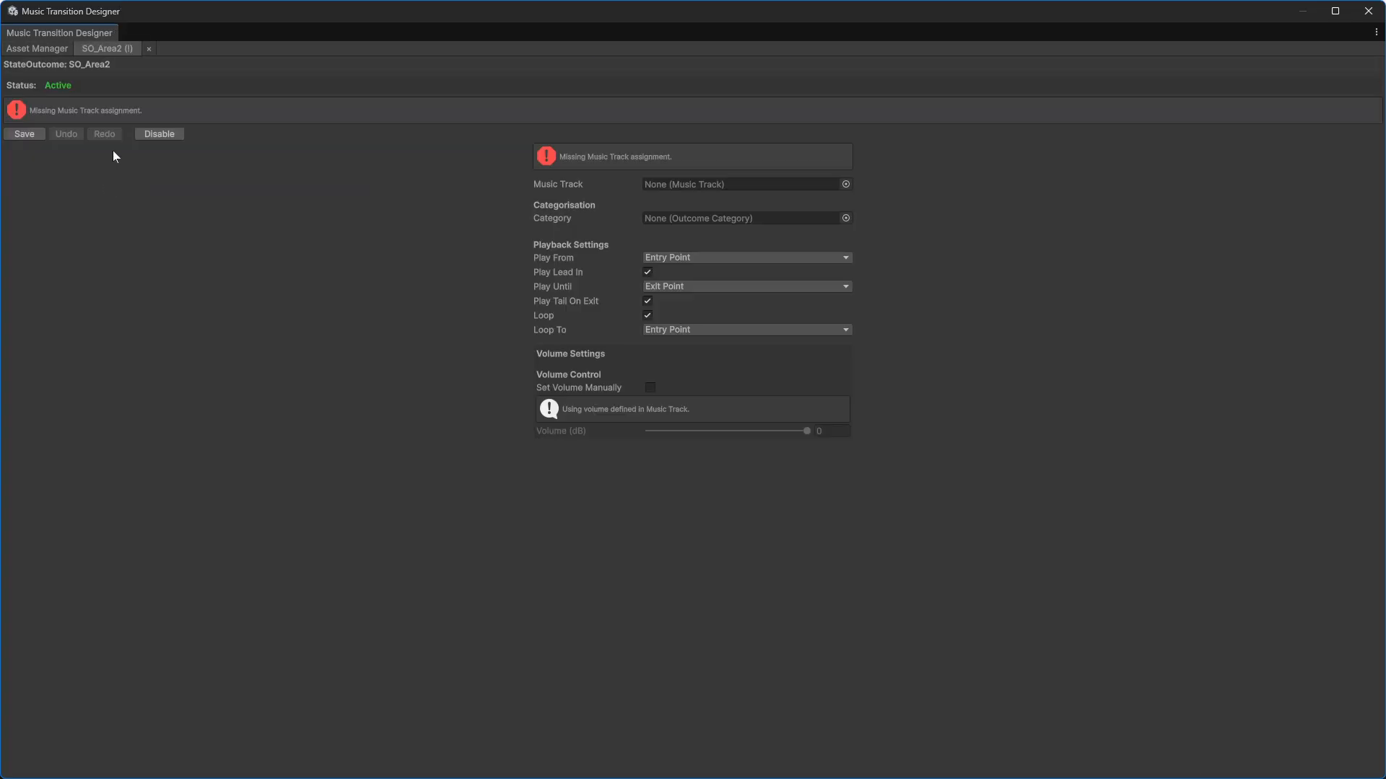
click(847, 185)
double_click(916, 244)
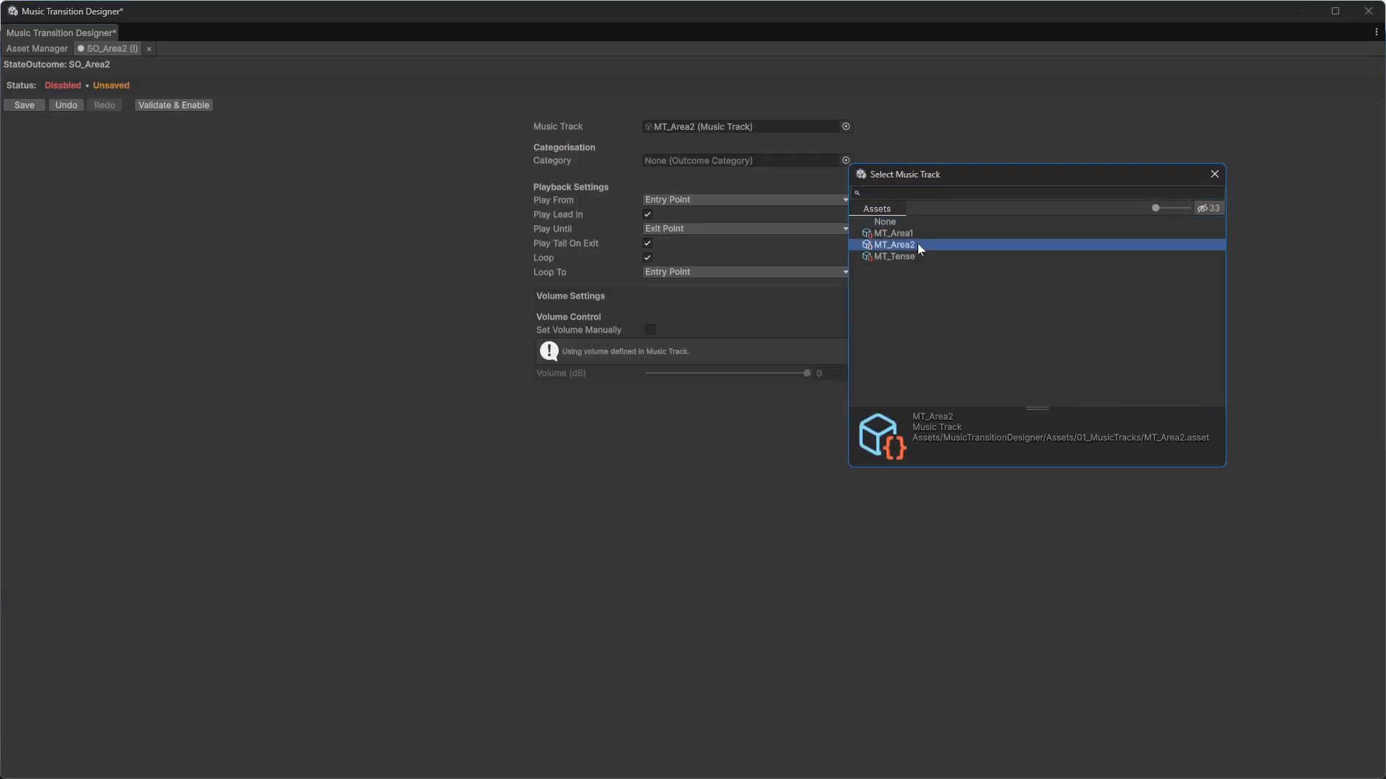
click(156, 107)
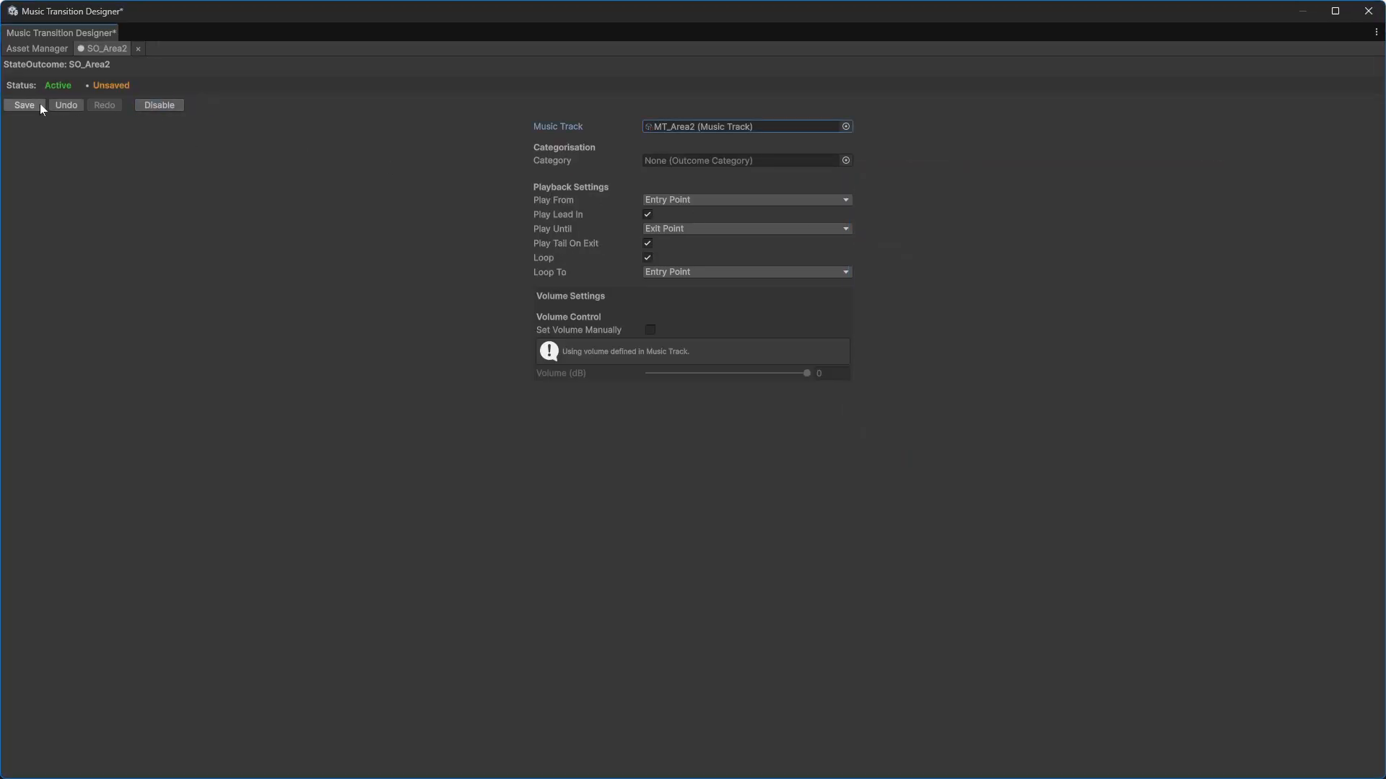
click(138, 49)
Step: Assign the MT_Tense music track to SO_Tension, validate, enable and save it, and close its tab
double_click(131, 204)
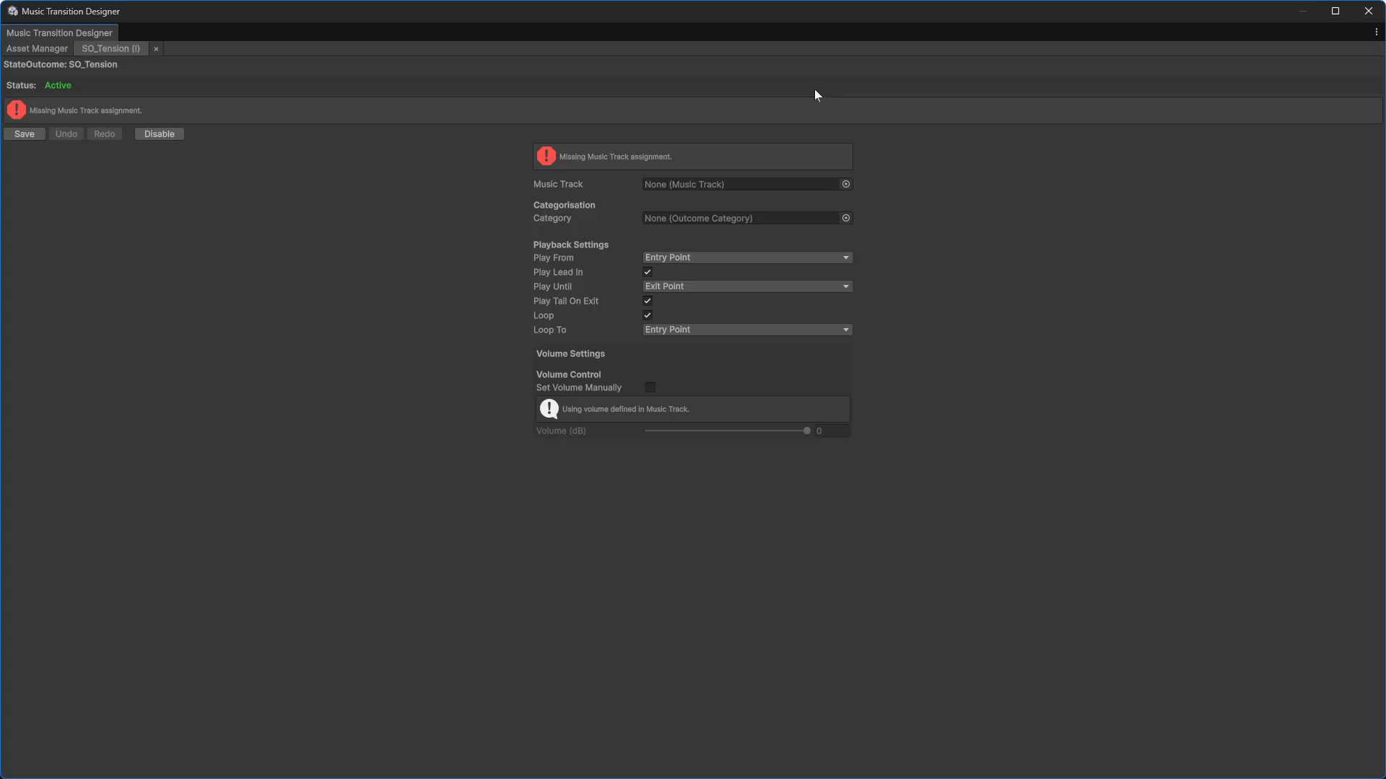
click(847, 185)
double_click(902, 252)
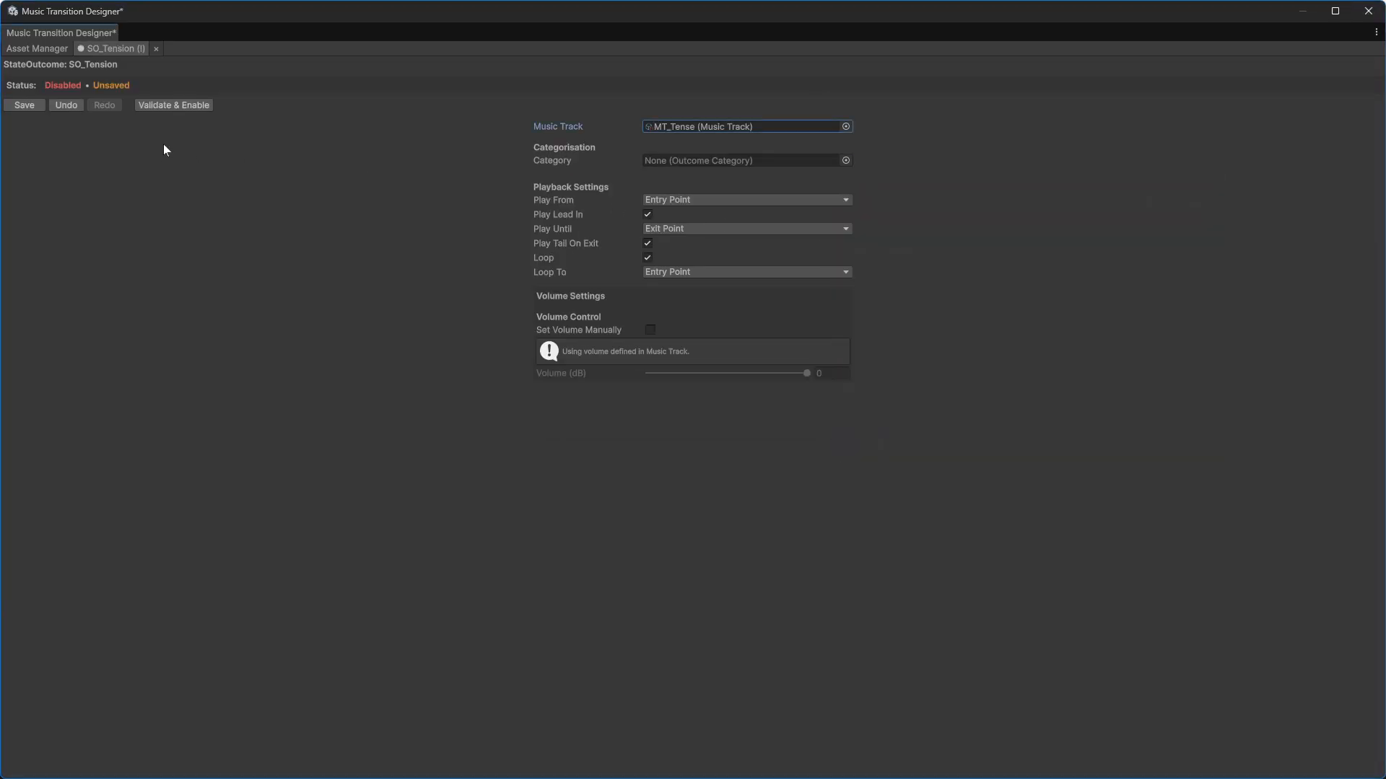
click(166, 106)
click(32, 105)
click(144, 48)
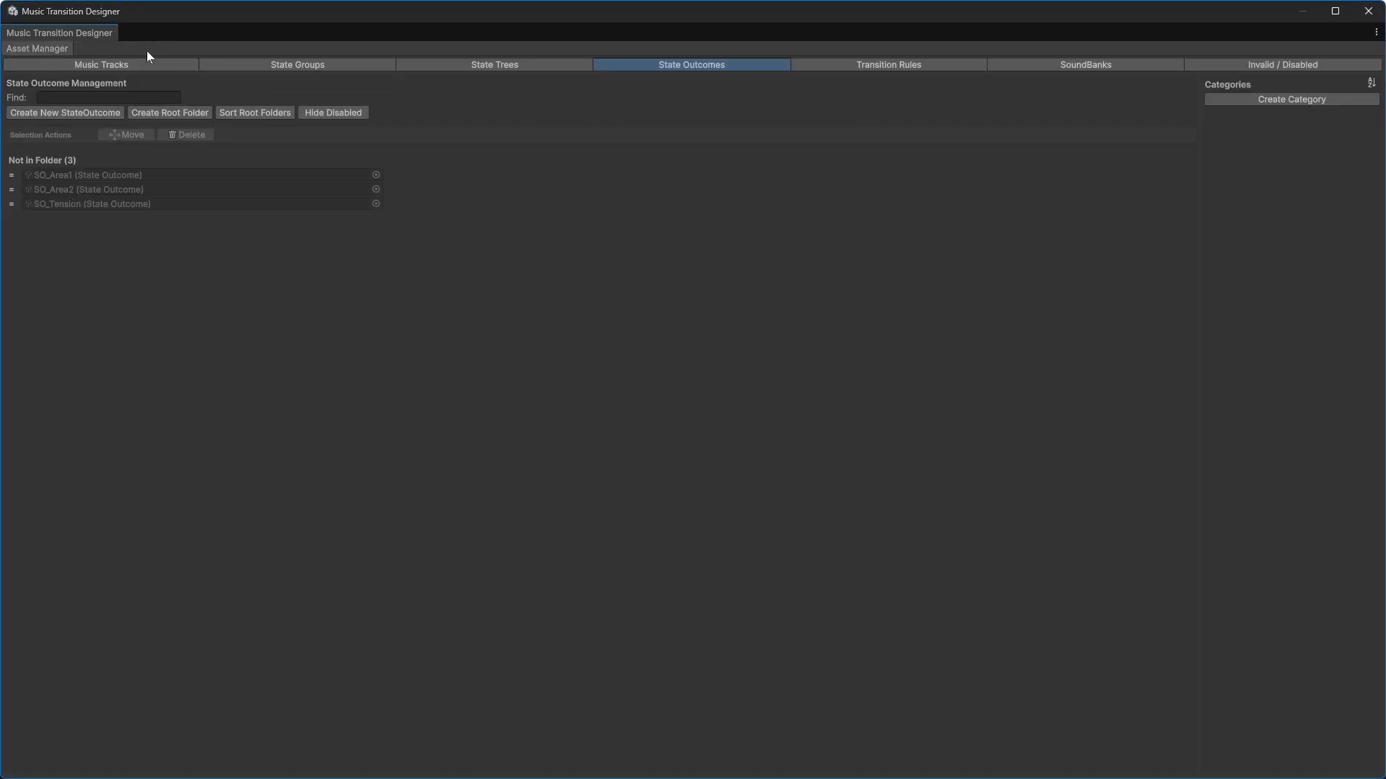
Step: Check the state trees, state outcomes and transition rules lists
click(516, 67)
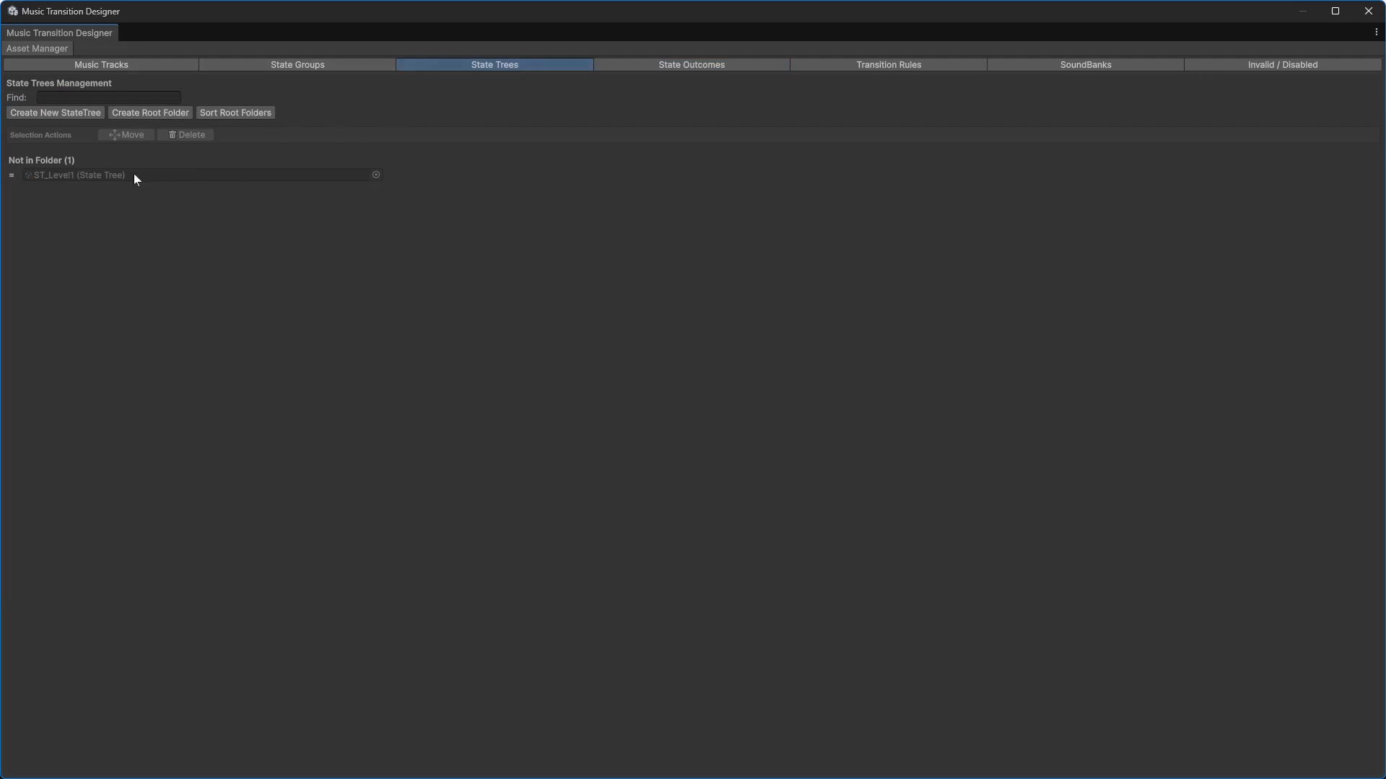
click(709, 64)
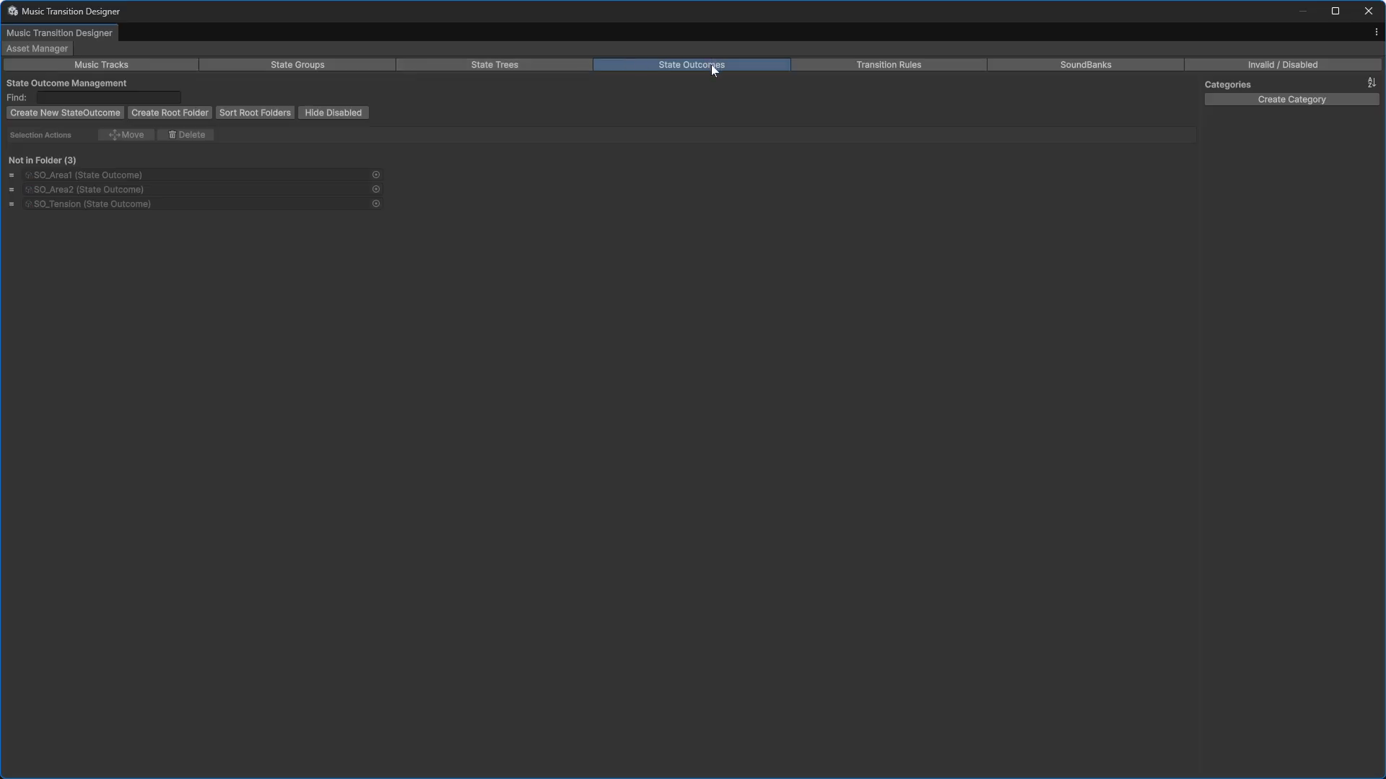
click(885, 63)
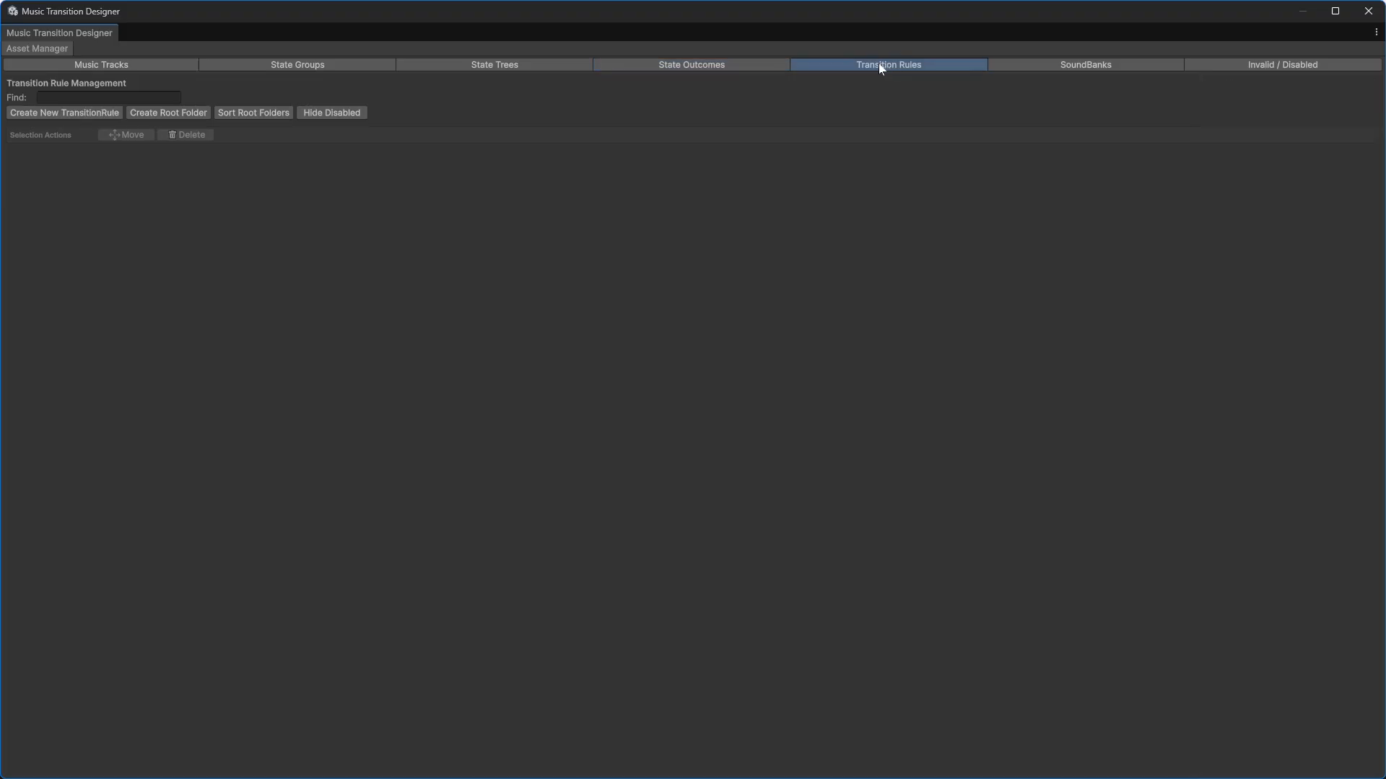
Step: Create a new transition rule asset named TR_Area1-Tense
click(73, 113)
text(TR_Area1-Tense.asset)
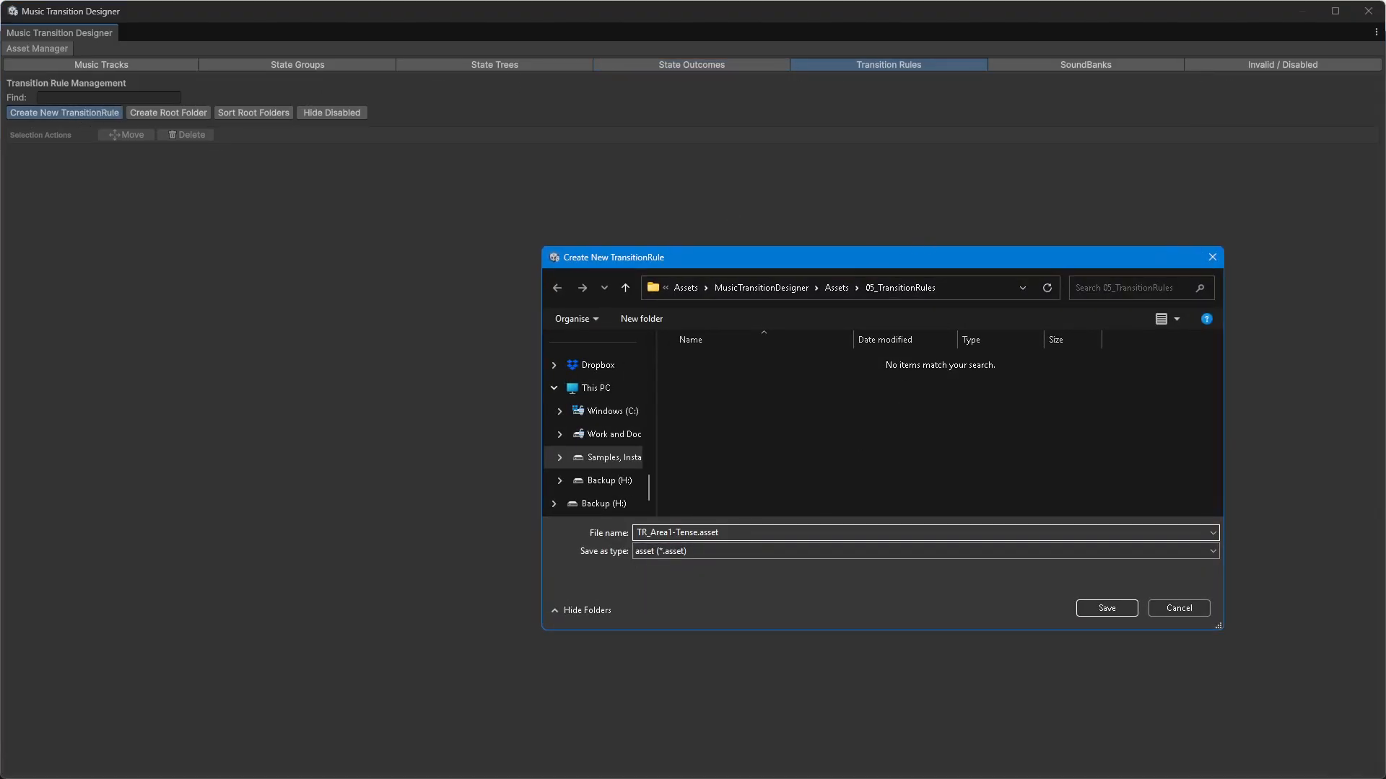
click(1102, 609)
Step: Create a new transition rule asset named TR_Any-Area2_TwoWay
click(54, 113)
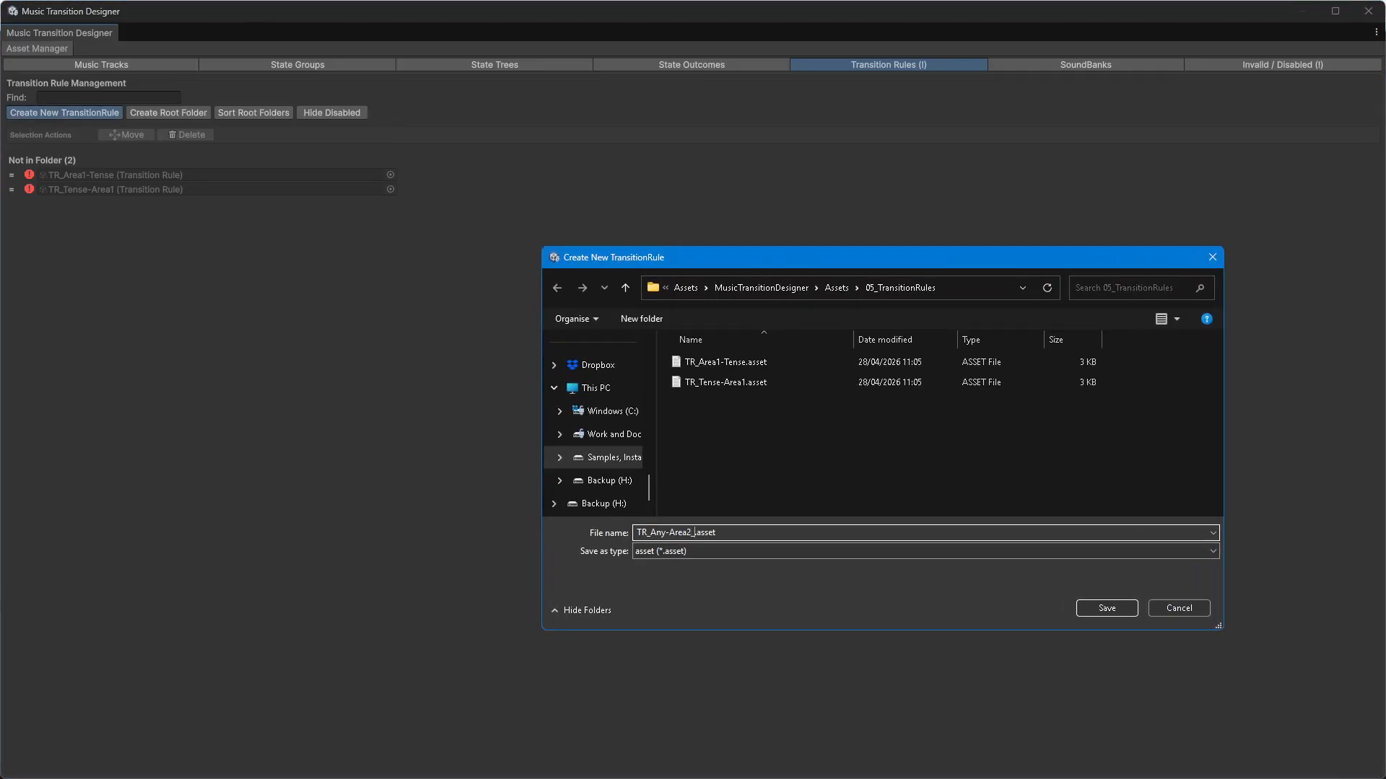
text(_Two)
text(Way)
key(Return)
Step: Create two transition rule assets named TR_None-Any and TR_Any-None
click(63, 114)
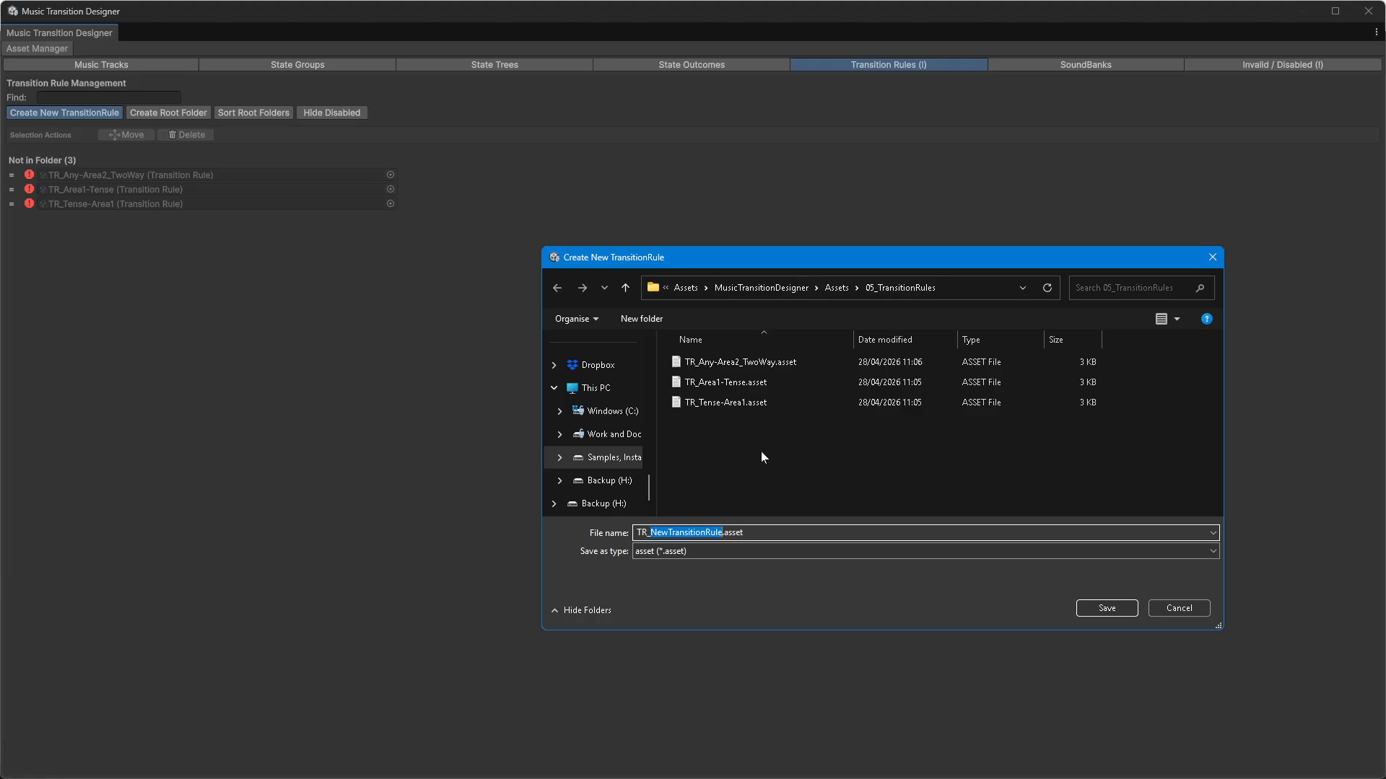
text(None-Any)
key(Return)
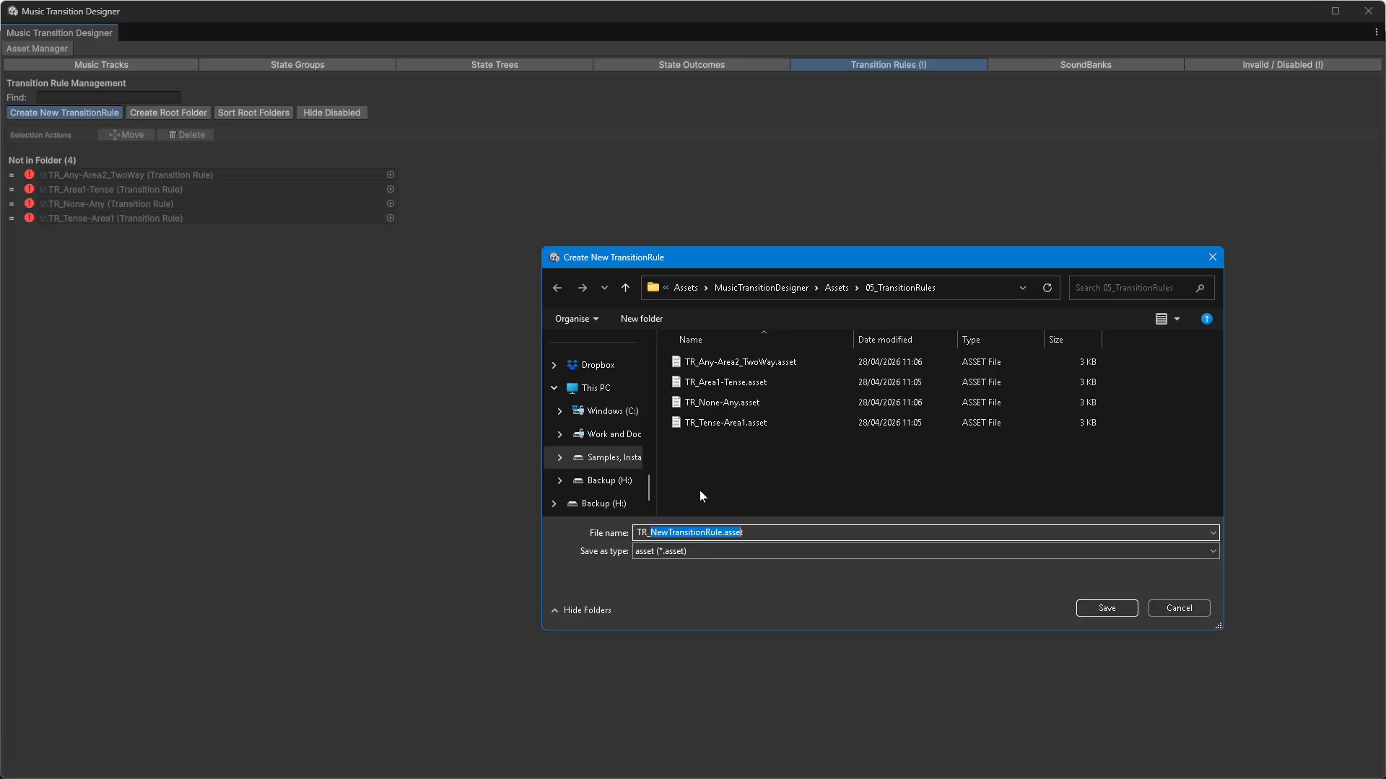
text(Any-None)
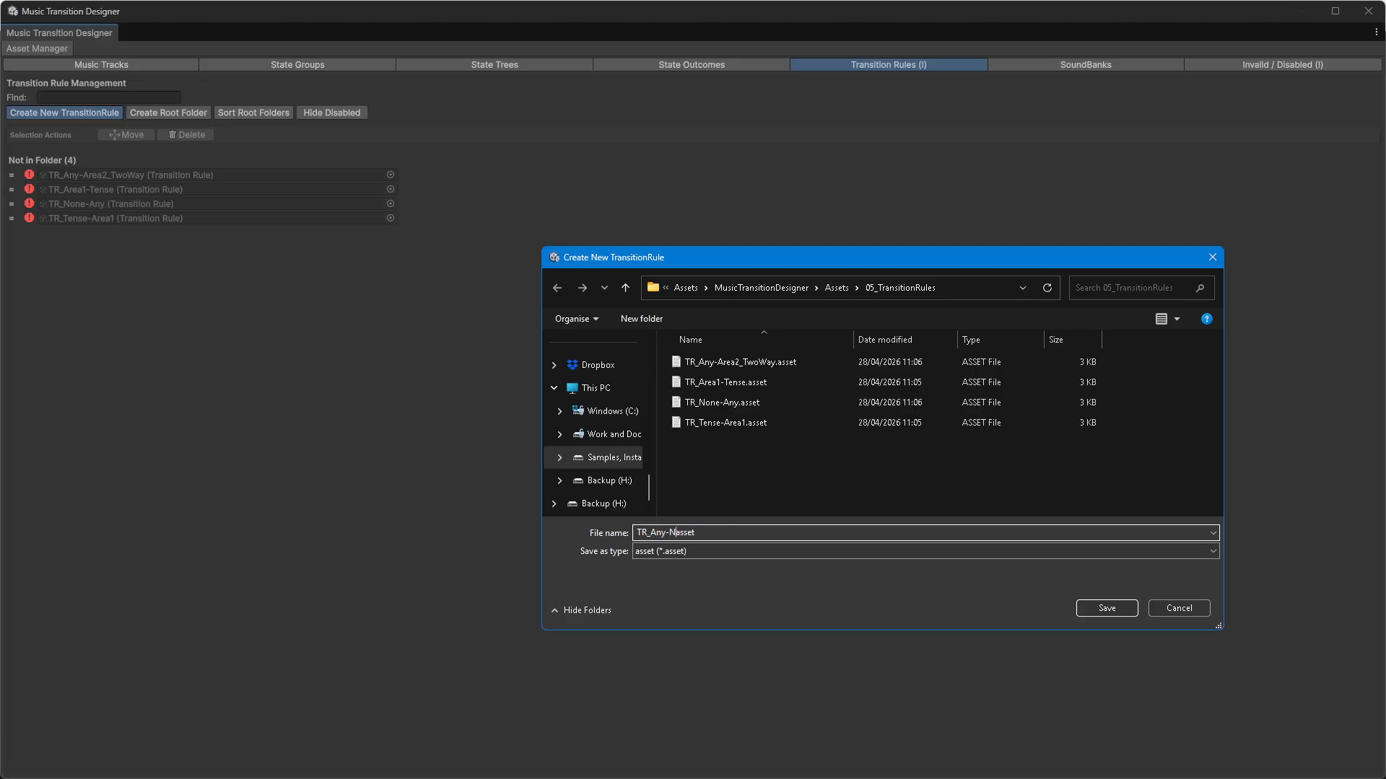
key(Return)
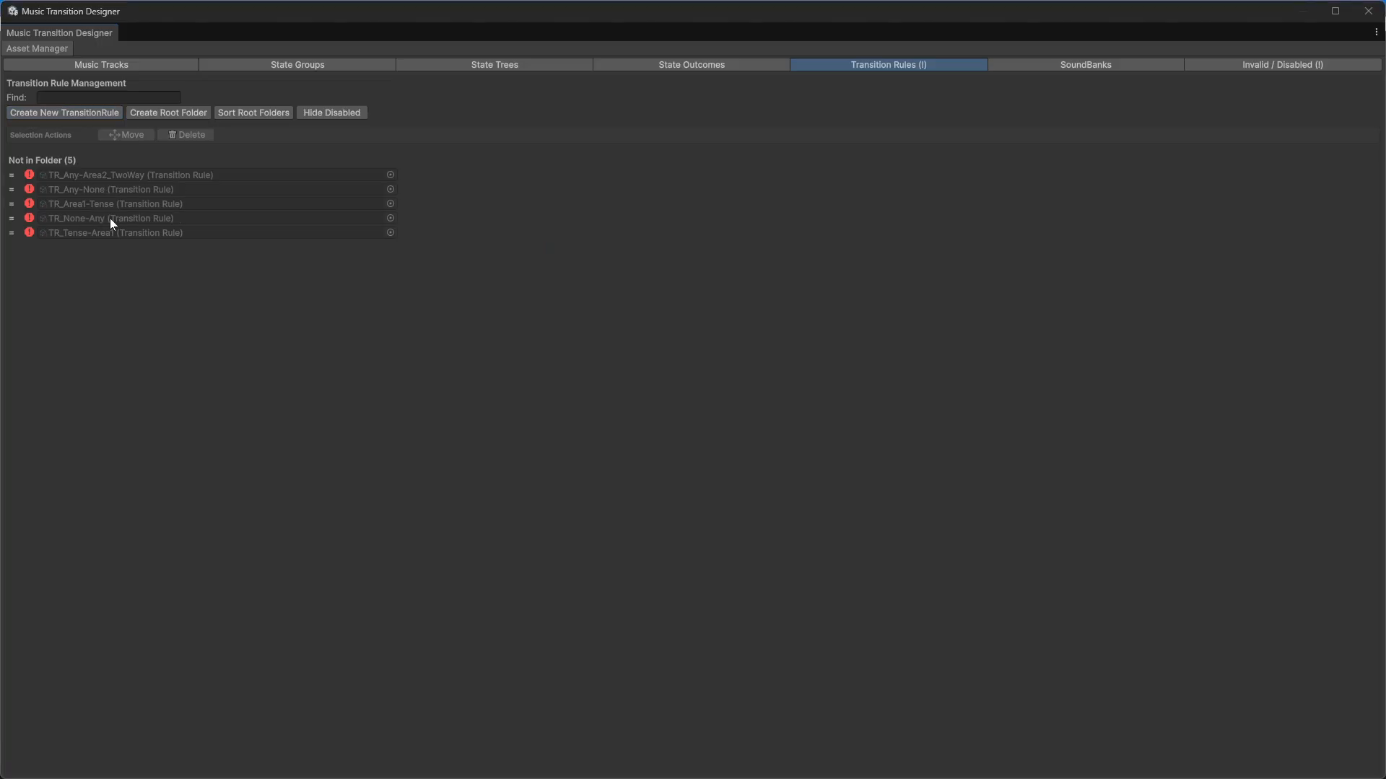
Step: Create a root folder named Generic in the transition rules list
click(159, 111)
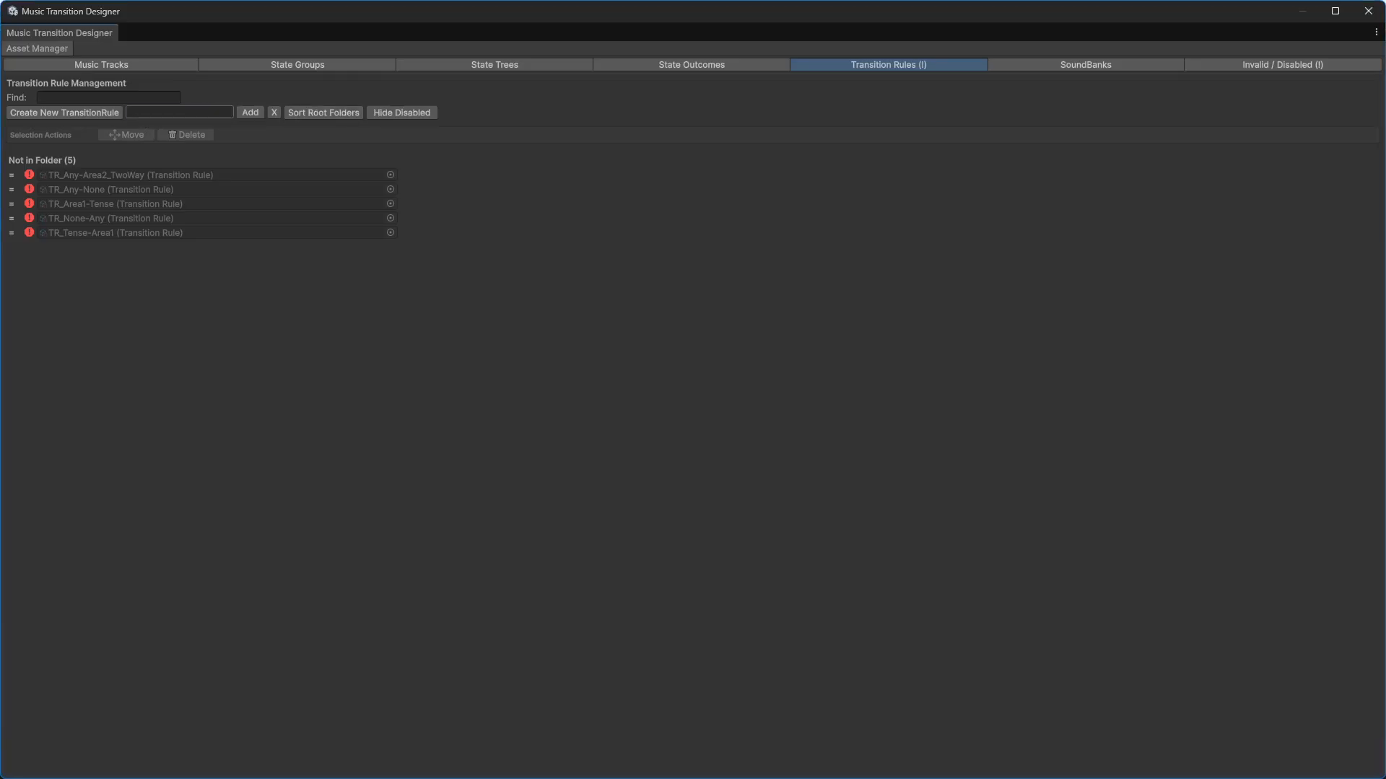
text(Generic)
click(252, 112)
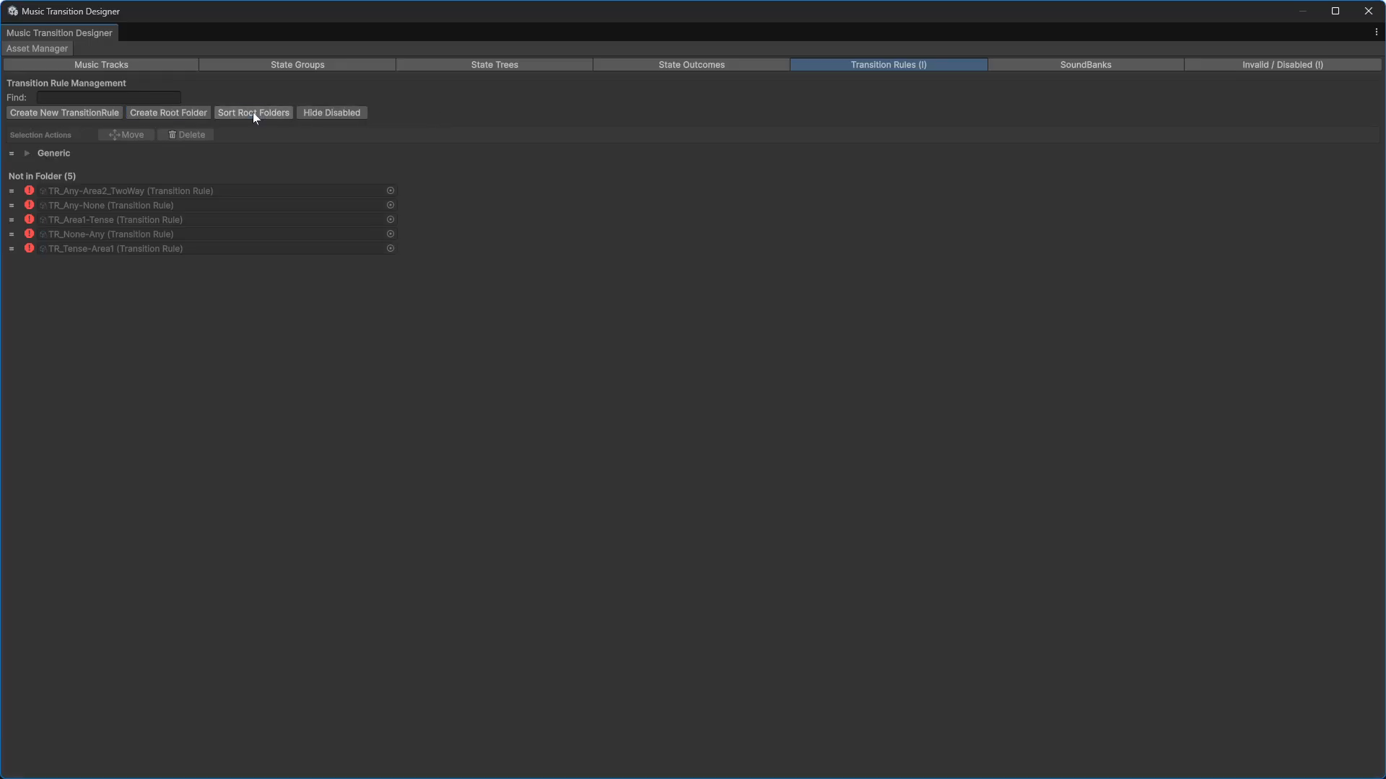
Step: Move the TR_Any-None and TR_None-Any rules into the Generic folder and expand it
click(64, 205)
ctrl+click(75, 232)
drag(13, 205, 49, 153)
click(28, 153)
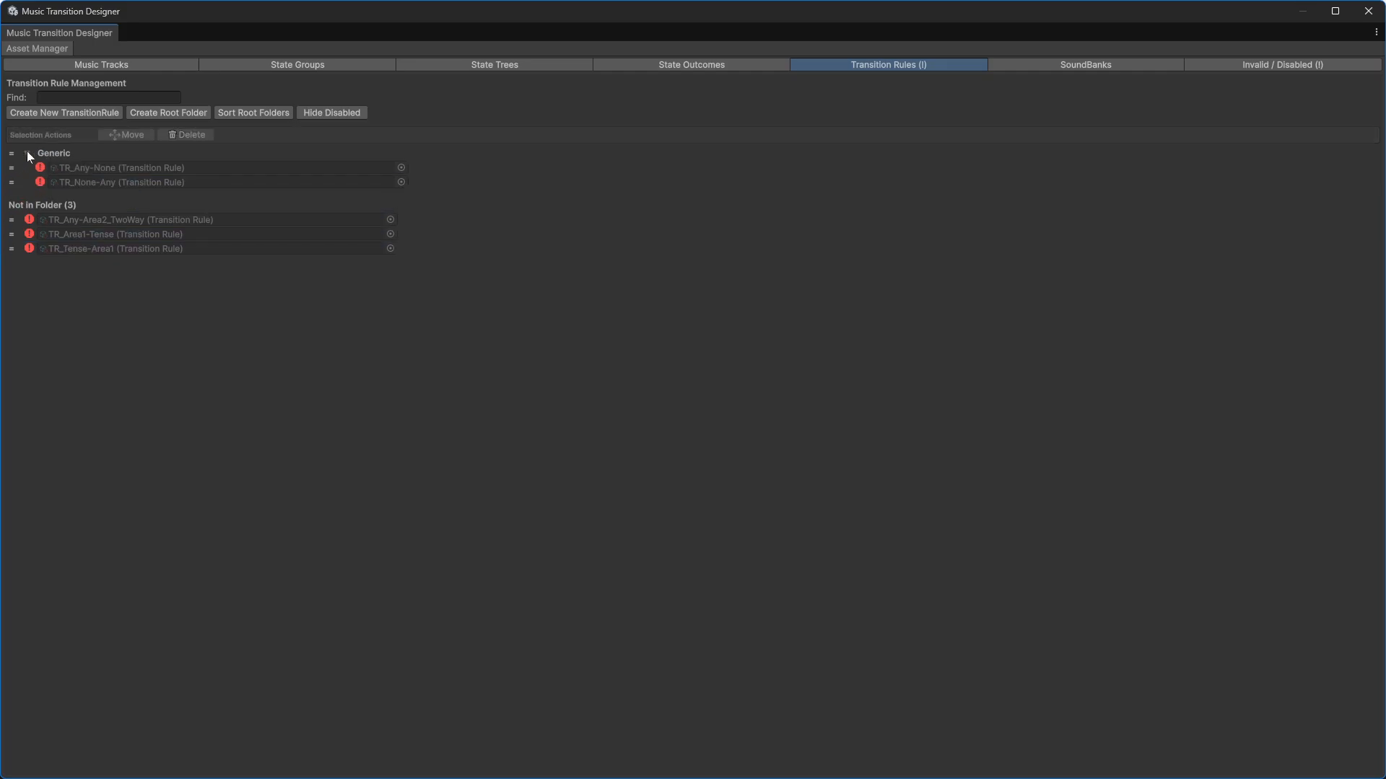
Step: Create a root folder named Exploration in the transition rules list
click(141, 114)
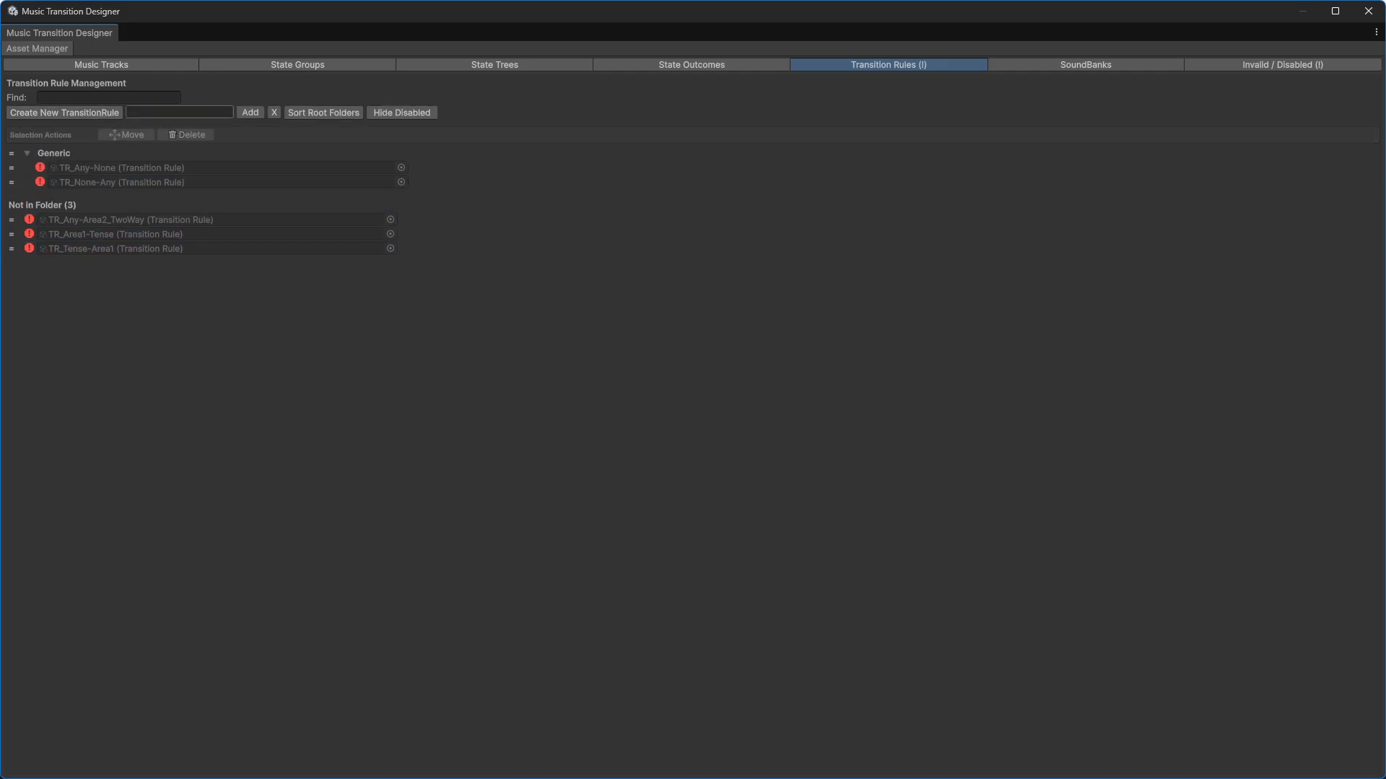
text(Exp-)
key(BackSpace)
text(loration)
click(254, 114)
Step: Move the three remaining transition rules into the Exploration folder and expand it
click(72, 233)
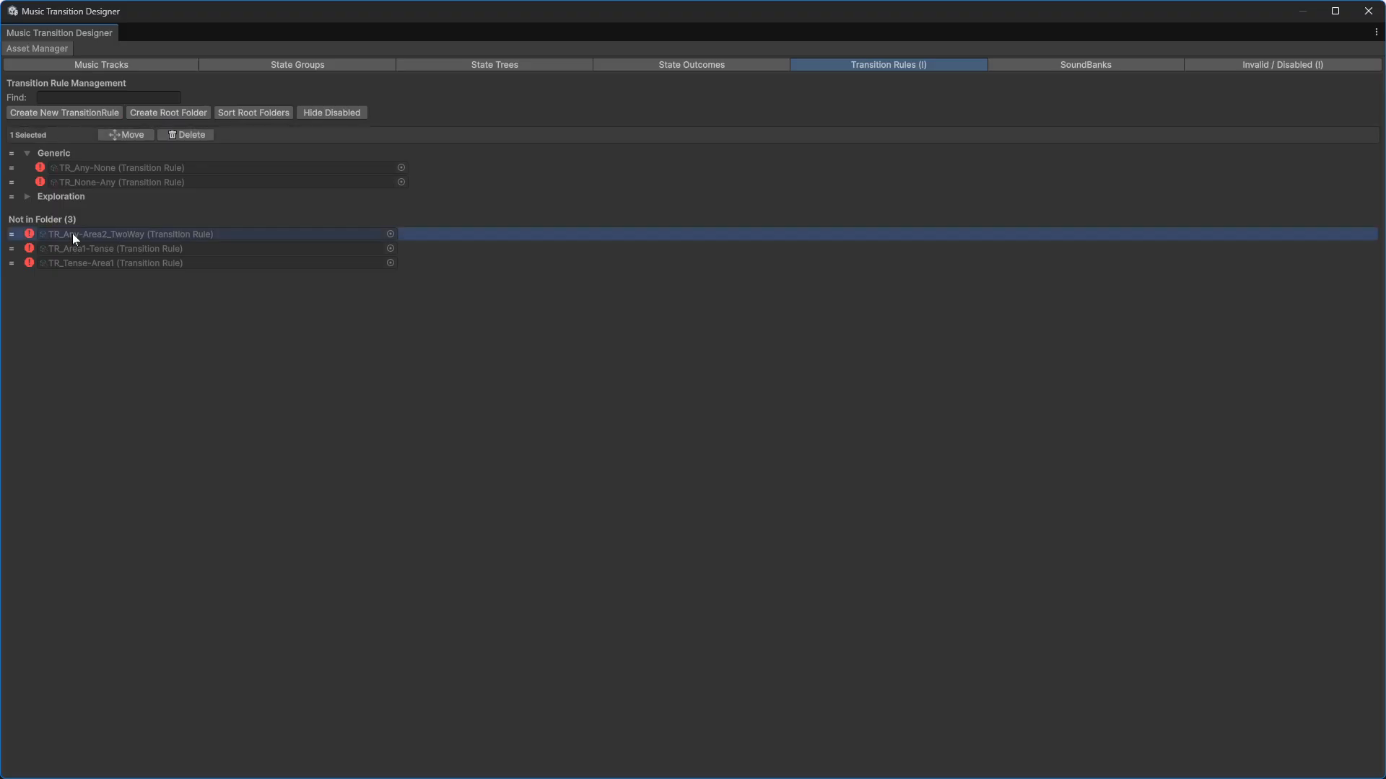
shift+click(70, 263)
drag(10, 235, 50, 197)
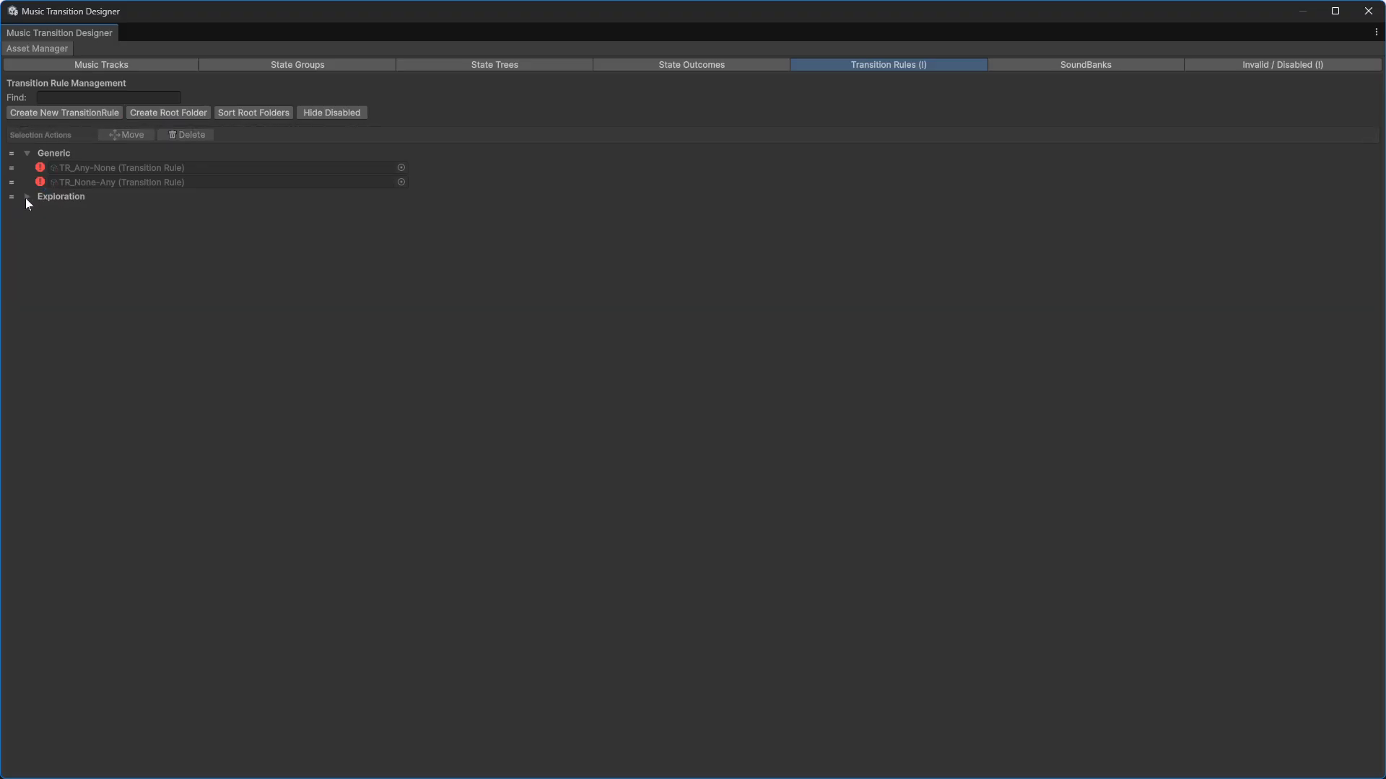
click(26, 197)
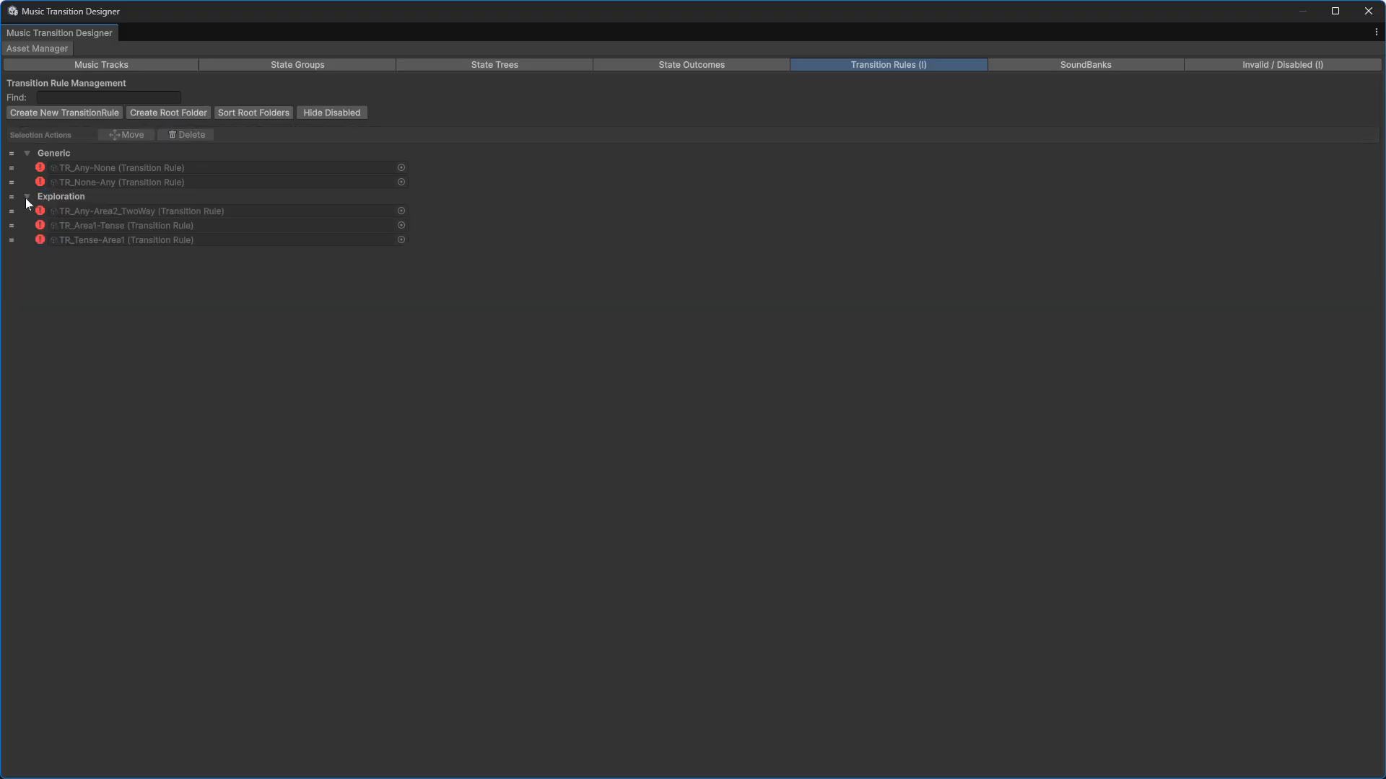
Step: Open TR_Any-None and set Track A's type to Any and Track B's type to None
double_click(91, 168)
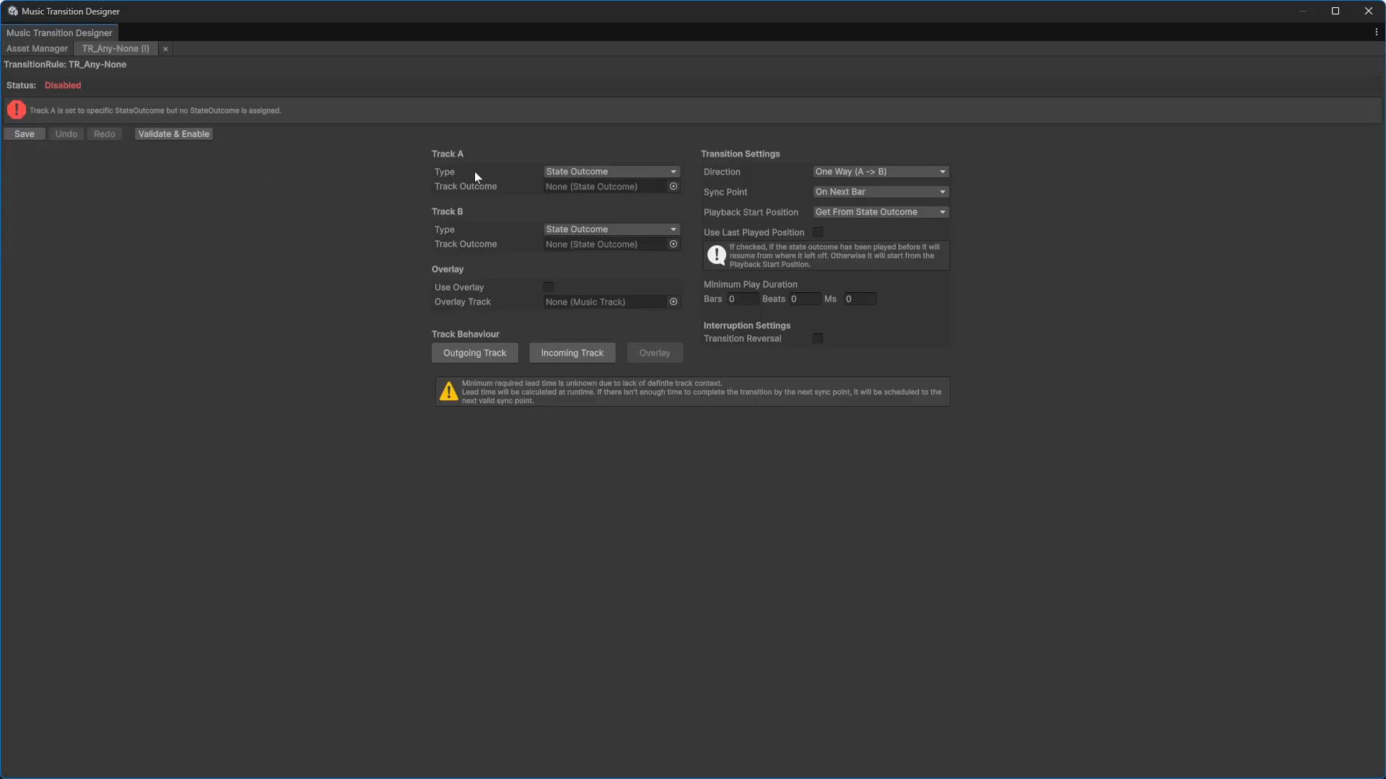
click(587, 172)
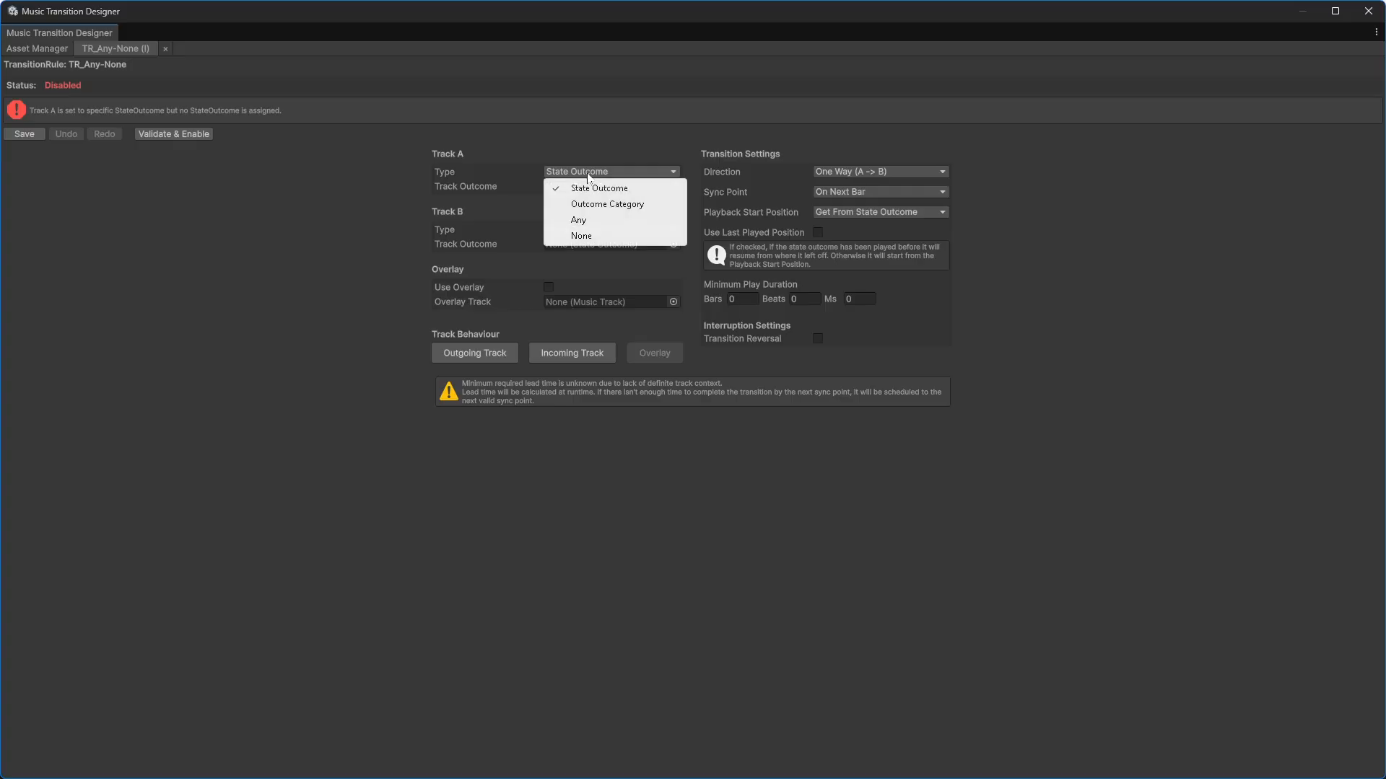
click(582, 216)
click(581, 214)
click(594, 278)
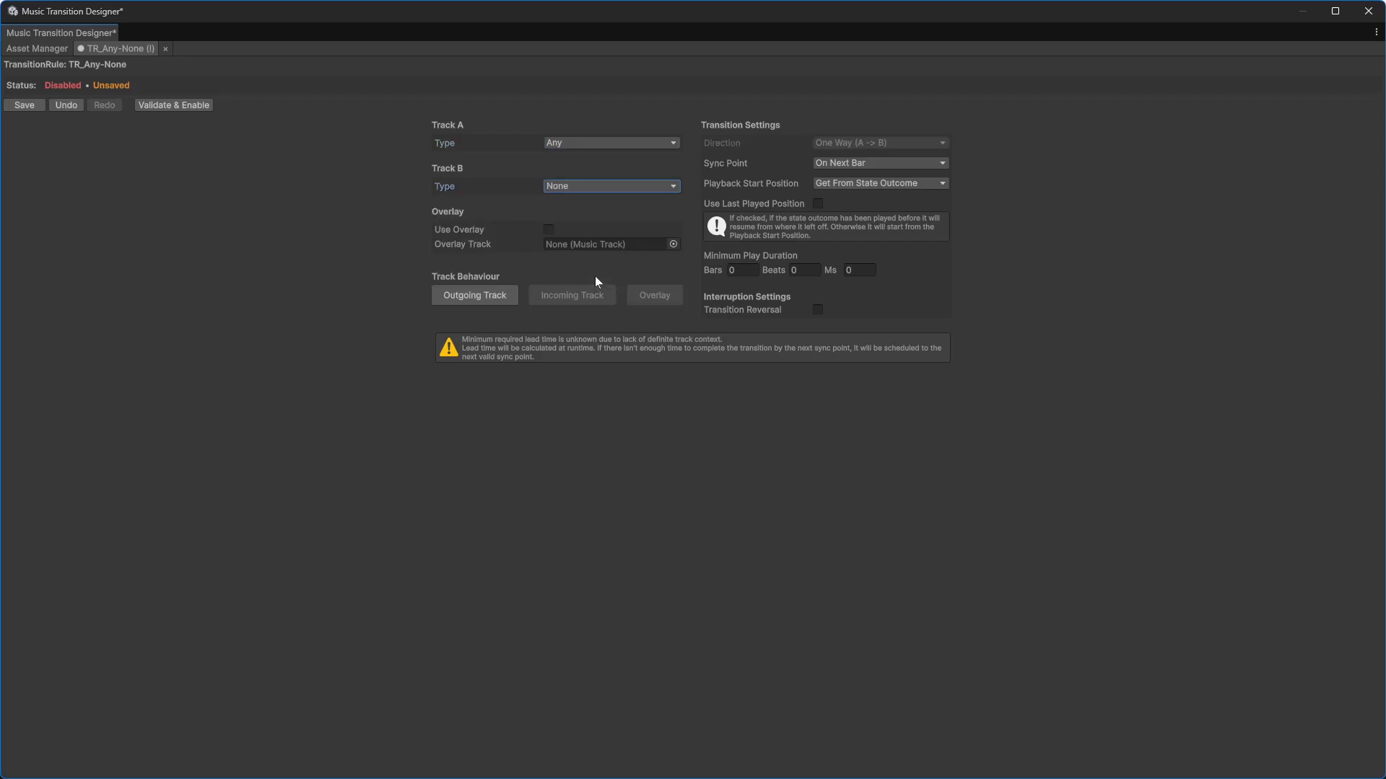
Step: Set the outgoing track fade duration to 100 ms
click(482, 296)
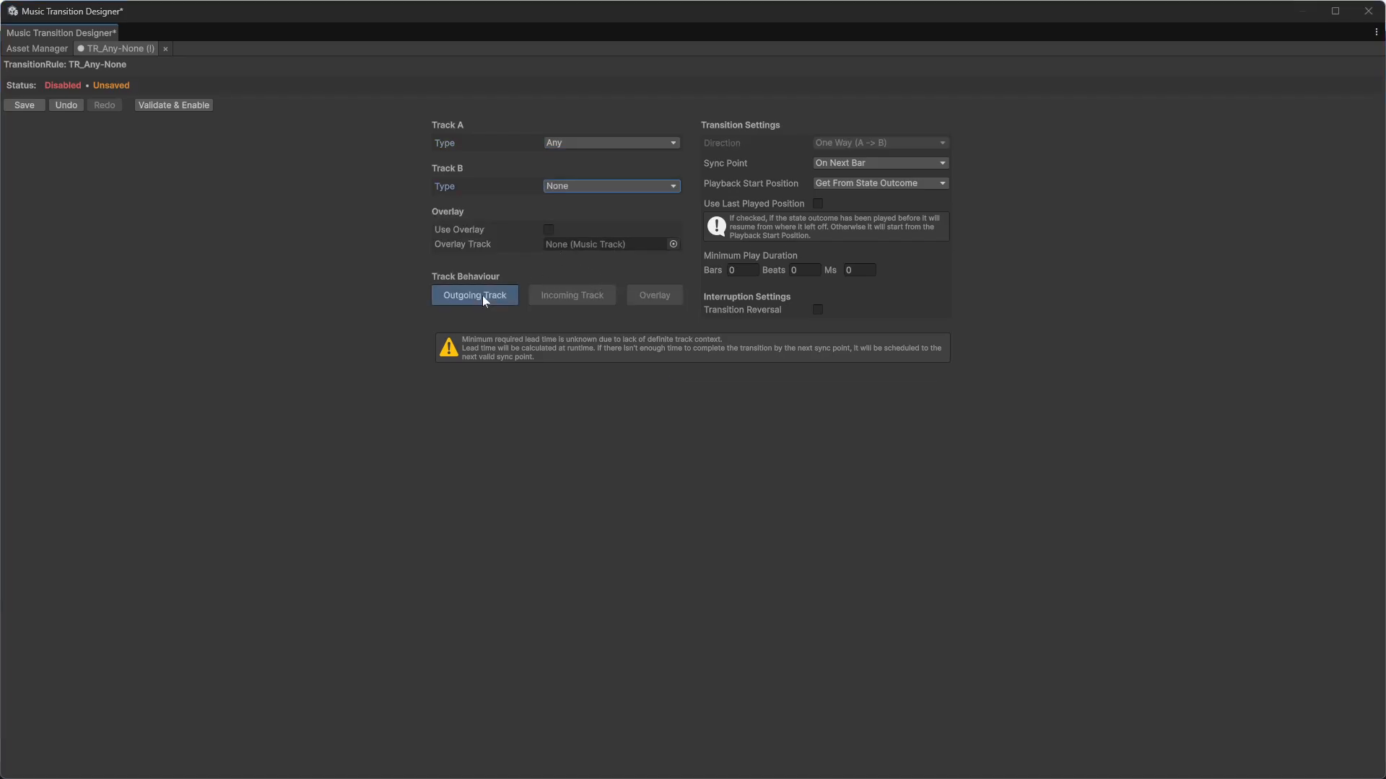
key(Tab)
key(Tab)
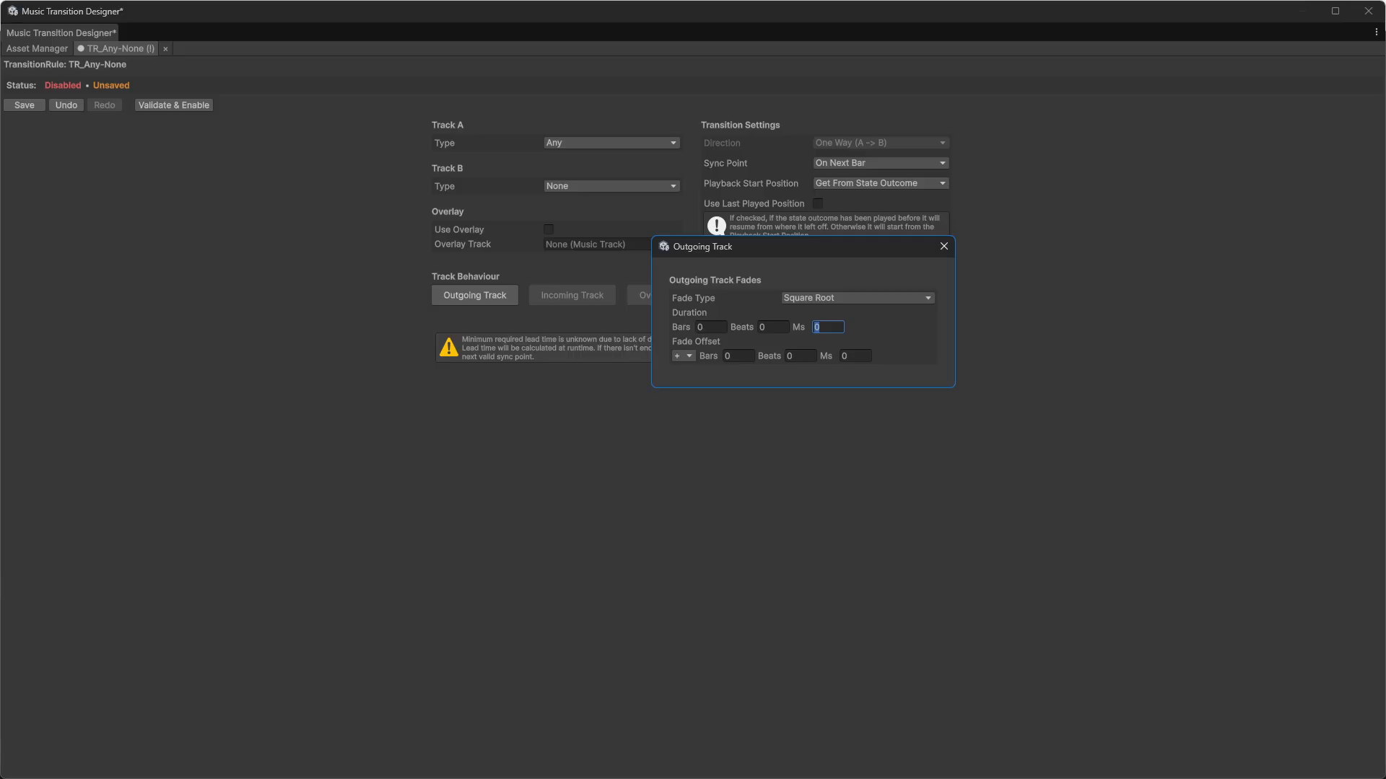
text(100)
click(944, 247)
Step: Set the sync point to Immediate, and validate, enable and close the TR_Any-None rule
click(840, 164)
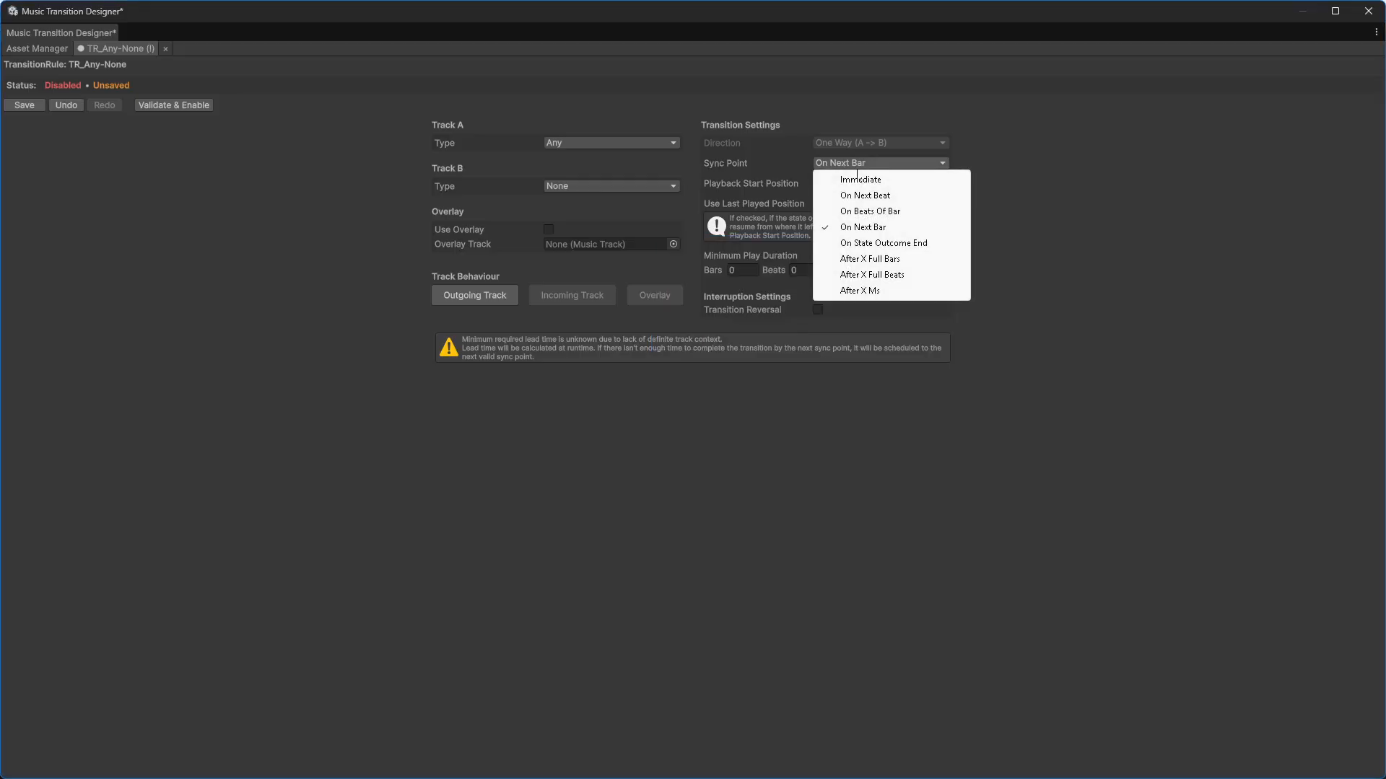
click(882, 181)
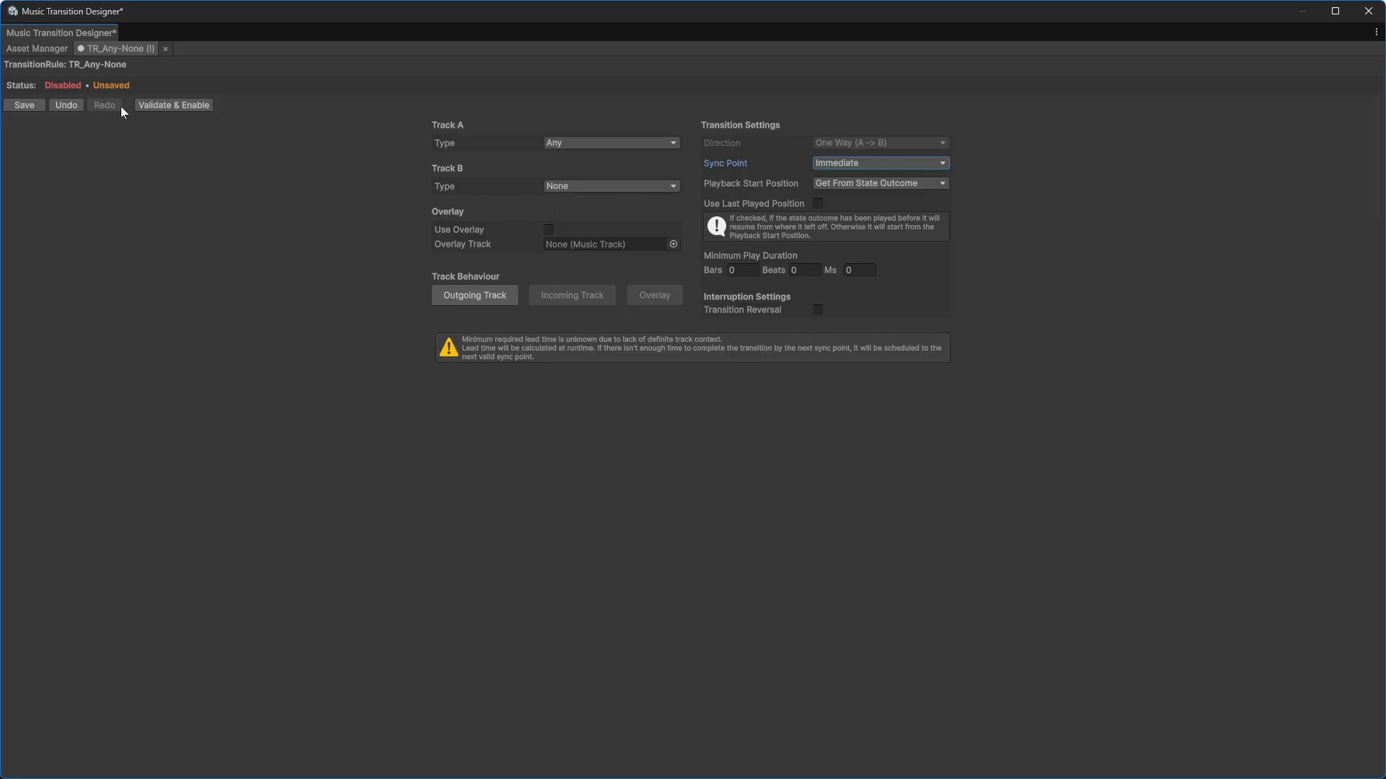
click(182, 102)
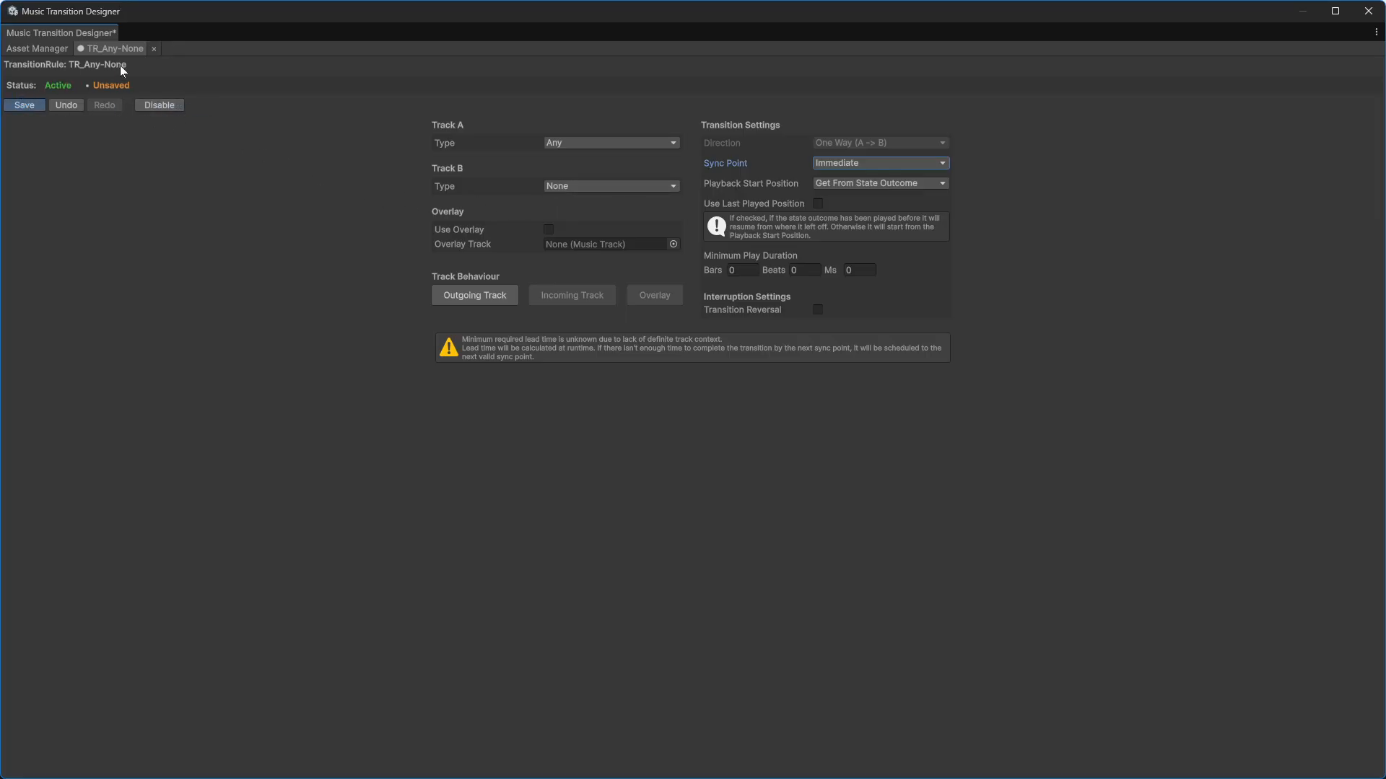
click(157, 51)
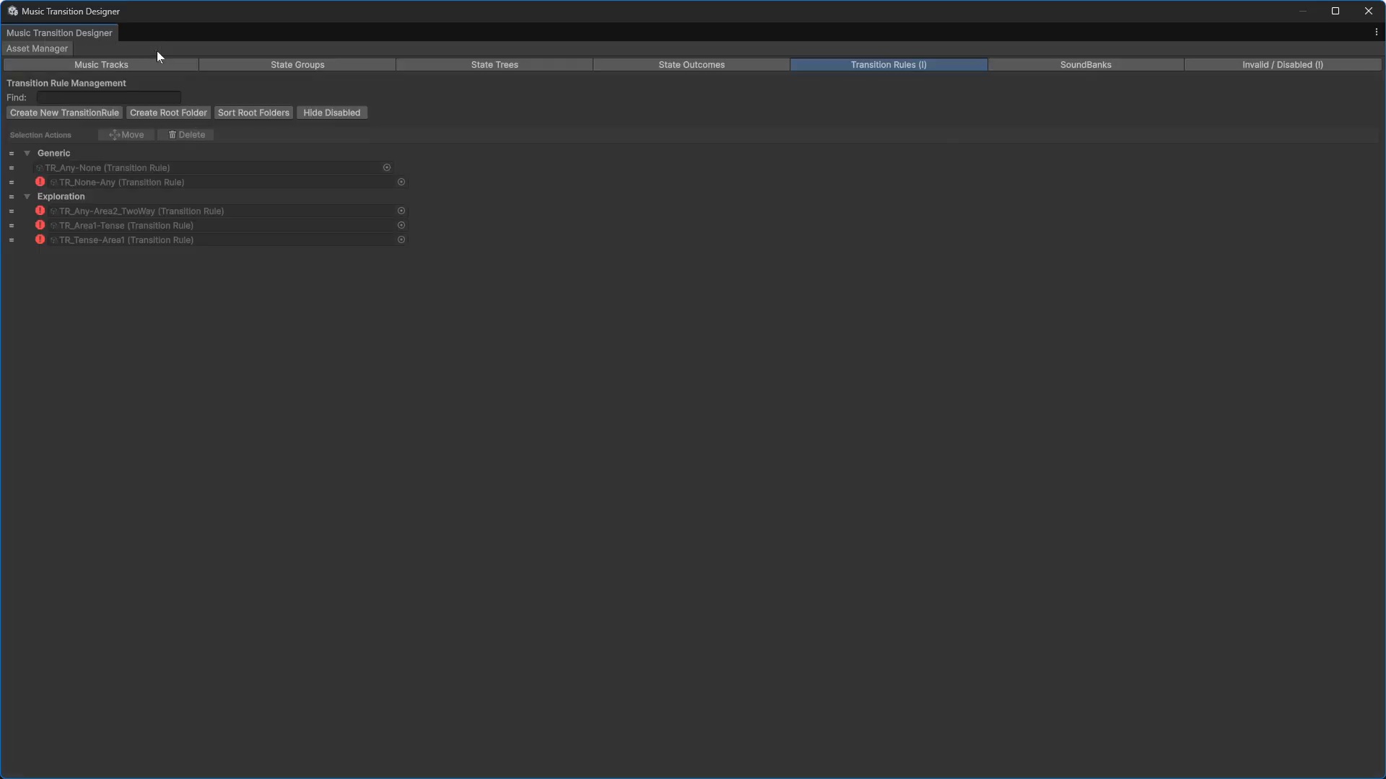
Step: Open TR_None-Any and set Track A's type to None and Track B's type to Any
double_click(116, 183)
click(546, 171)
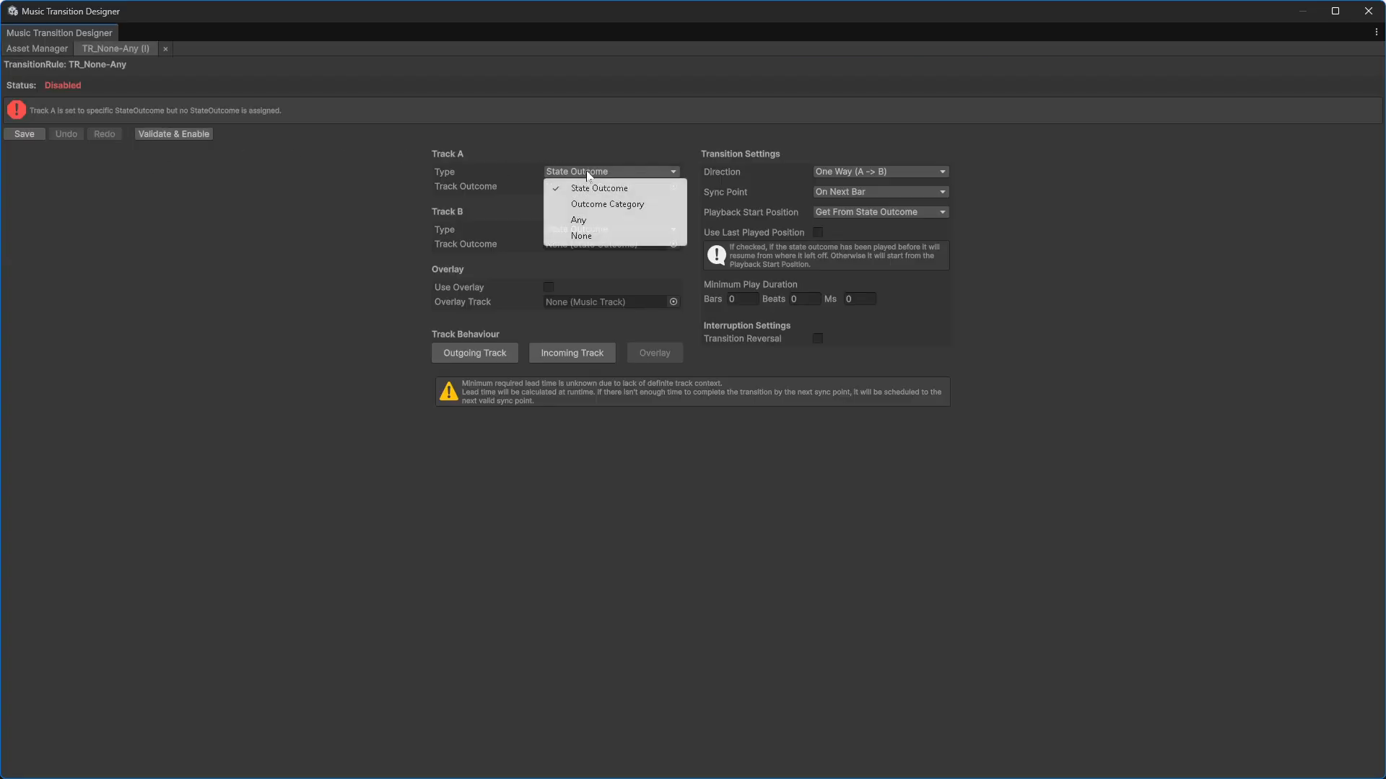
click(593, 235)
click(592, 215)
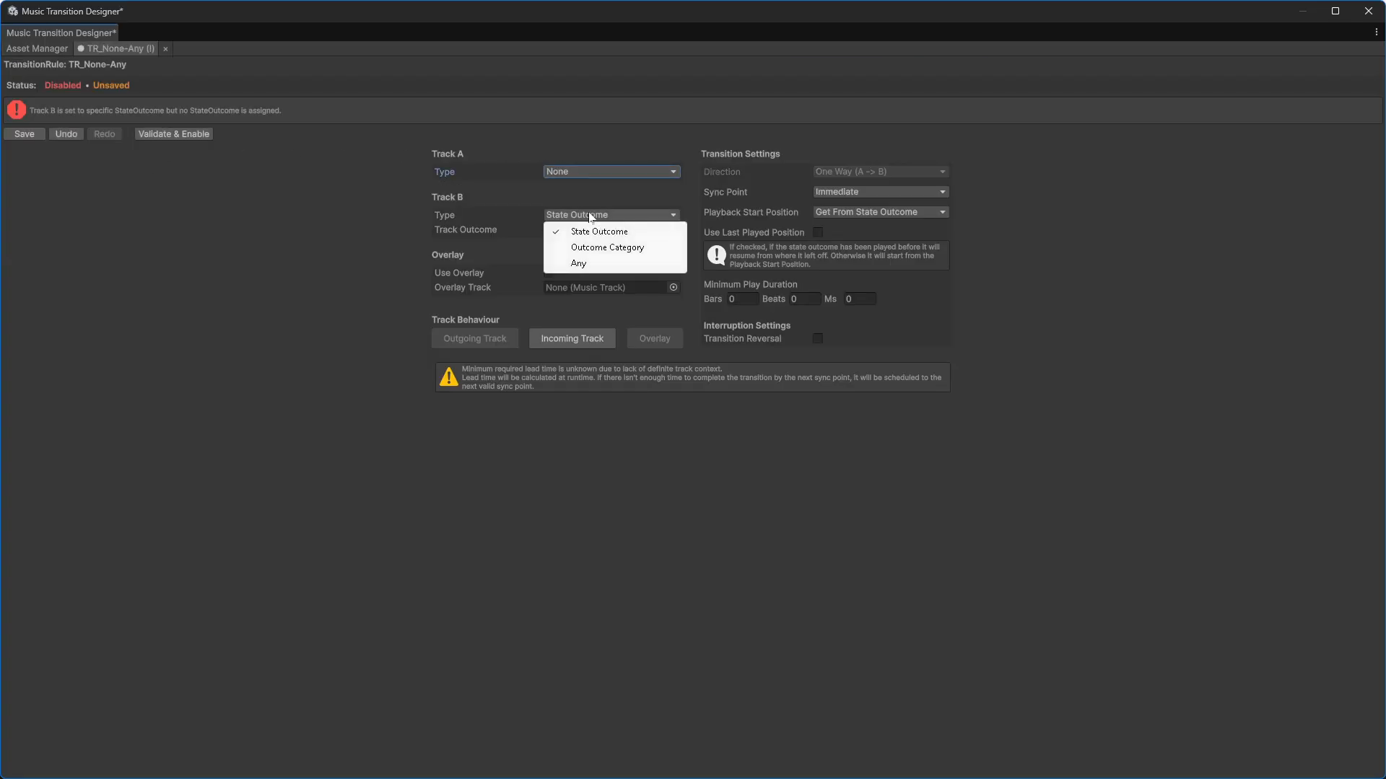
click(592, 263)
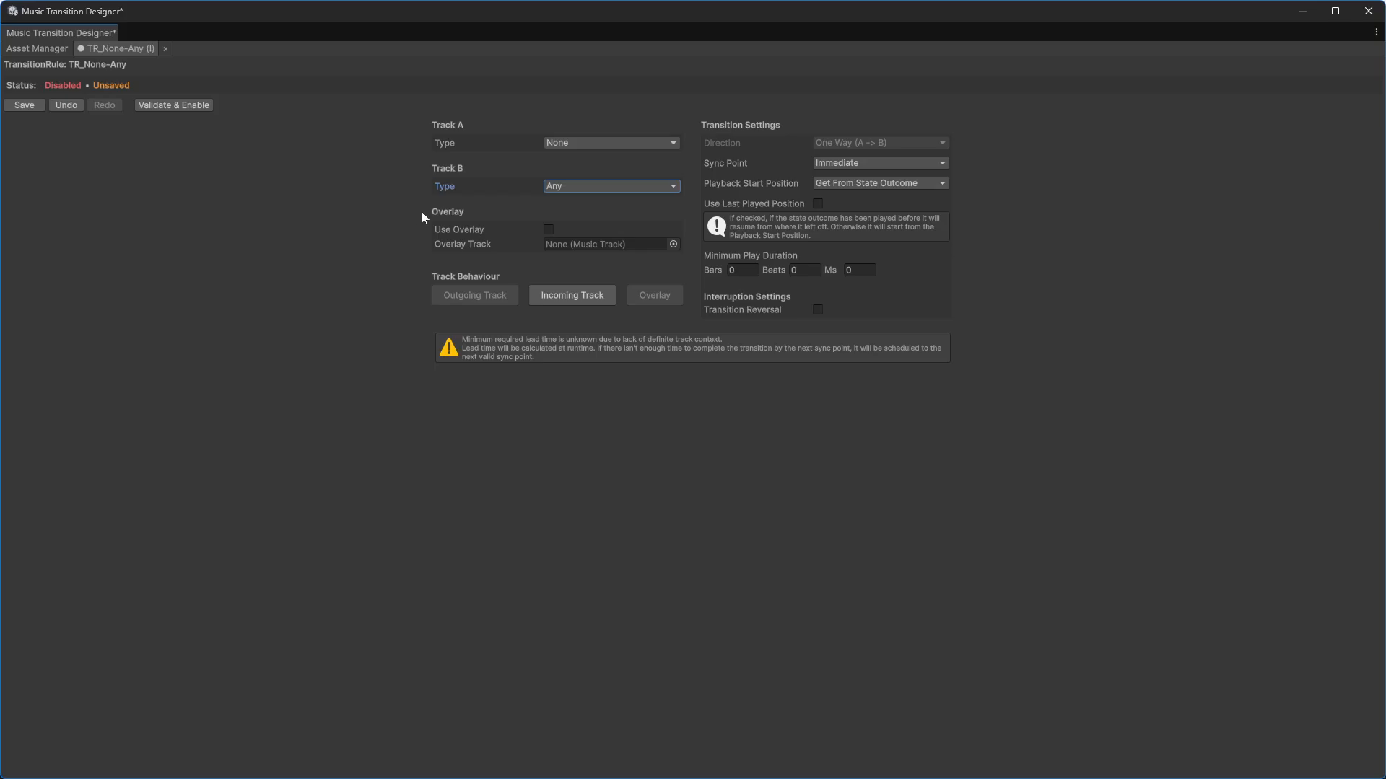
Step: Validate, enable and save TR_None-Any, and close its editor
click(578, 296)
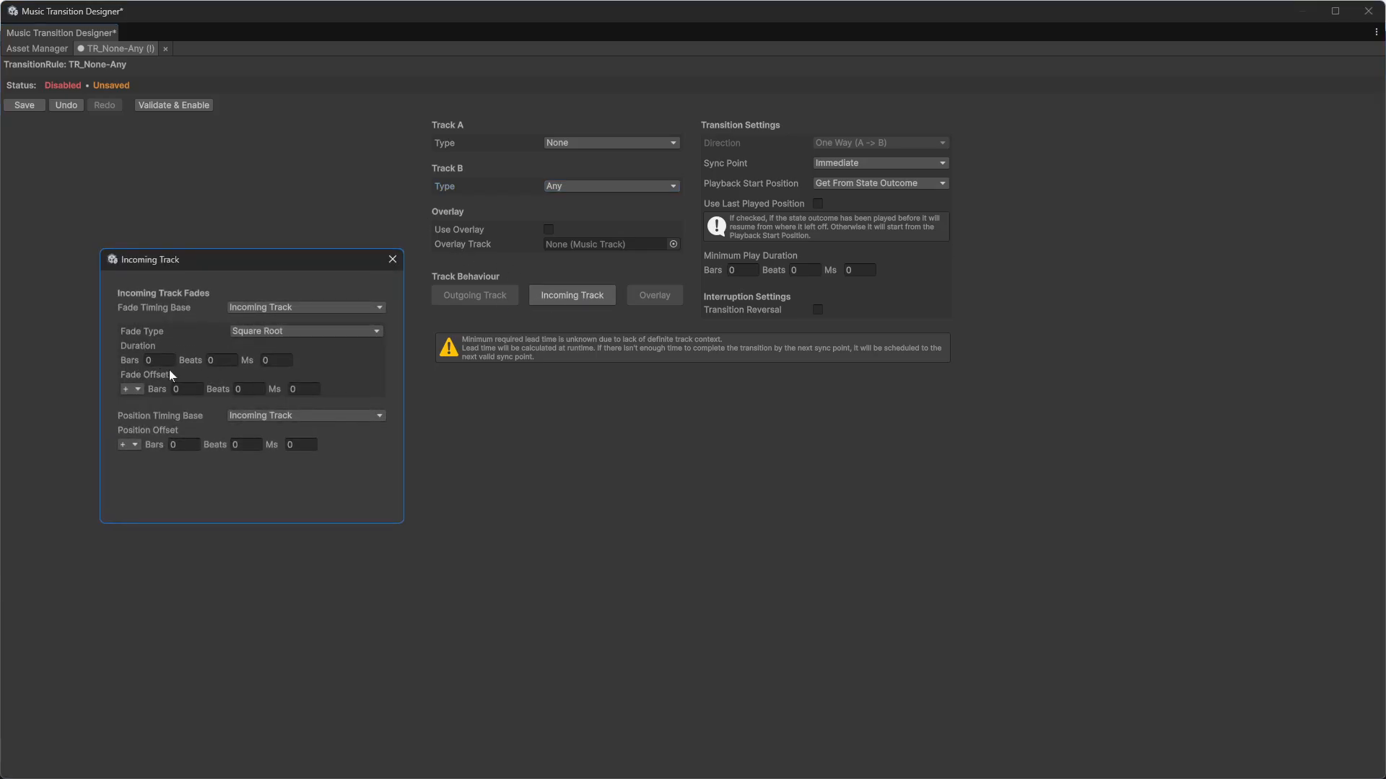
click(393, 260)
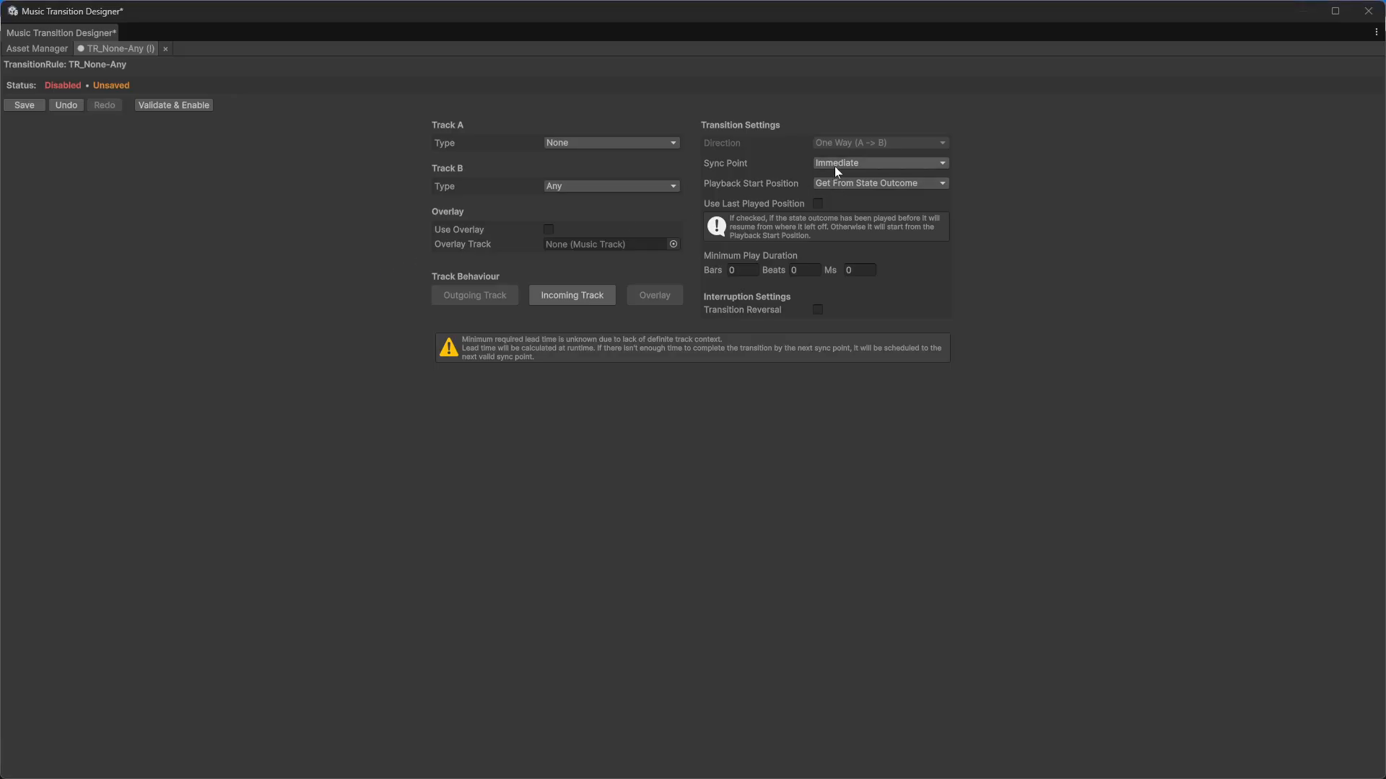
click(178, 107)
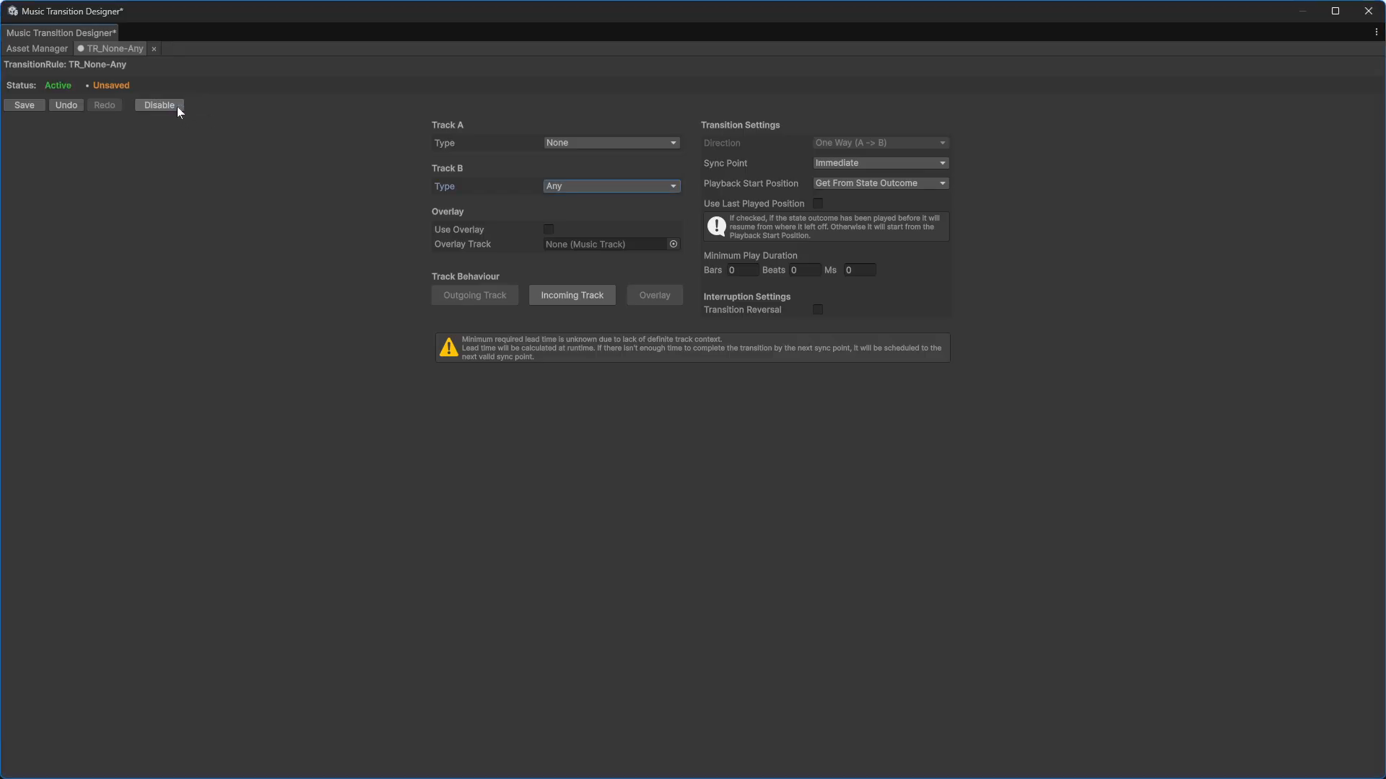
click(25, 106)
click(154, 48)
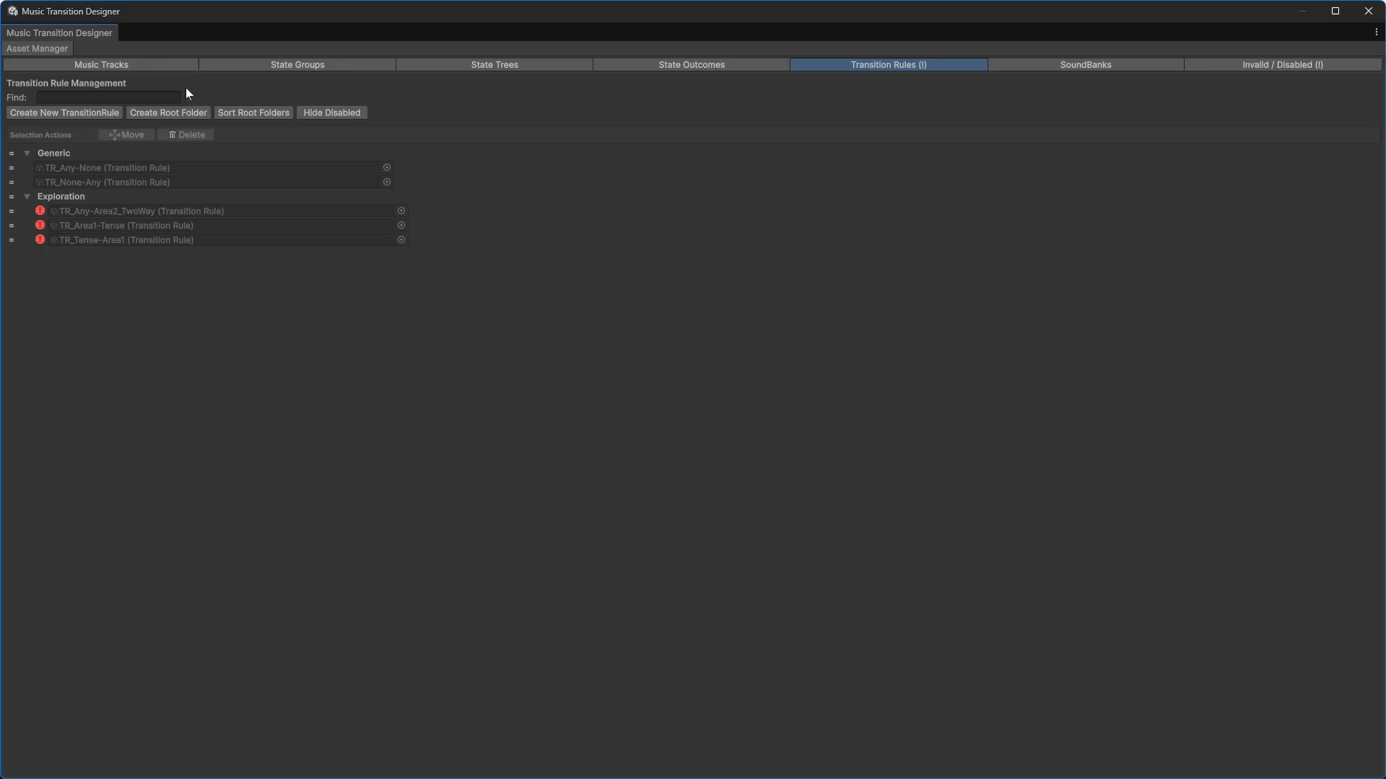
Step: Open TR_Any-Area2_TwoWay, set Track A's type to Any and assign SO_Area2 as Track B's state outcome
double_click(127, 210)
click(576, 171)
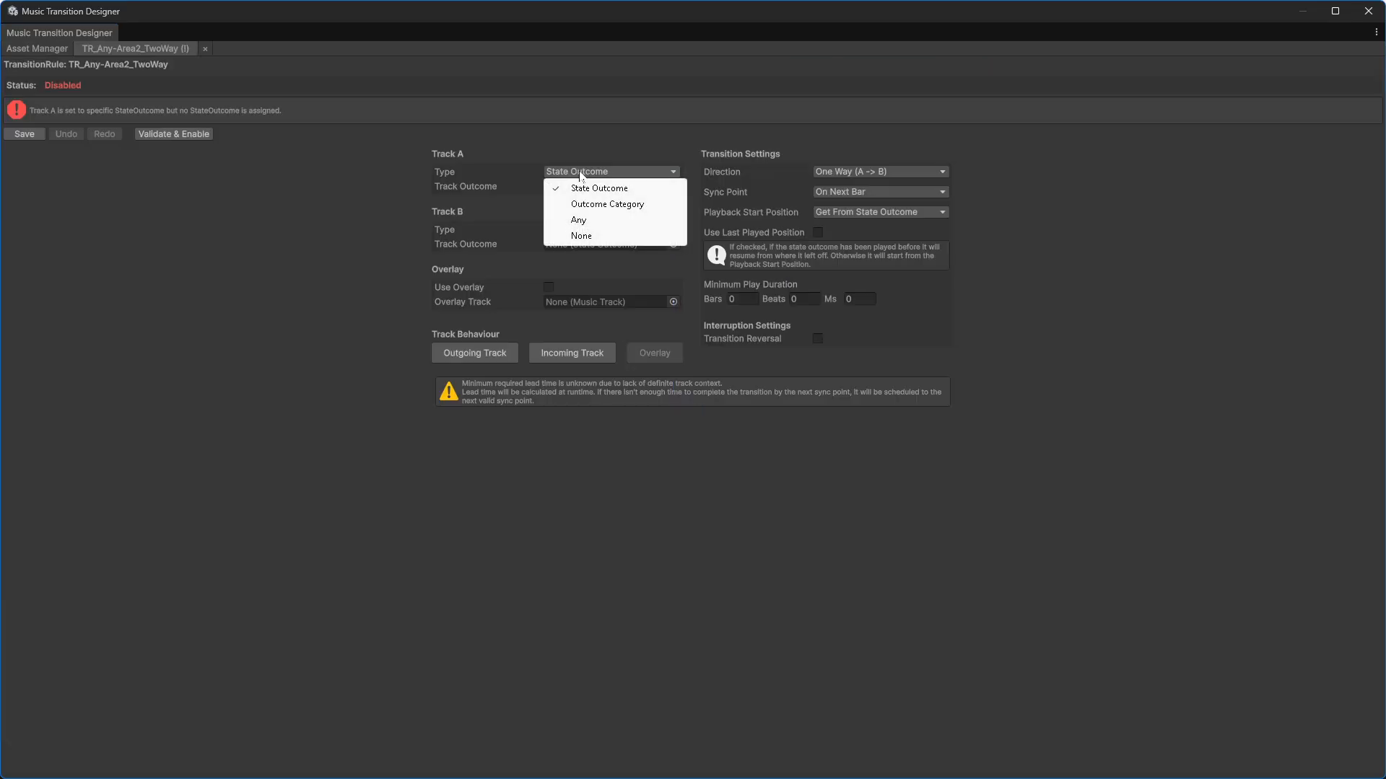
click(583, 222)
click(582, 214)
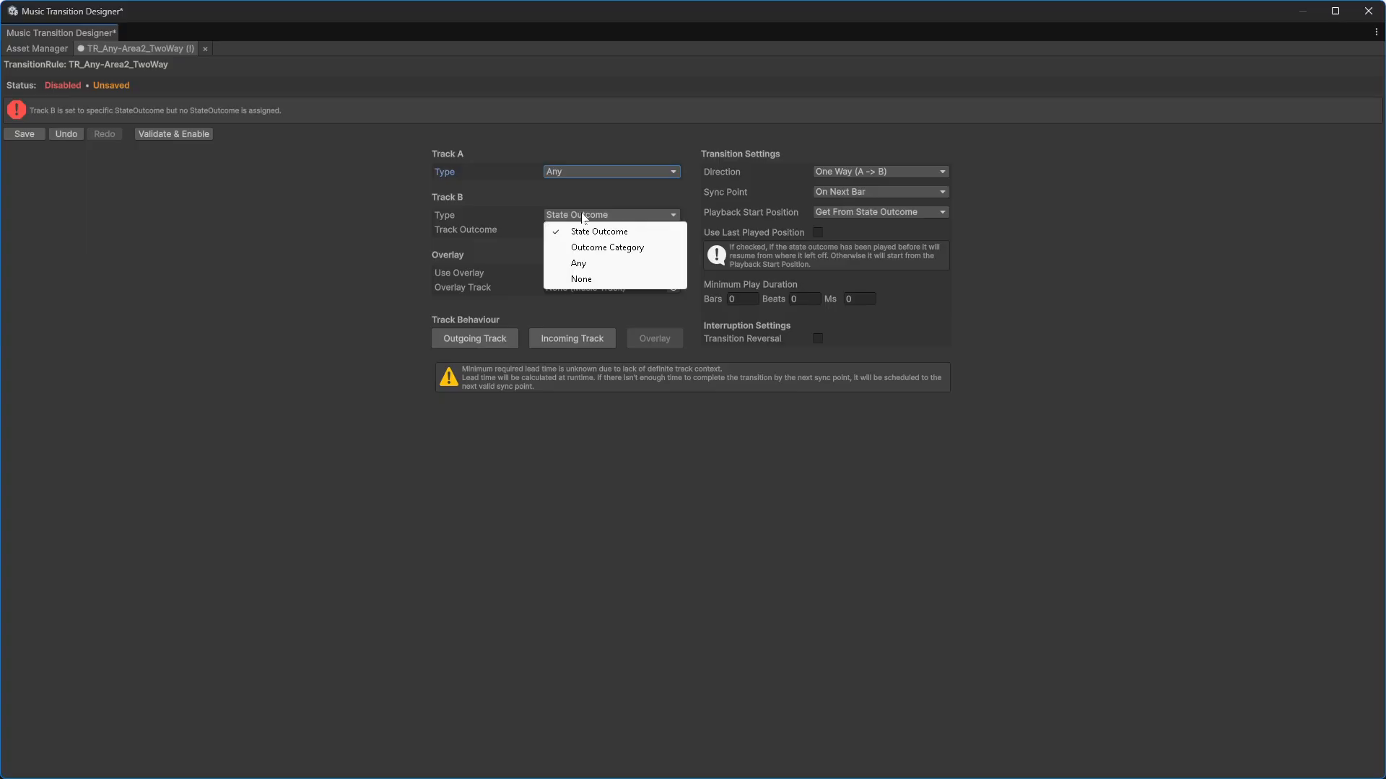
click(588, 232)
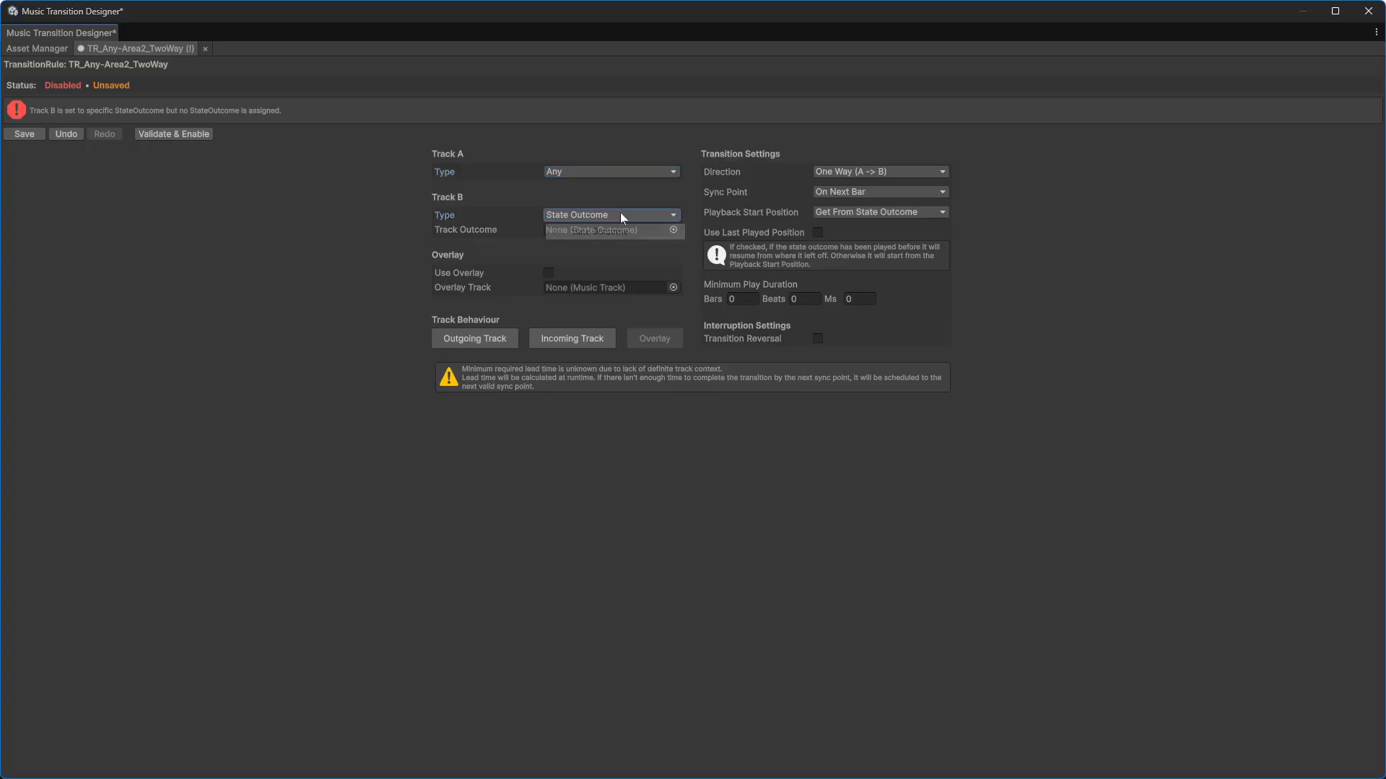
click(673, 230)
double_click(738, 288)
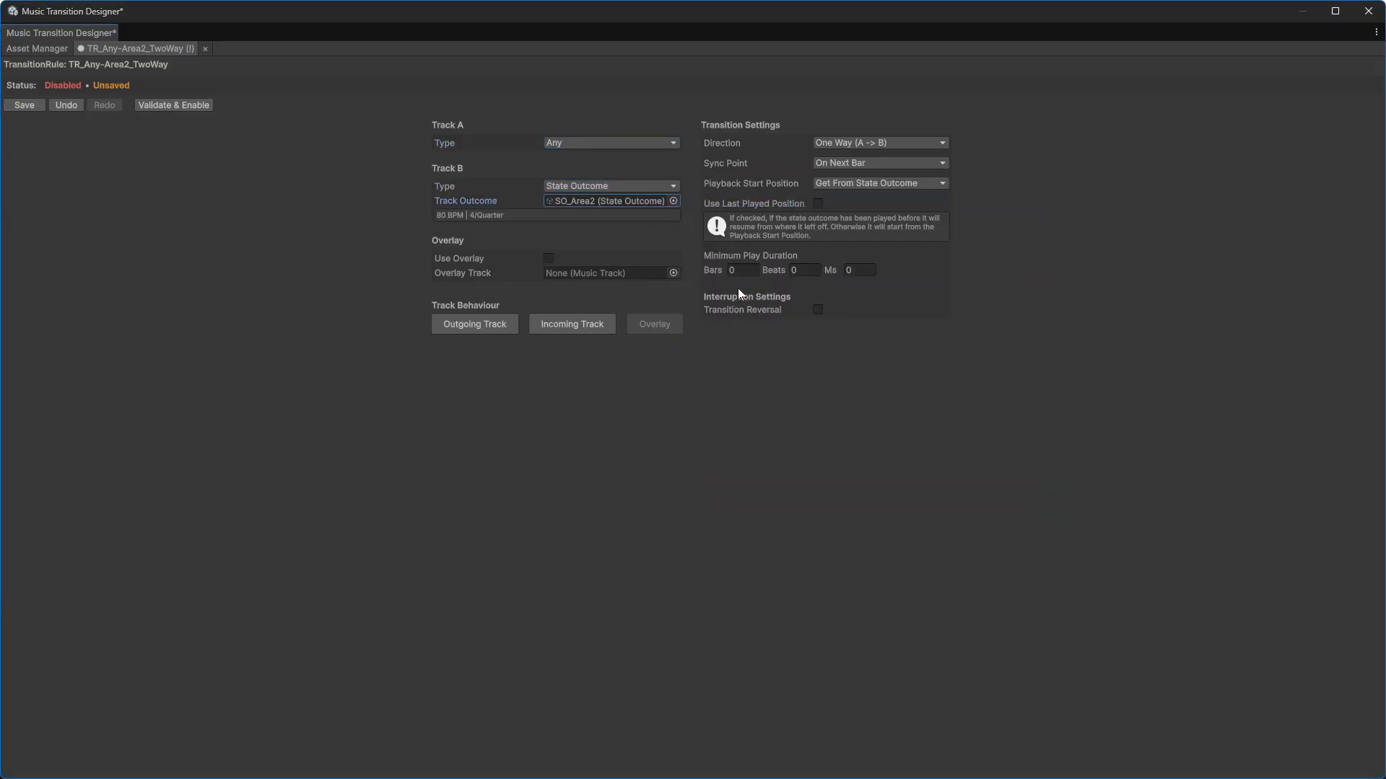
Step: Set the direction to Bidirectional and the sync point to On Beats Of Bar with beats 1 and 3
click(862, 144)
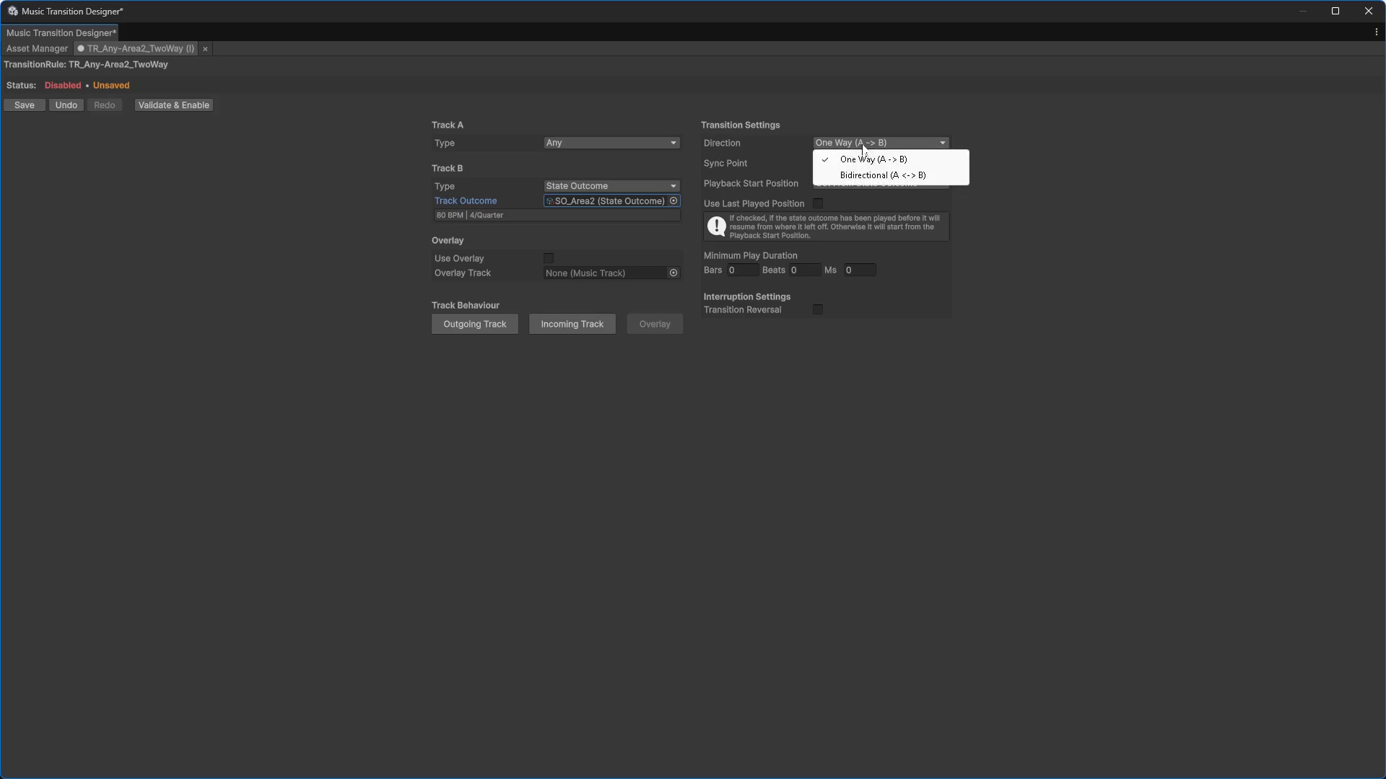
click(868, 176)
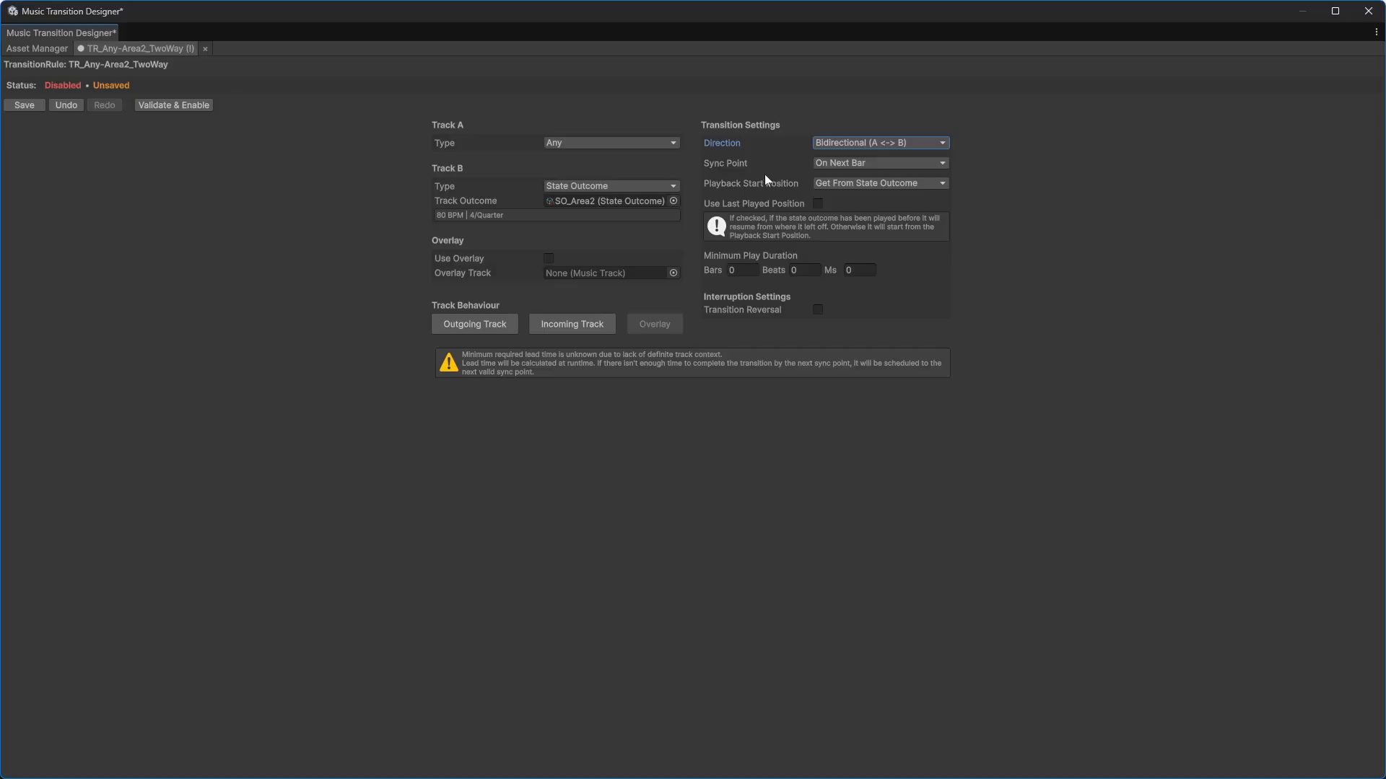
click(887, 164)
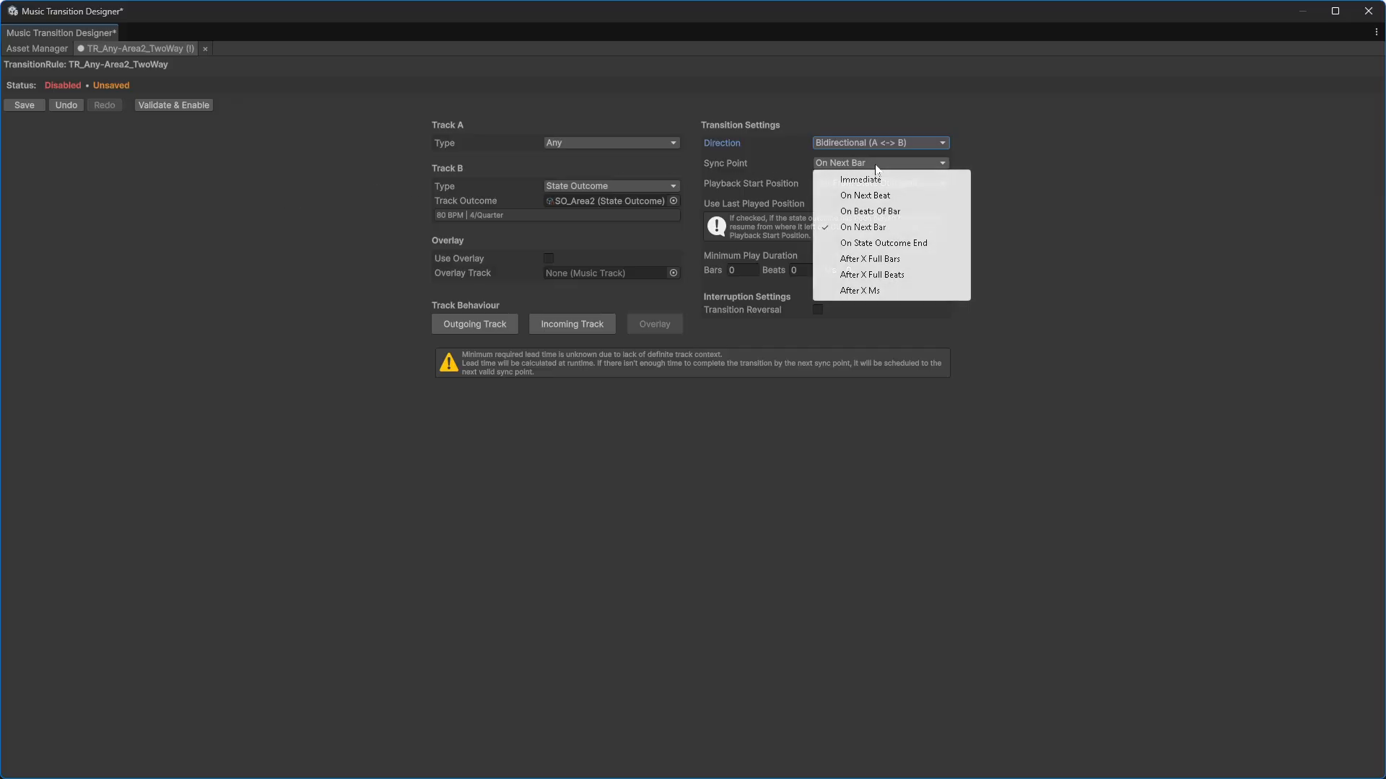
click(894, 212)
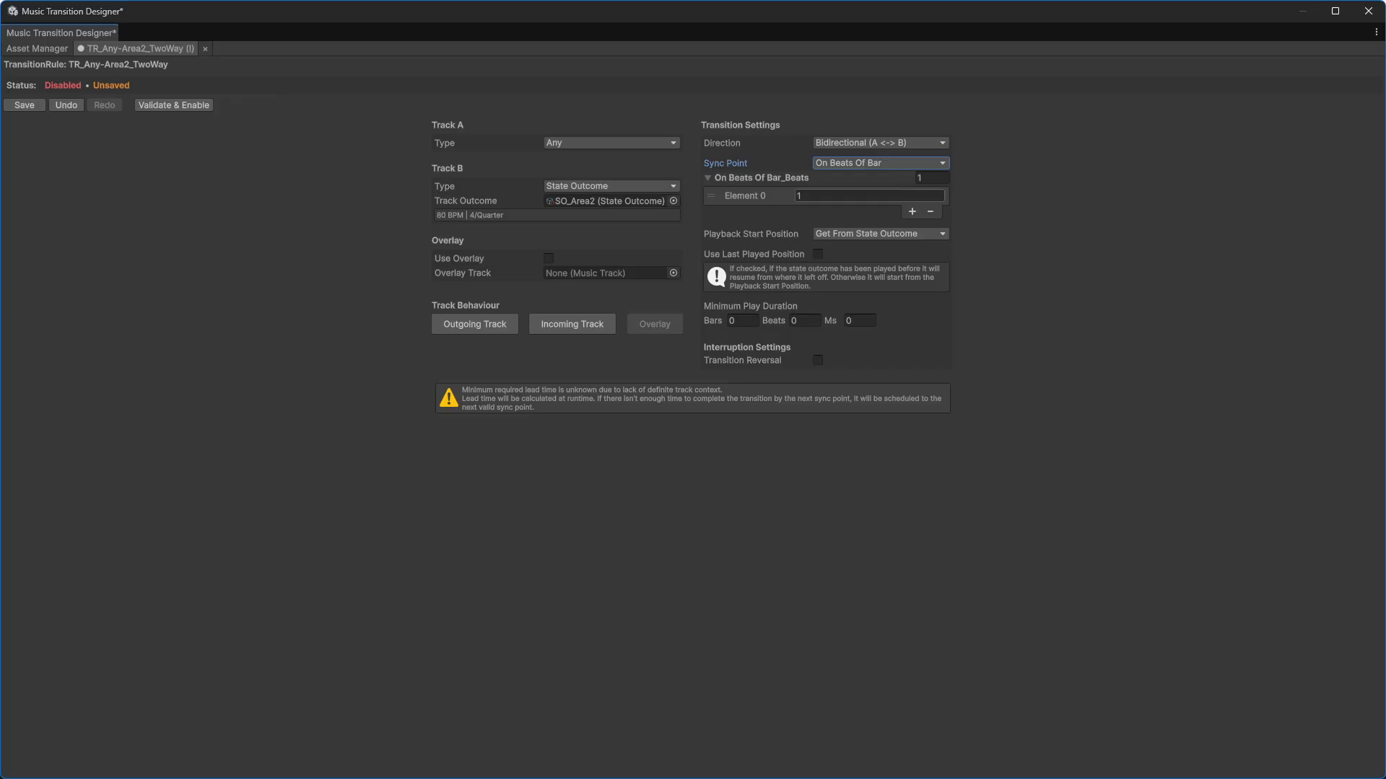
click(912, 212)
click(836, 210)
text(3)
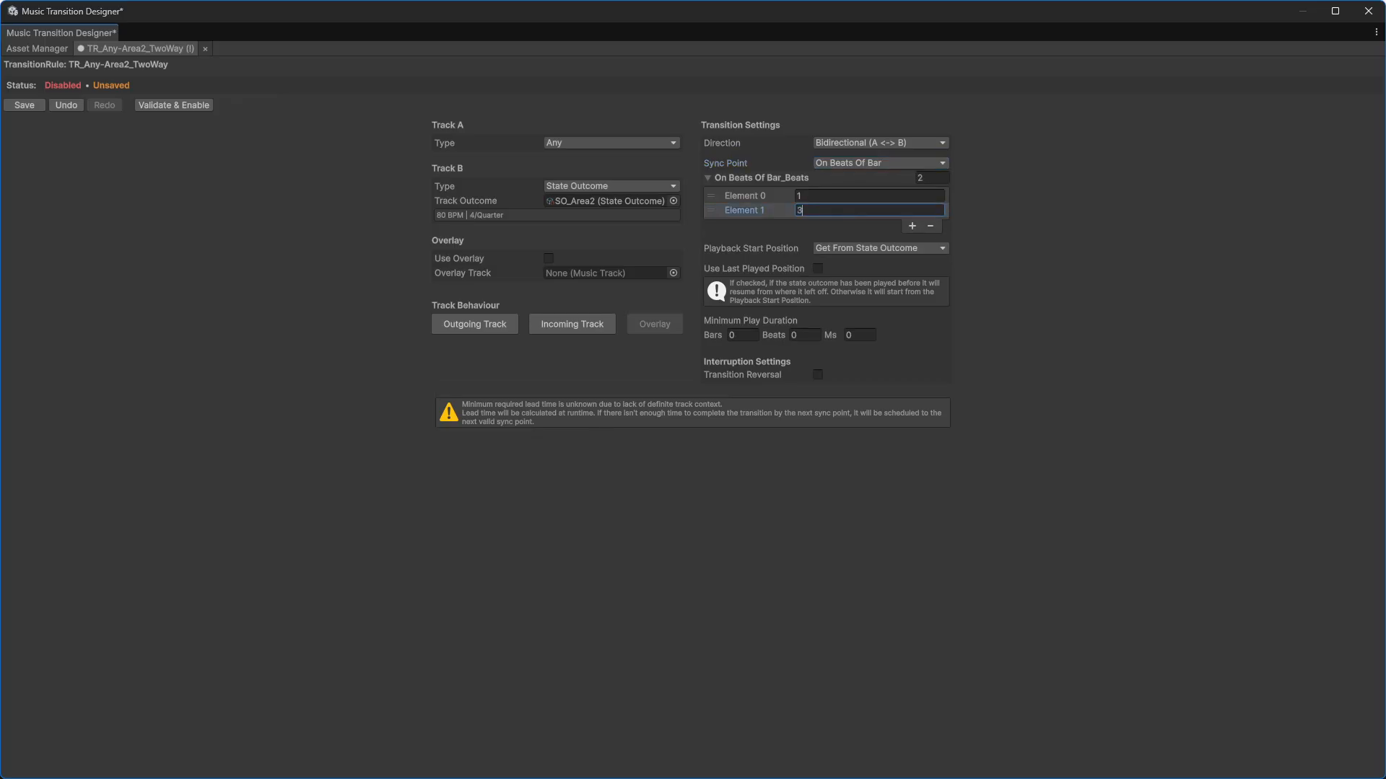
Step: Set both the outgoing and incoming track fade durations to 2 bars
click(501, 326)
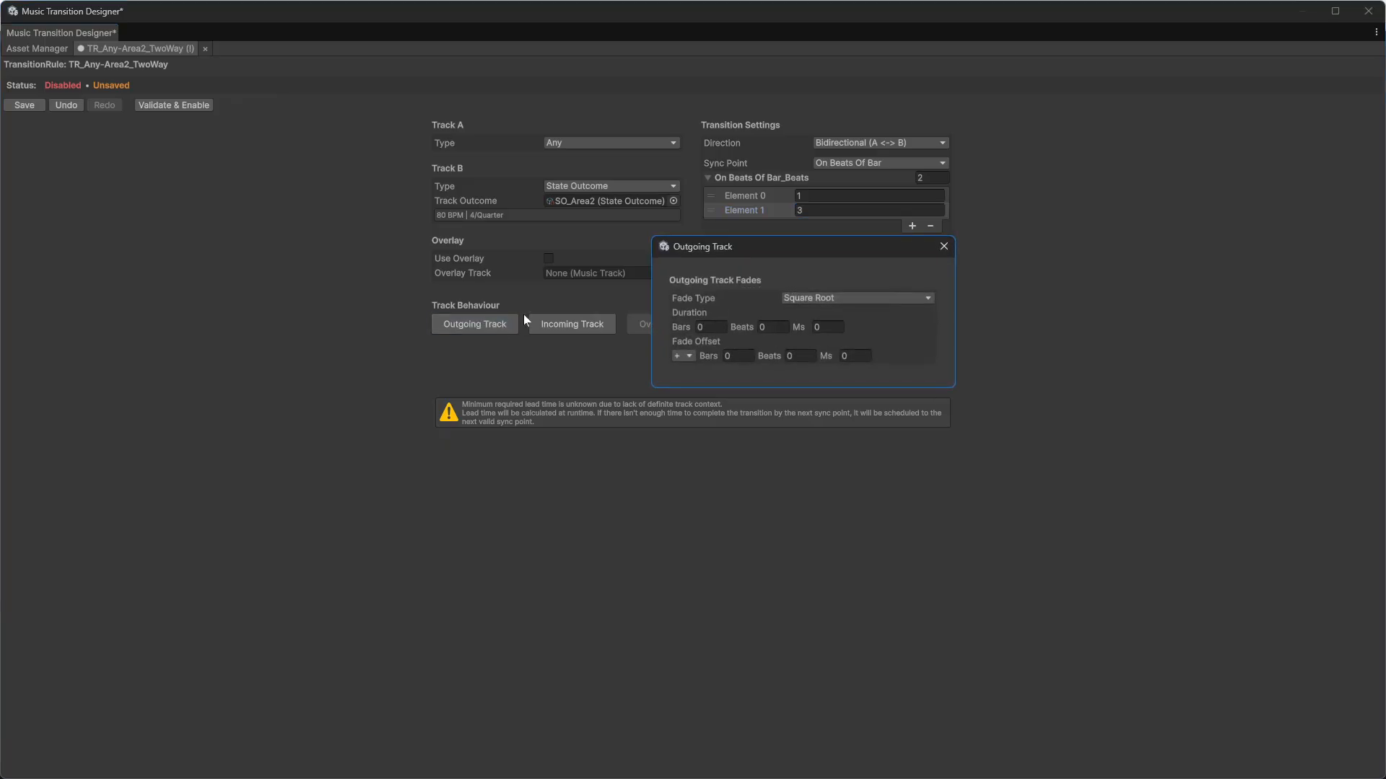
click(711, 328)
text(2)
click(944, 248)
click(560, 320)
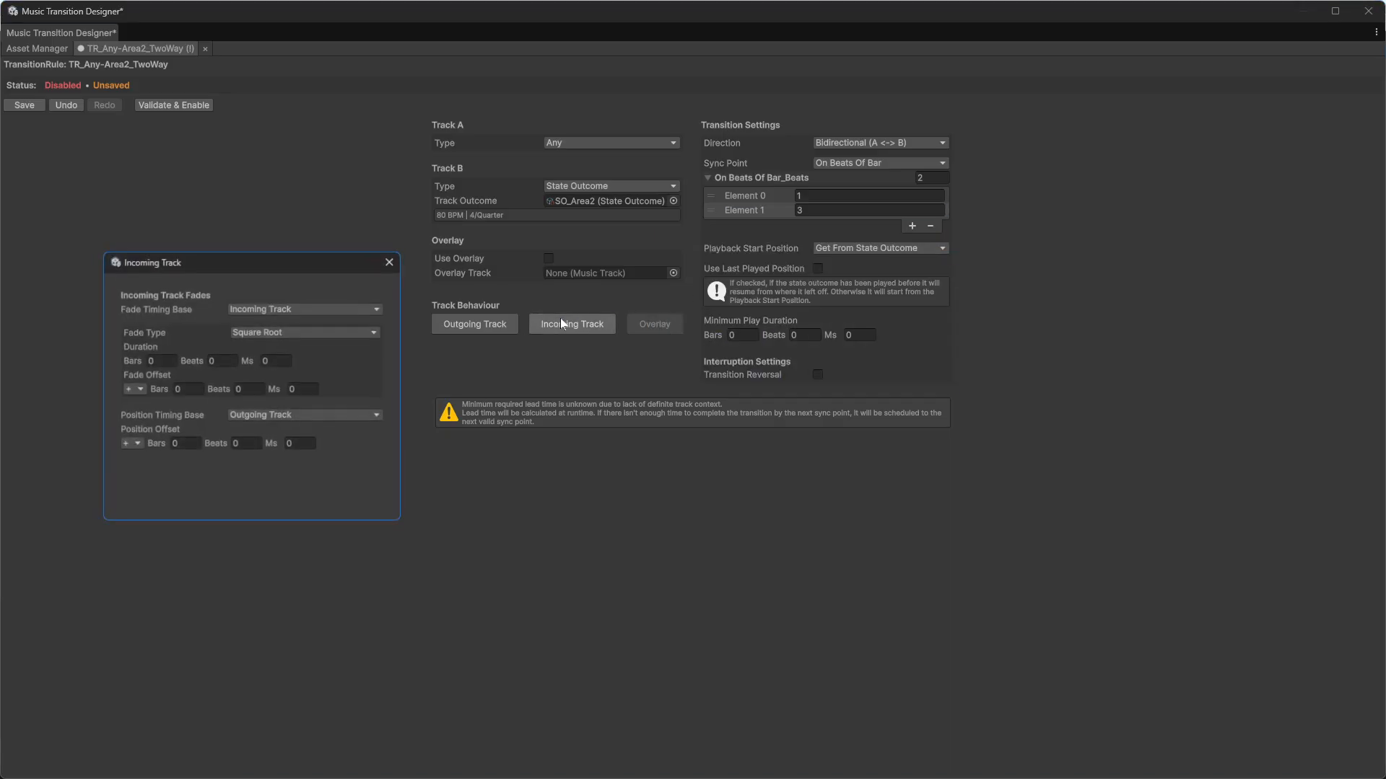
click(171, 353)
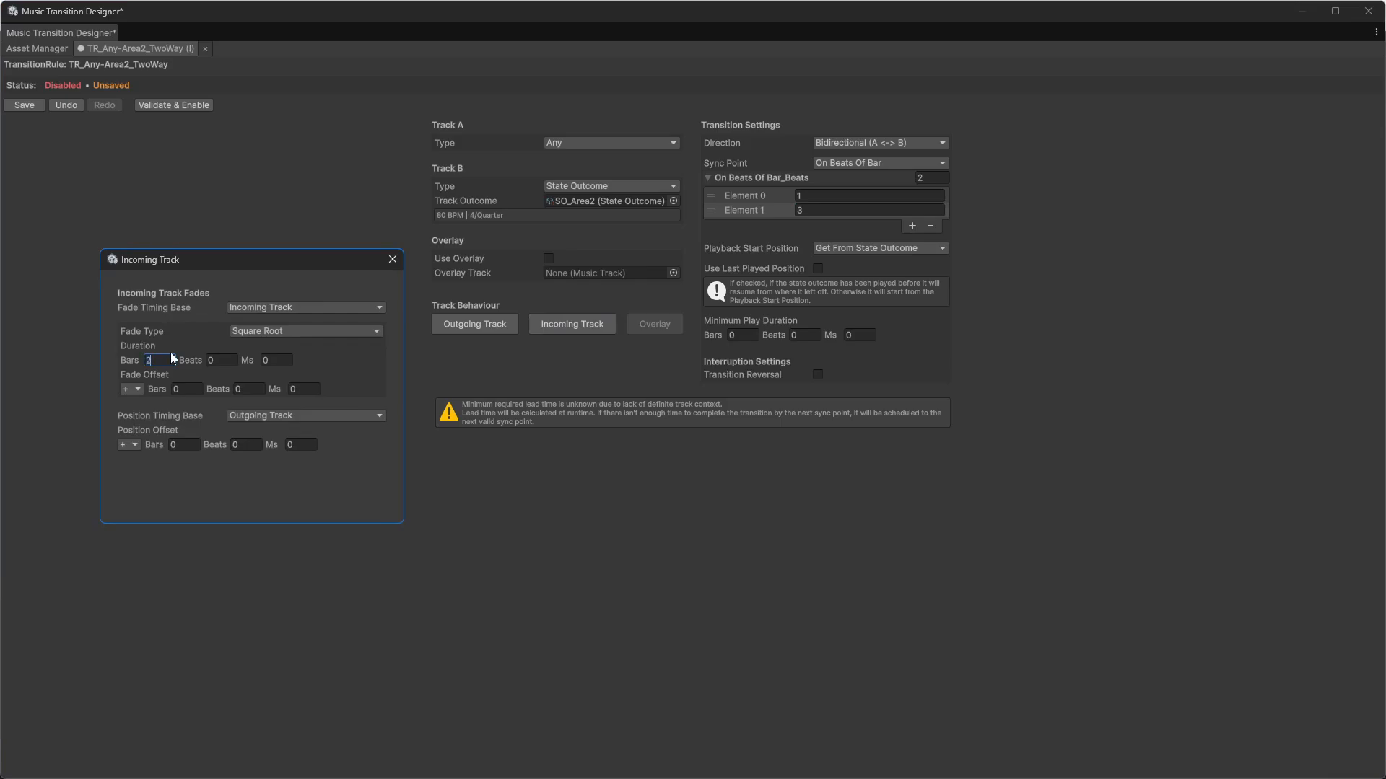
click(394, 262)
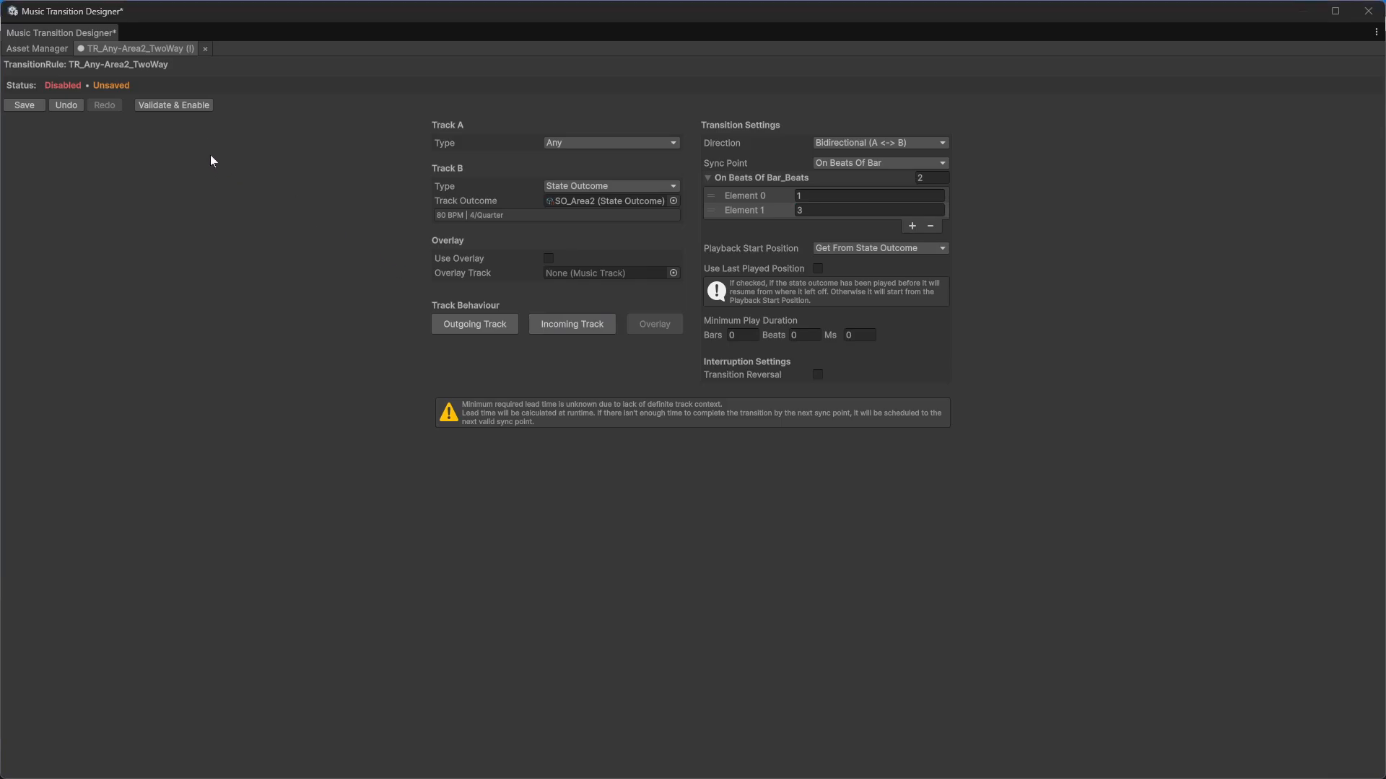
Step: Validate, enable and save the TR_Any-Area2_TwoWay rule
click(167, 105)
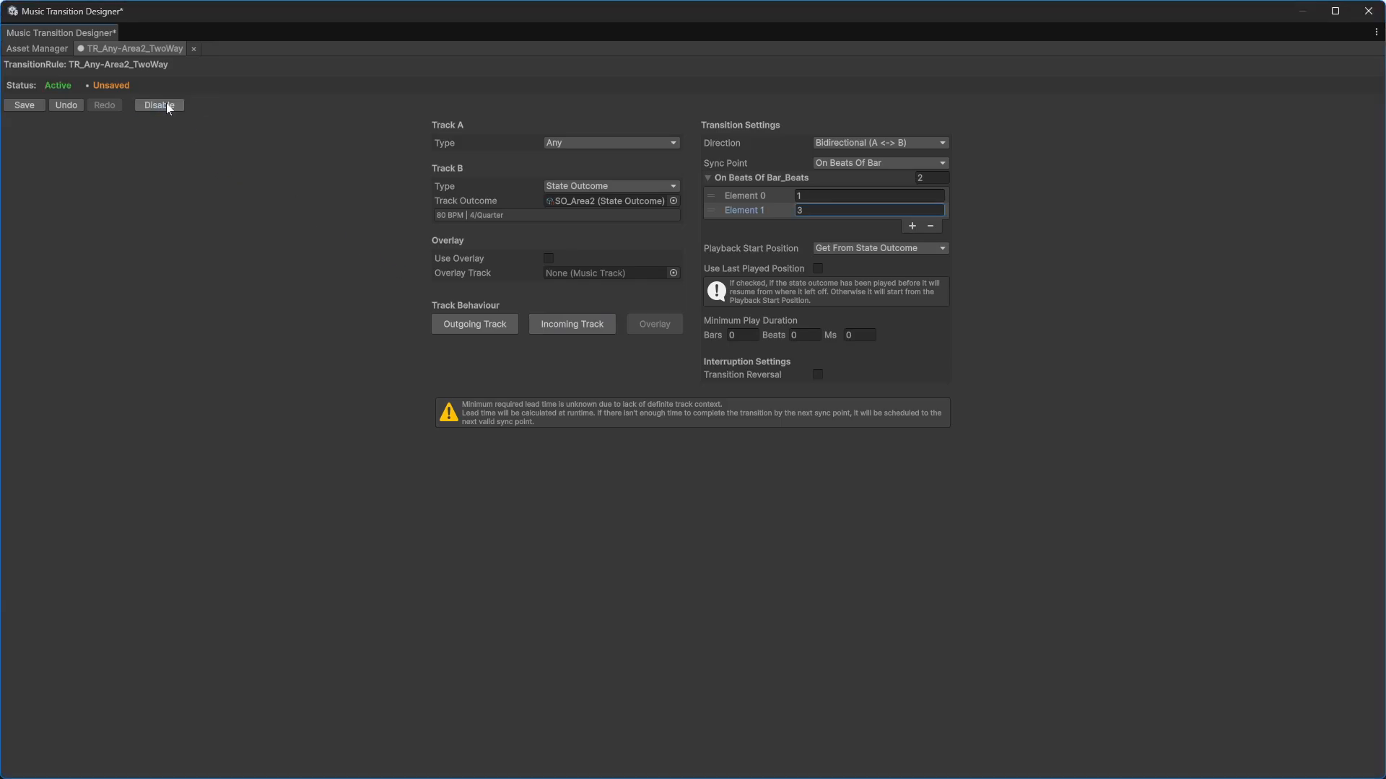
click(25, 106)
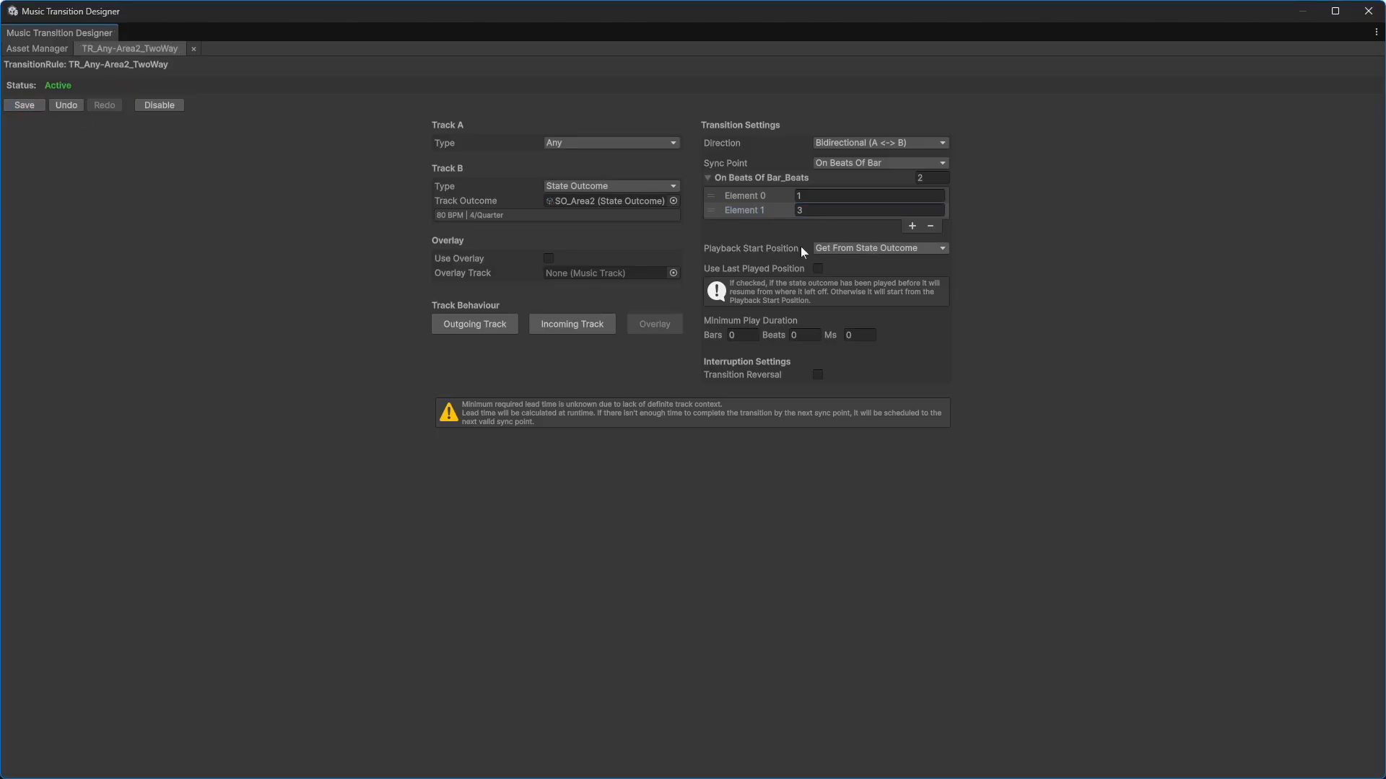
Step: Set the TR_Any-Area2_TwoWay rule's playback start position to Sync Real Time
click(862, 249)
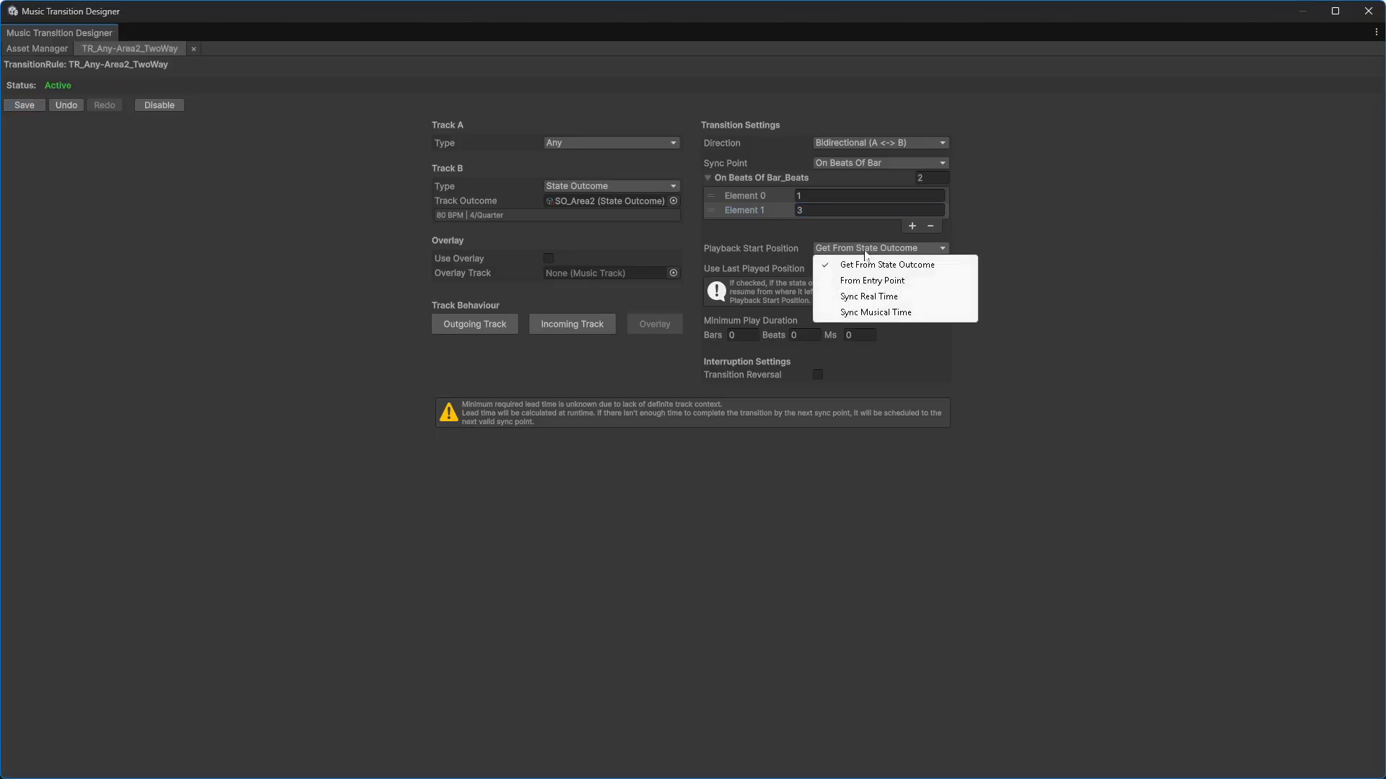
click(890, 297)
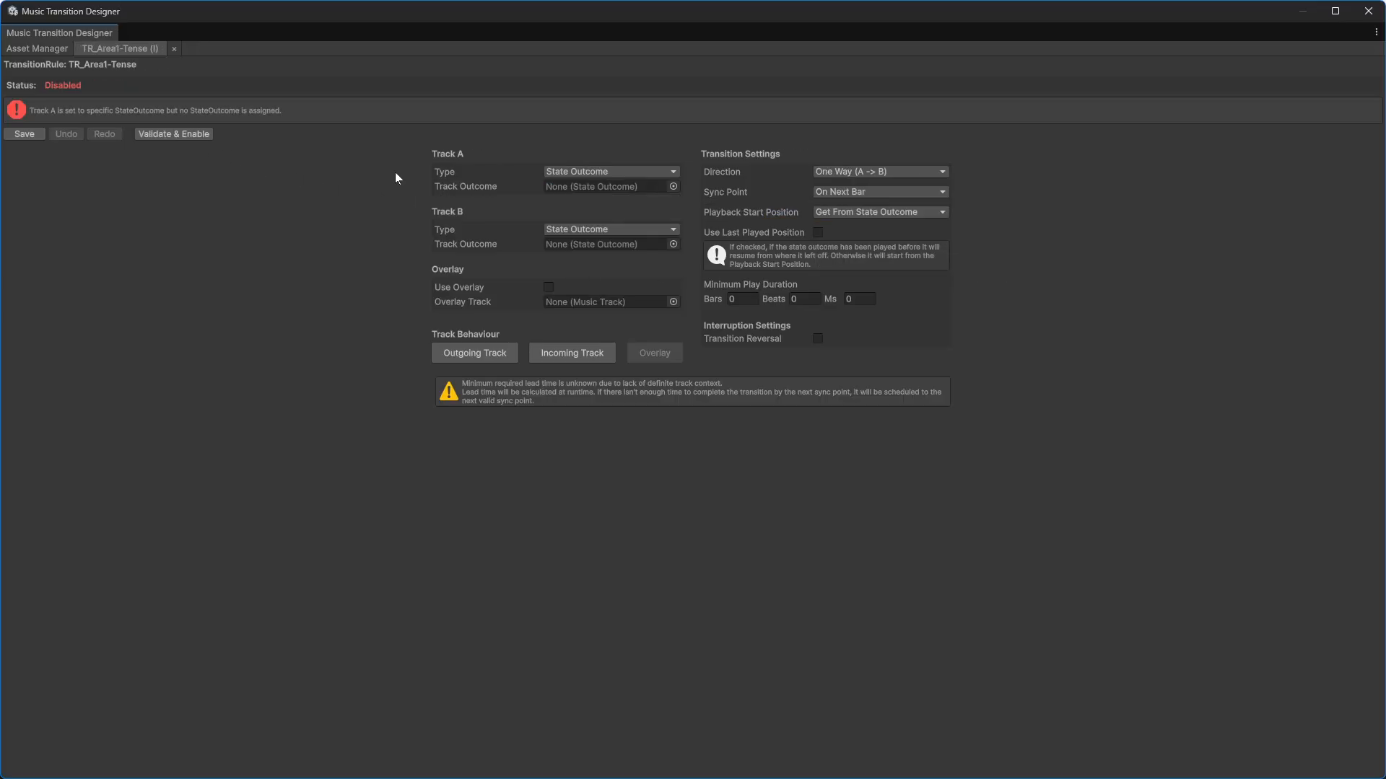
Step: In TR_Area1-Tense, assign SO_Area1 as Track A's state outcome and SO_Tension as Track B's
click(673, 186)
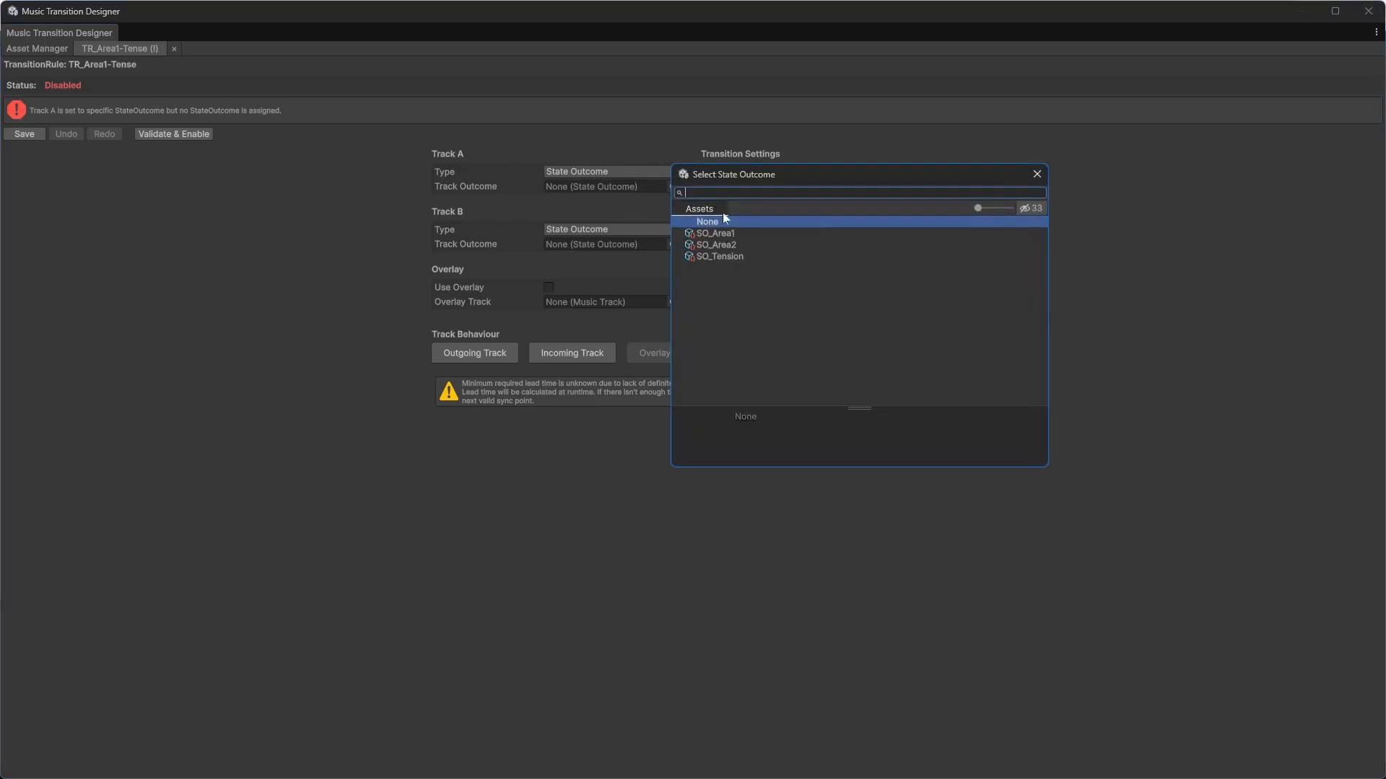
click(730, 231)
double_click(731, 232)
click(674, 258)
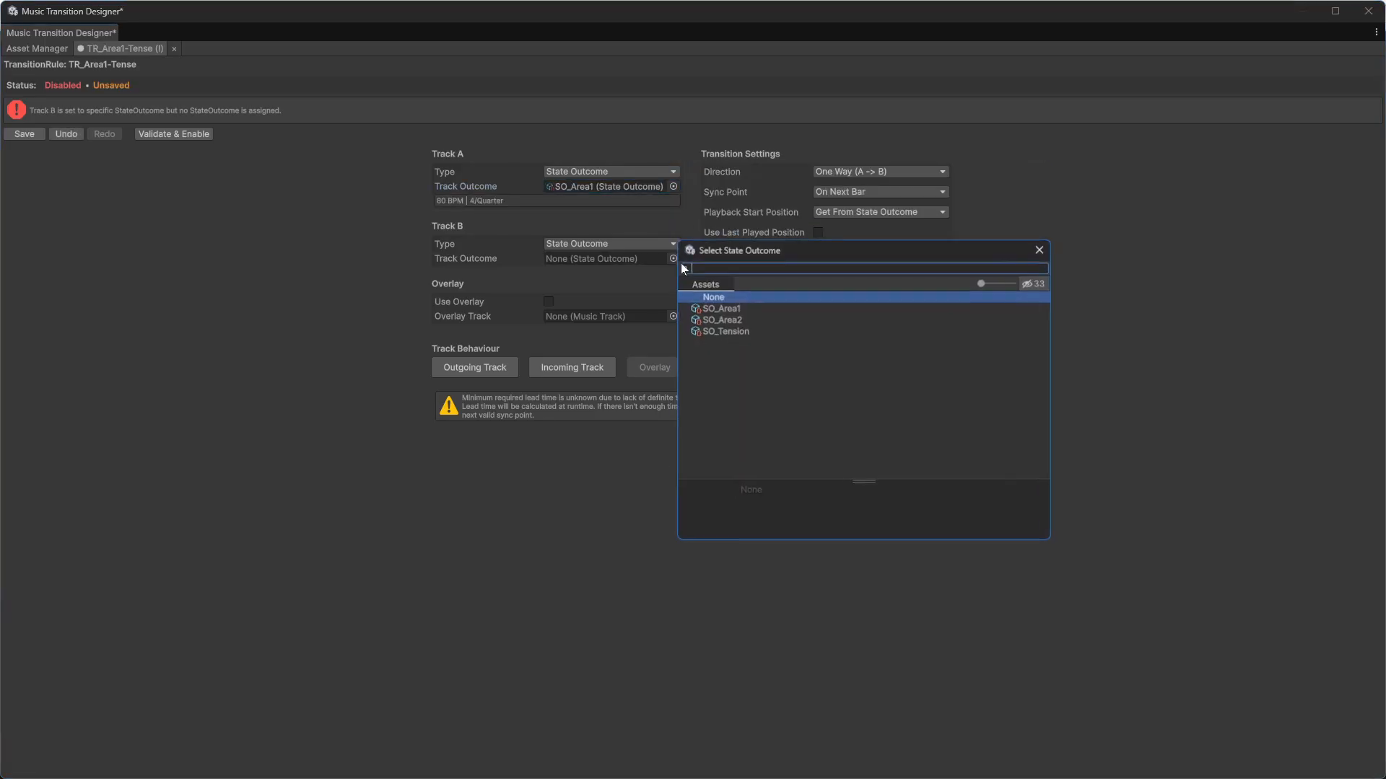
click(738, 331)
double_click(738, 330)
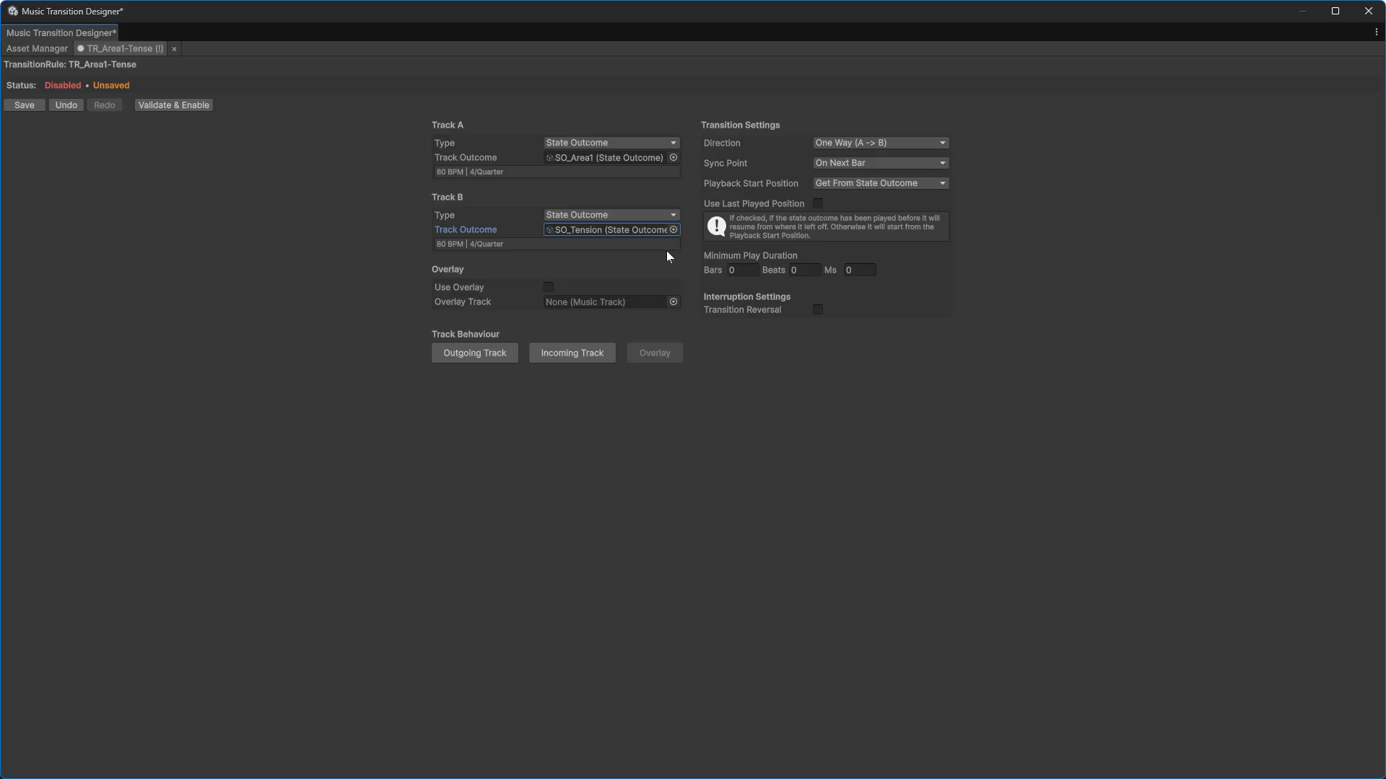
Step: Set the sync point to On Beats Of Bar and add a second beat of 3
click(852, 163)
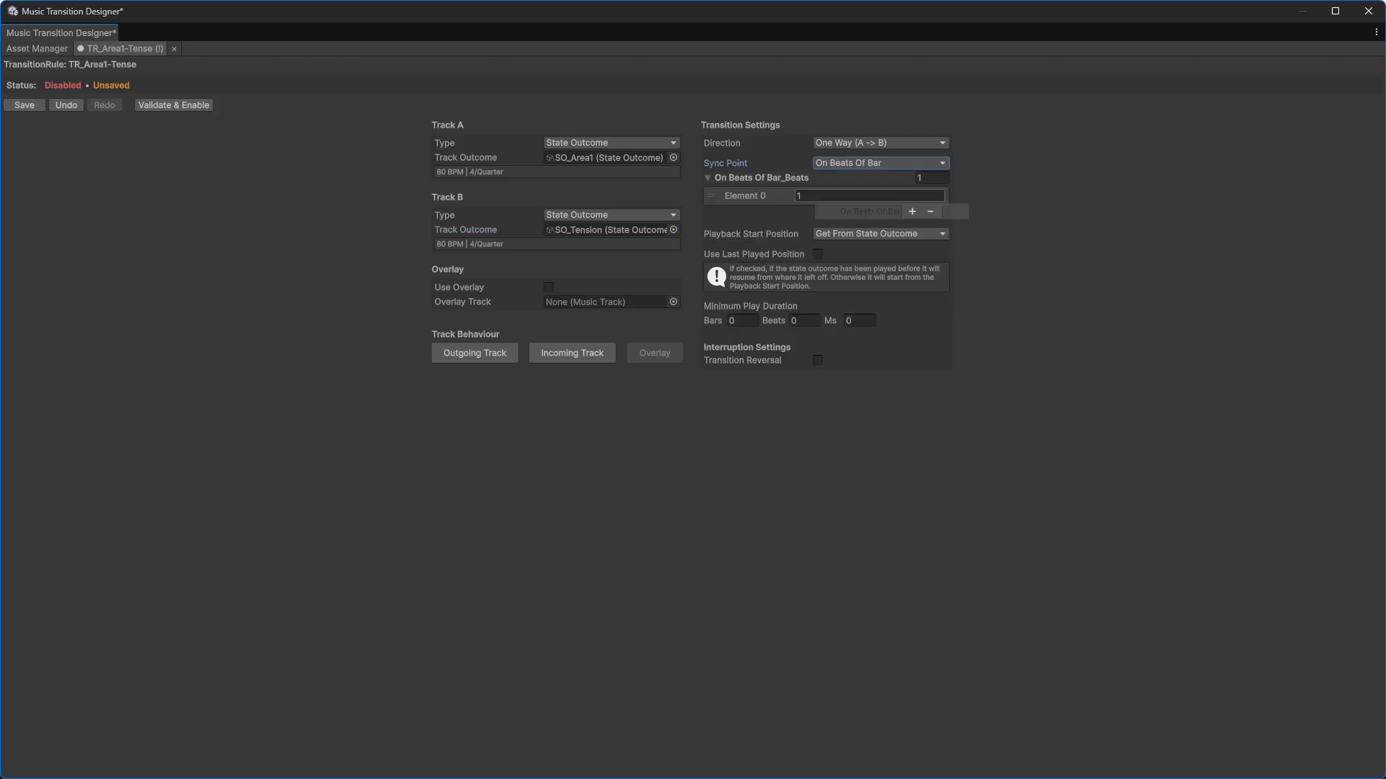
click(912, 211)
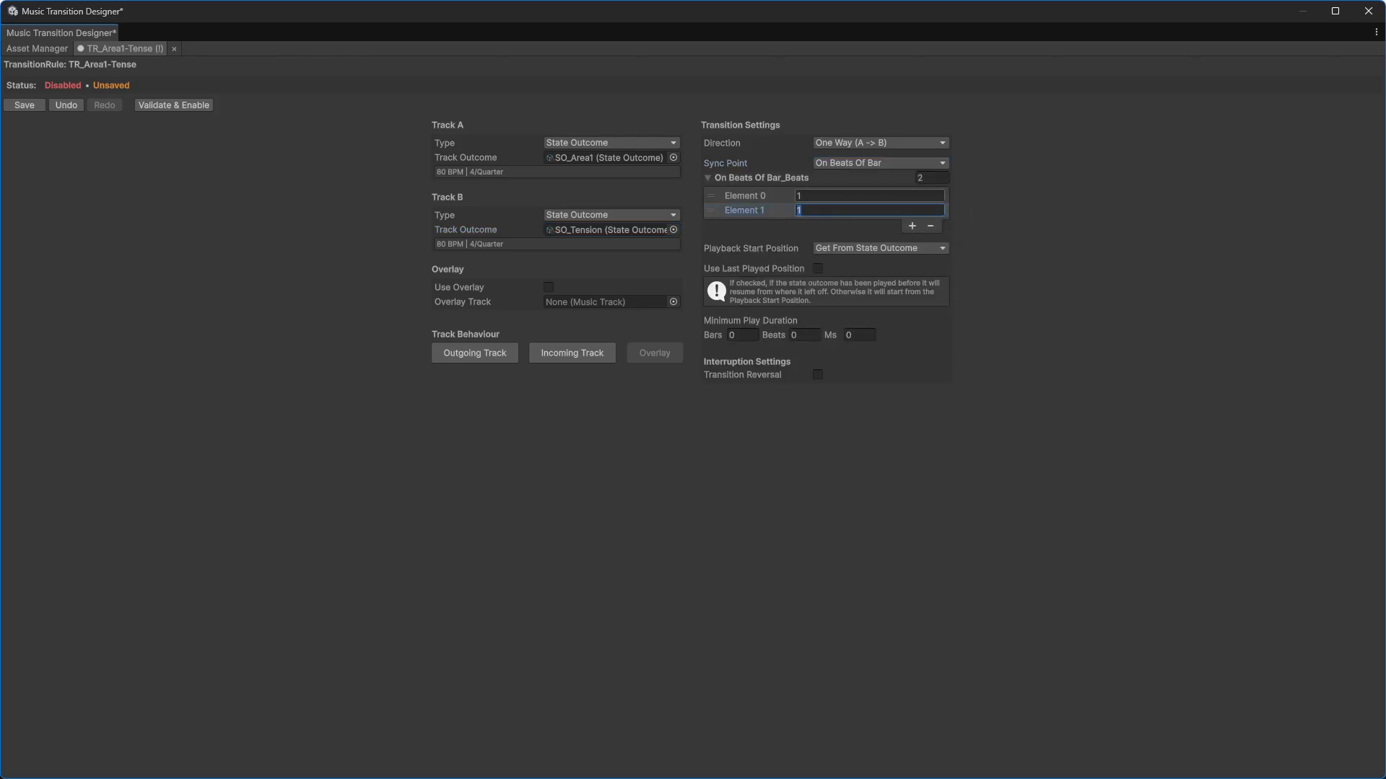
text(3)
Step: Set the playback start position to Sync Real Time and the minimum play duration to 1 bar
click(845, 249)
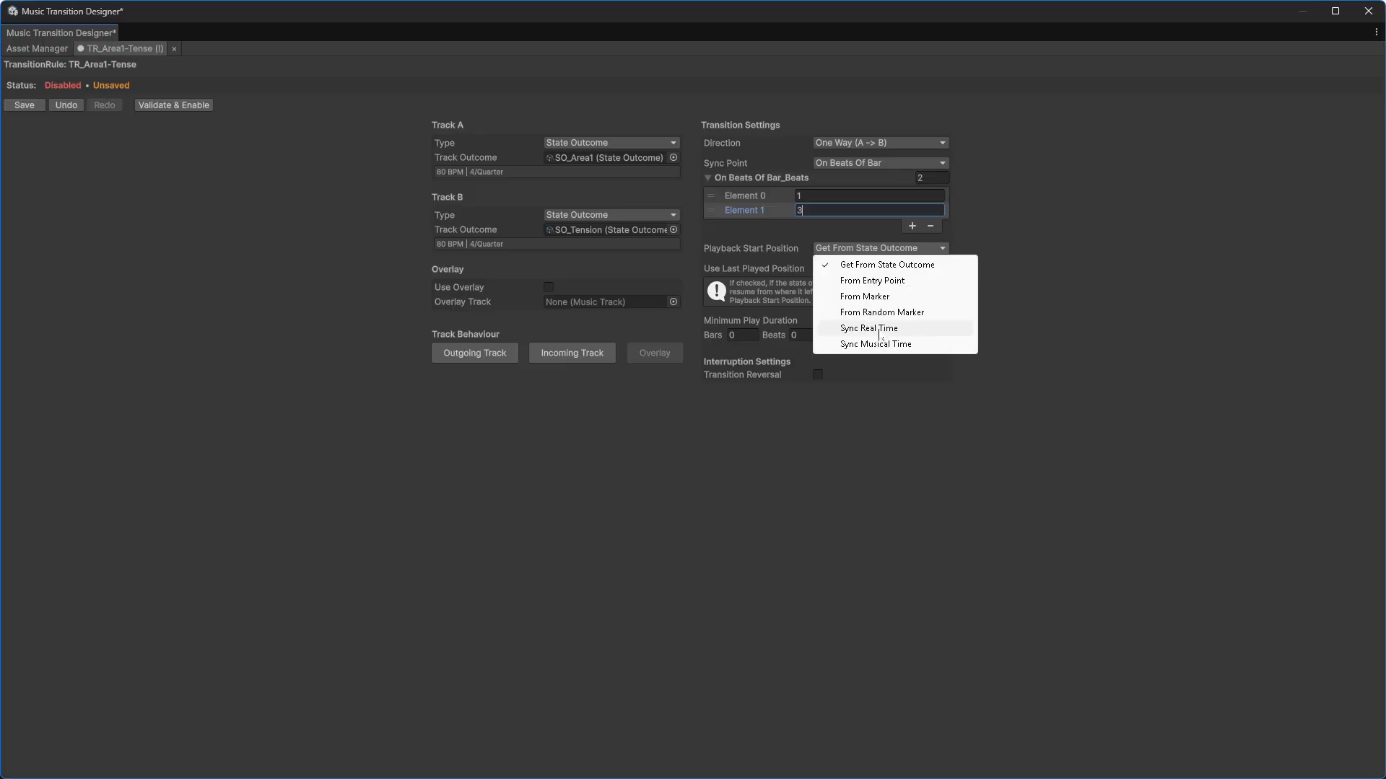
click(879, 330)
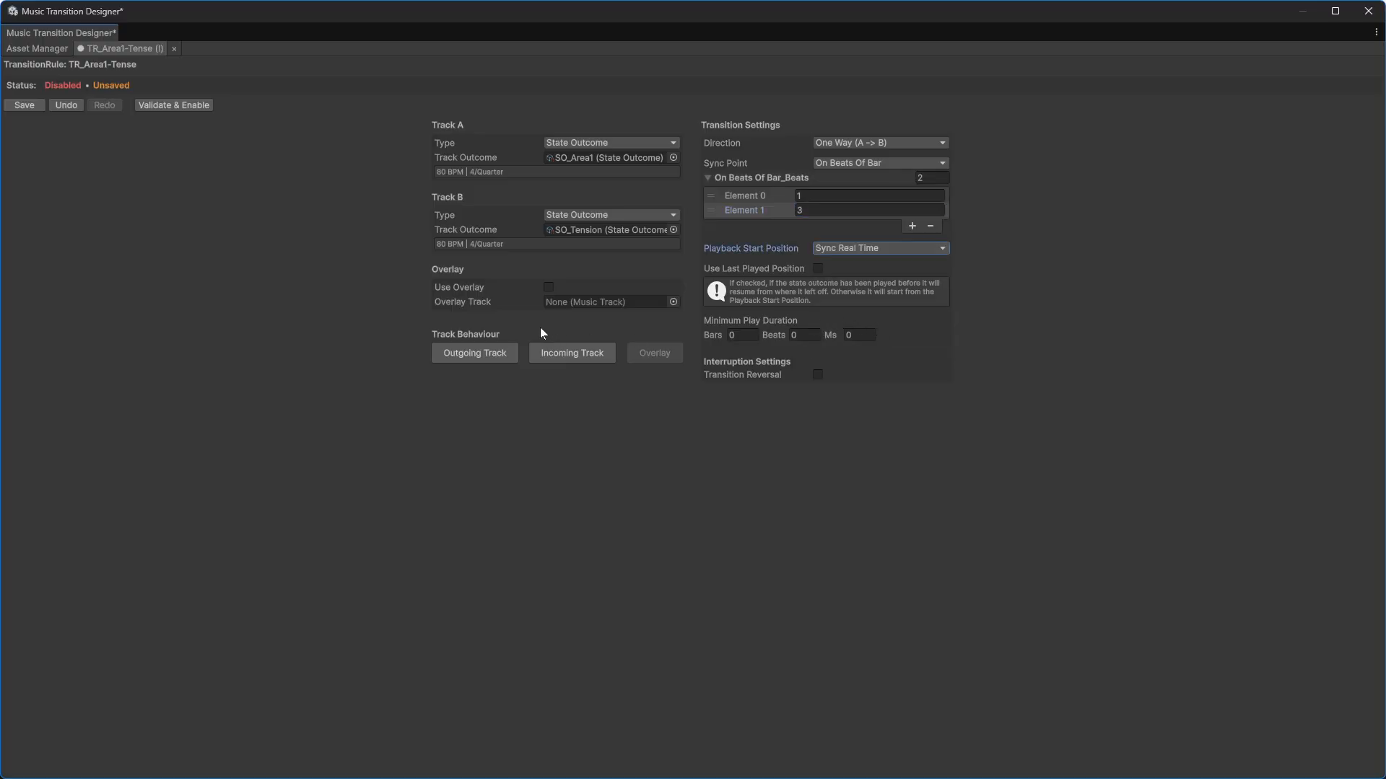
click(743, 335)
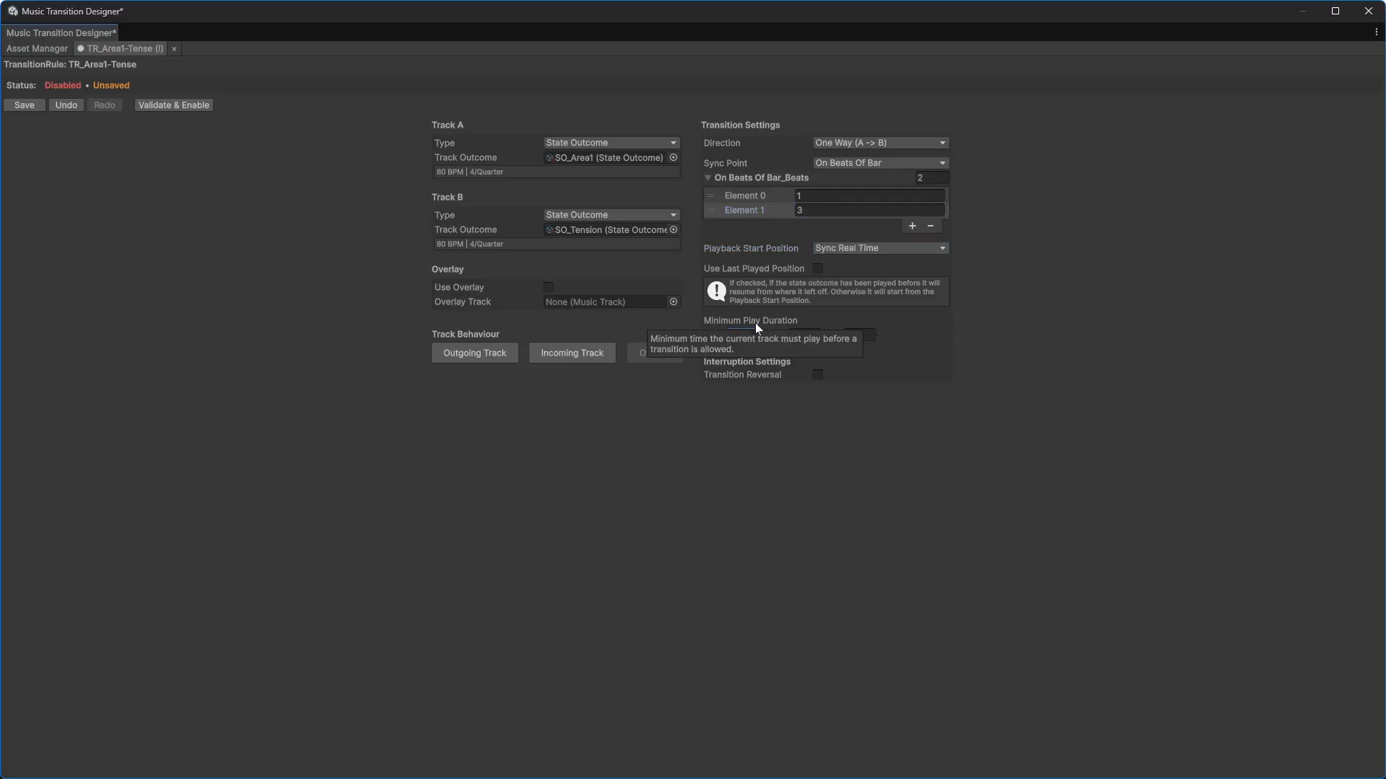
Step: Set the outgoing track fade duration to 0.5 beats with a negative fade offset of 0.5 beats
click(484, 353)
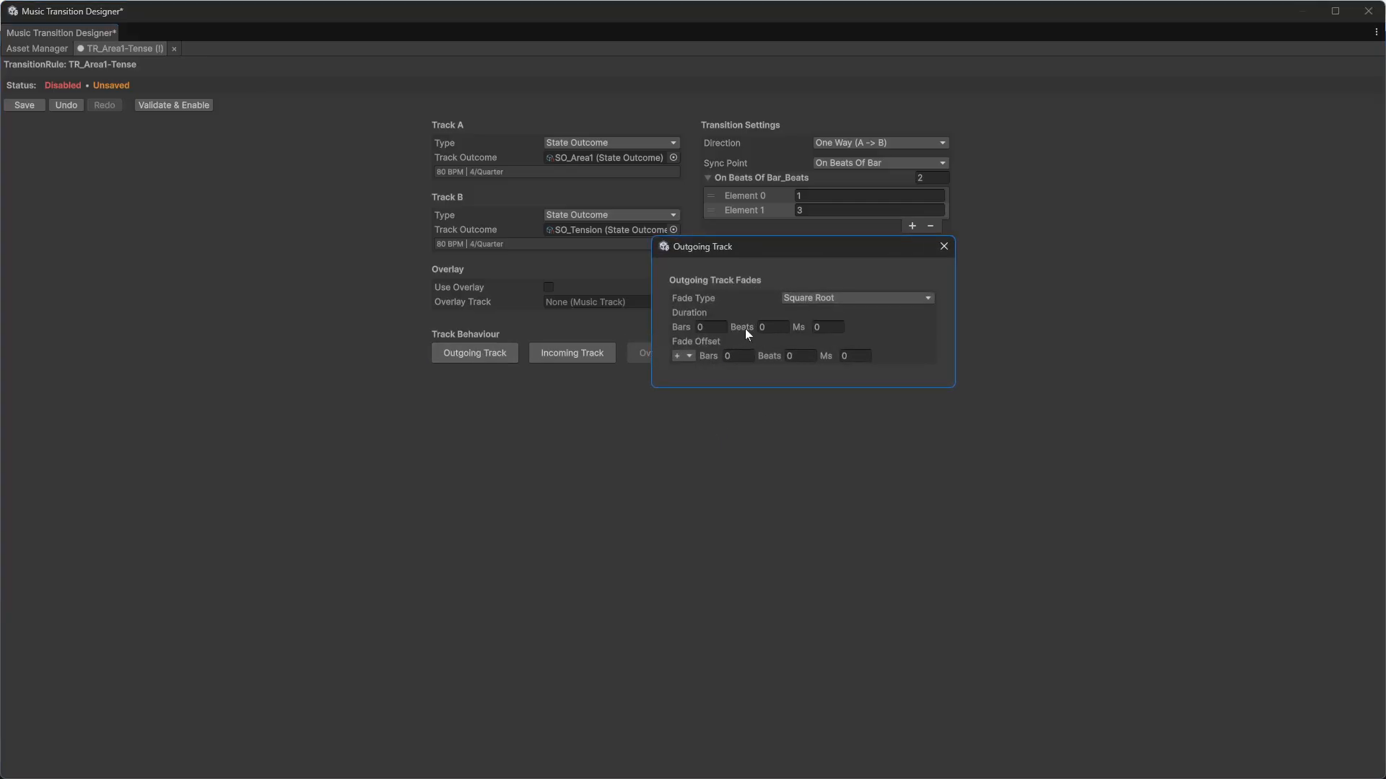
click(768, 327)
text(0.5)
click(682, 356)
click(686, 380)
text(0.5)
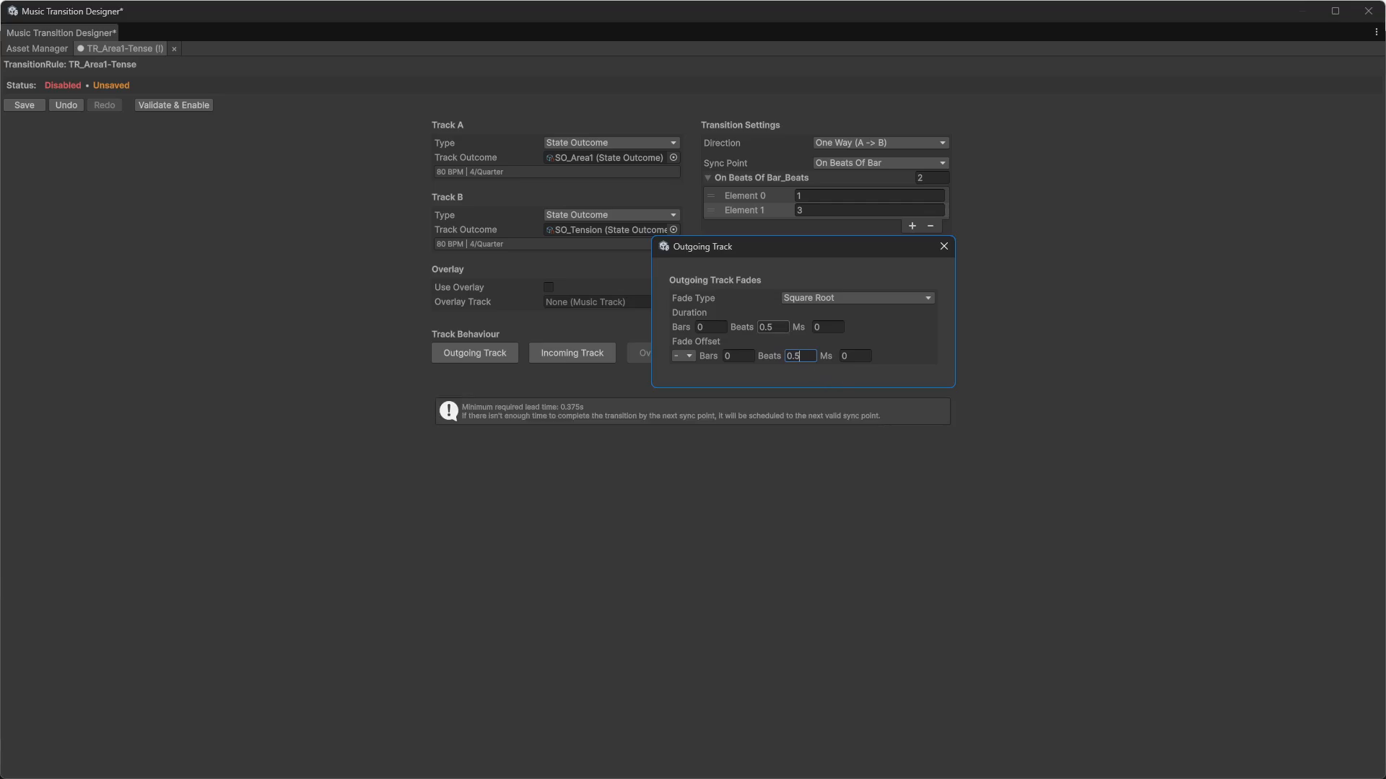
click(944, 247)
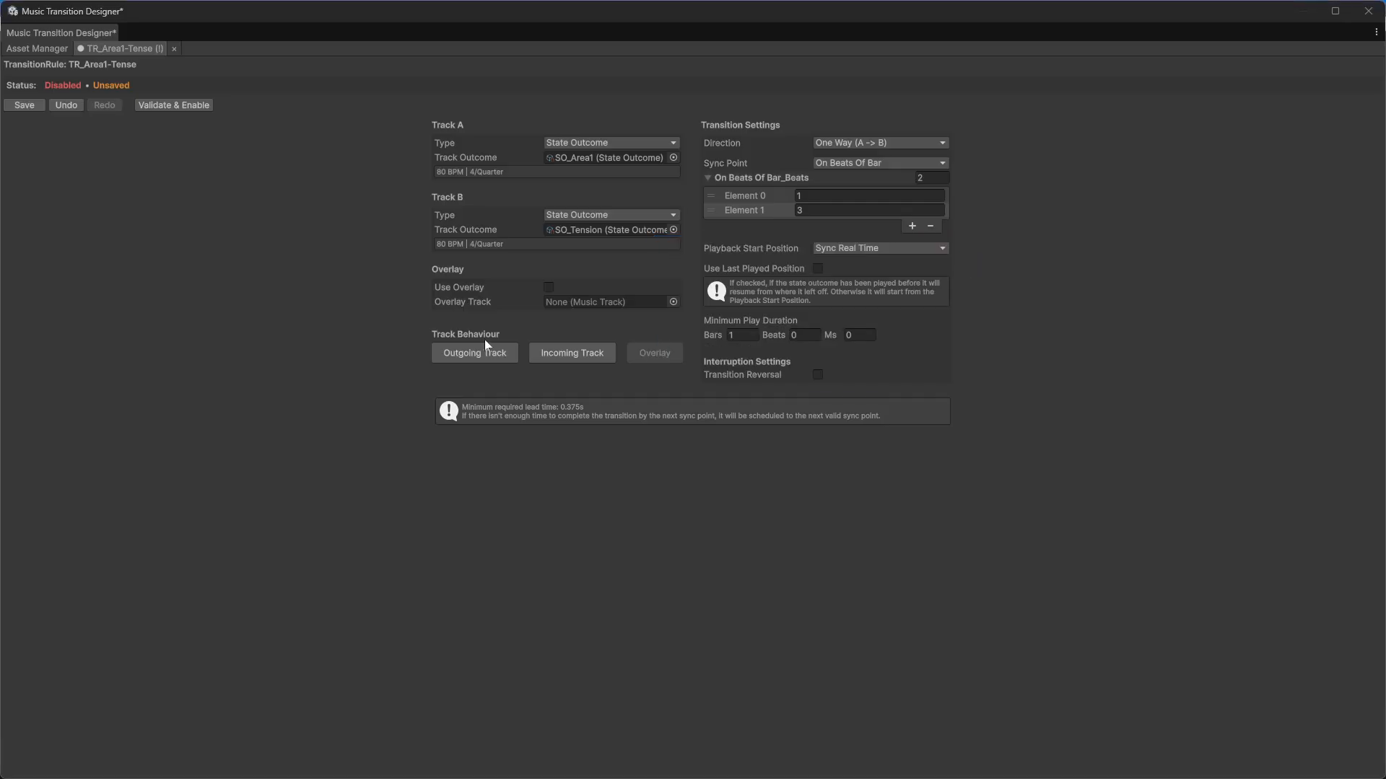
Step: Set the incoming track fade duration to 0.5 beats with a negative fade offset of 0.5 beats
click(567, 352)
click(221, 360)
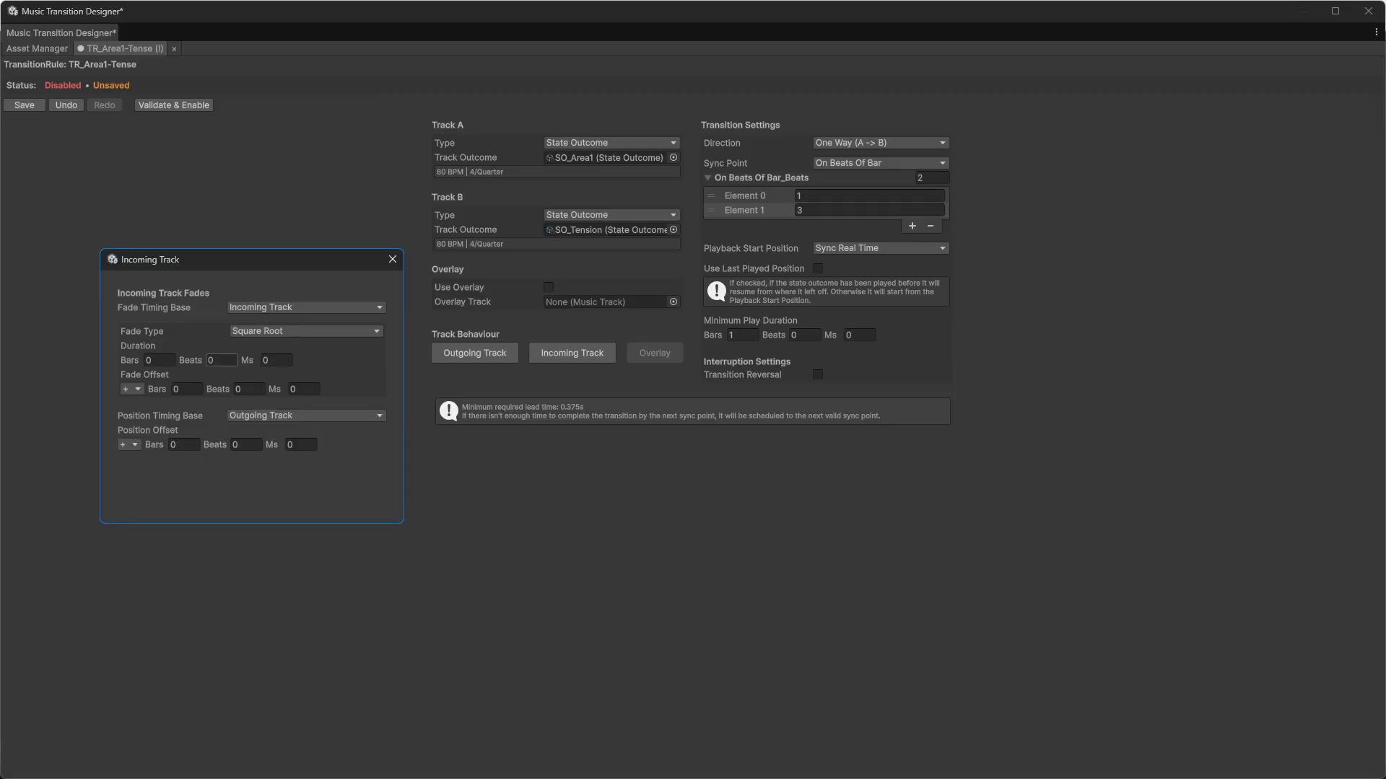
text(0.5)
click(132, 389)
click(179, 411)
click(248, 389)
text(.5)
click(393, 263)
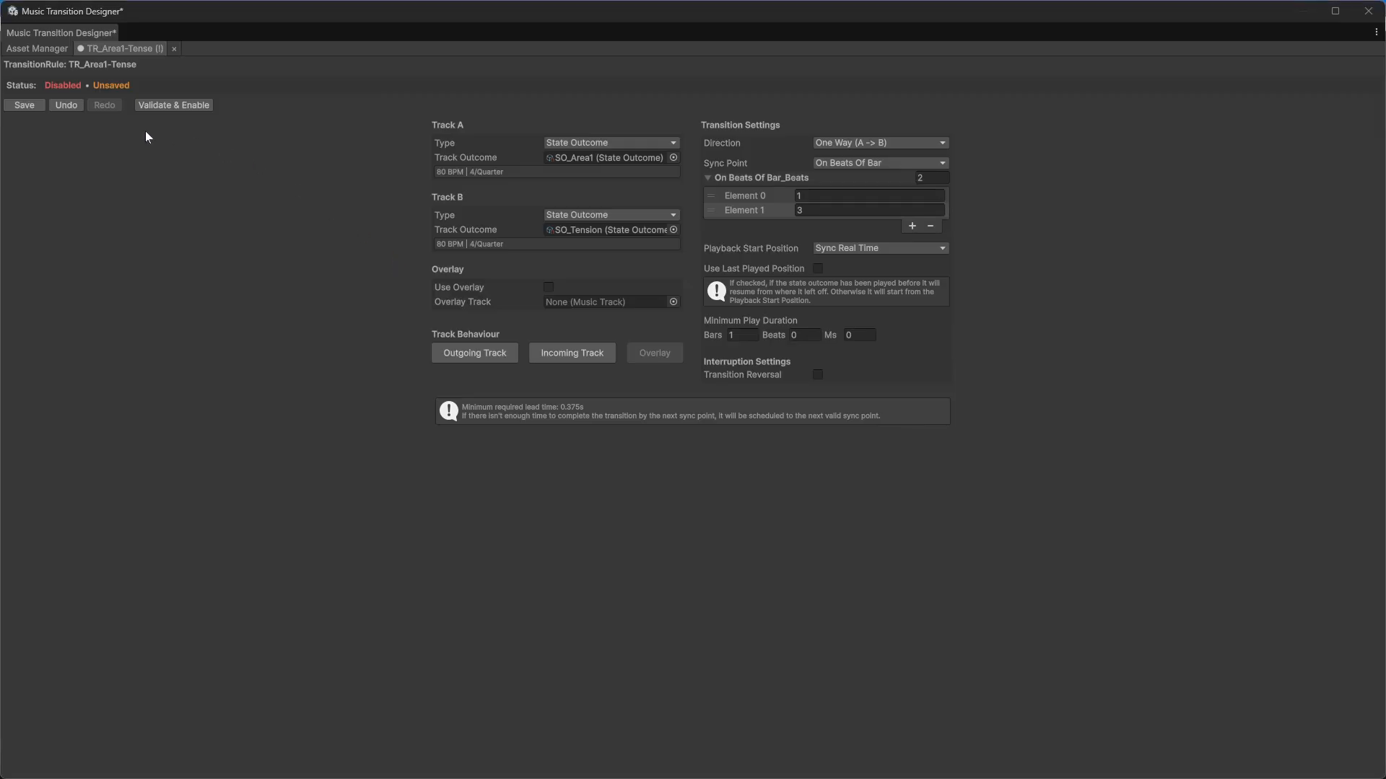
Step: Validate, enable and save the TR_Area1-Tense rule
click(157, 105)
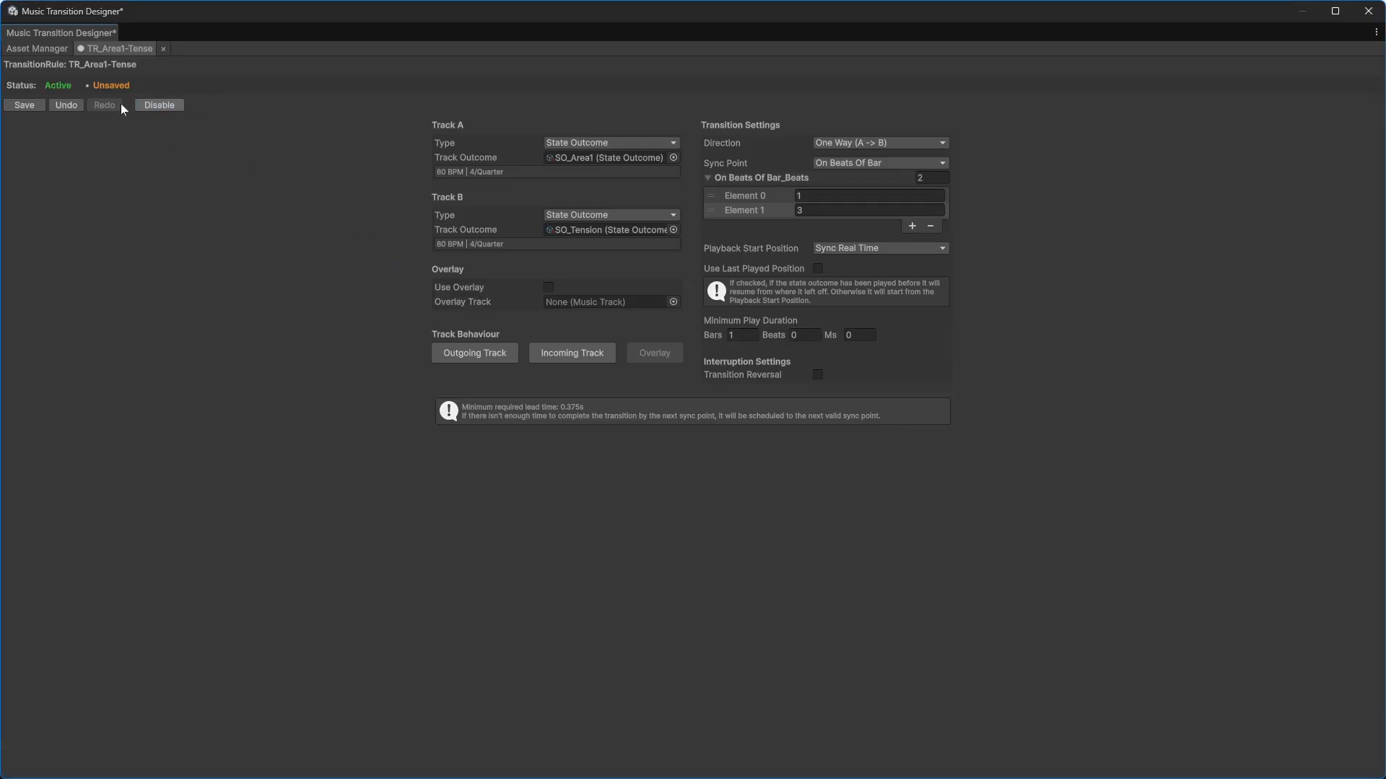
click(24, 104)
Step: Open TR_Tense-Area1 and assign SO_Tension as Track A's state outcome and SO_Area1 as Track B's
click(164, 48)
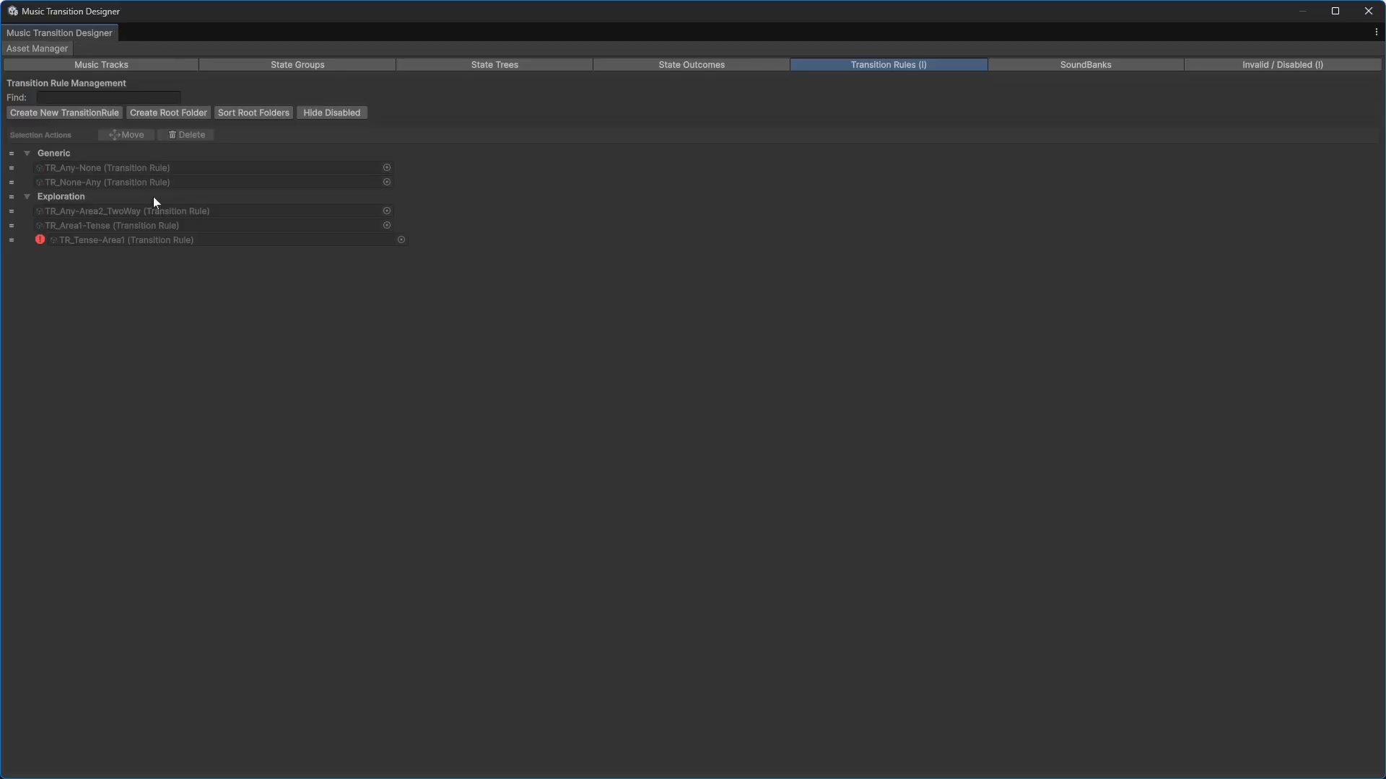
double_click(149, 239)
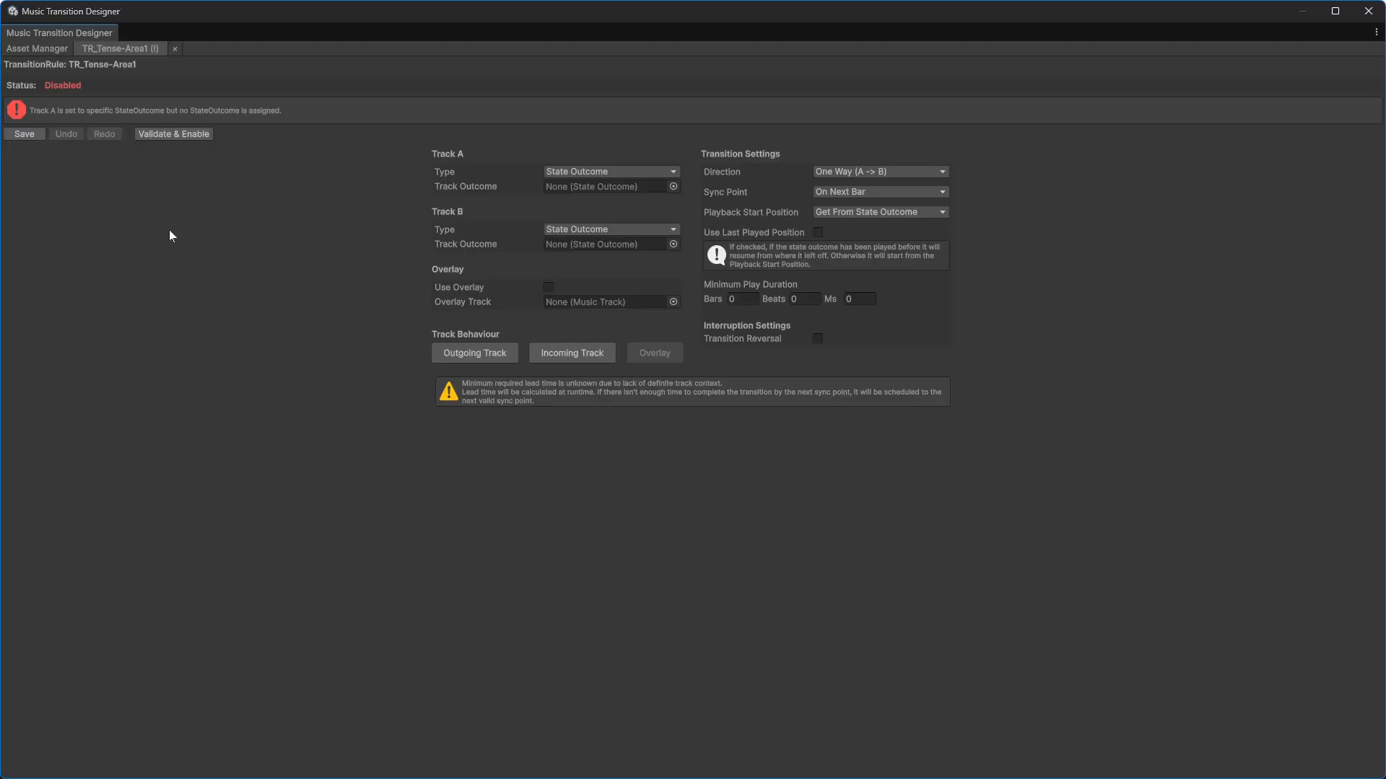
click(673, 186)
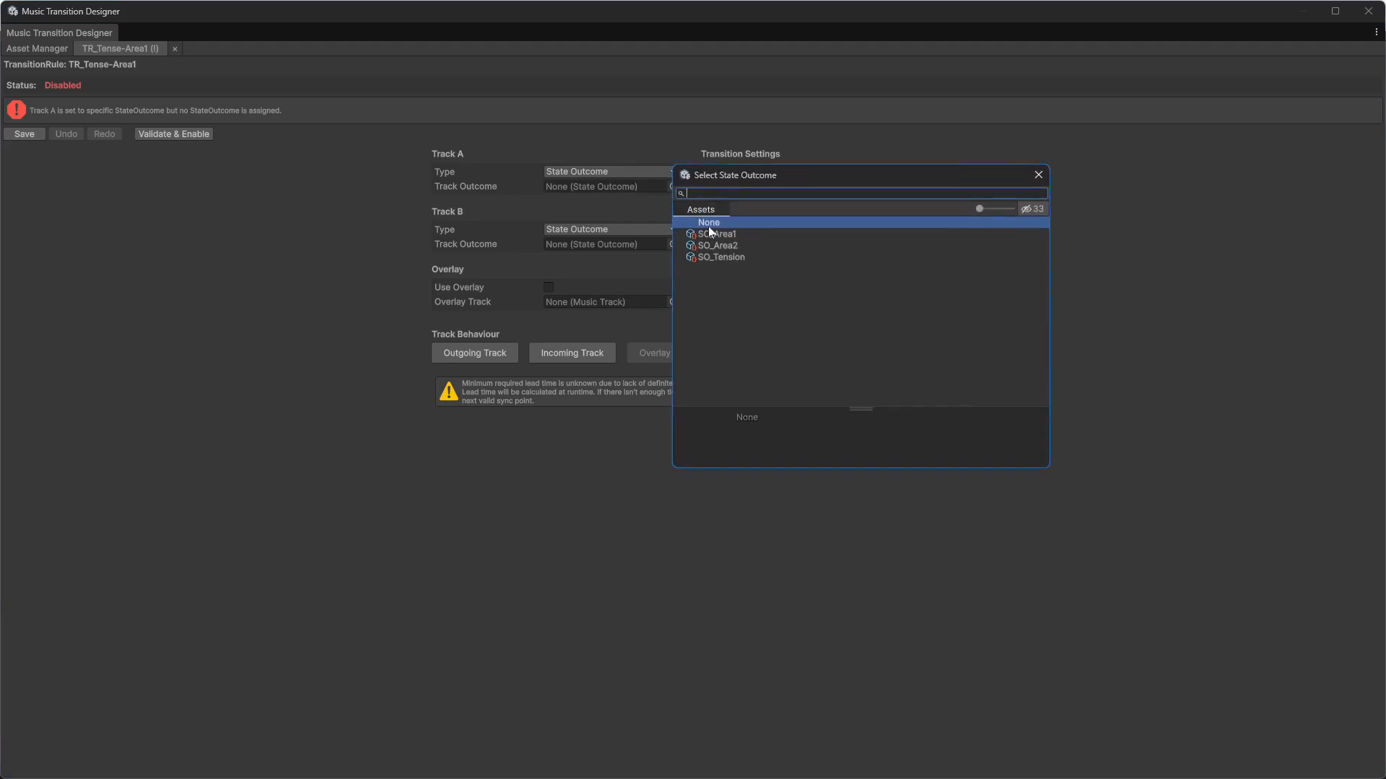
double_click(730, 252)
click(672, 259)
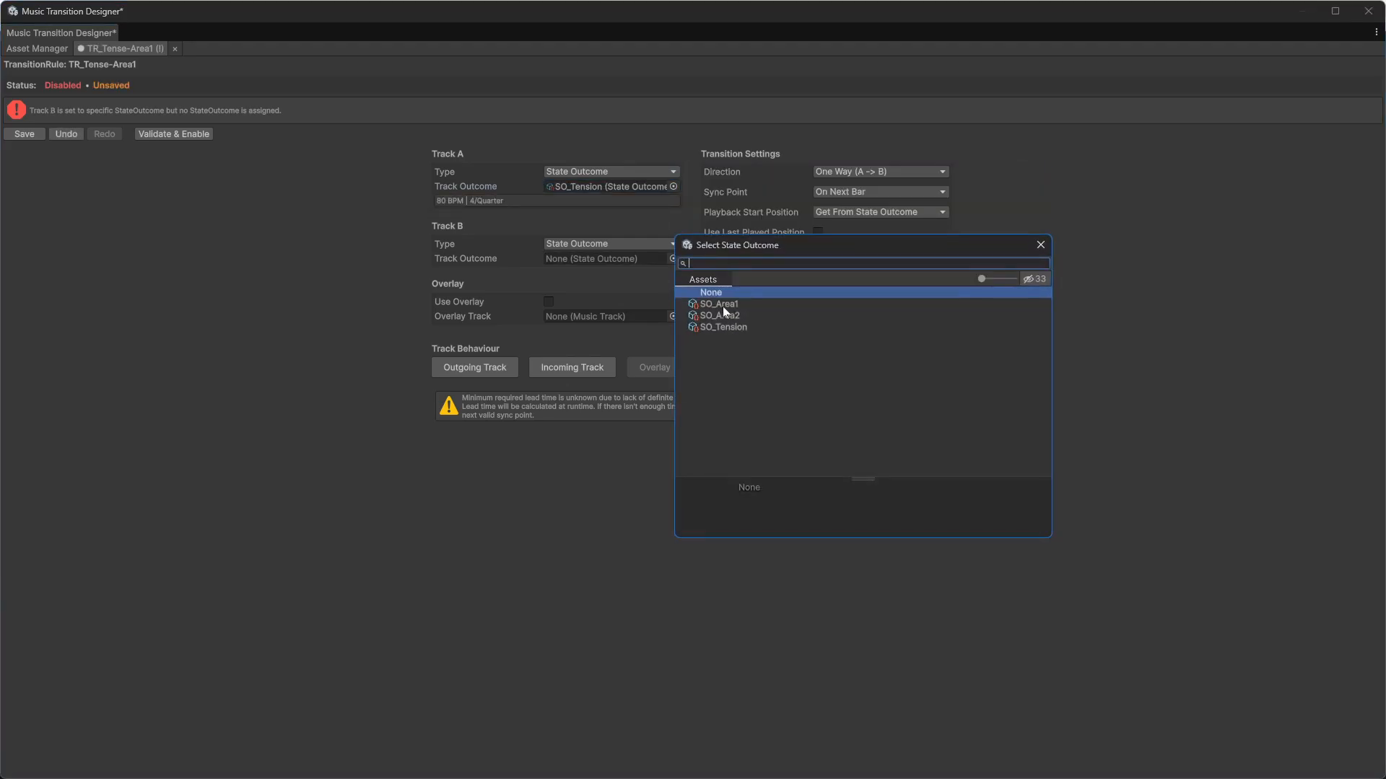
double_click(724, 306)
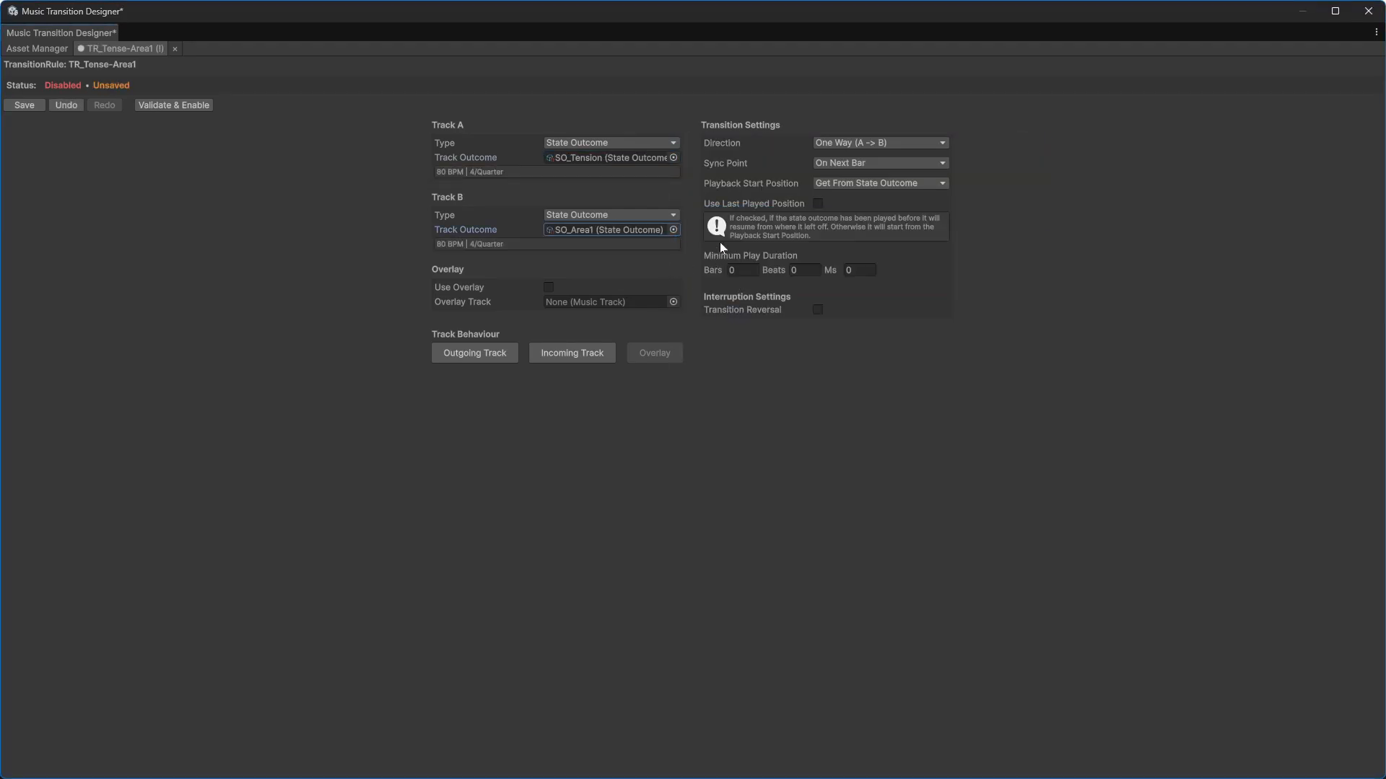
Step: Set the sync point to On Beats Of Bar with beats 1 and 3
click(872, 162)
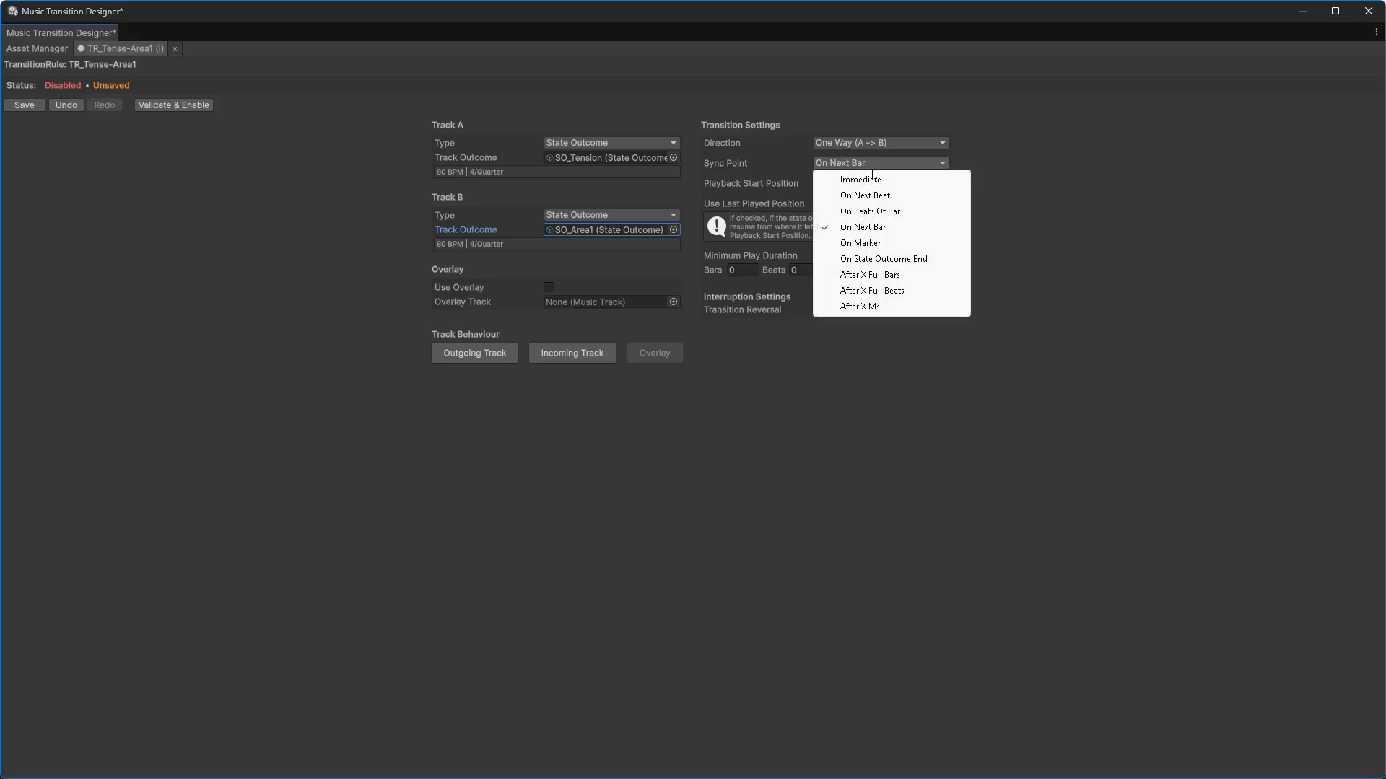
click(880, 211)
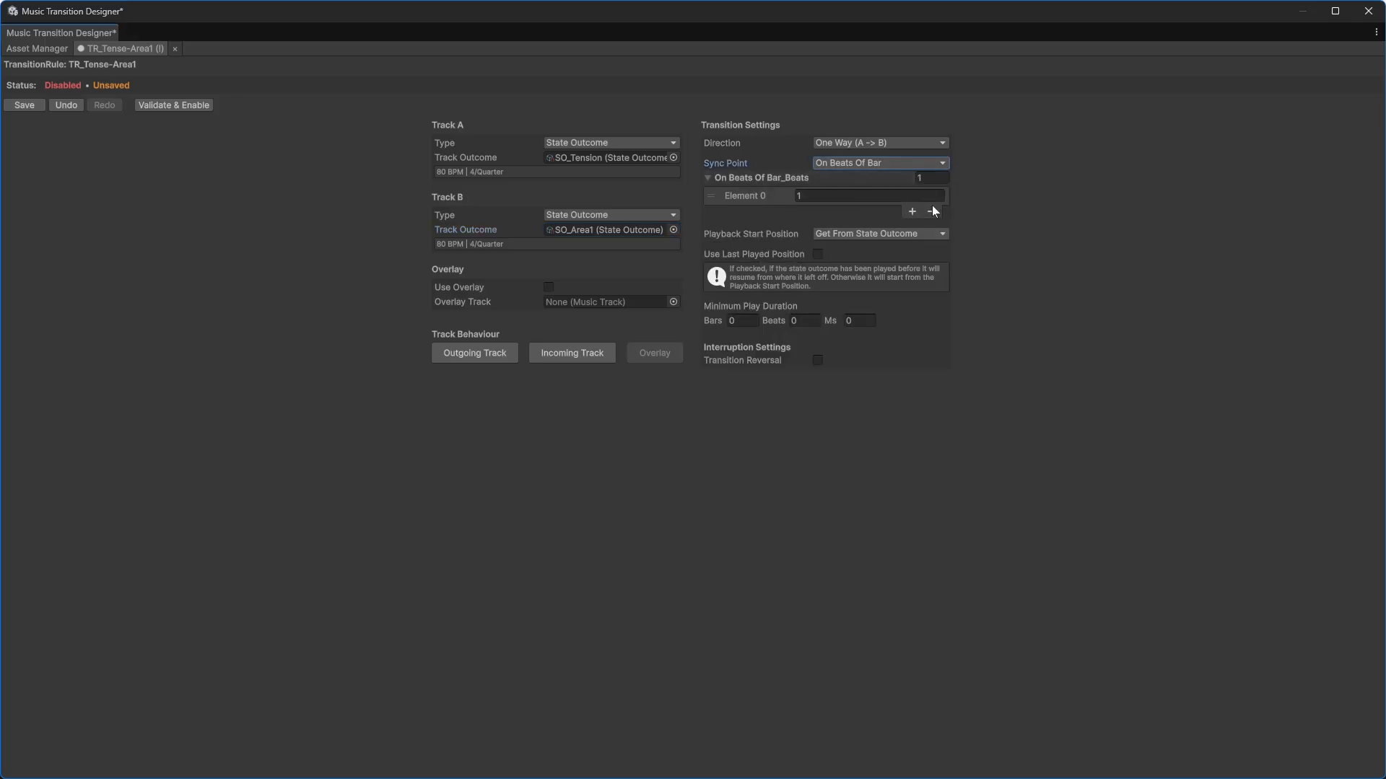
click(912, 210)
click(869, 210)
text(3)
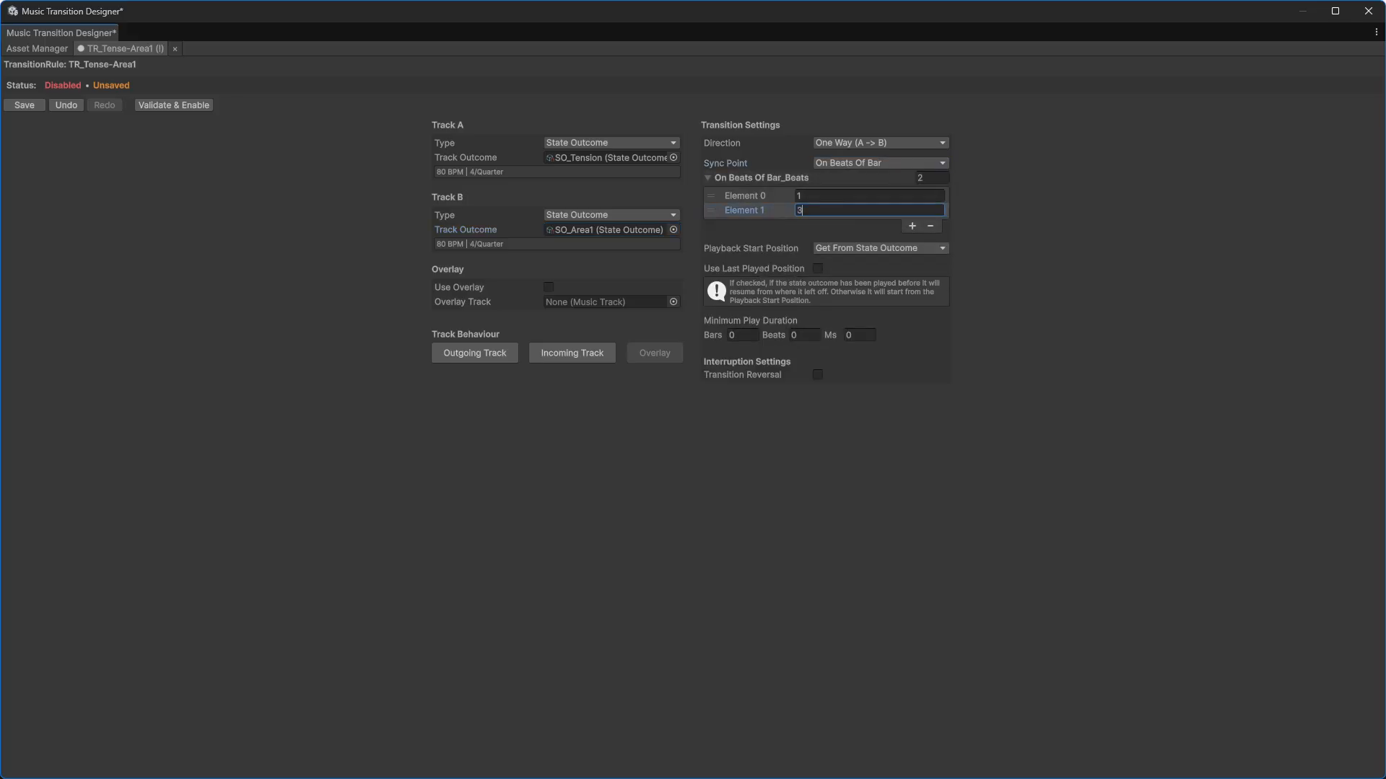
Step: Set the playback start position to Sync Real Time and the minimum play duration to 1 bar
click(871, 247)
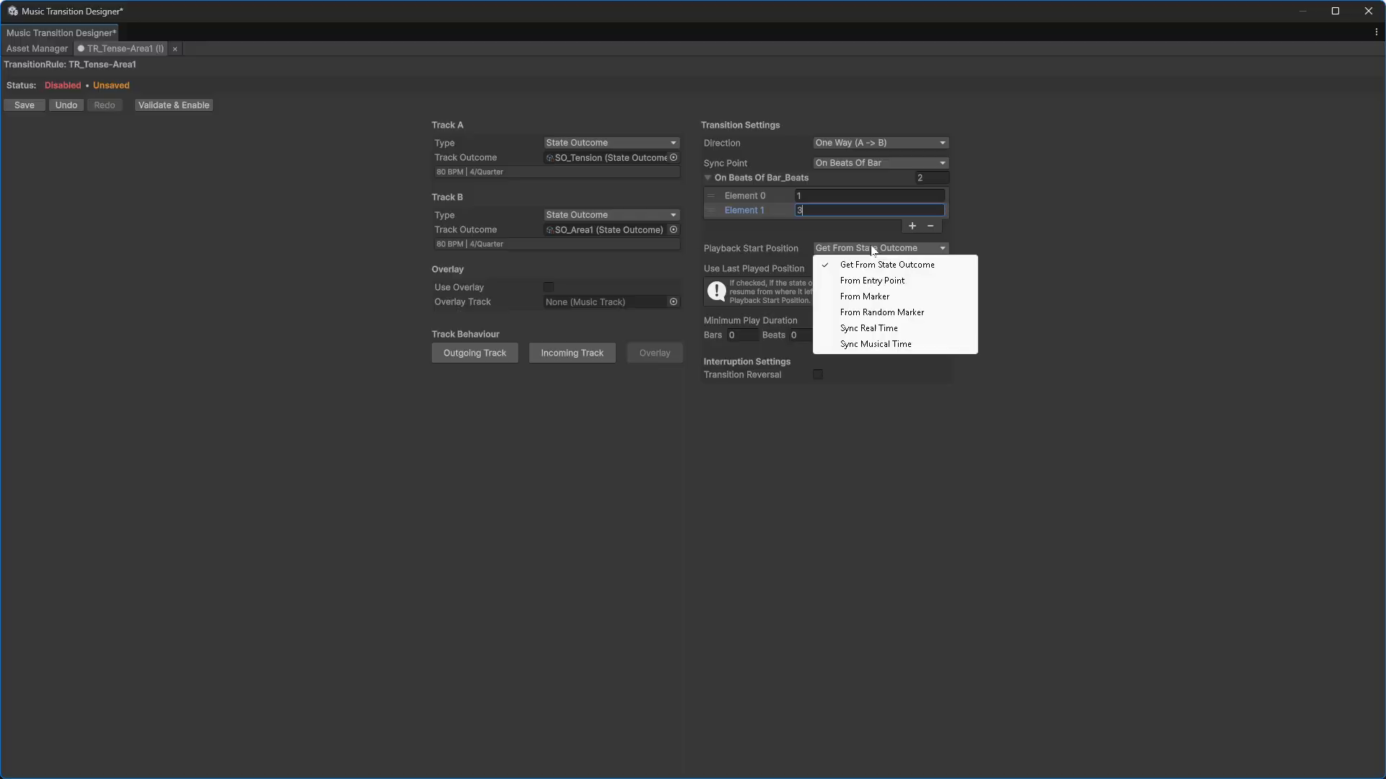
click(881, 327)
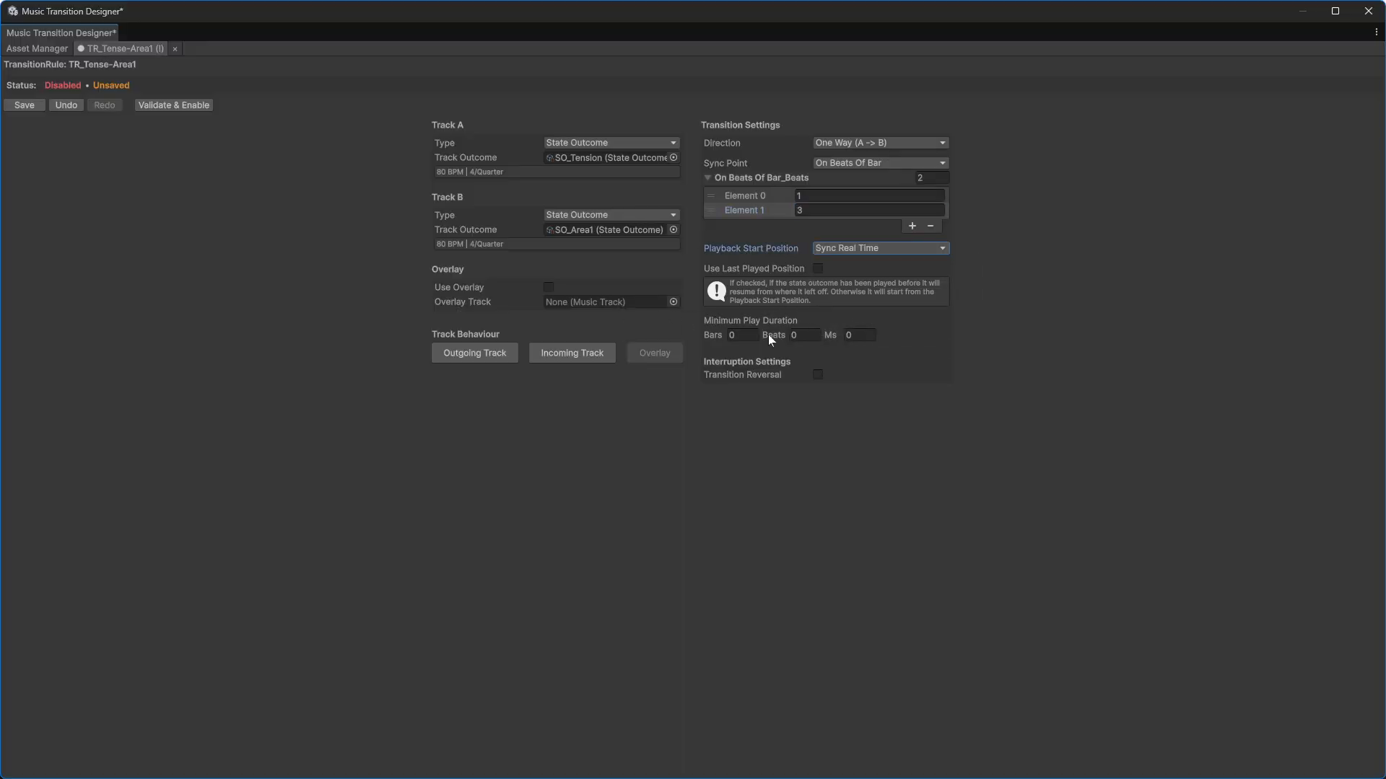
click(742, 335)
text(1)
Step: Set the outgoing track fade duration to 2 bars, leaving the incoming track fades unchanged
click(478, 350)
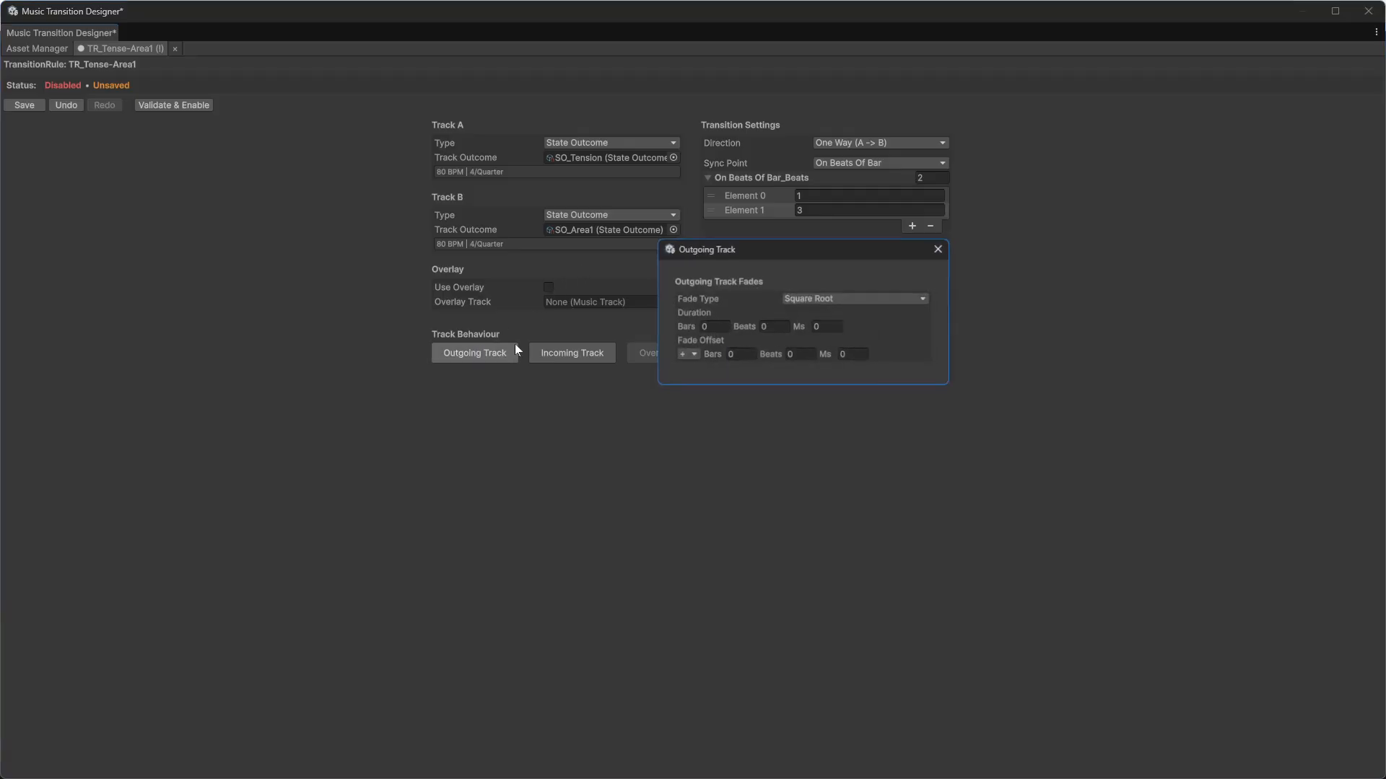
text(2)
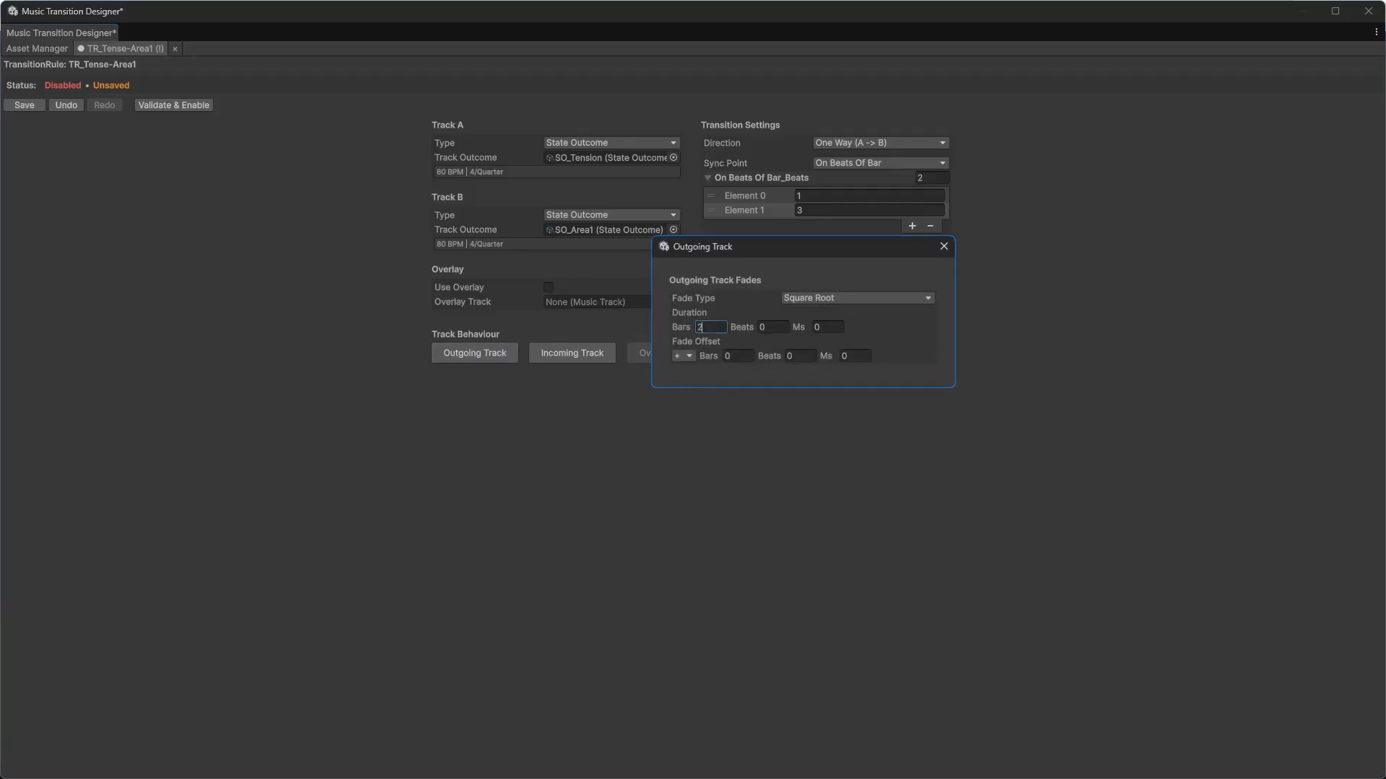
click(944, 247)
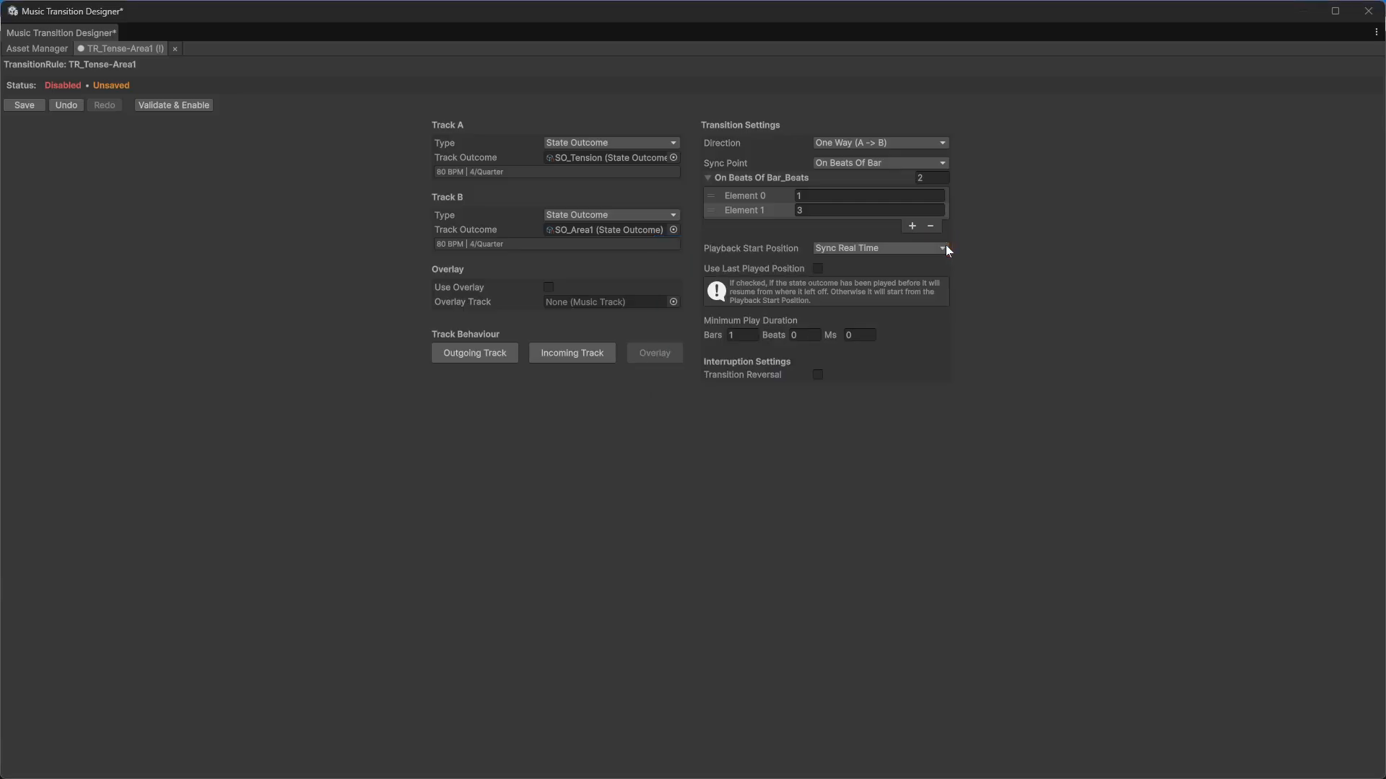
click(594, 356)
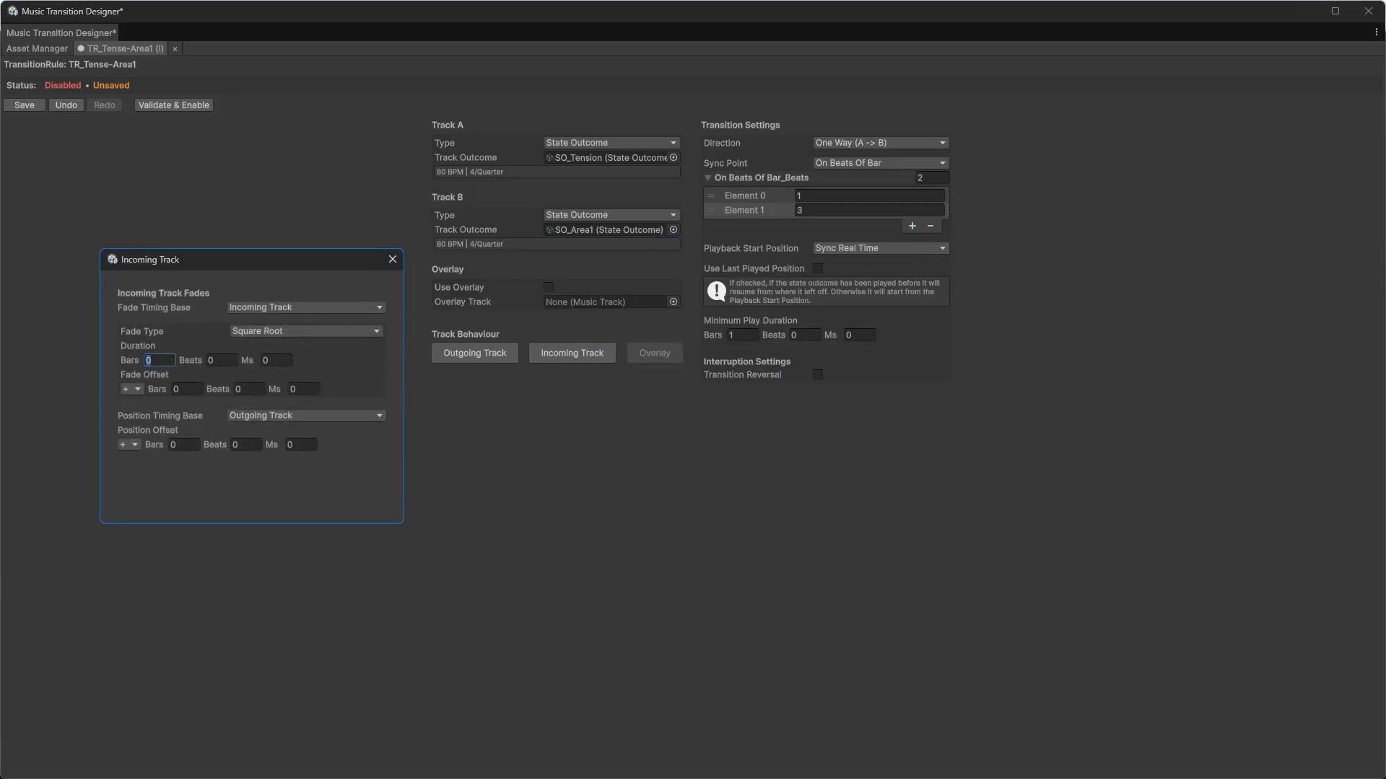
click(394, 264)
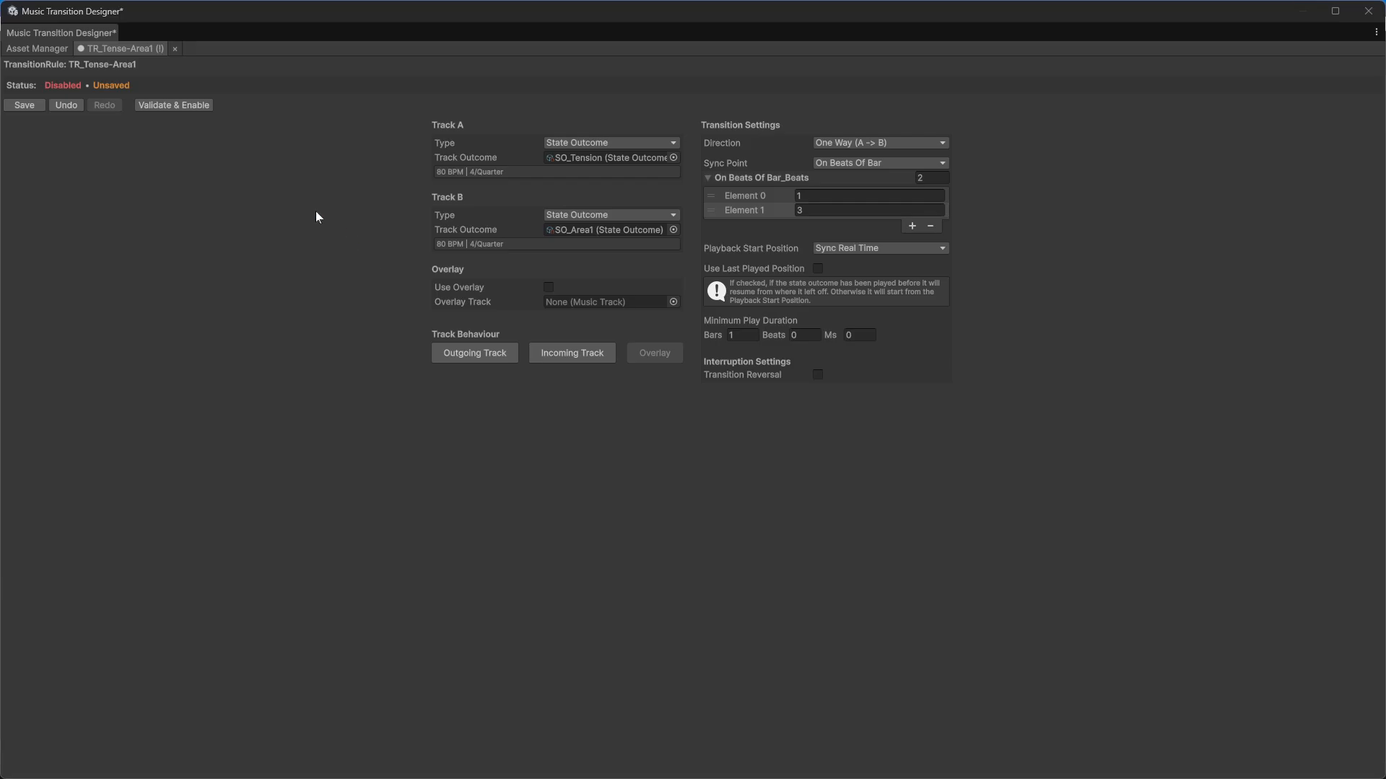
Step: Validate, enable and save the TR_Tense-Area1 rule
click(187, 106)
click(40, 110)
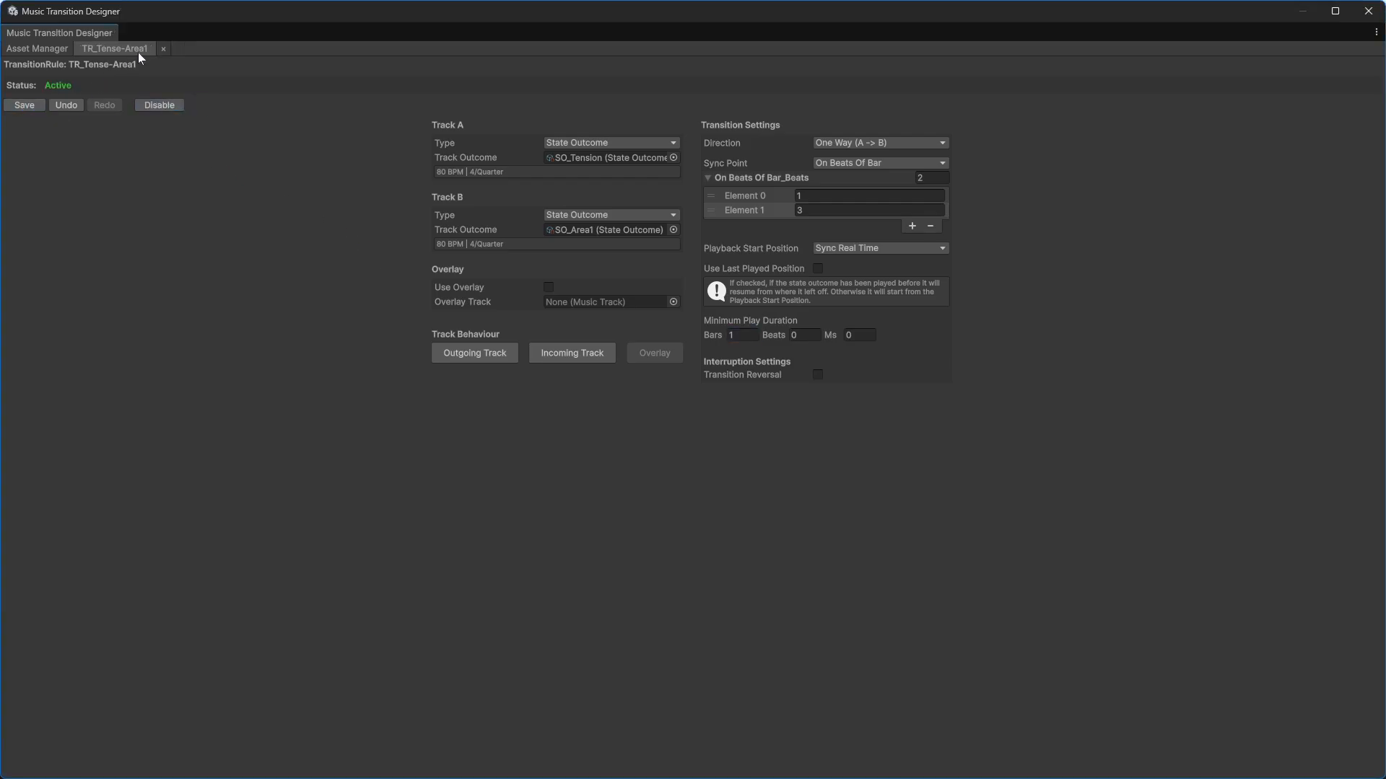
Step: Reopen TR_Any-Area2_TwoWay, set its minimum play duration to 1 bar and save
click(163, 47)
double_click(119, 211)
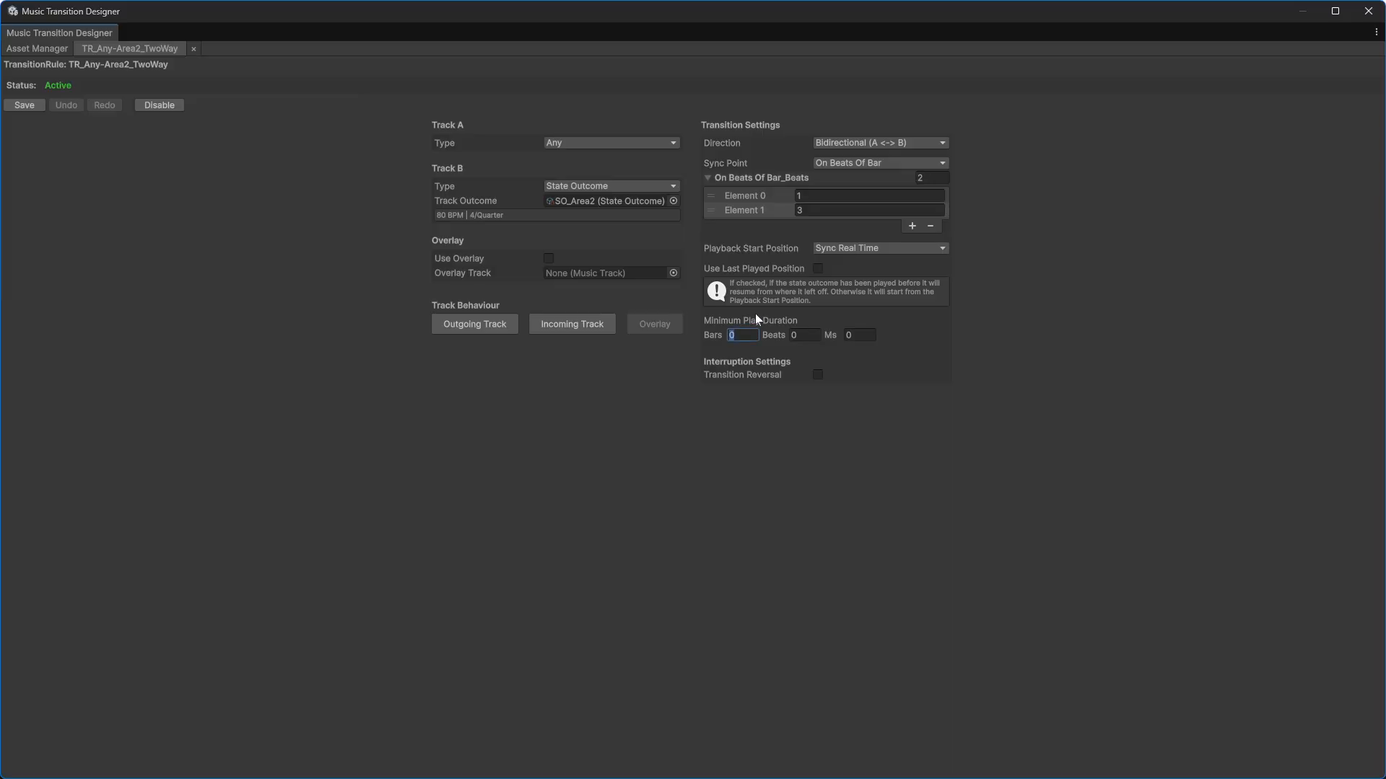
text(1)
click(31, 106)
Step: Close the rule and open the SoundBanks management section
click(194, 49)
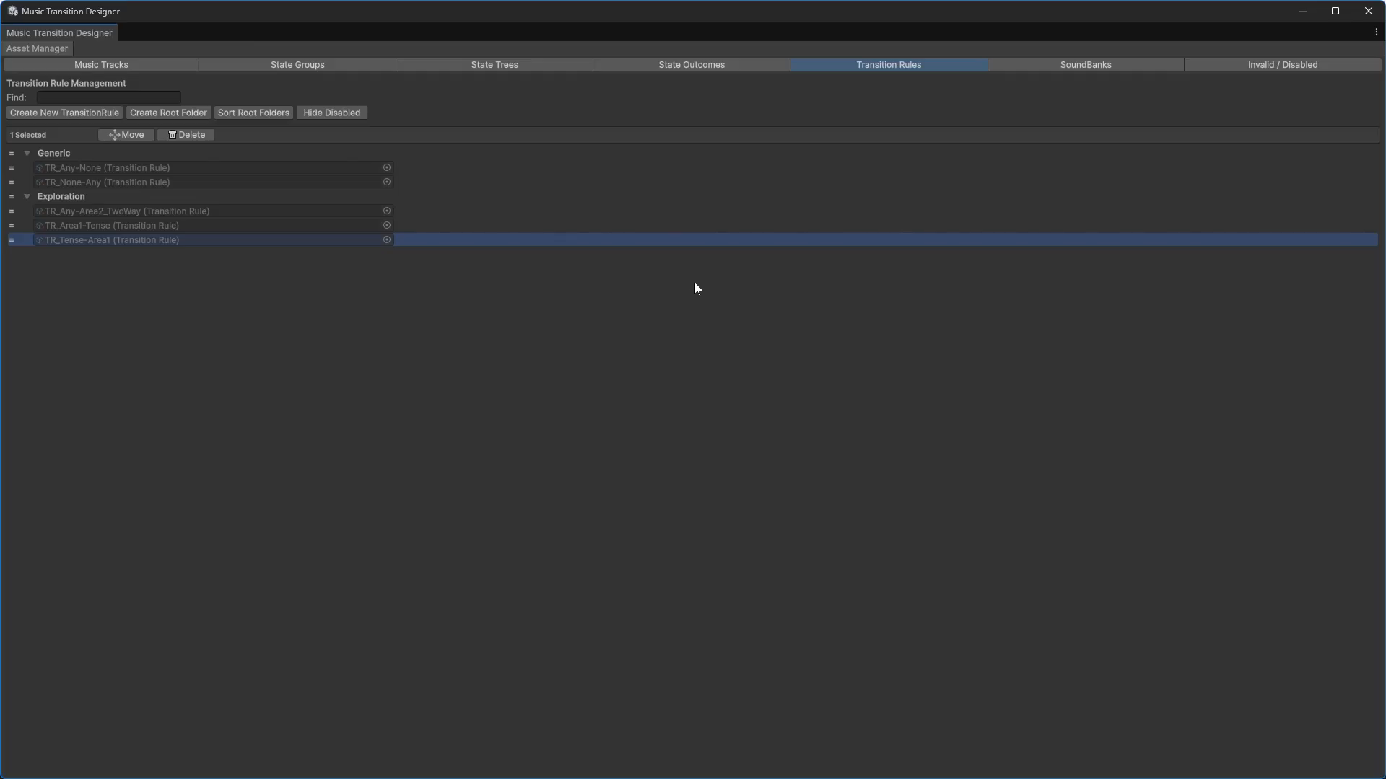
click(1035, 67)
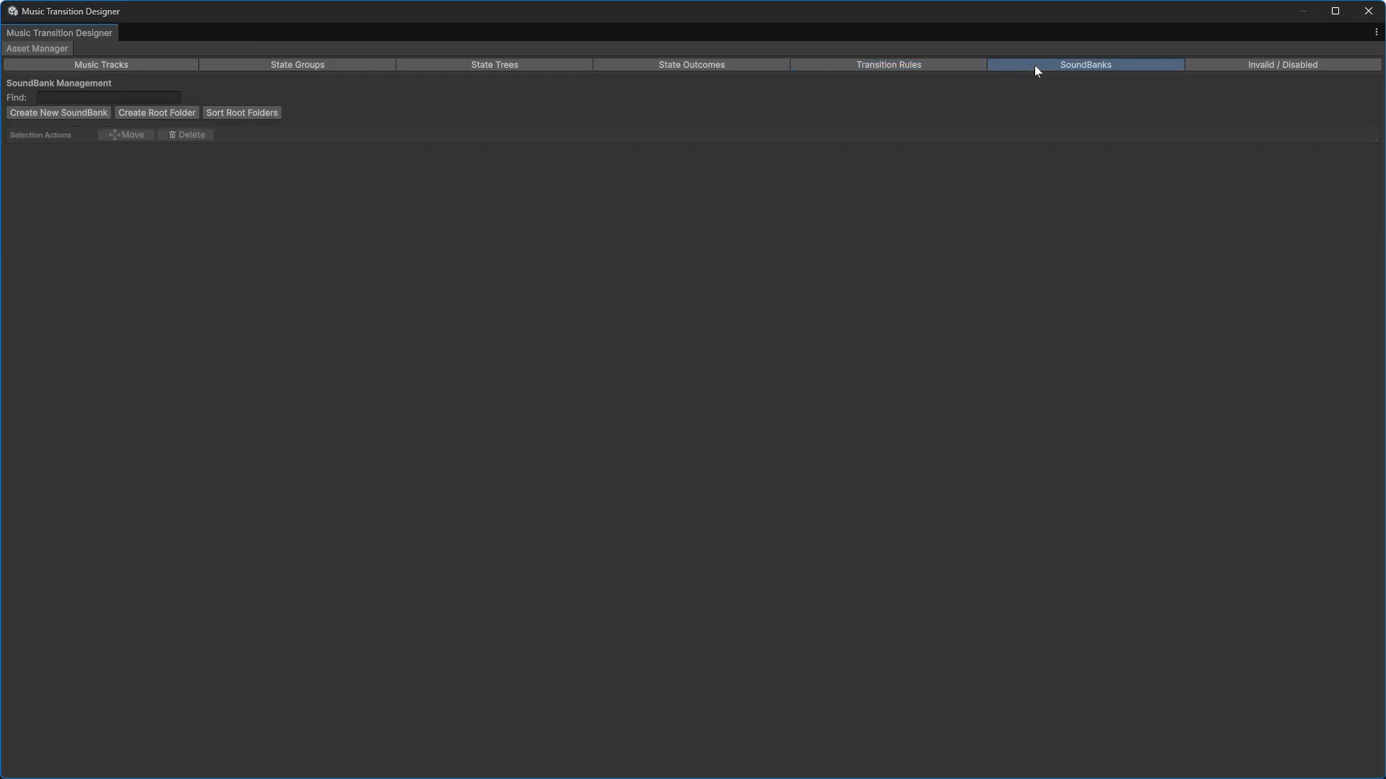
Step: Create a new SoundBank asset named SB_Level1.asset in the 06_SoundBanks folder
click(80, 114)
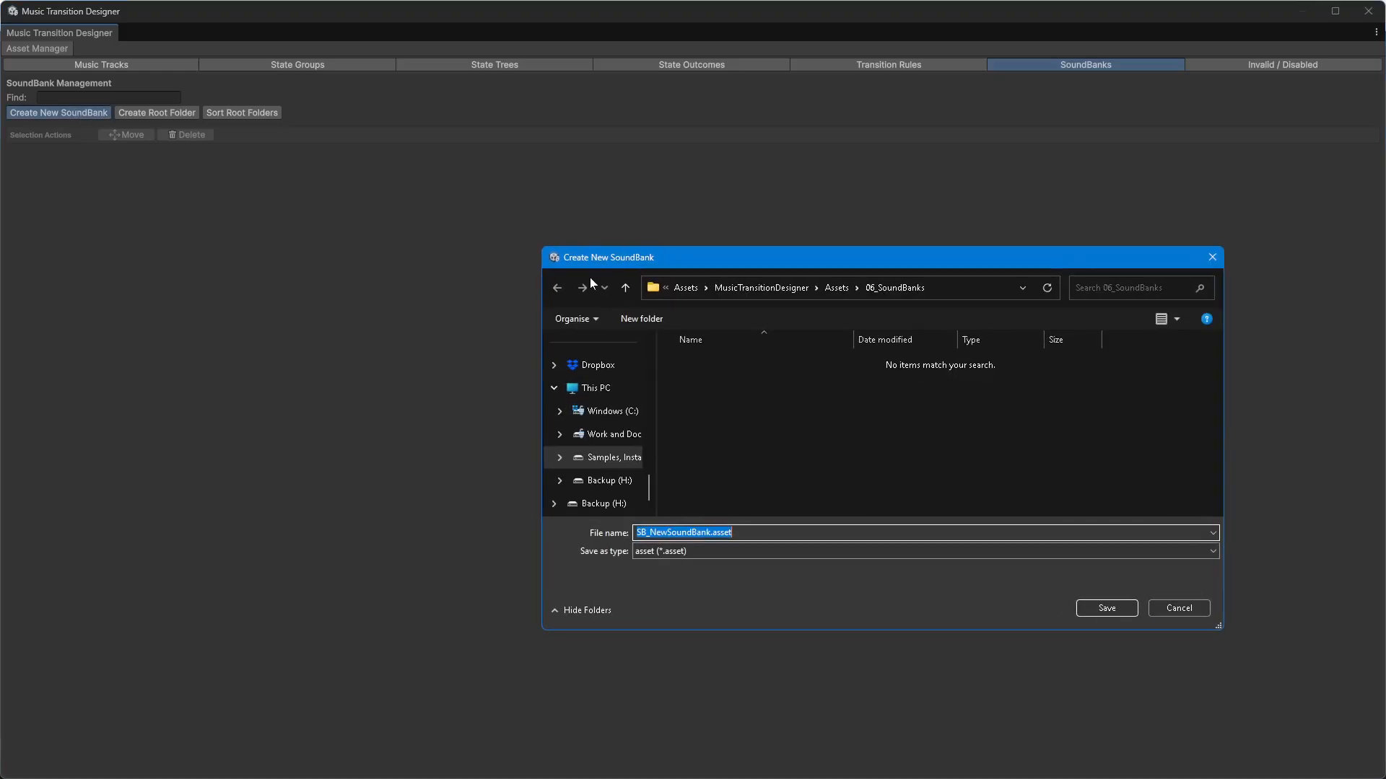
text(SB_Level1.asset)
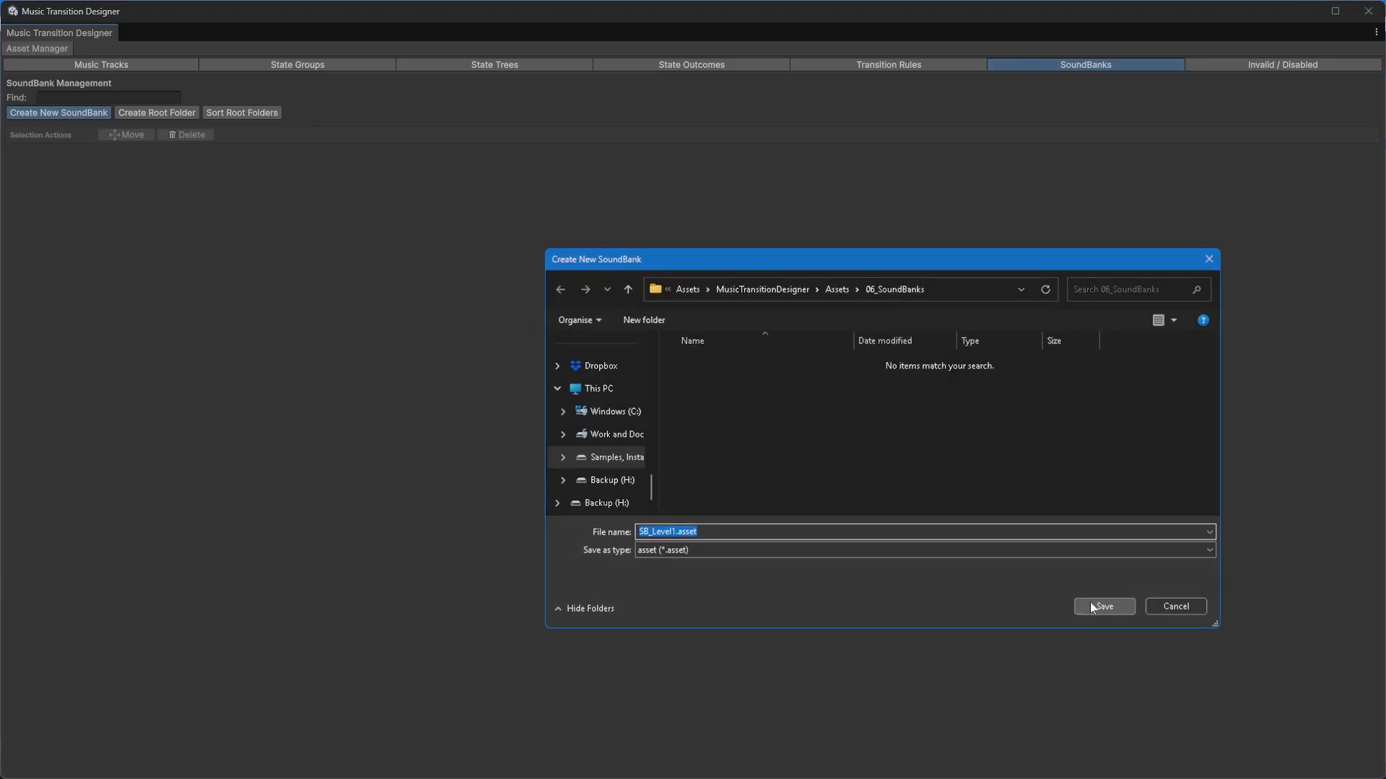
click(1091, 606)
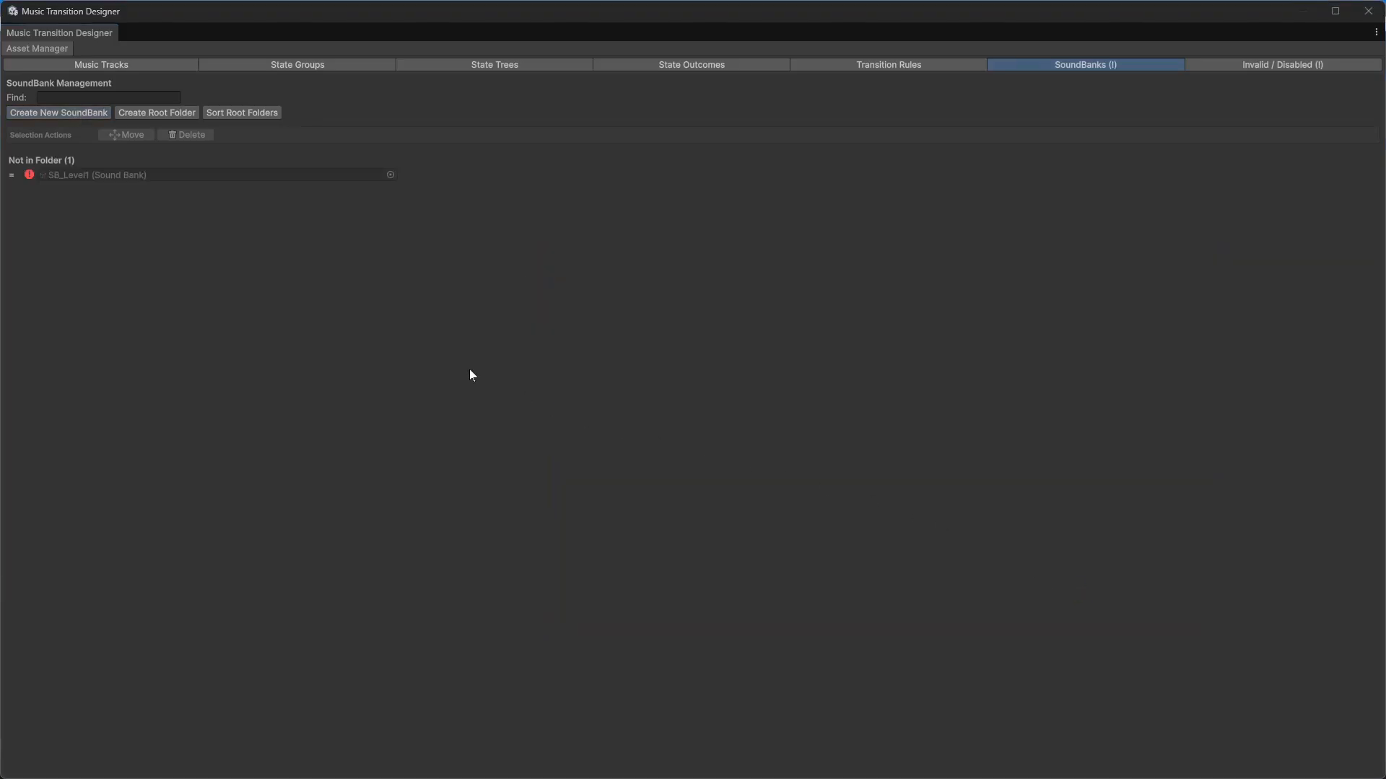
Step: Open SB_Level1 and add ST_Level1 as a source state tree
double_click(167, 176)
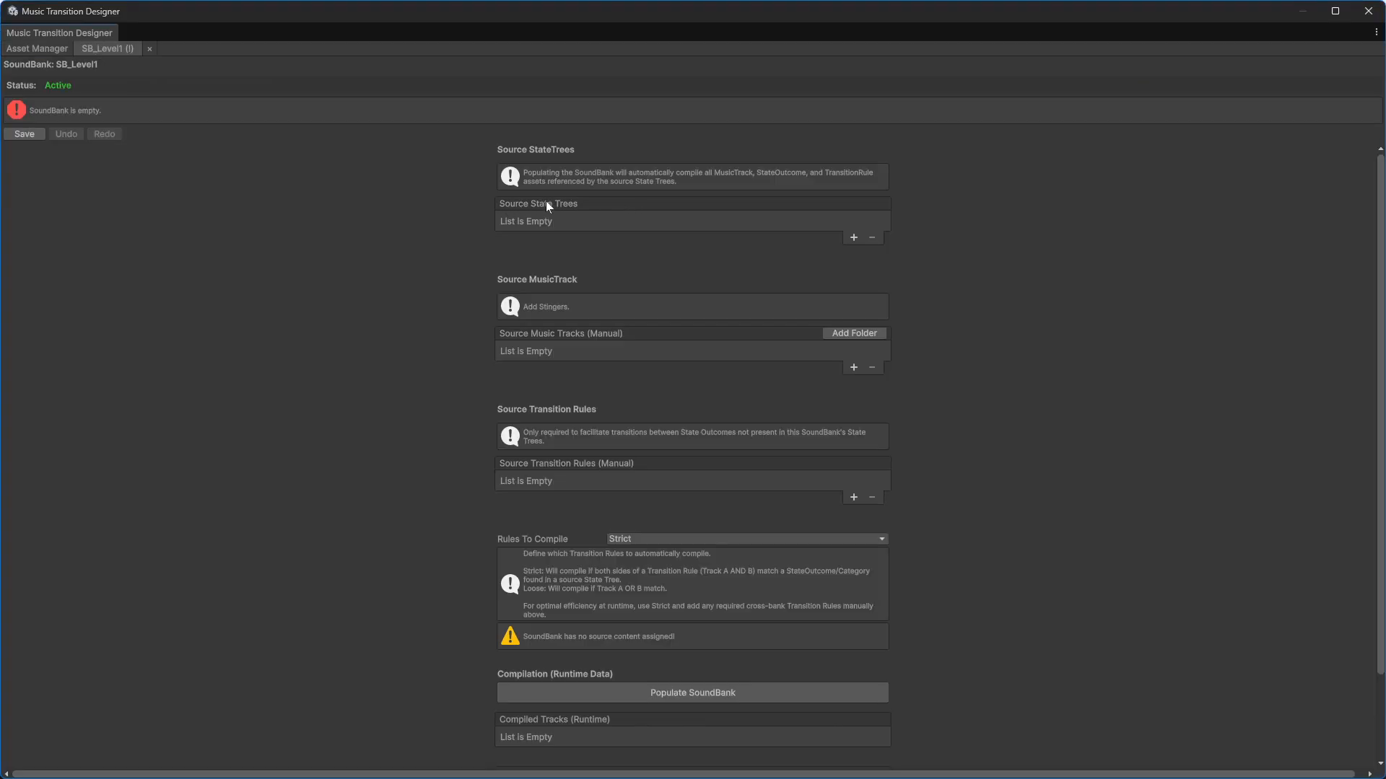
click(854, 237)
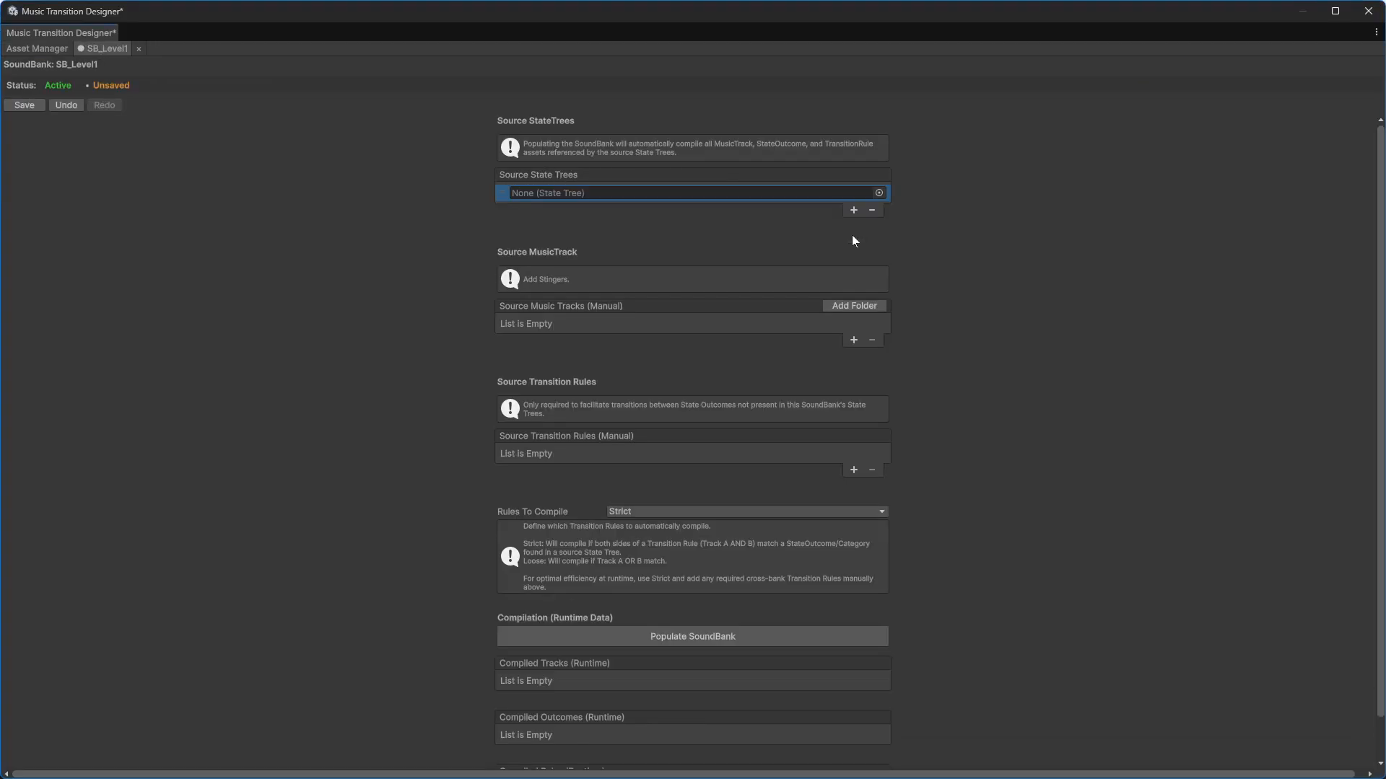
click(881, 193)
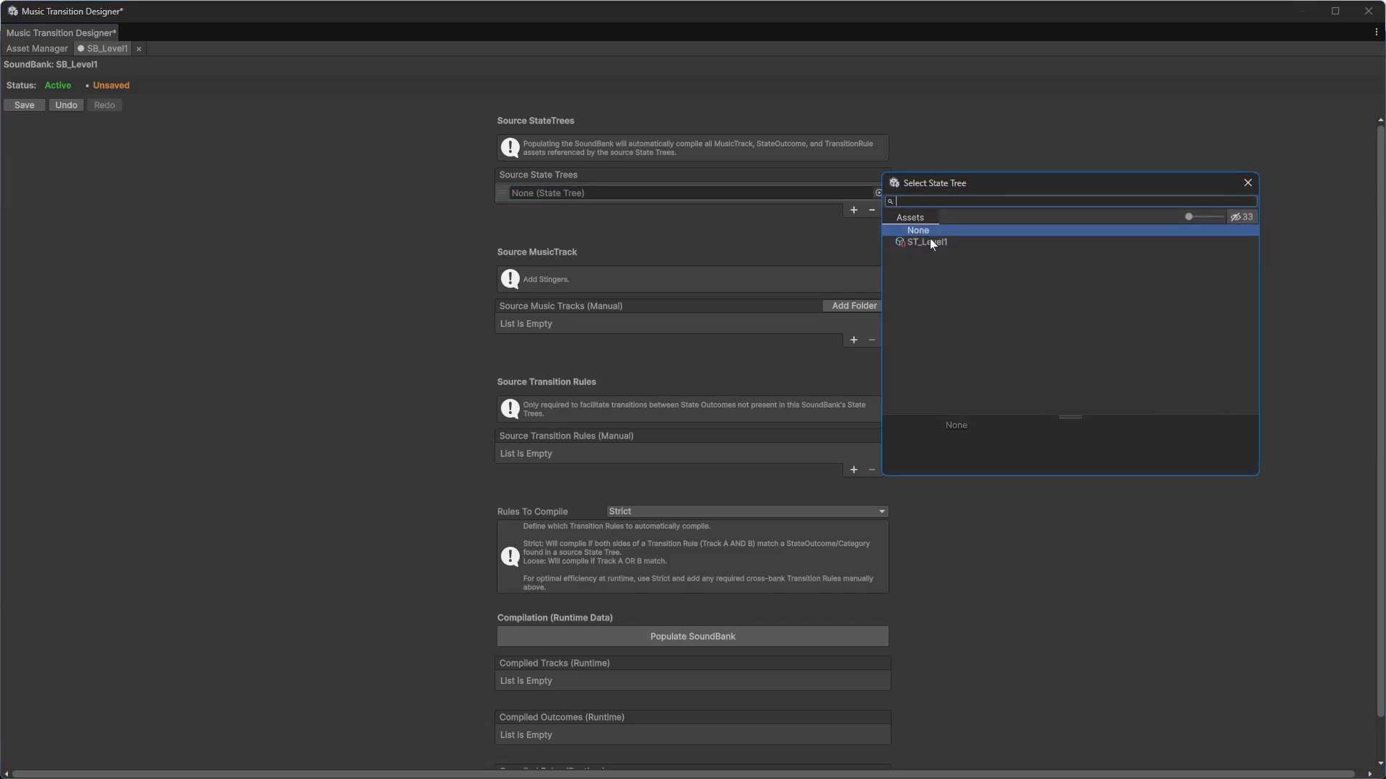
click(930, 240)
click(929, 242)
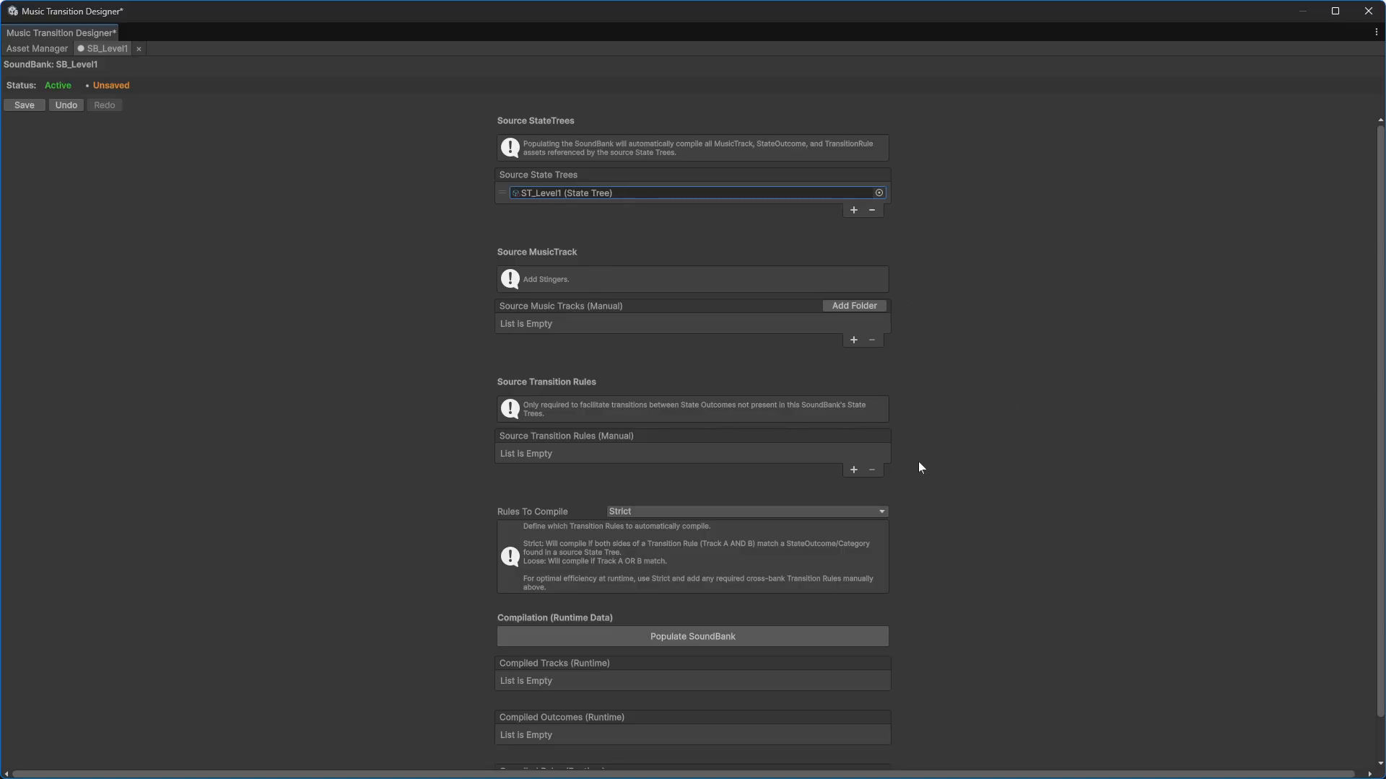
Step: Populate the SB_Level1 SoundBank and save it
click(692, 635)
scroll(938, 523, down, 3)
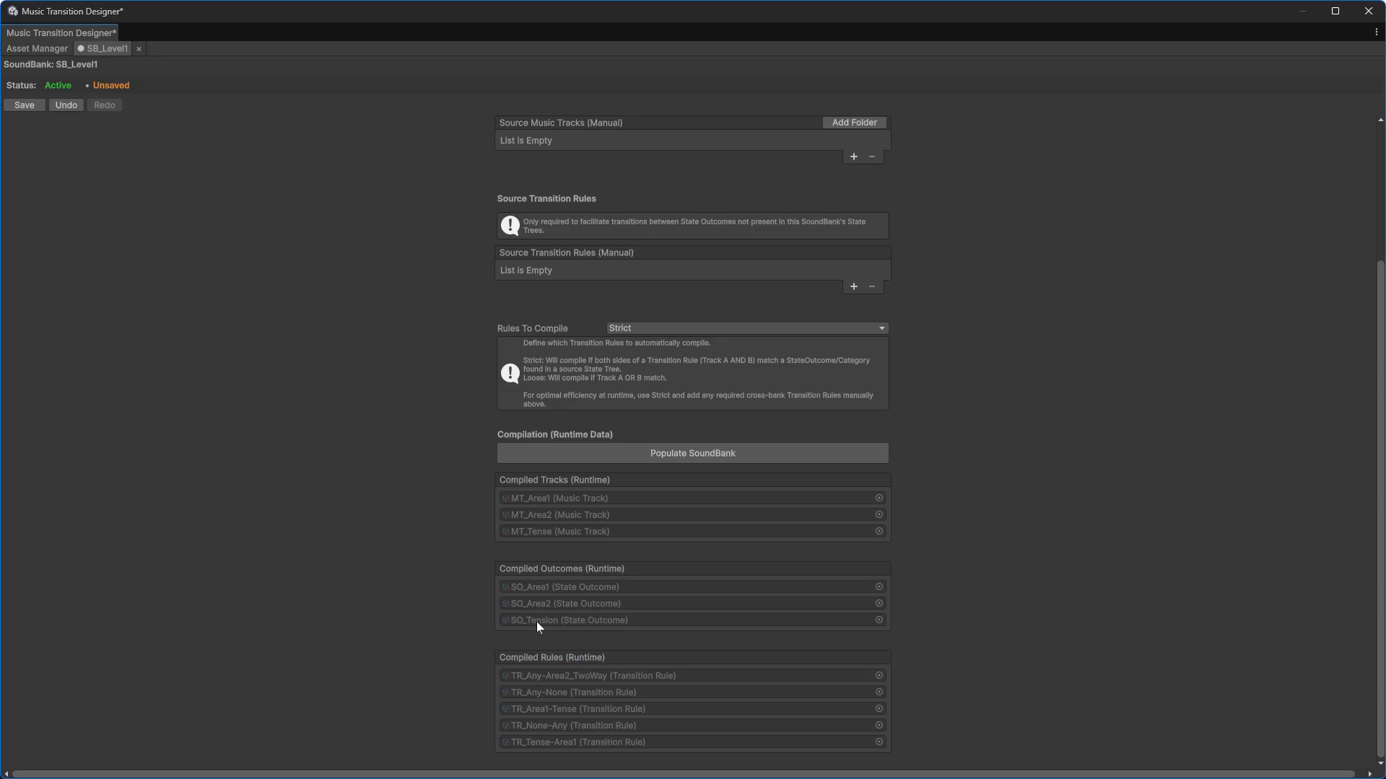
scroll(339, 480, up, 5)
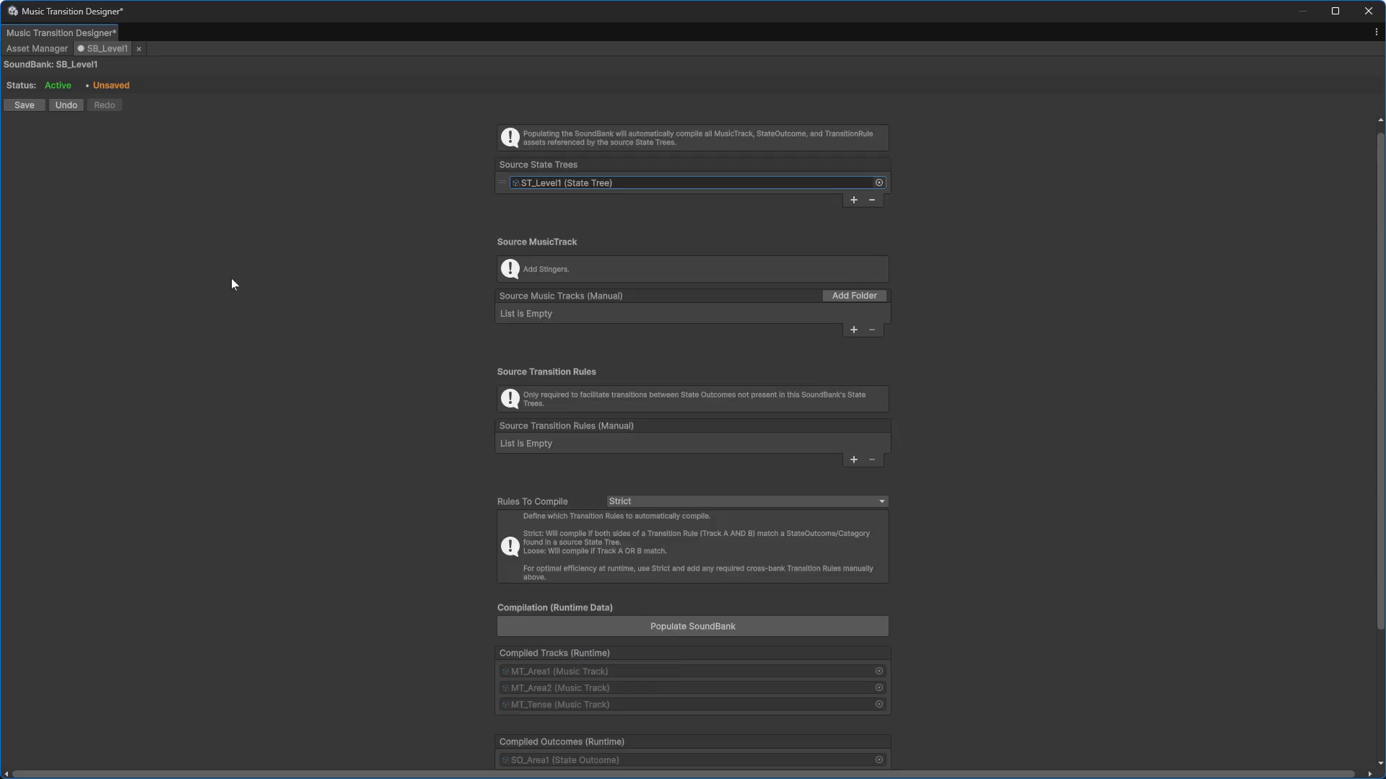
click(22, 105)
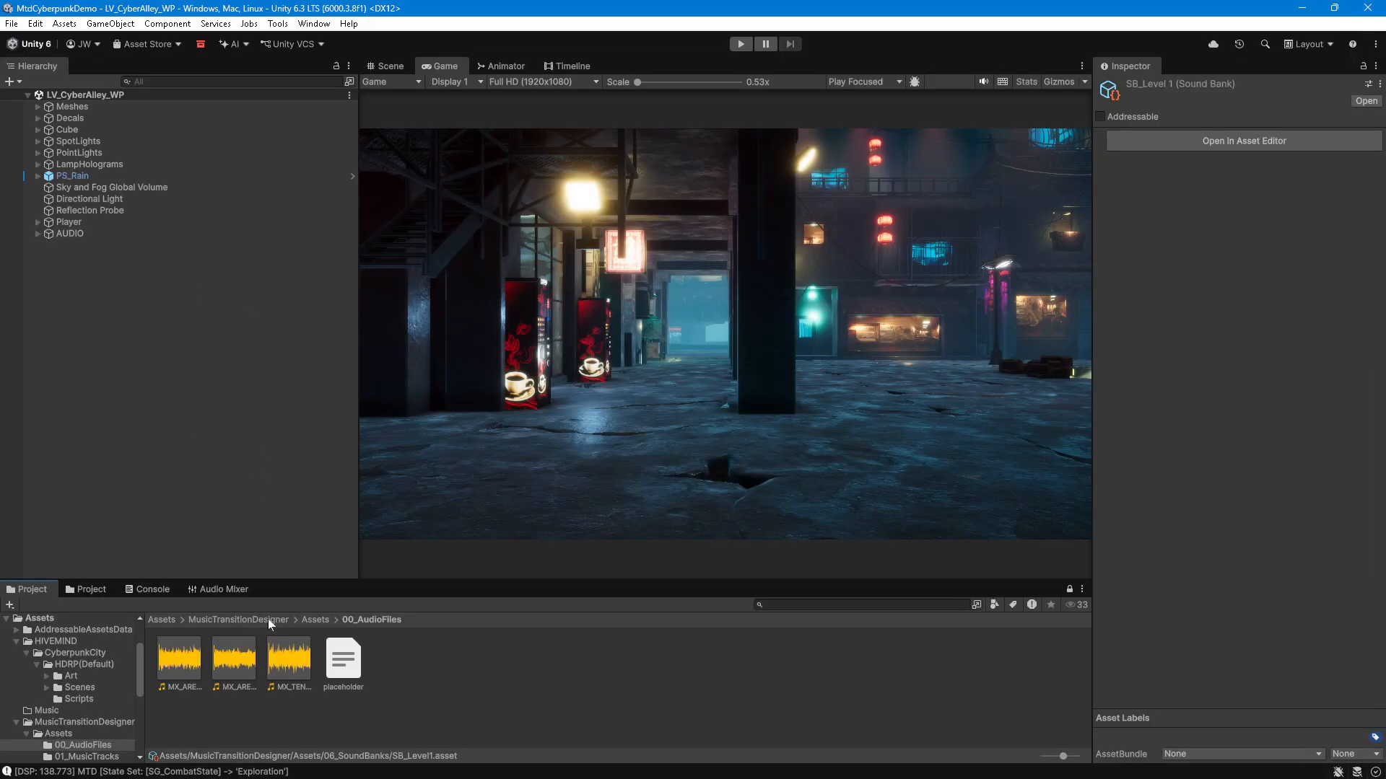
Step: Add the MtdSceneInitialiser prefab from the MusicTransitionDesigner Prefabs folder into the scene under the AUDIO object
click(160, 619)
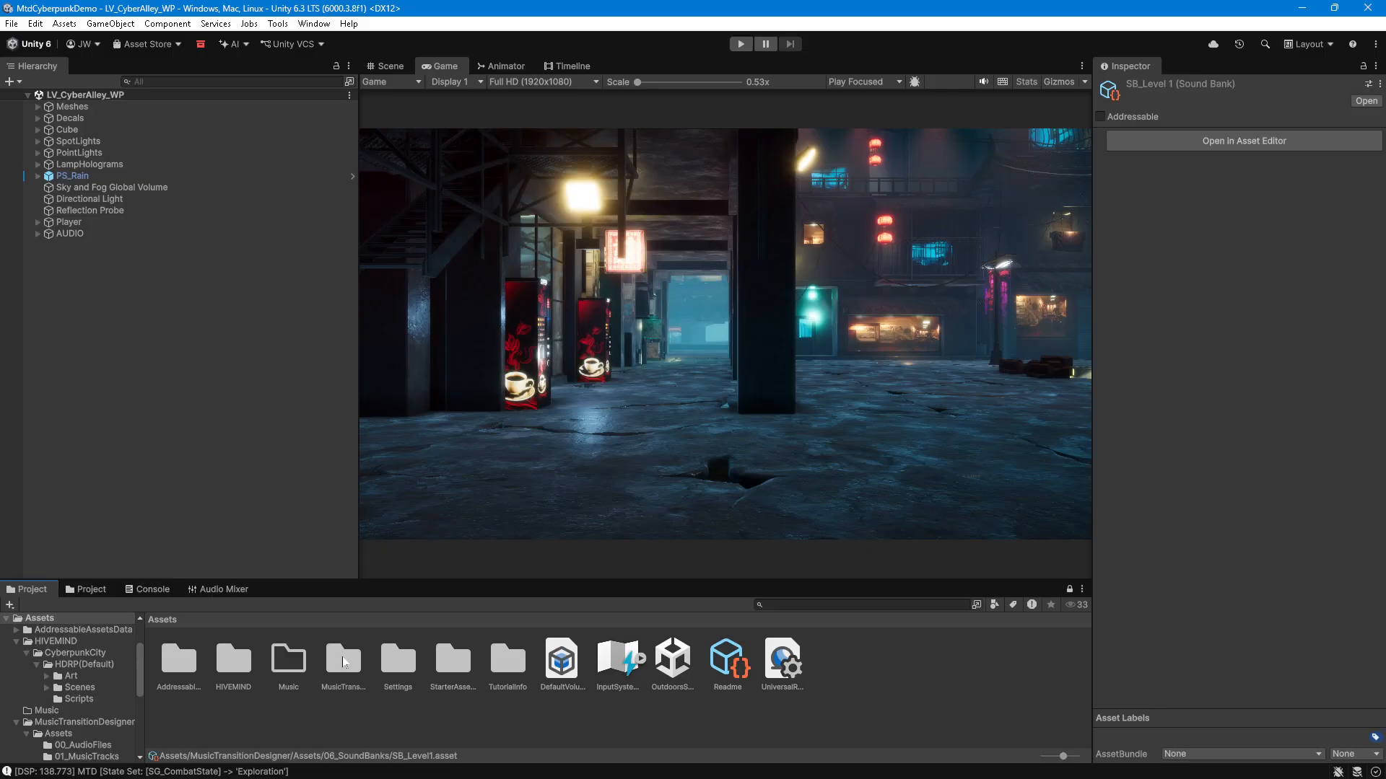
double_click(343, 660)
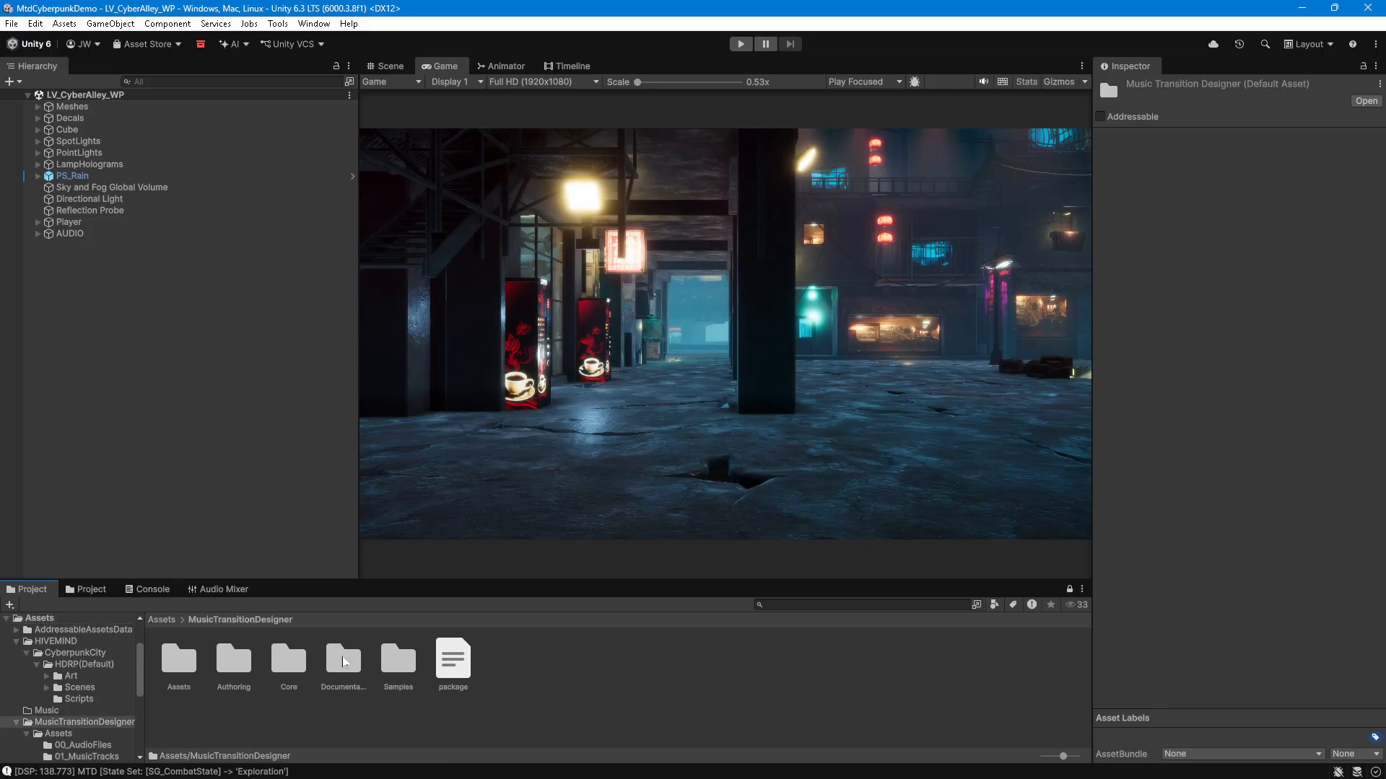
double_click(180, 661)
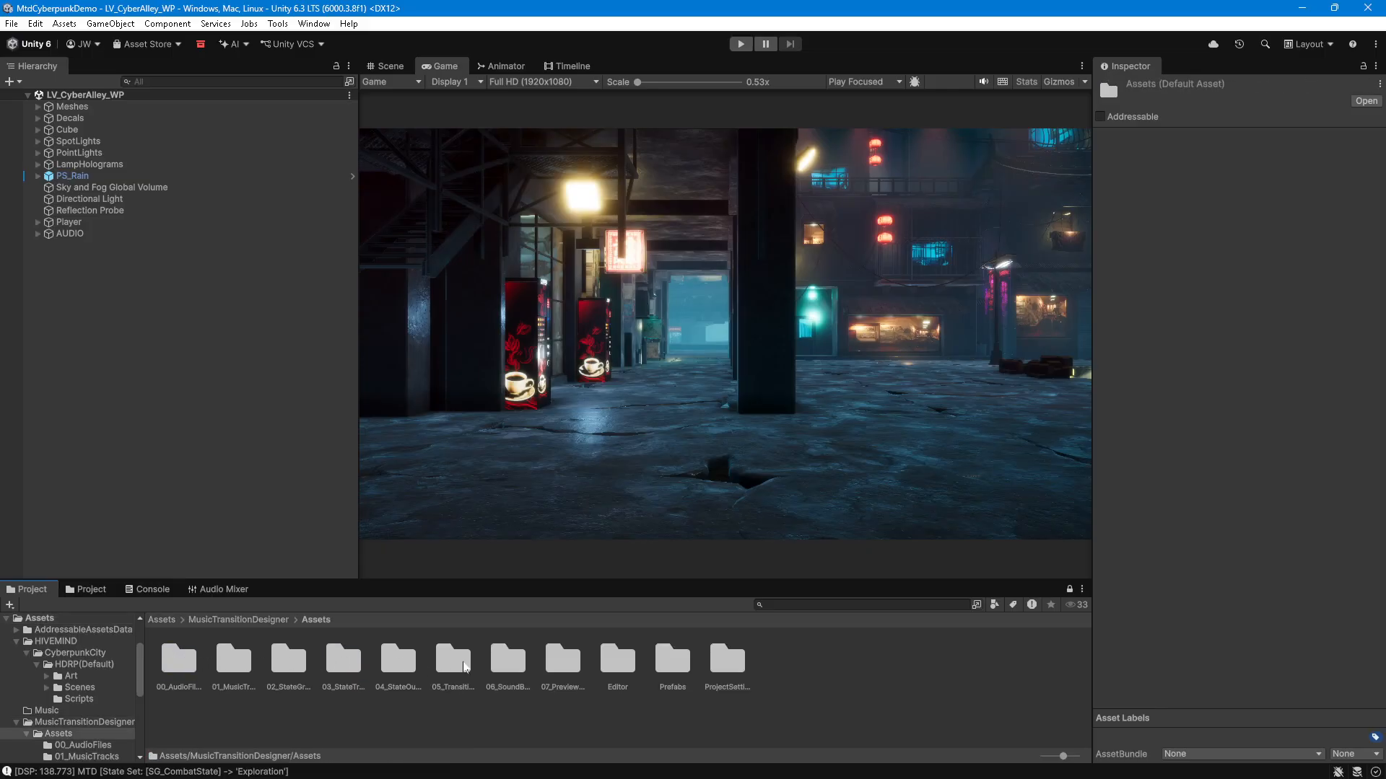
double_click(672, 659)
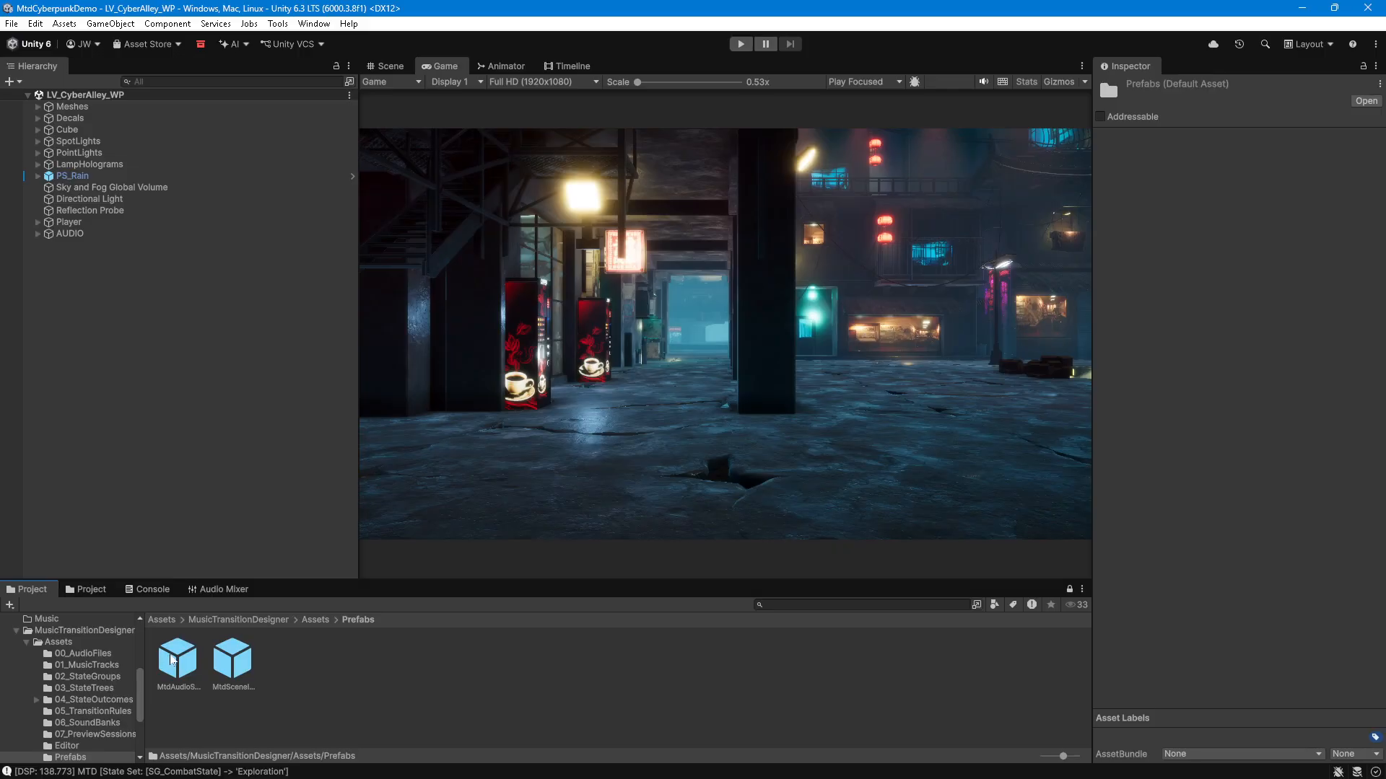
click(231, 657)
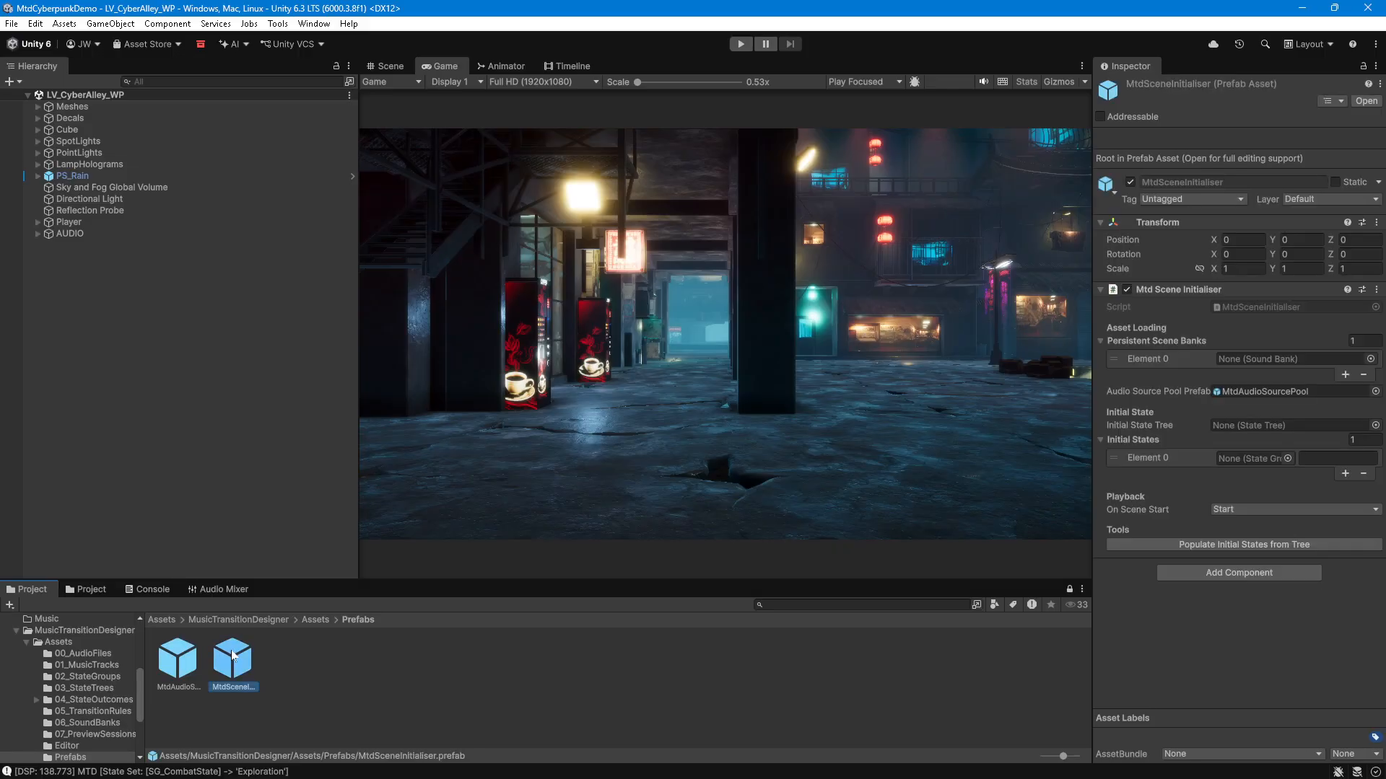
drag(238, 662, 72, 234)
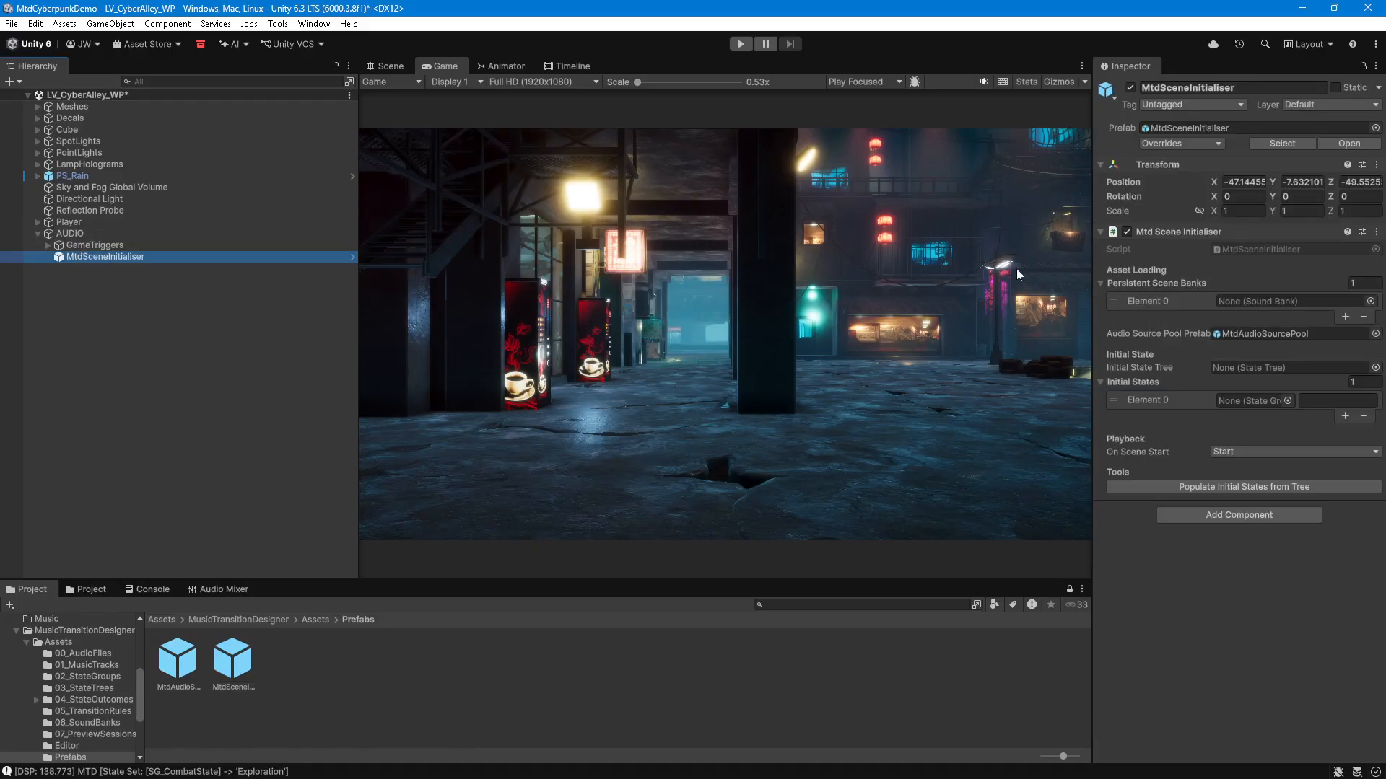
Step: Assign SB_Level1 as the initialiser's persistent scene bank and ST_Level1 as its initial state tree
click(1370, 301)
double_click(1054, 350)
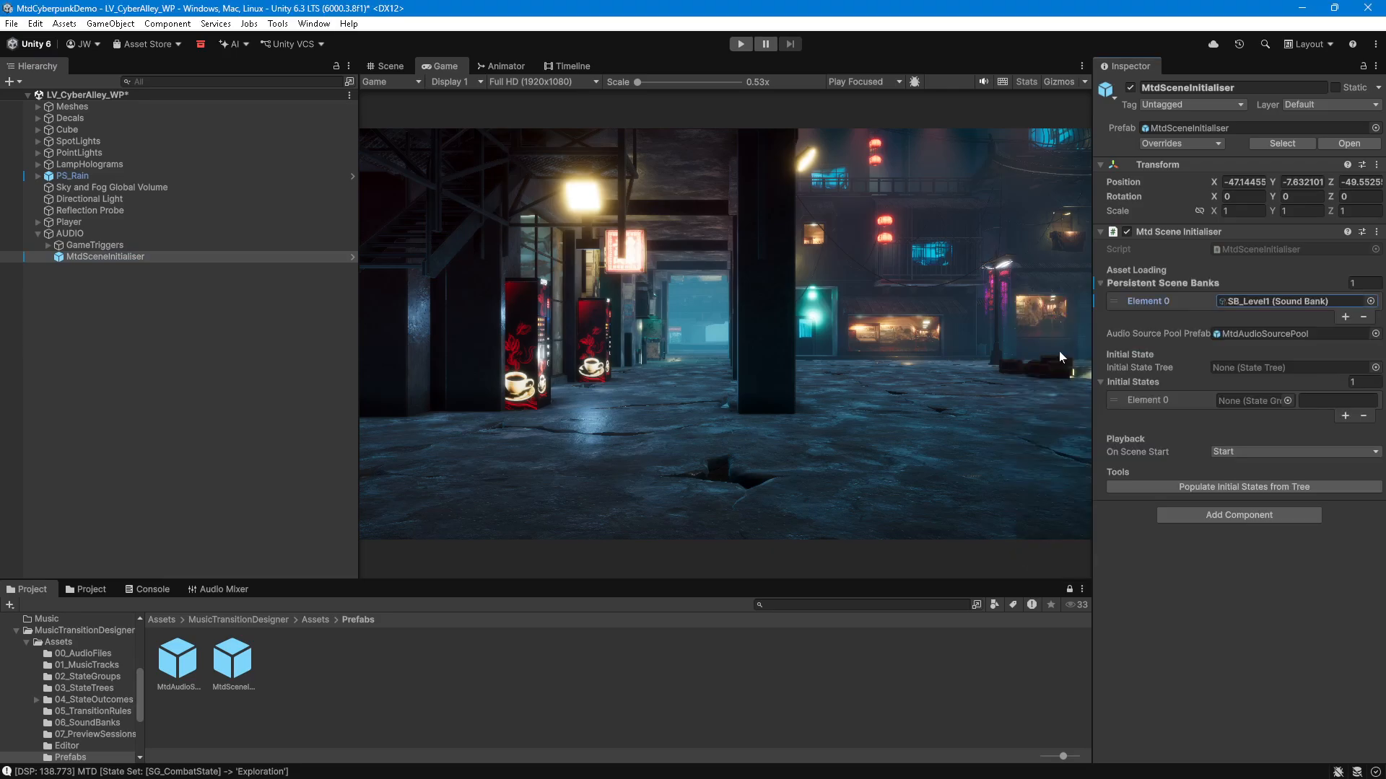
click(1374, 367)
click(1071, 414)
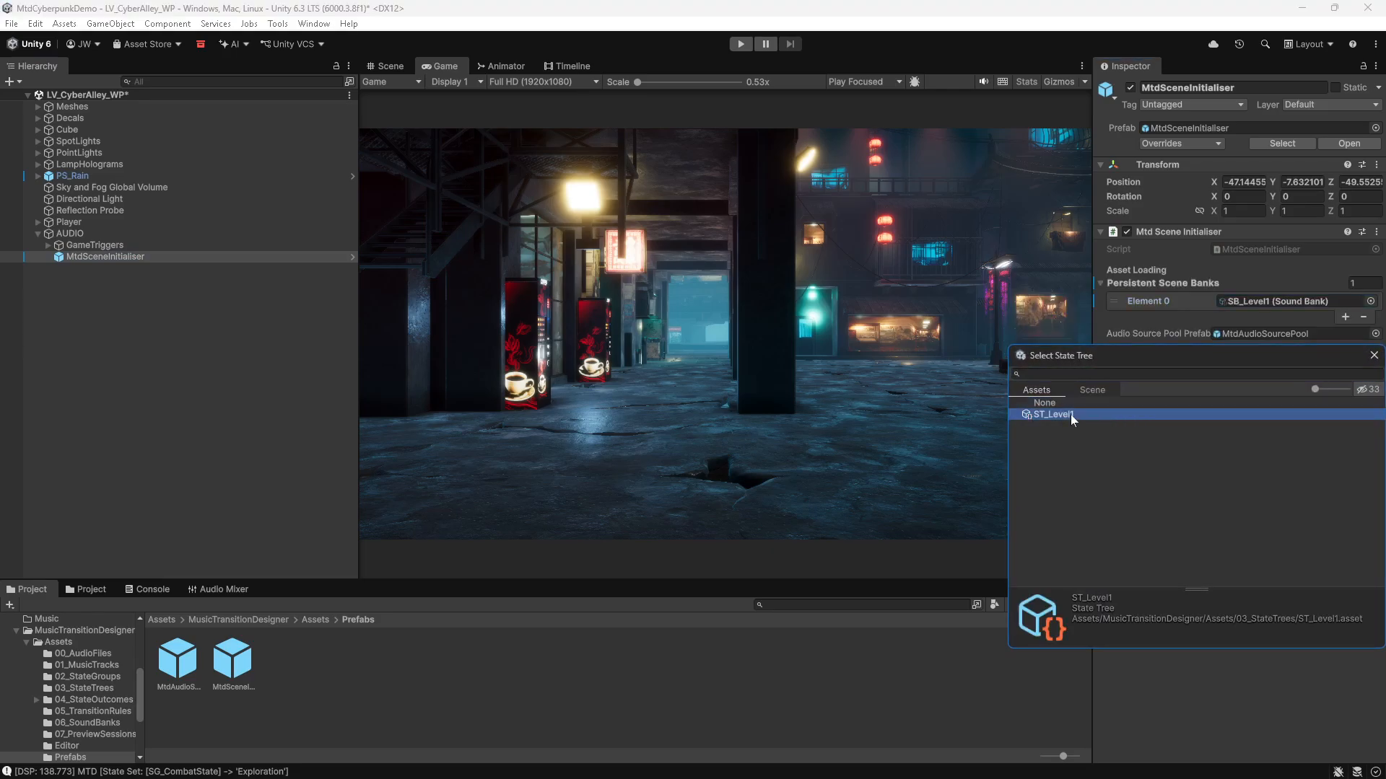
click(1071, 415)
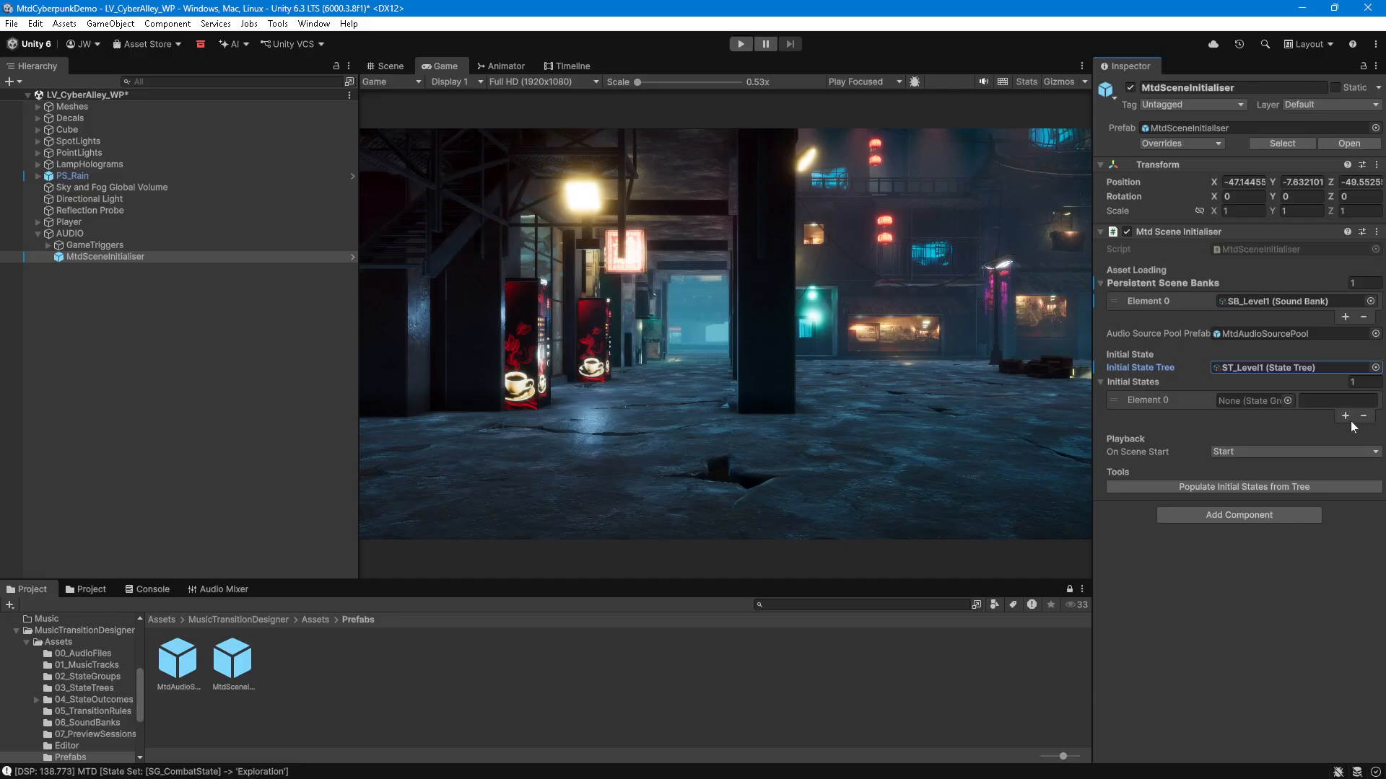
Step: Populate the initialiser's initial states from the tree and set On Scene Start to Start
click(1280, 488)
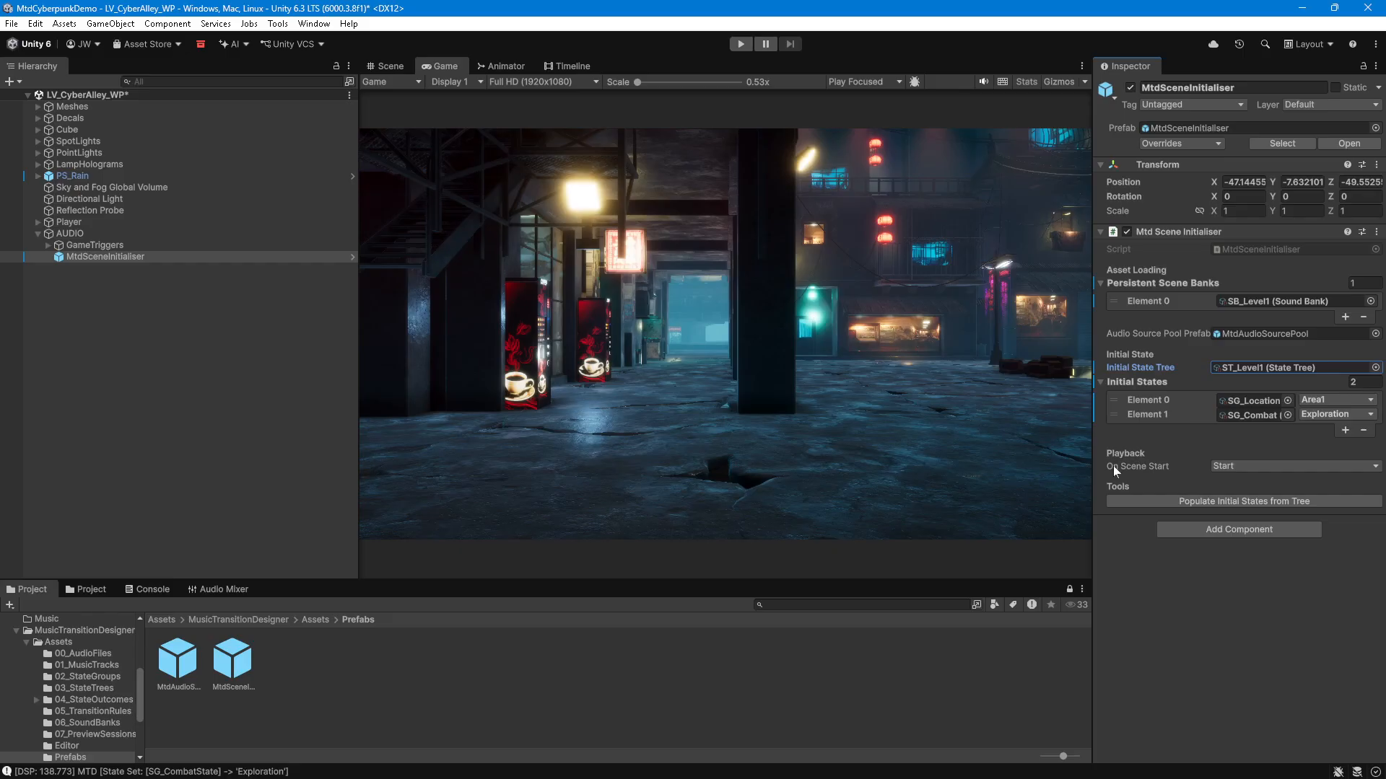
click(1258, 466)
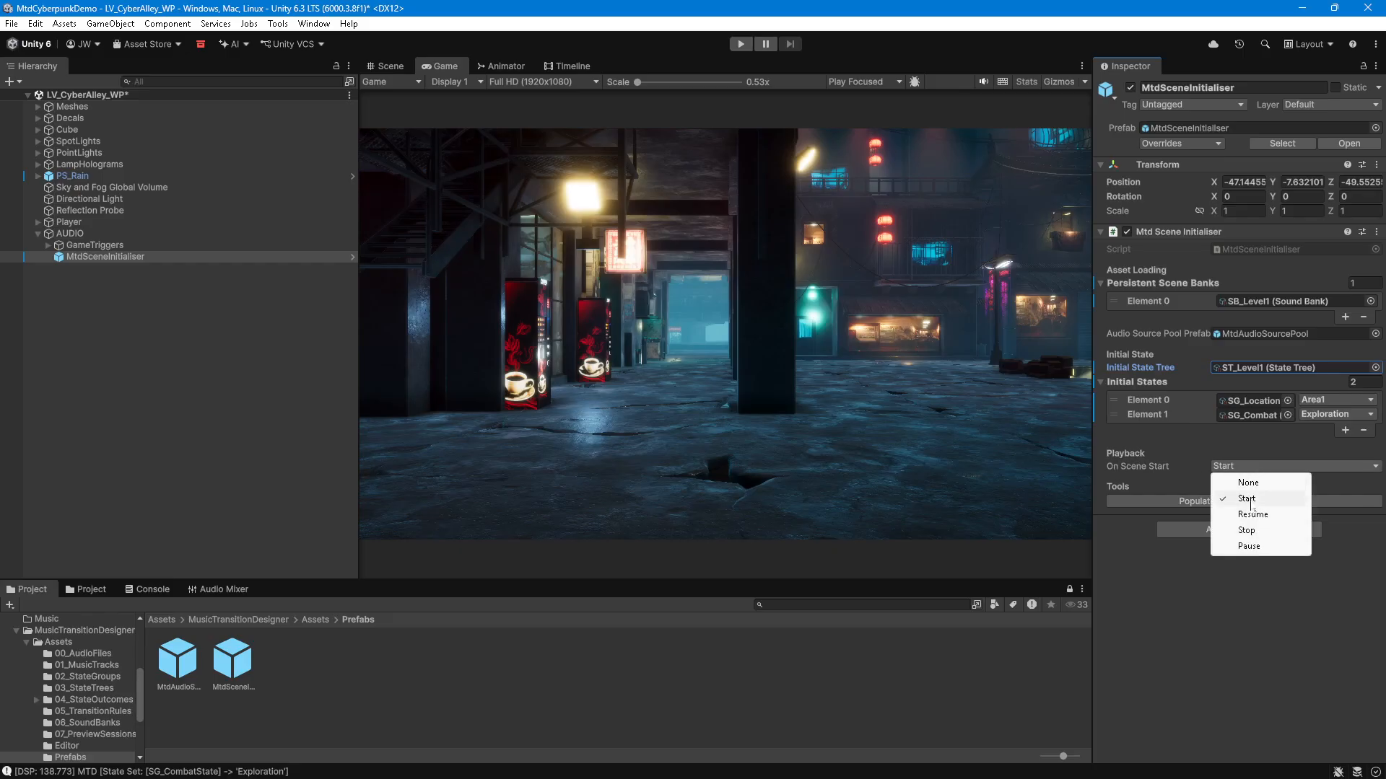
click(1250, 500)
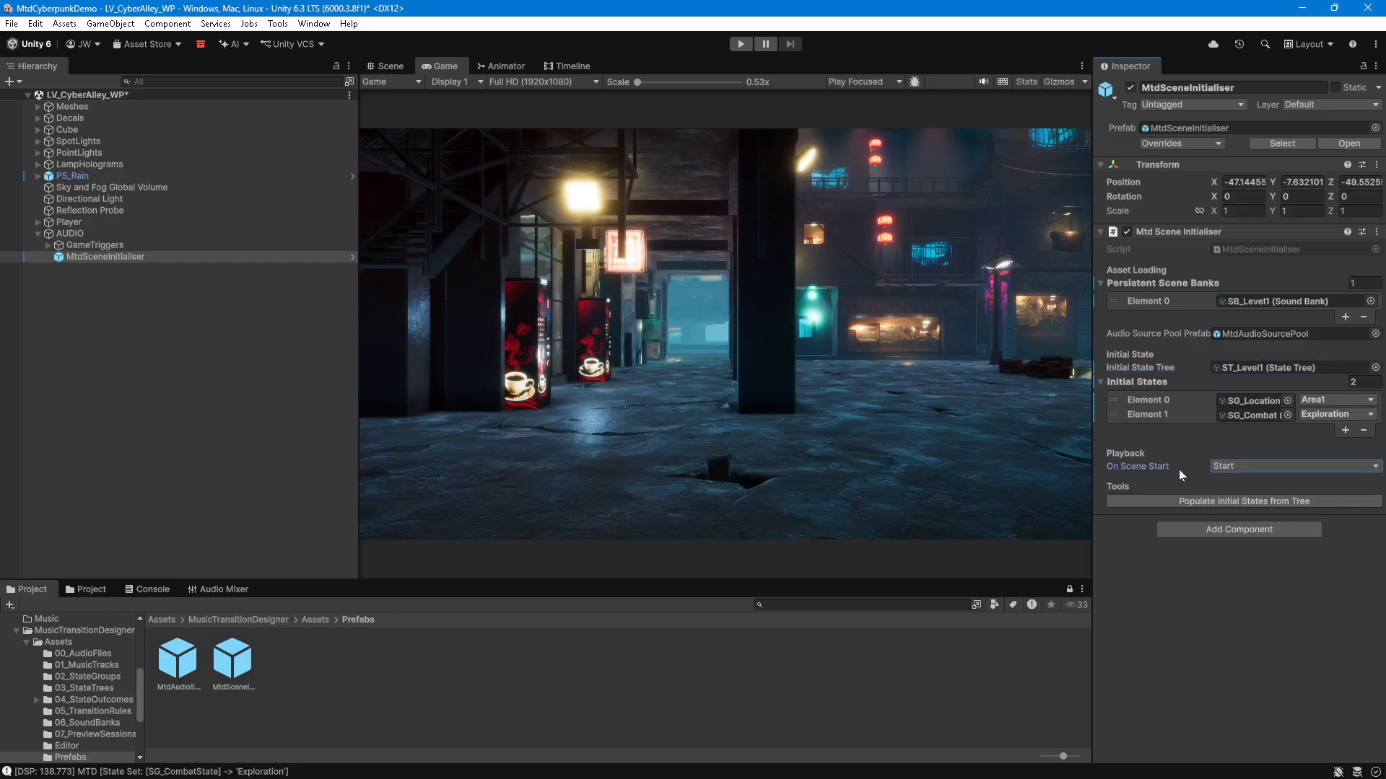
mouse_move(1179, 469)
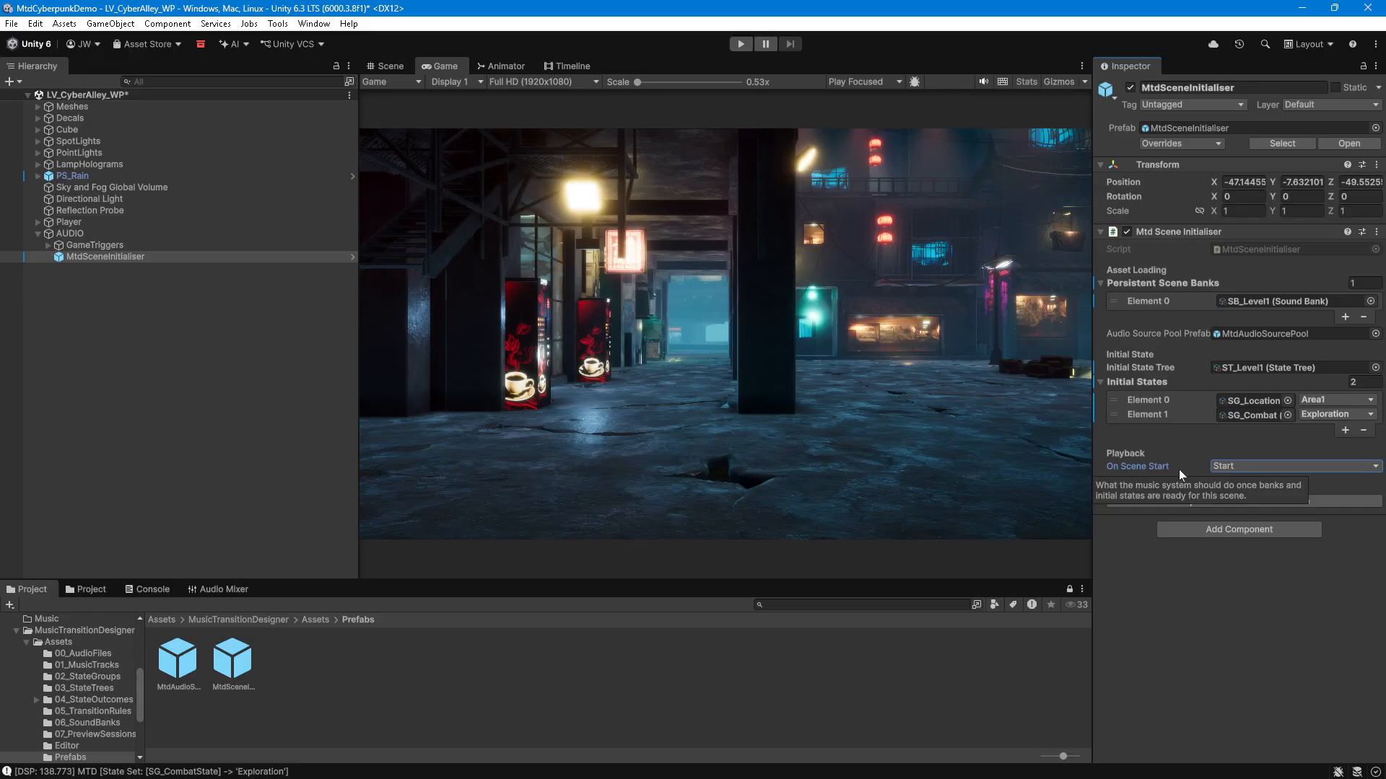
Step: Examine the Area1 trigger volume under GameTriggers in the Scene view by temporarily showing its mesh
click(121, 245)
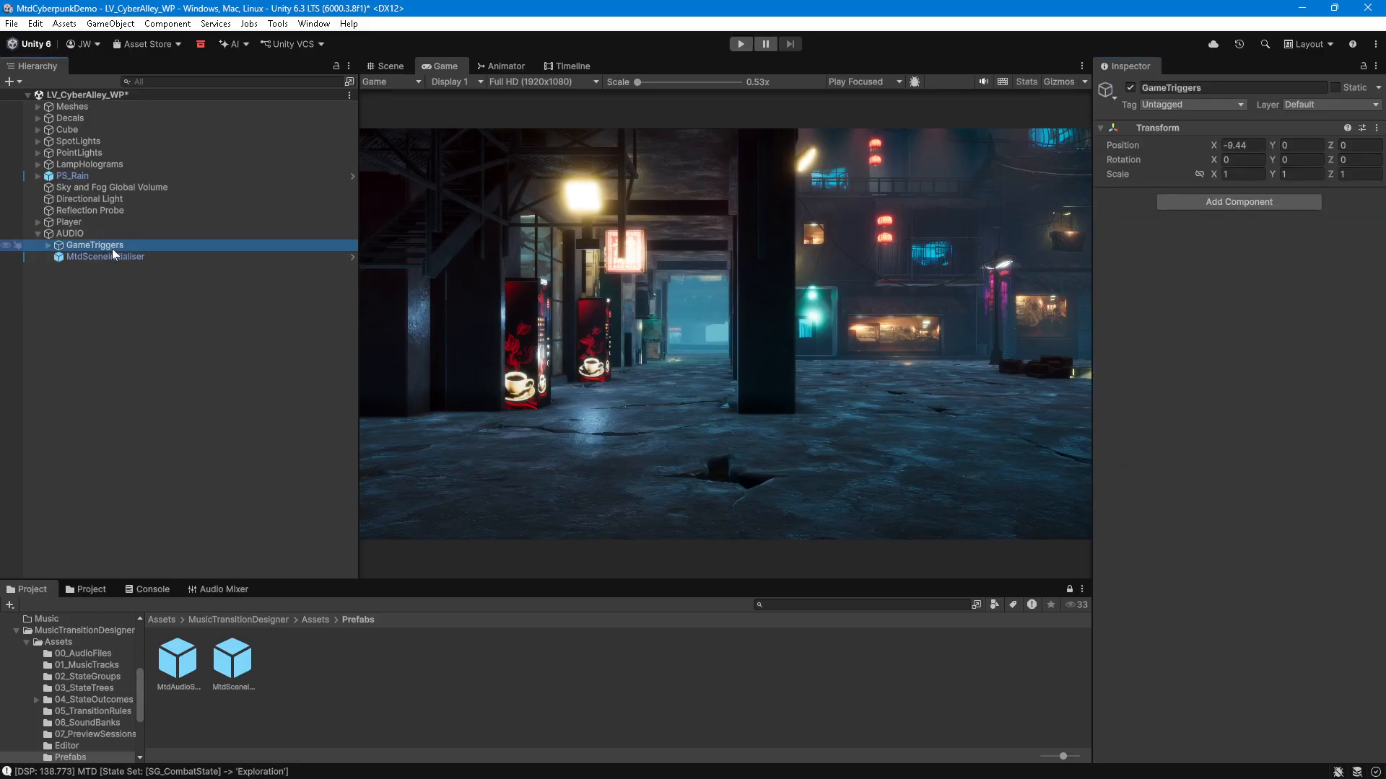
click(47, 245)
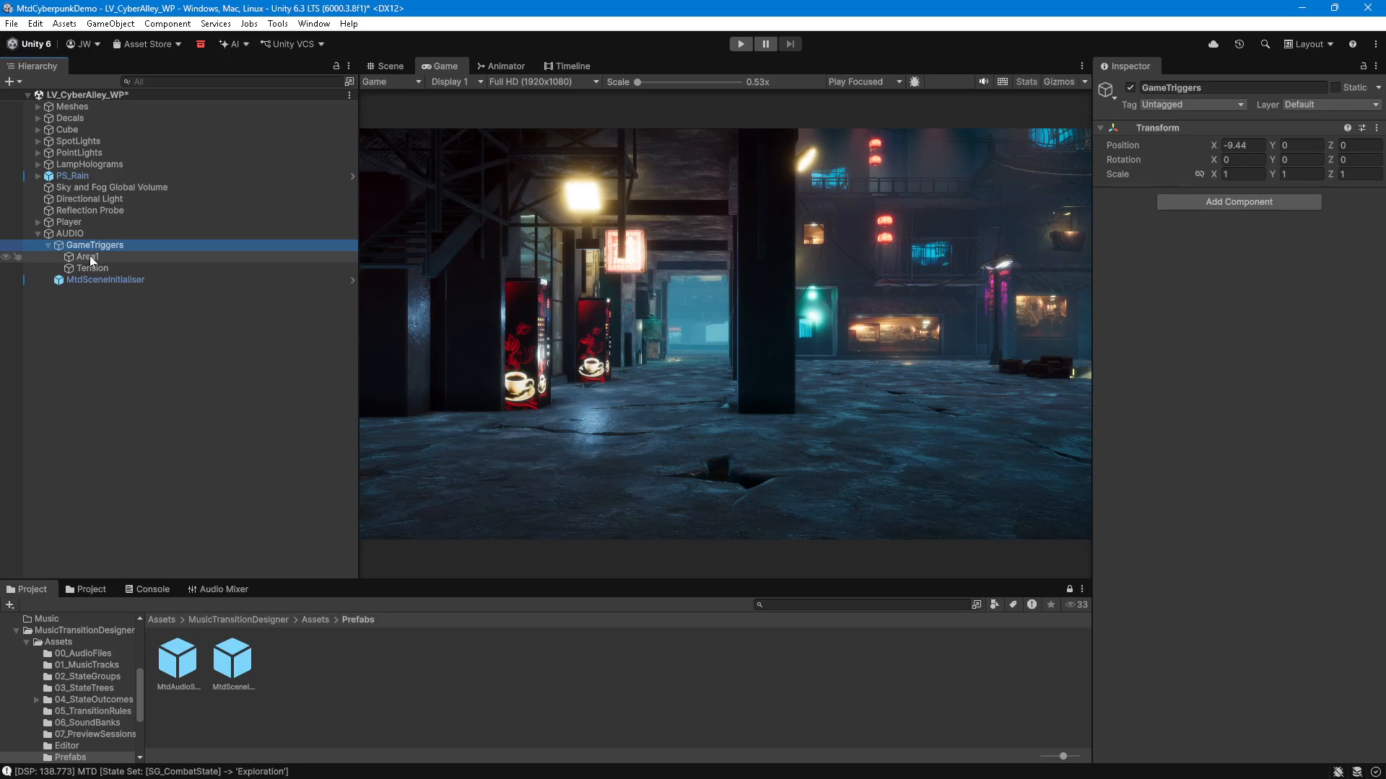
click(88, 258)
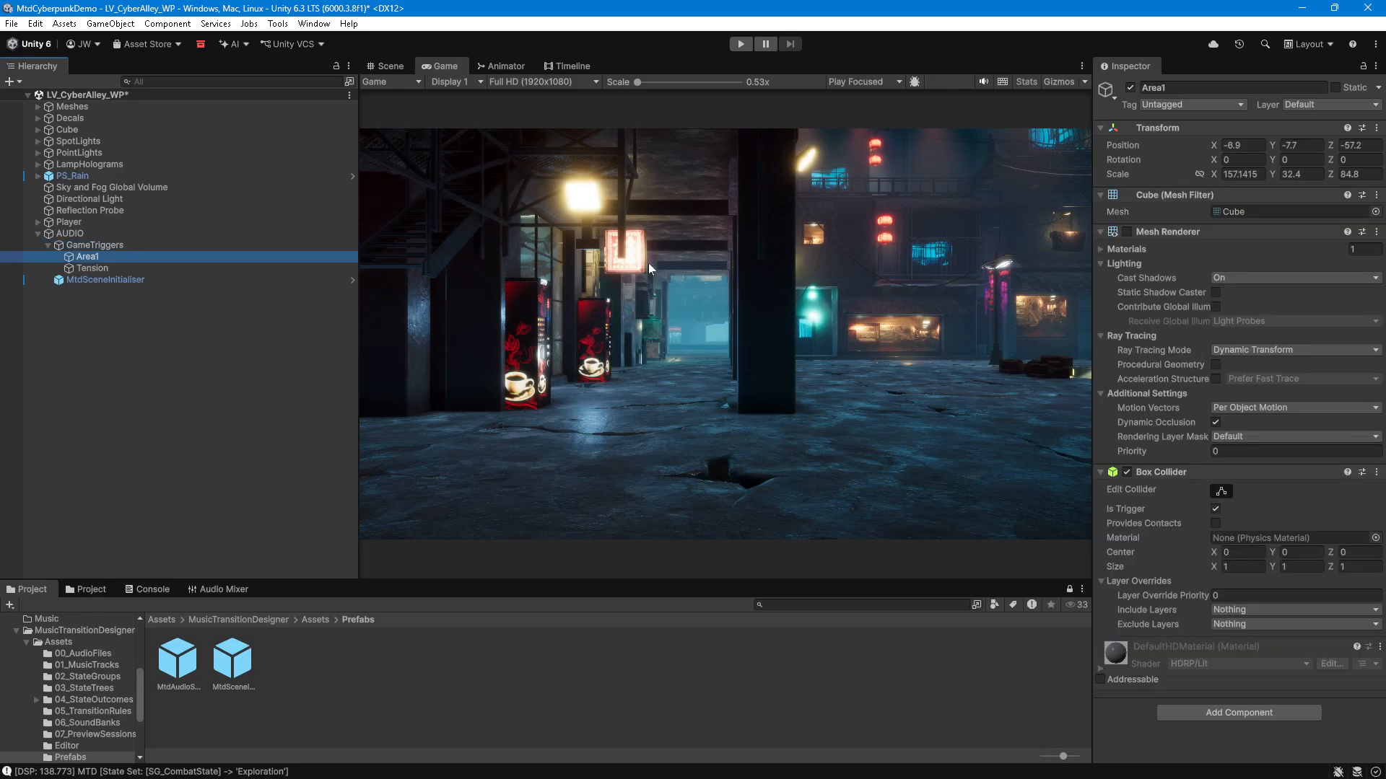
click(402, 67)
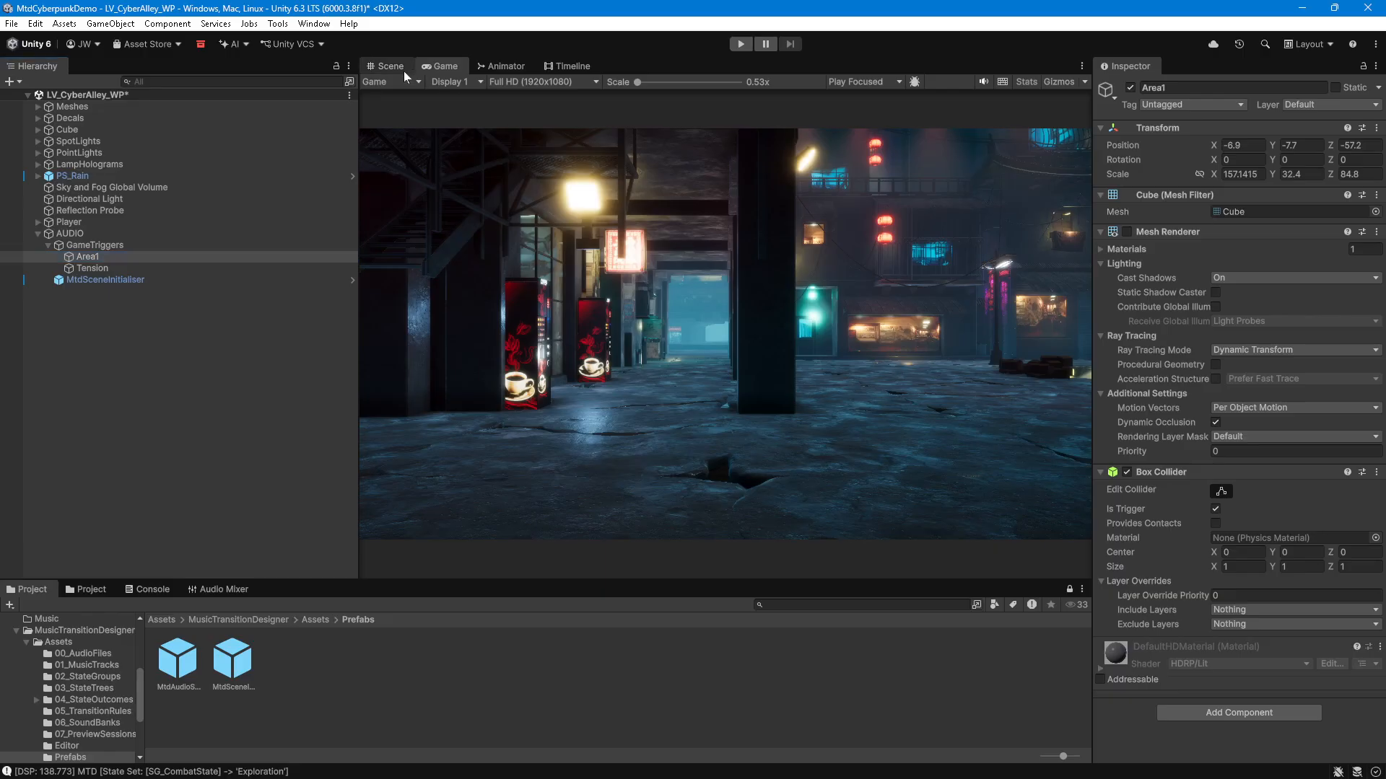
double_click(72, 257)
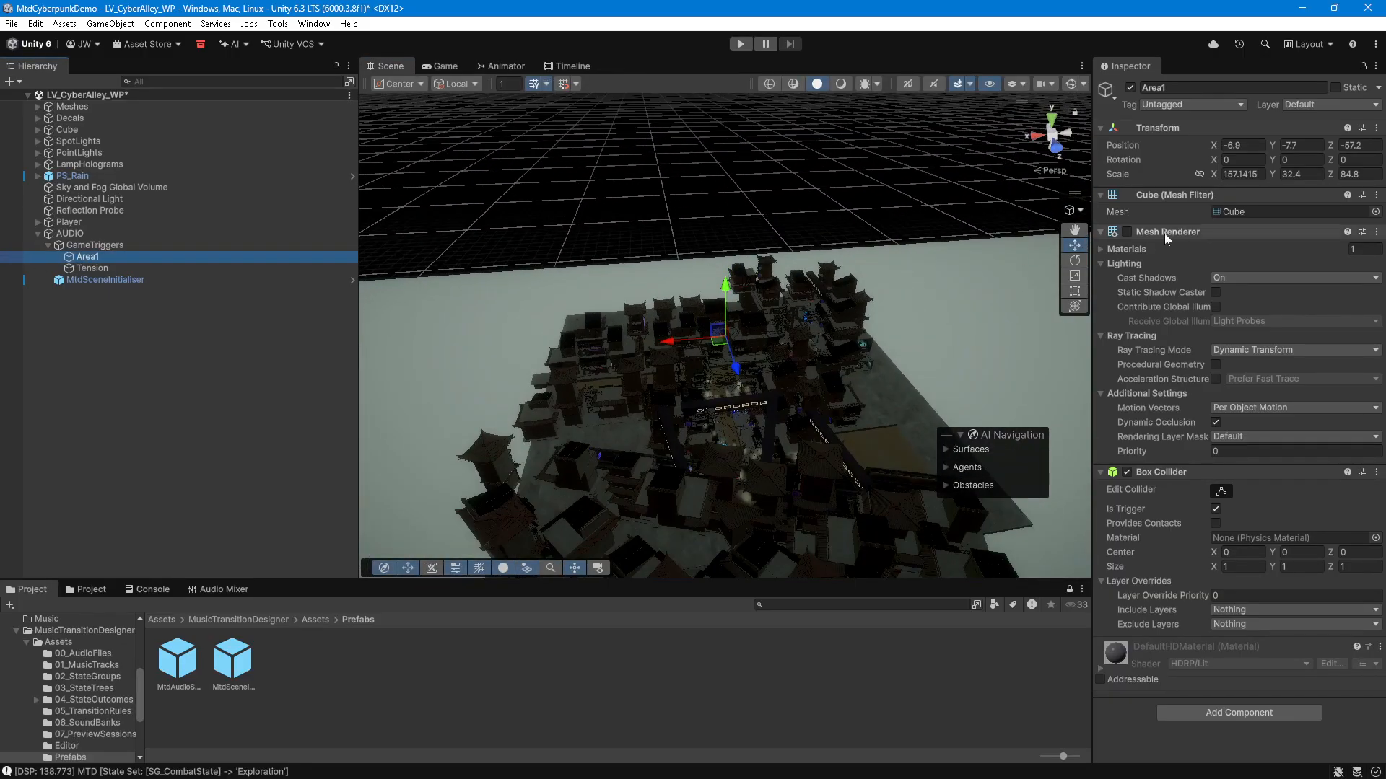
click(1128, 232)
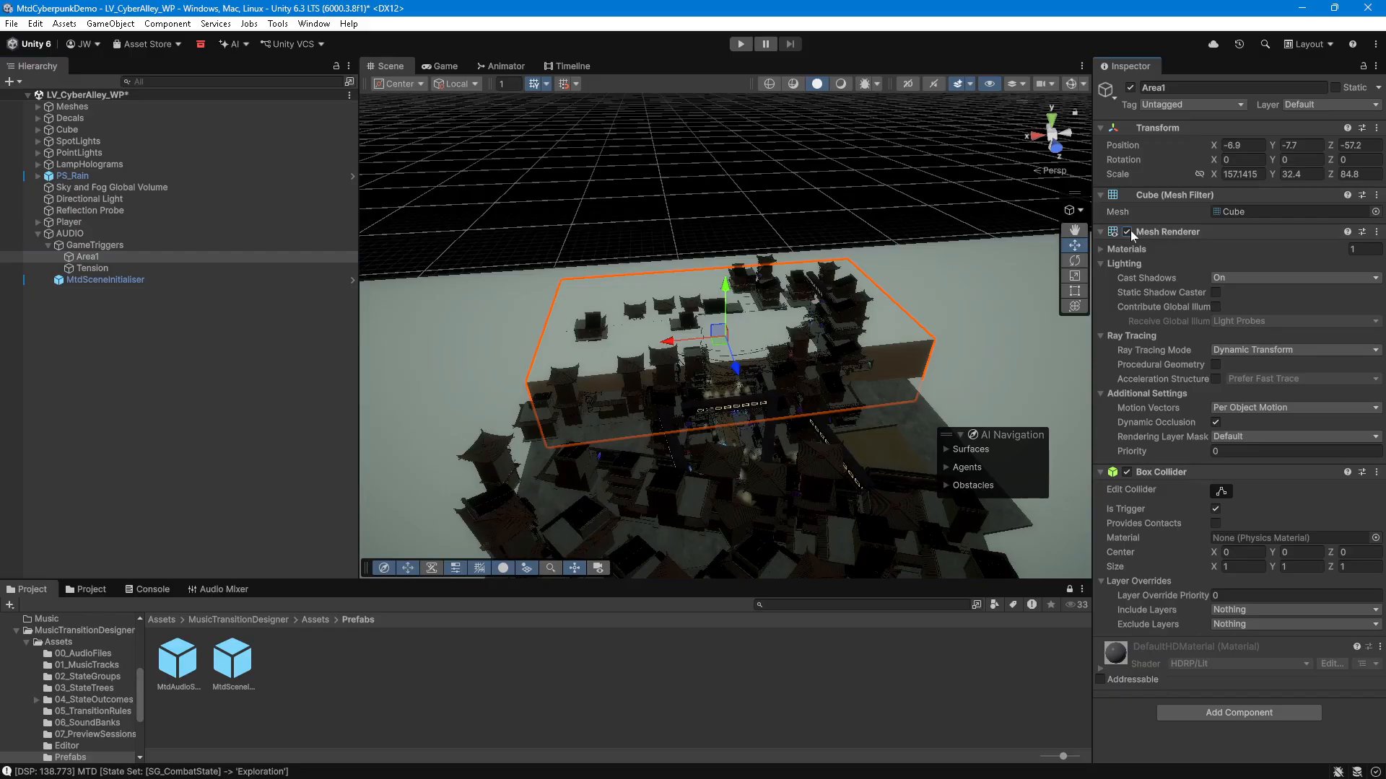
click(1127, 232)
Step: Examine the Tension trigger volume in the Scene view by temporarily showing its mesh
click(92, 268)
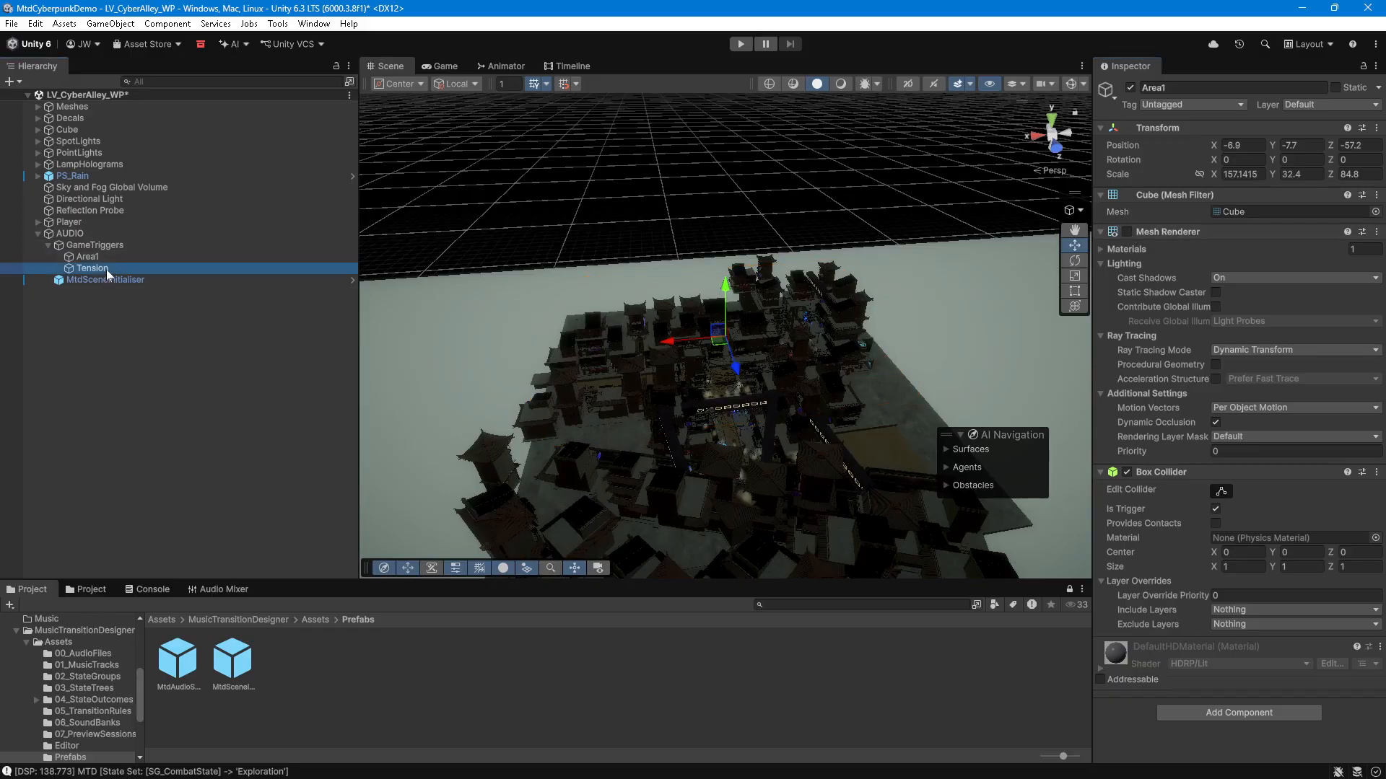
click(1126, 232)
right_drag(896, 214, 883, 257)
middle_drag(883, 257, 857, 303)
right_drag(854, 225, 842, 260)
middle_drag(841, 260, 835, 292)
scroll(835, 292, up, 5)
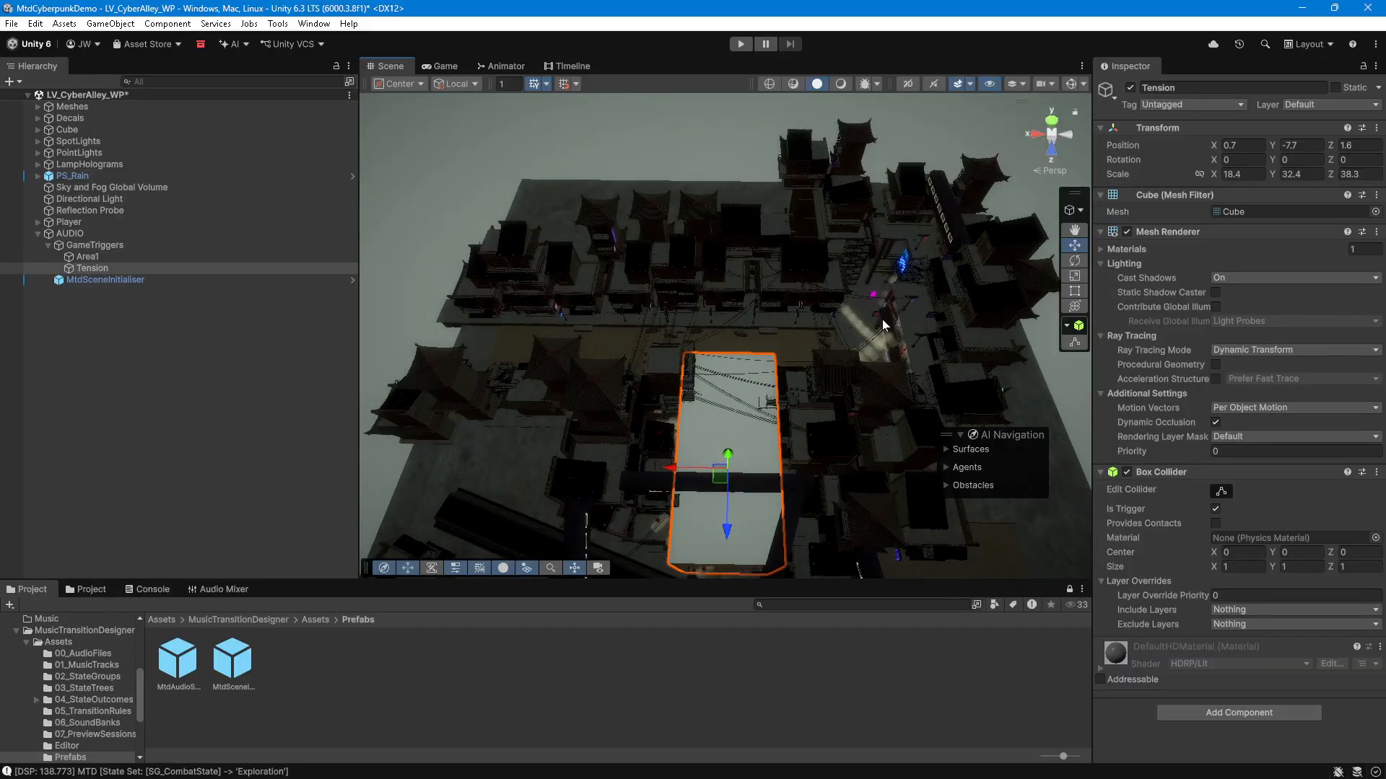
click(1127, 232)
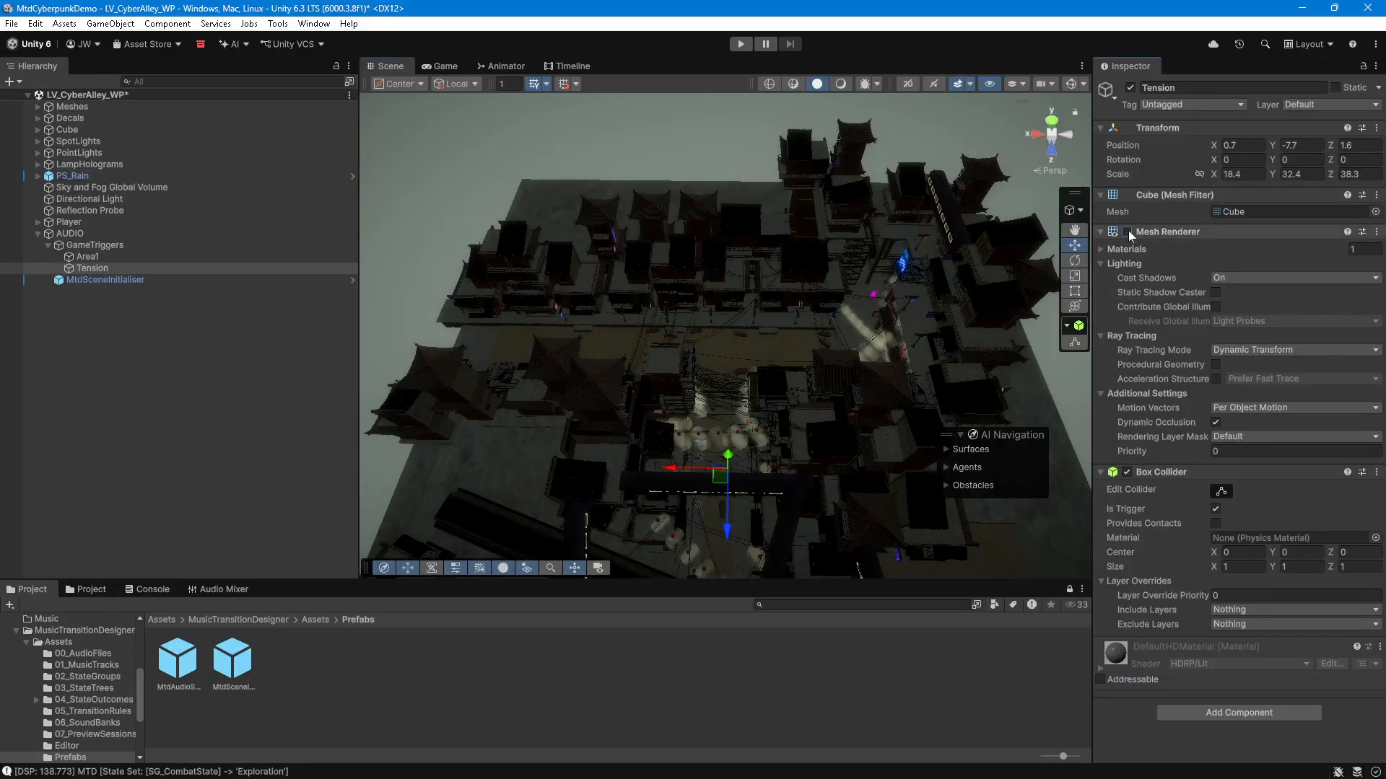
Step: Add an Mtd On Trigger Enter component to the Area1 trigger
click(122, 257)
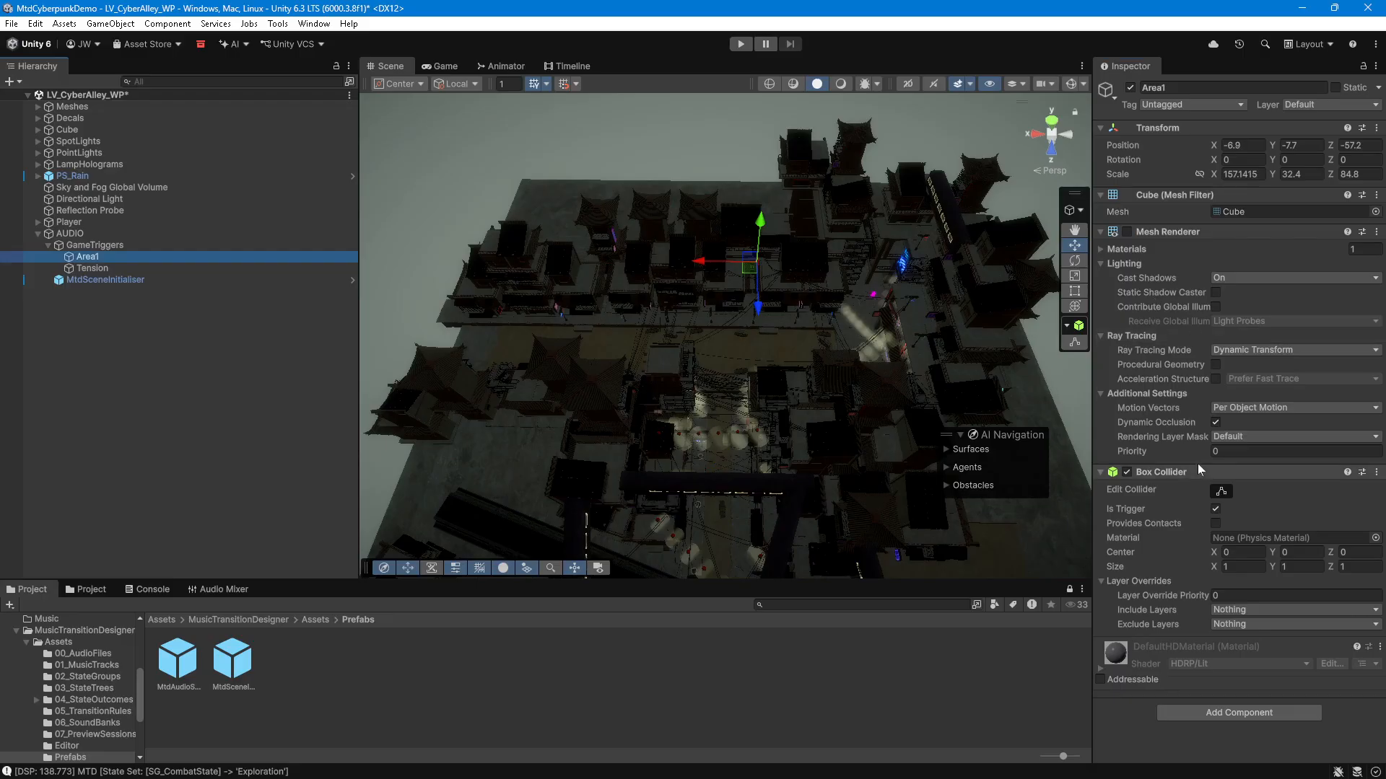
click(1226, 711)
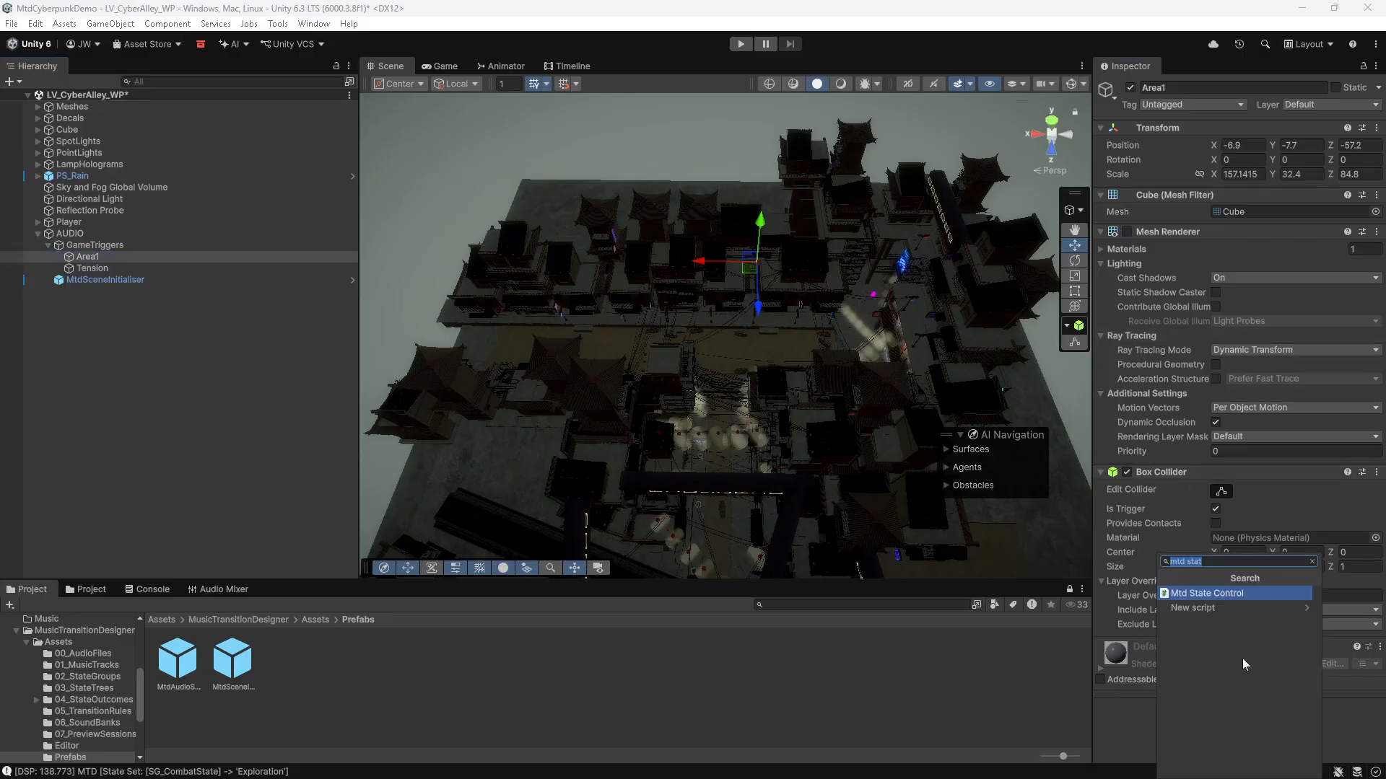
text(Mtd)
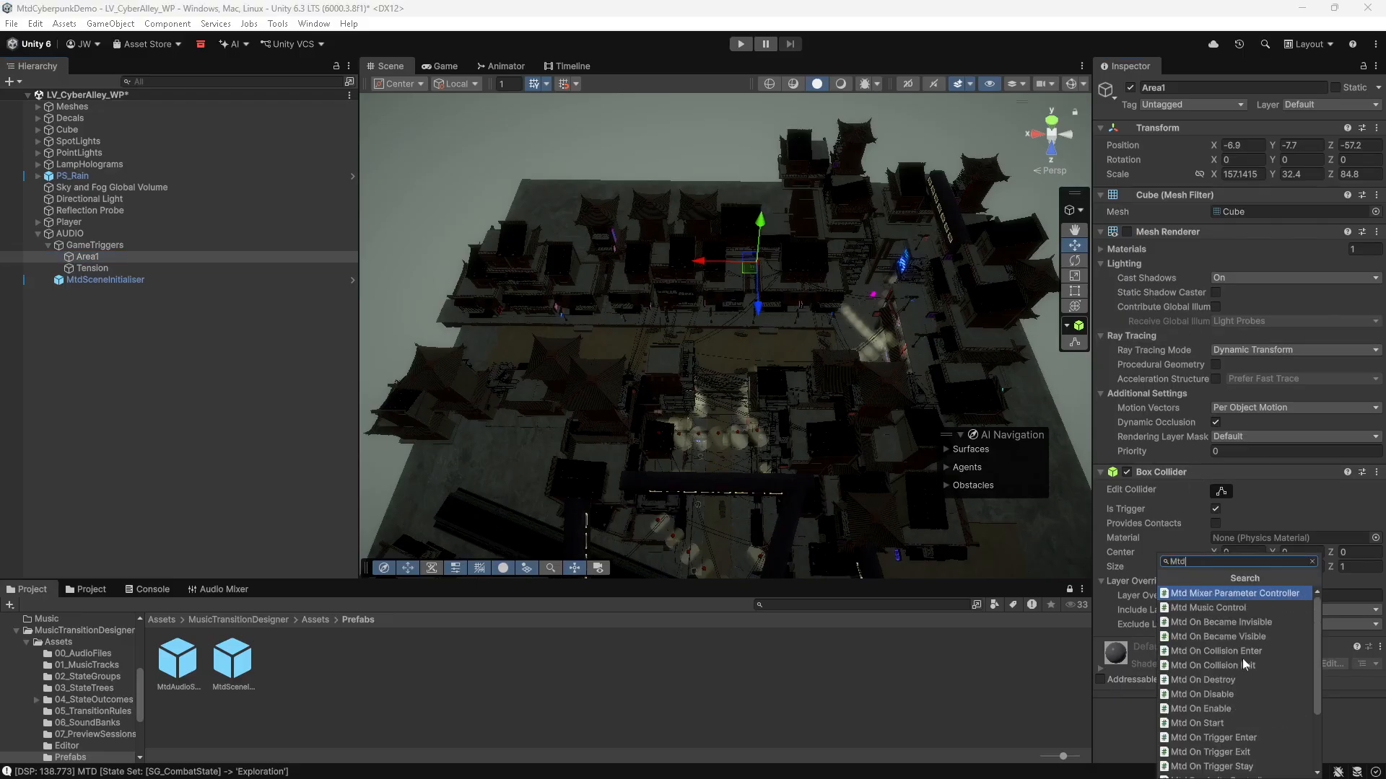
text( trigg)
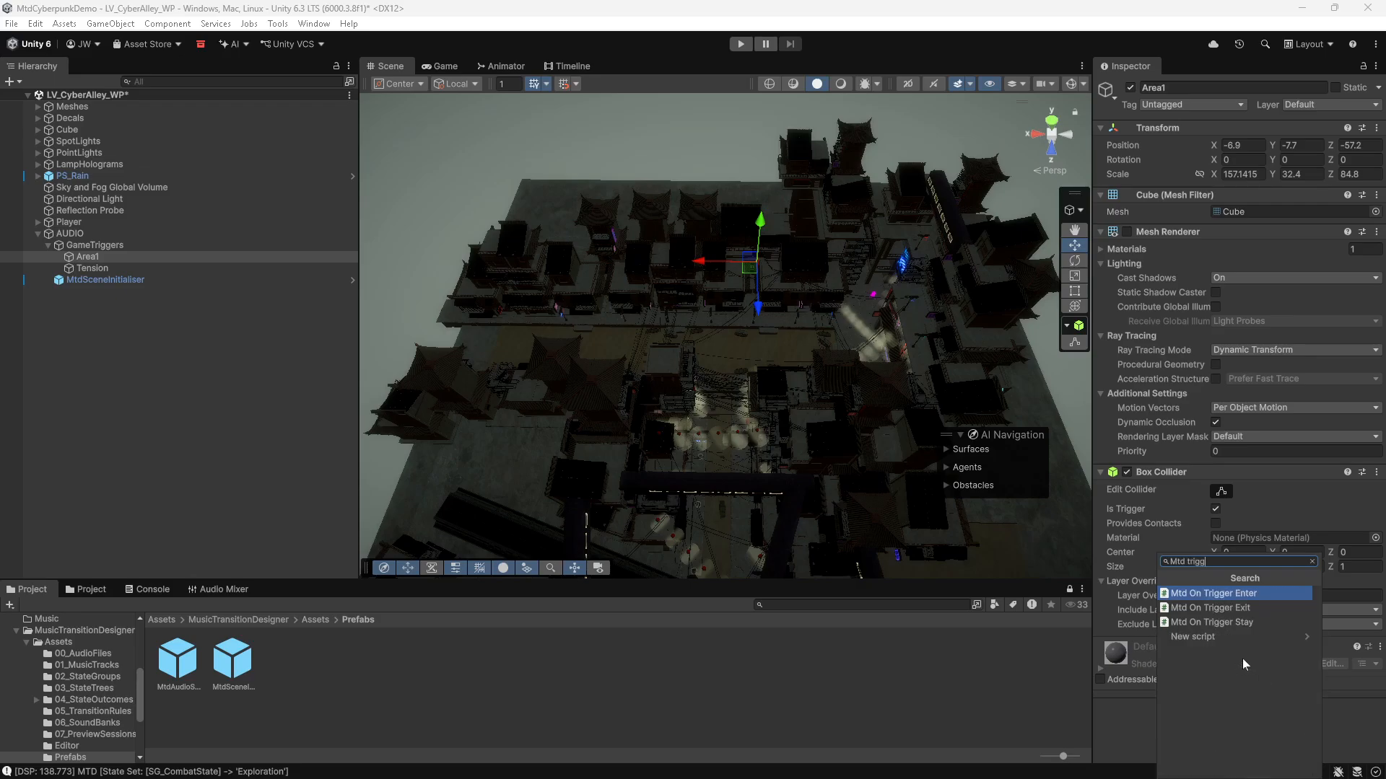
click(1250, 594)
Step: Add an Mtd State Control component to Area1 and assign it as the trigger's first action
scroll(1181, 530, down, 3)
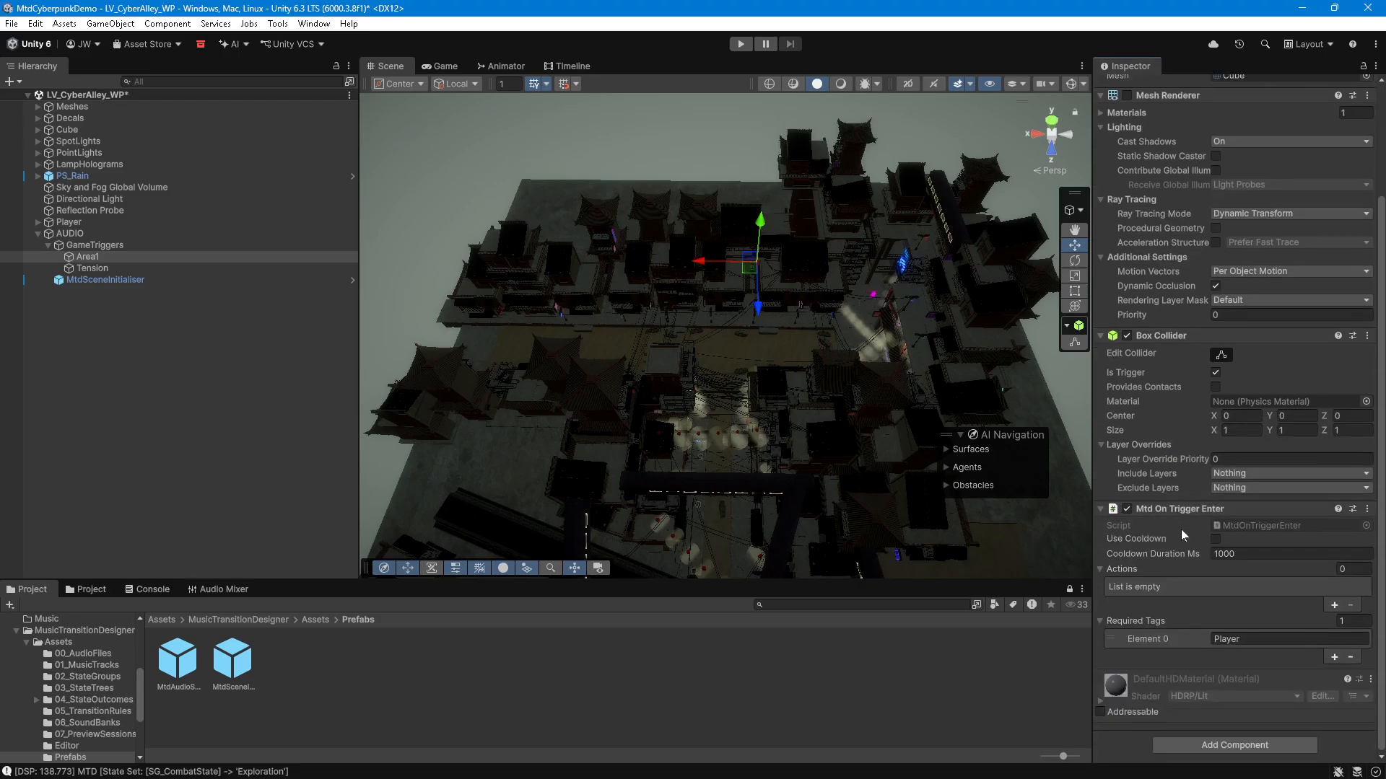
click(1219, 745)
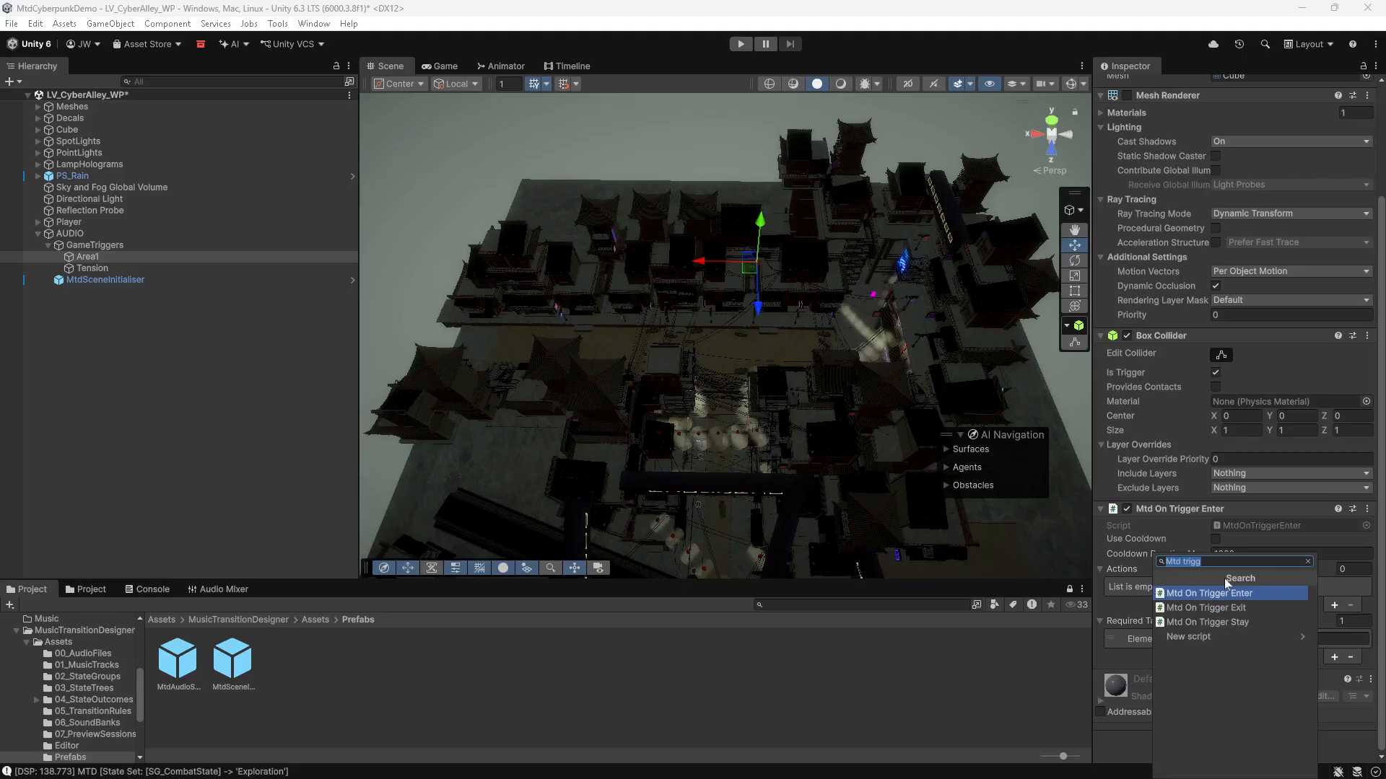
text(mtd state)
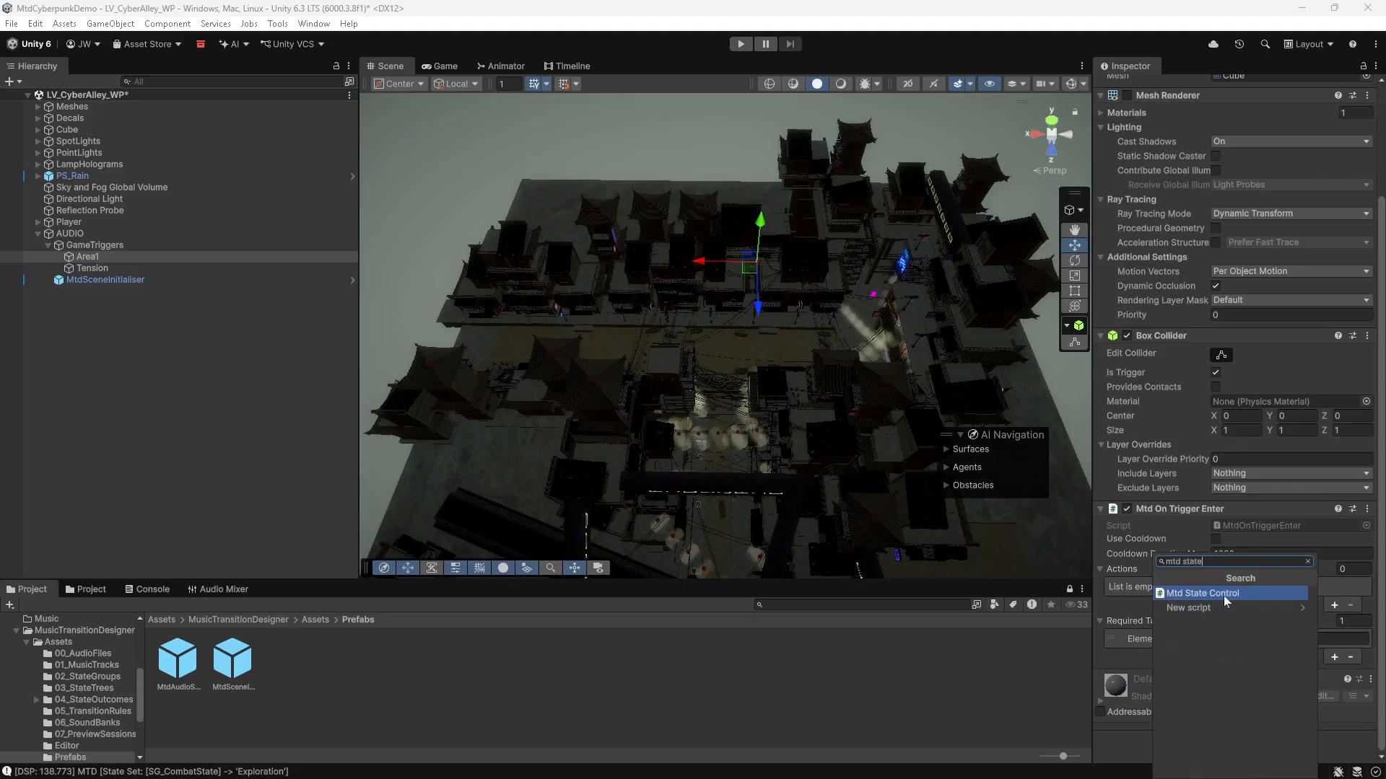
click(1223, 593)
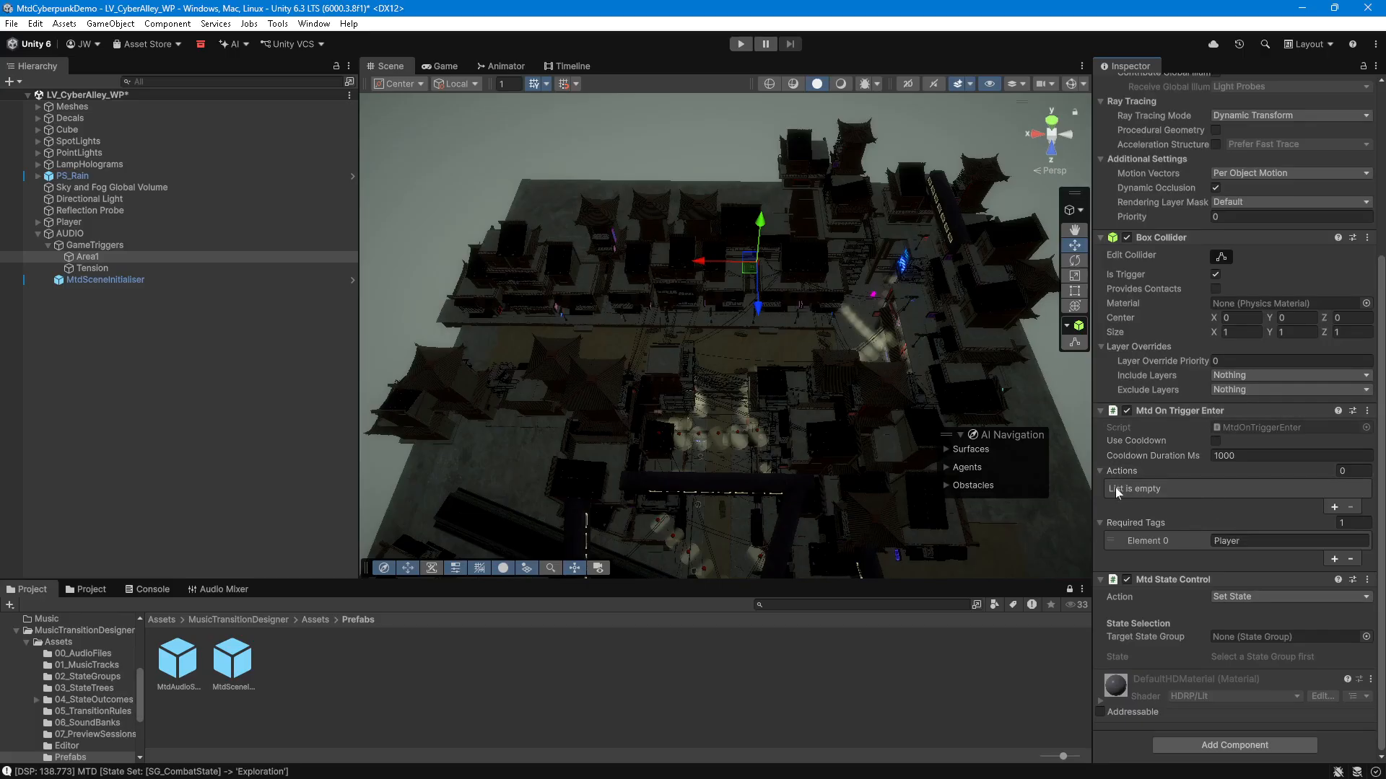
click(1334, 507)
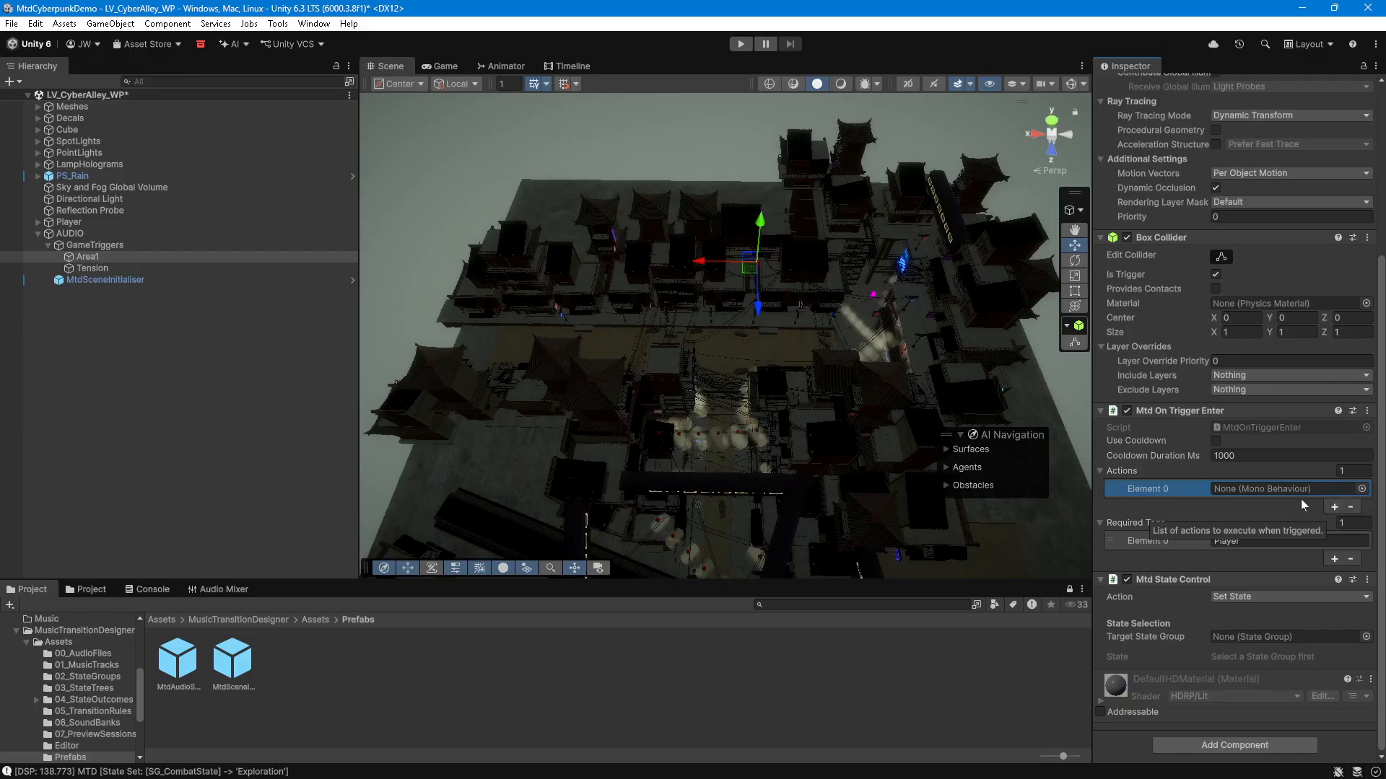
drag(1159, 581, 1245, 488)
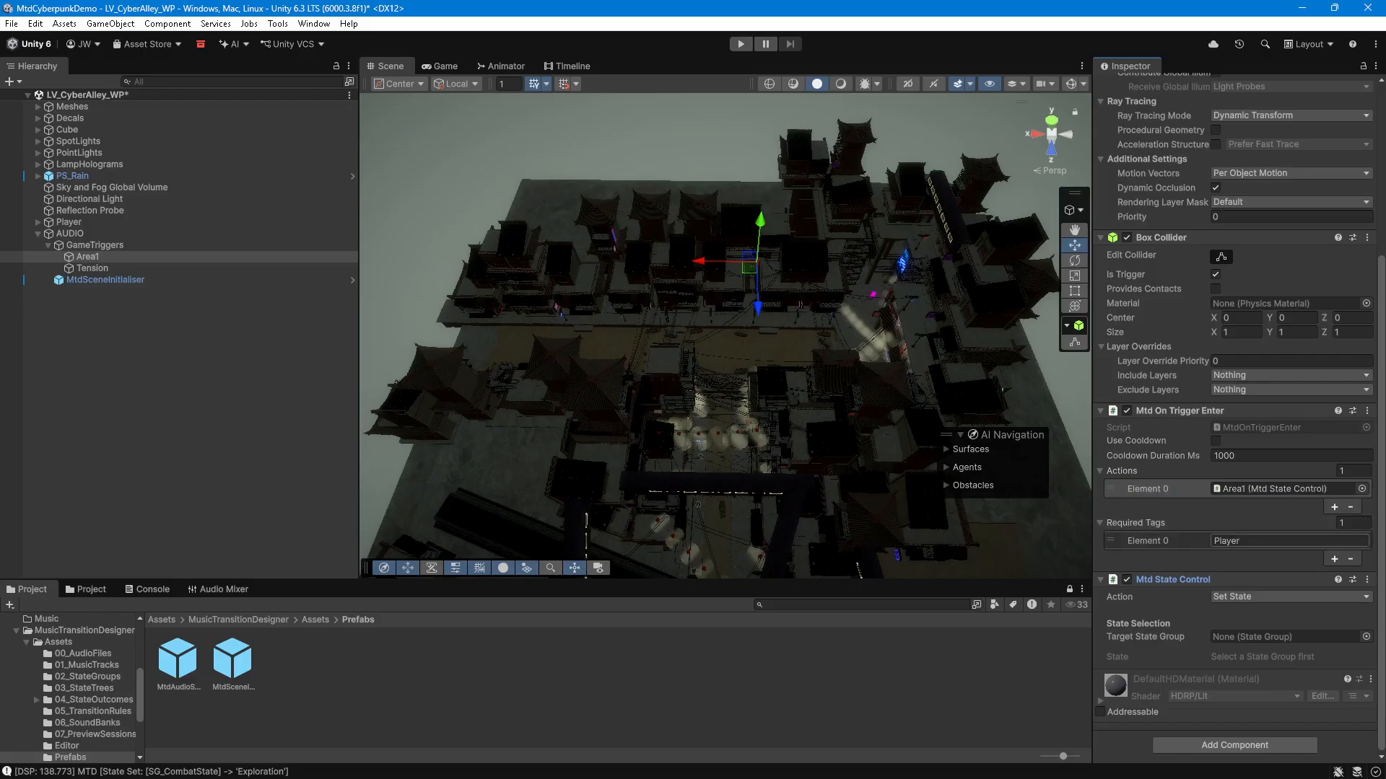
Step: Configure Area1's Mtd State Control to Set State with target state group SG_Location and state Area1
click(1227, 540)
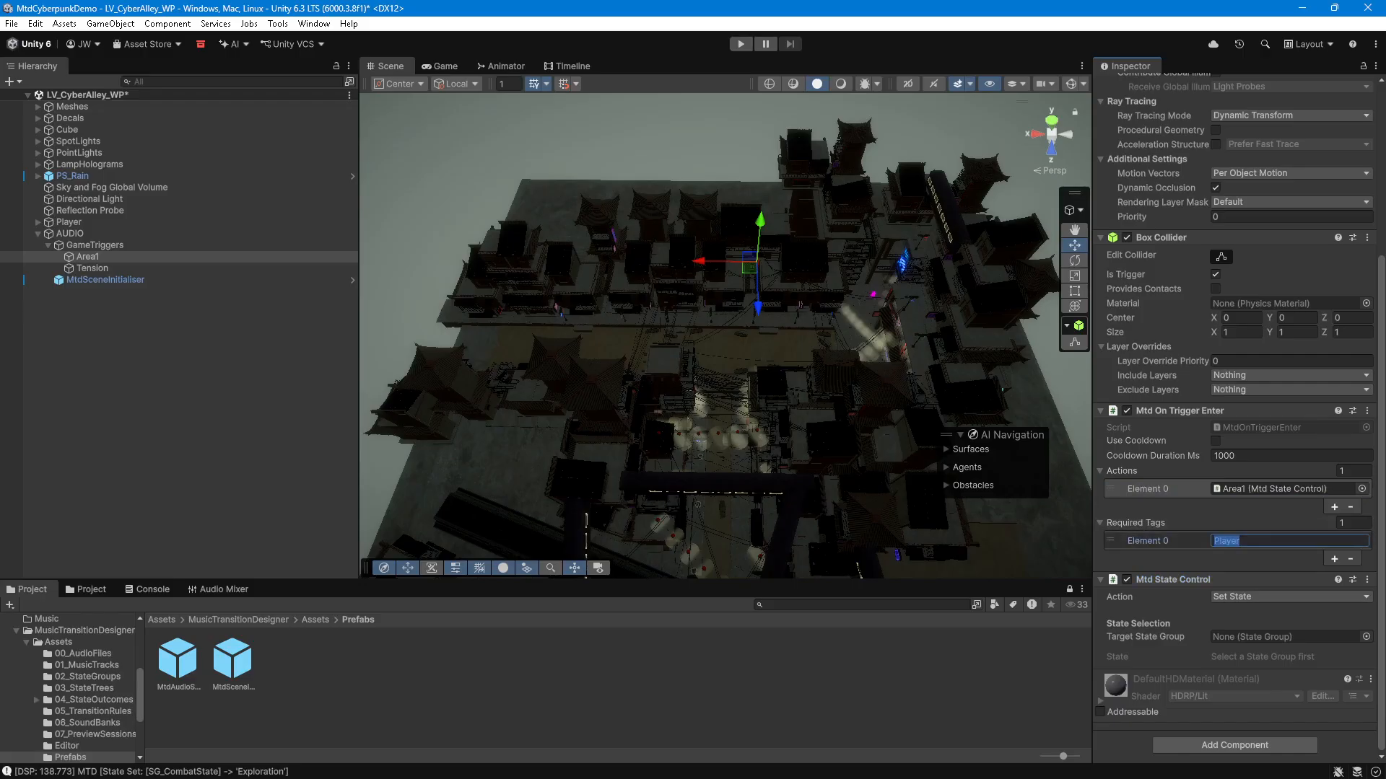
click(1150, 505)
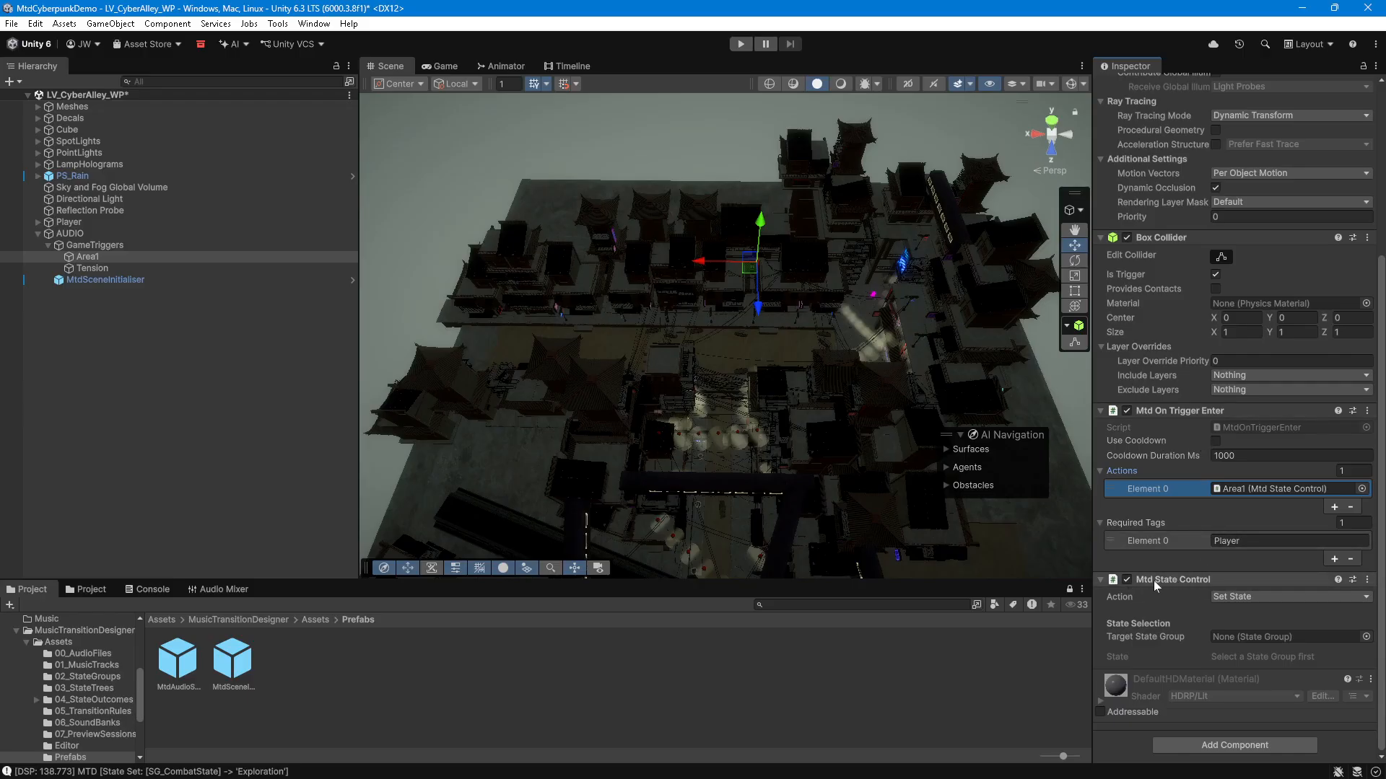
click(1258, 597)
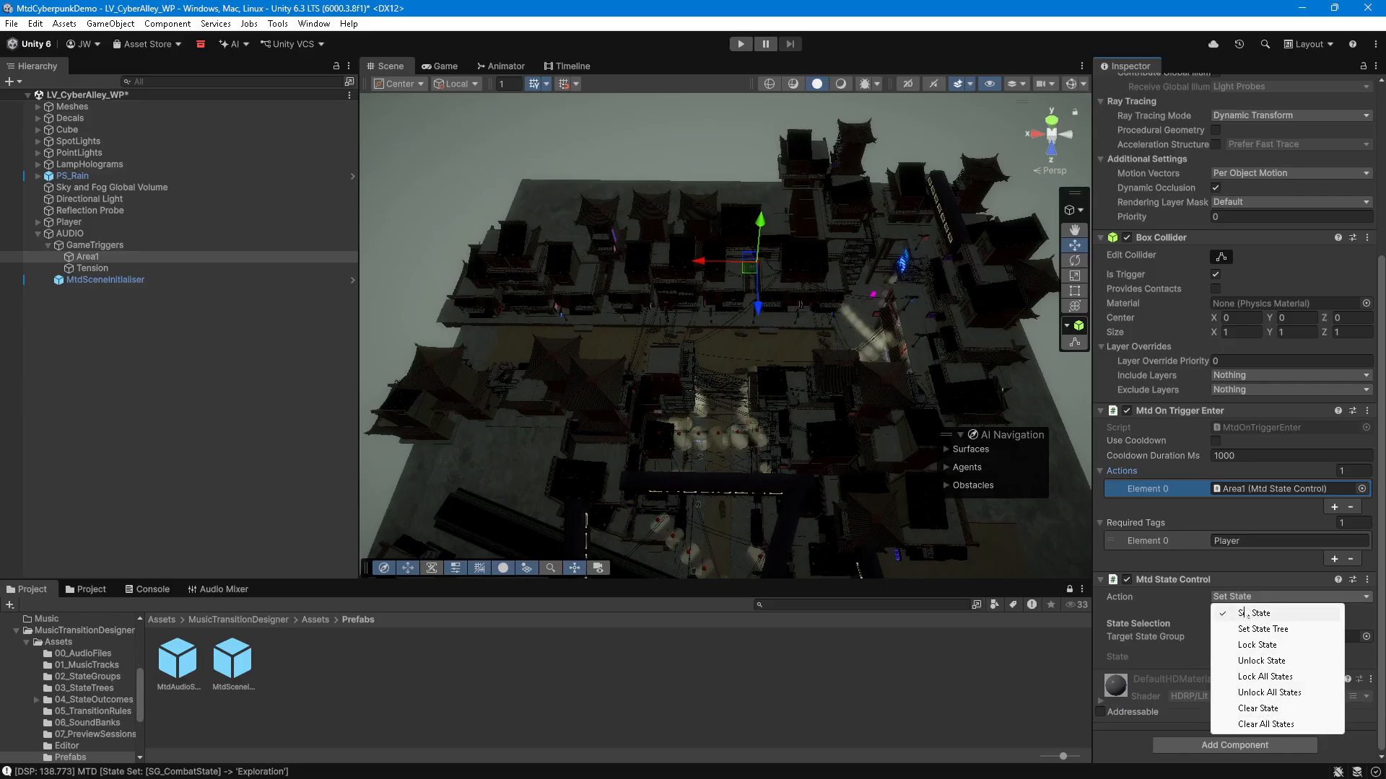
click(1155, 616)
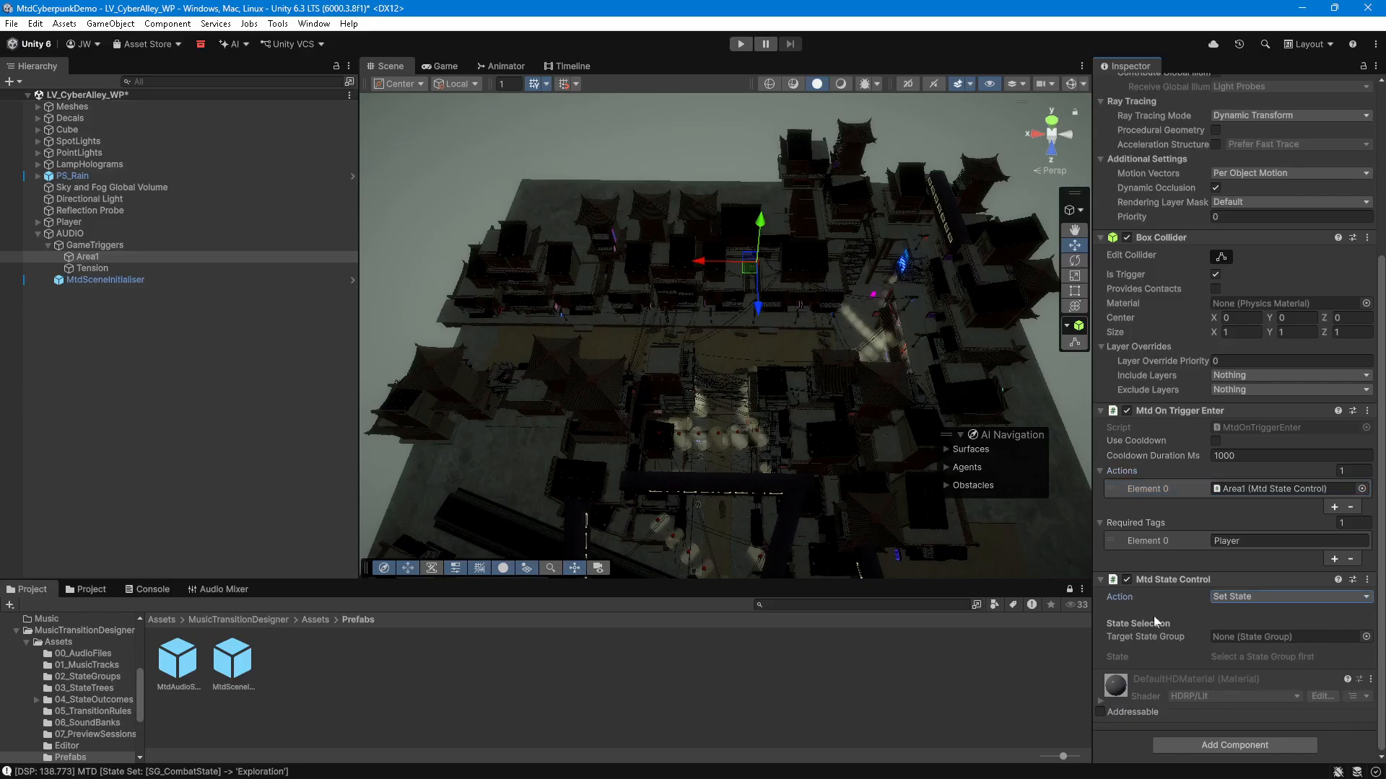
click(1365, 637)
double_click(1075, 557)
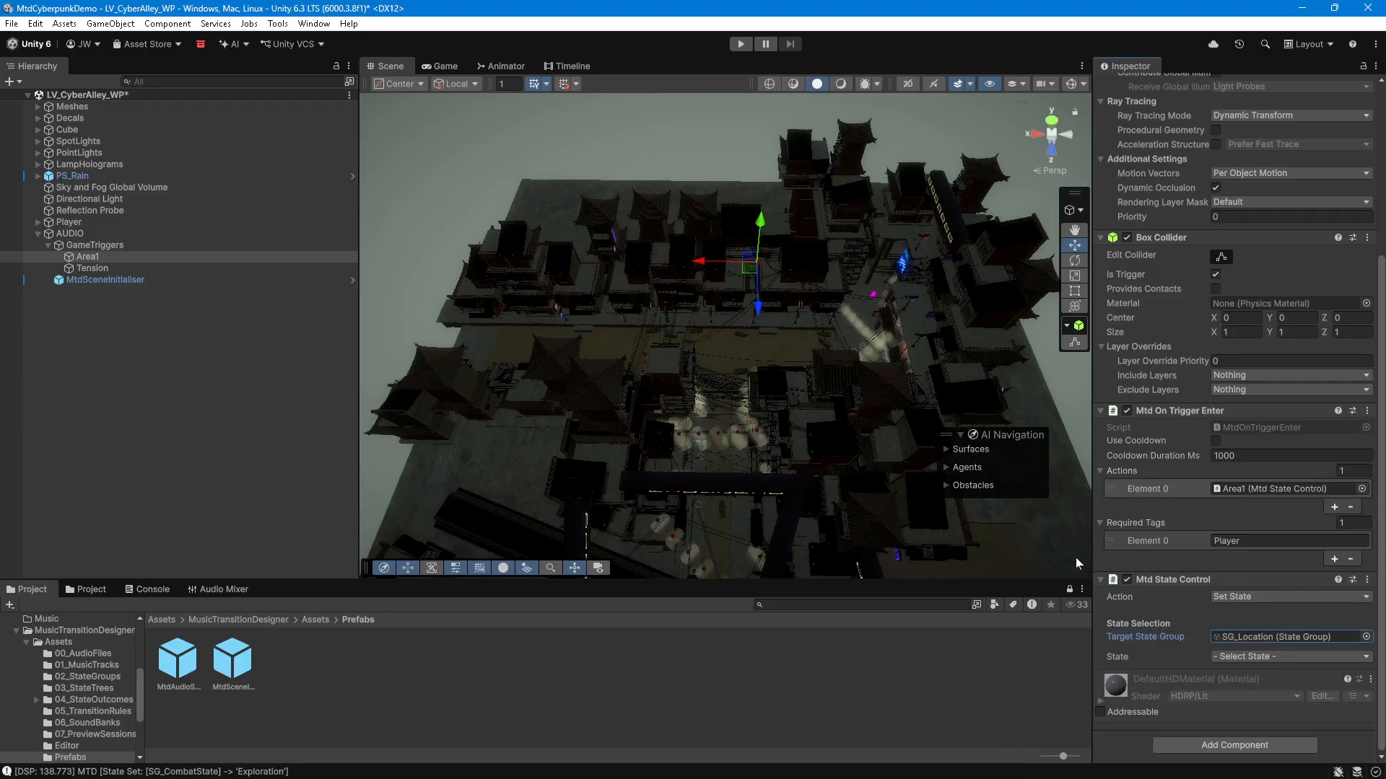
click(1298, 656)
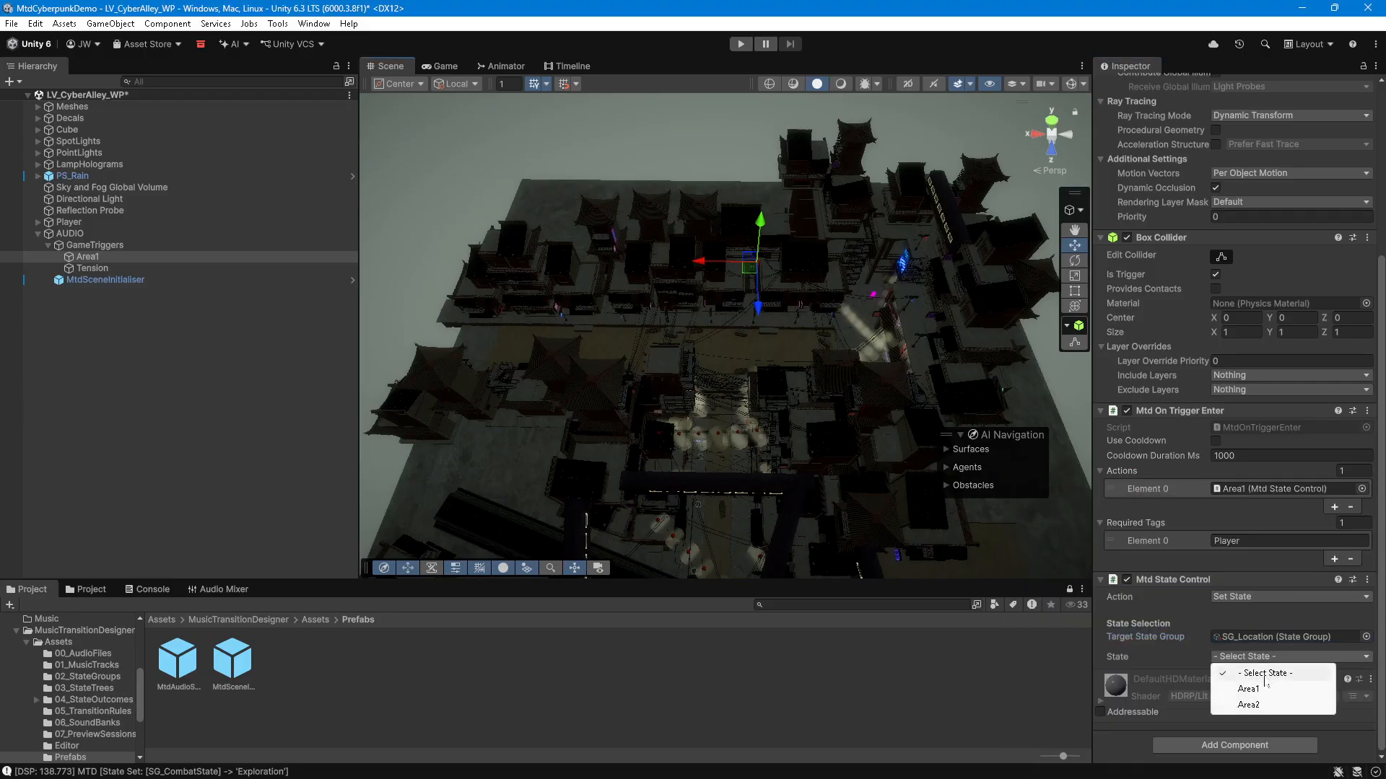
click(1254, 692)
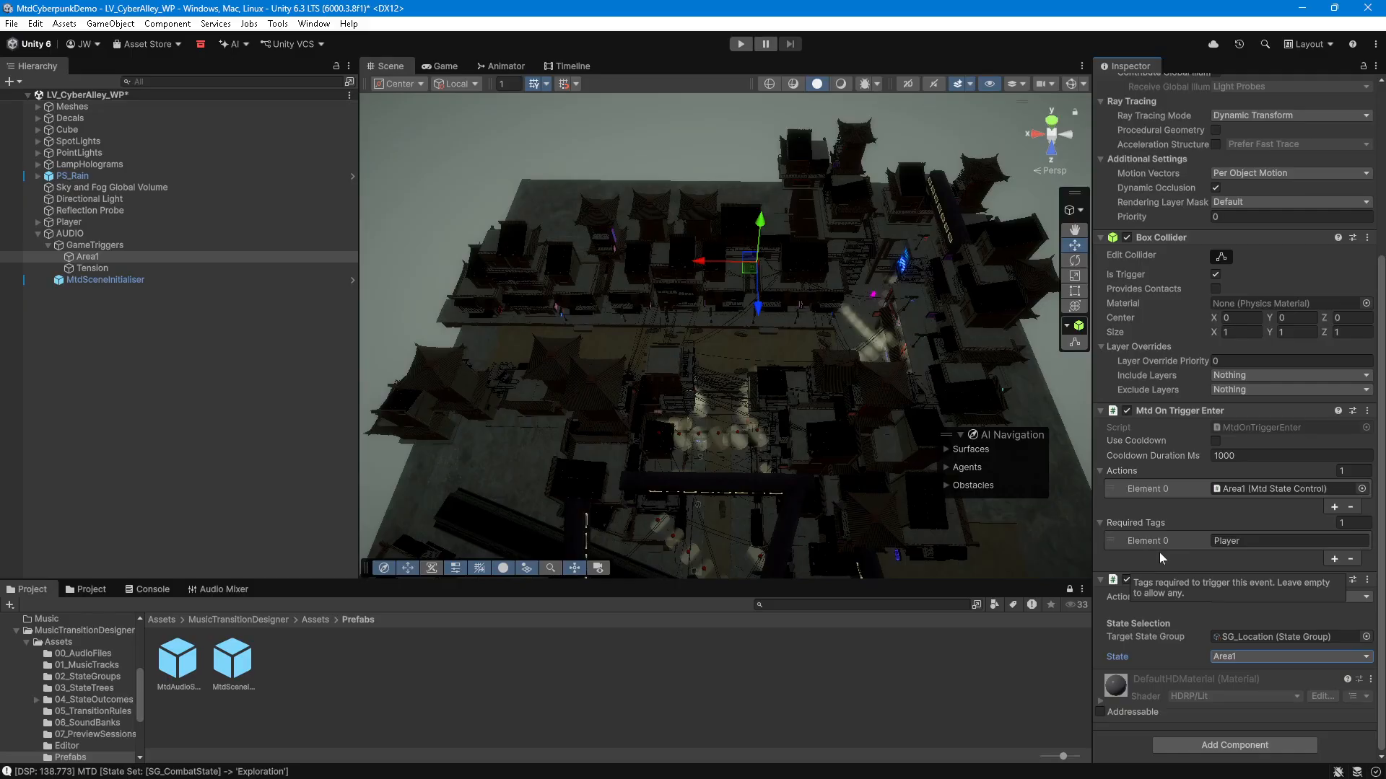
Step: Add an Mtd On Trigger Exit component to the Area1 trigger
click(1226, 745)
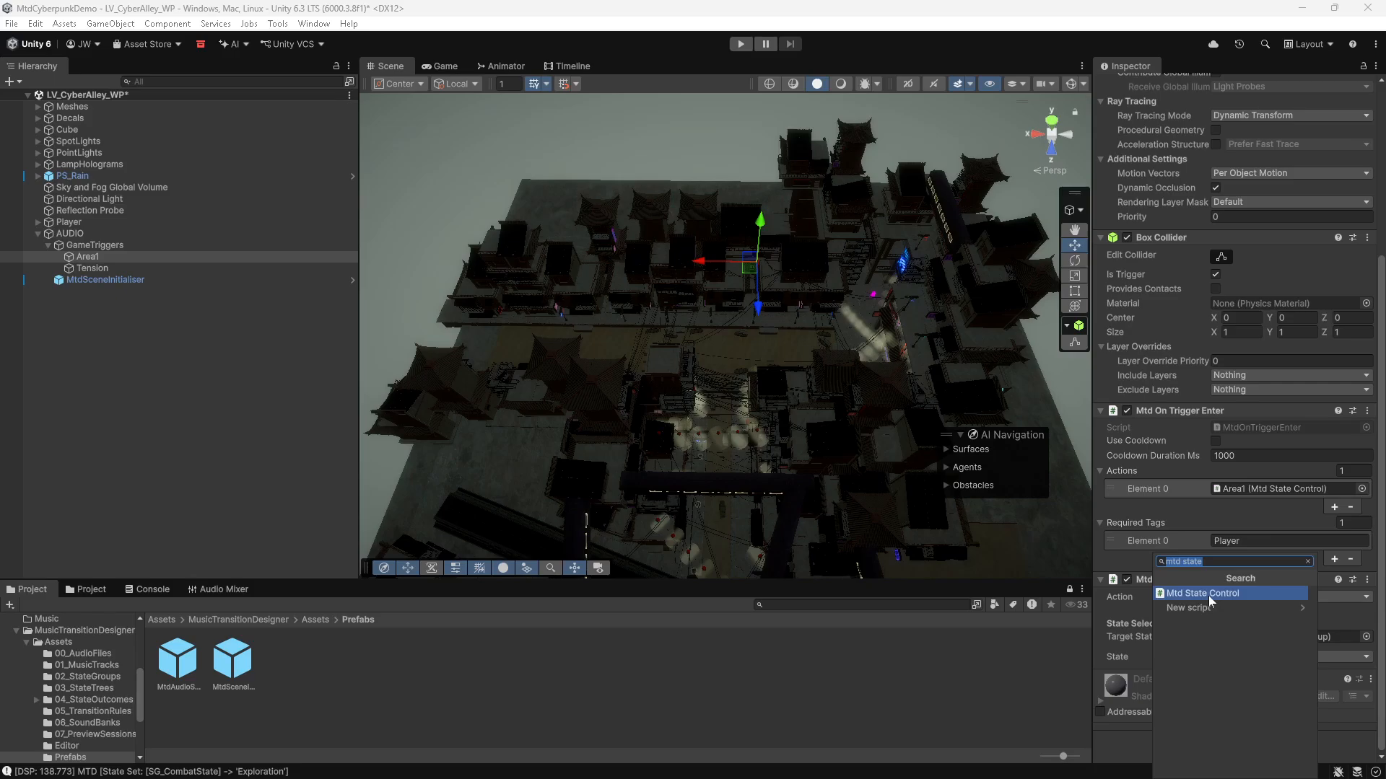
text(mtd trigg)
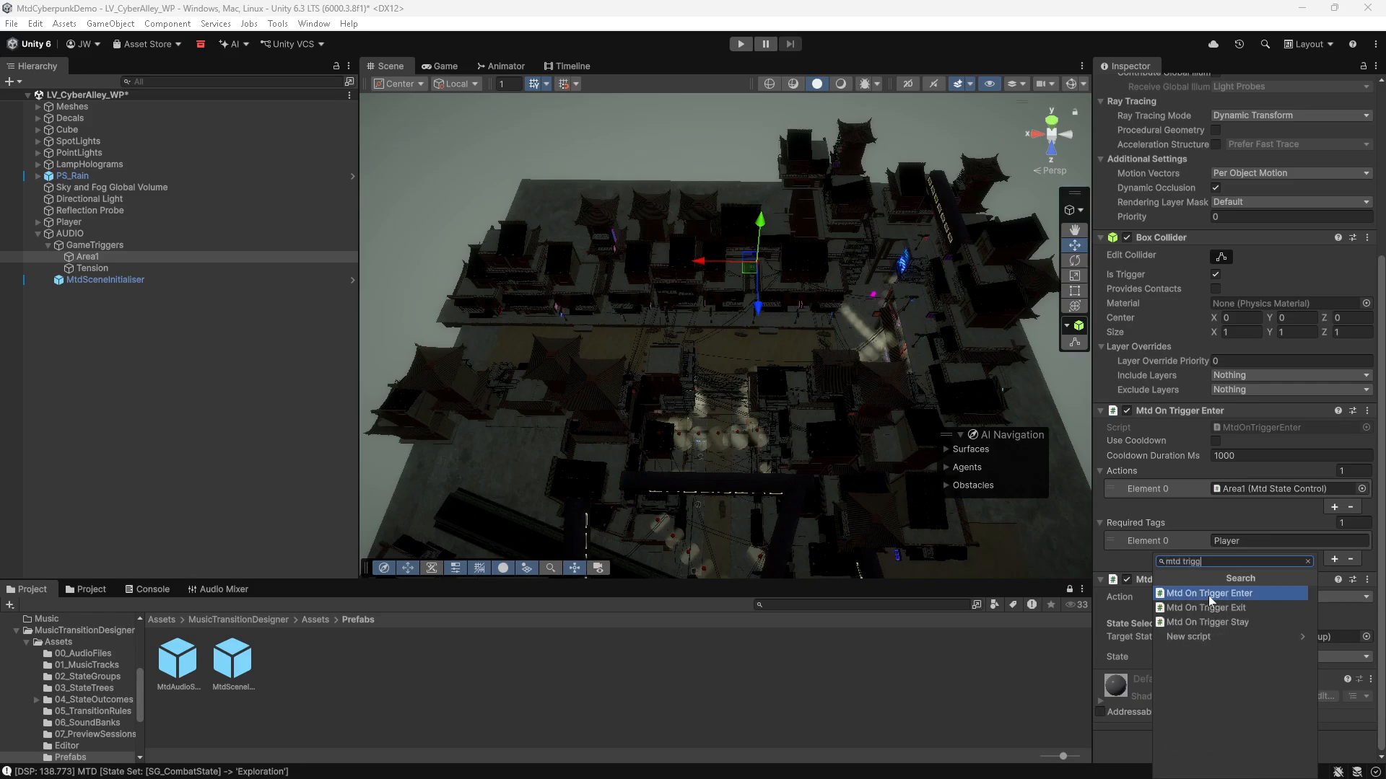
click(1236, 609)
scroll(1179, 640, down, 3)
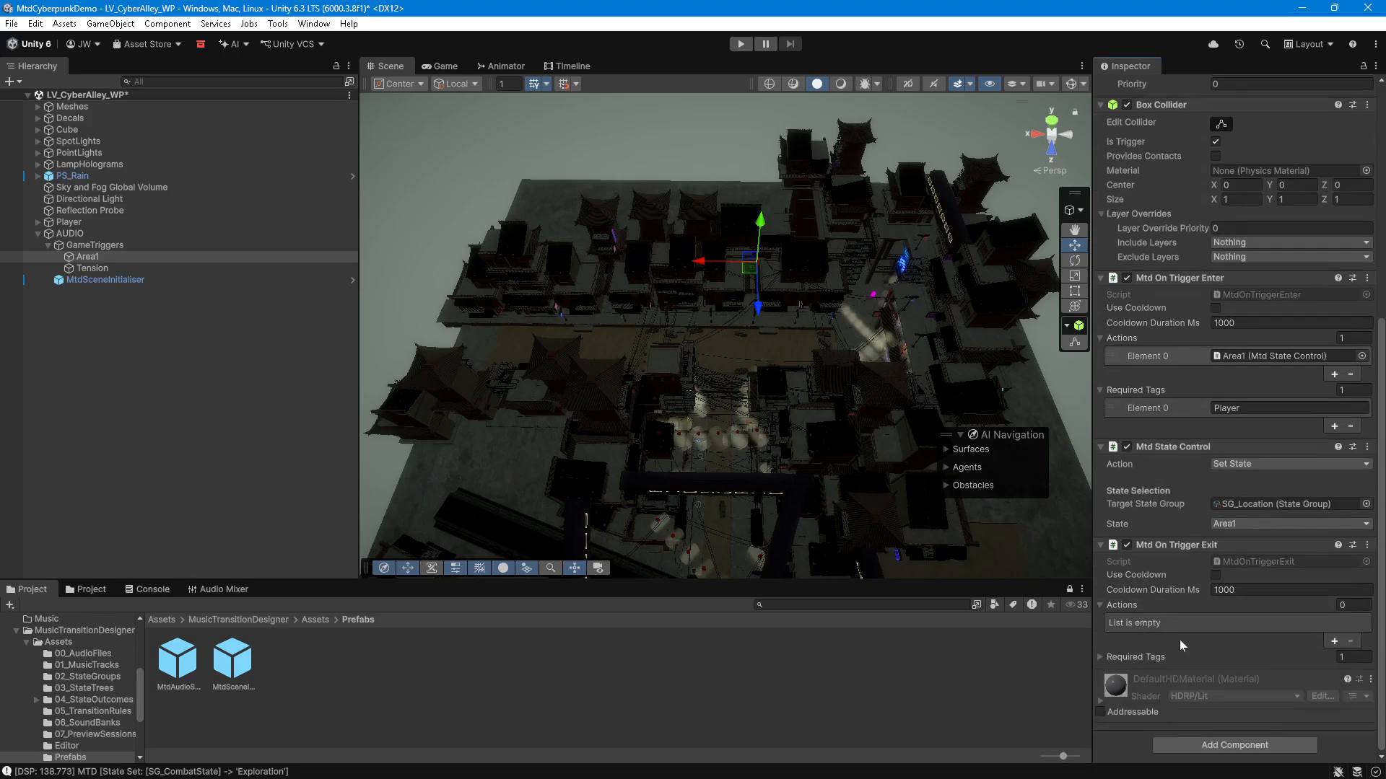
Step: Add a second Mtd State Control component to the Area1 trigger
click(1228, 738)
text(mtd)
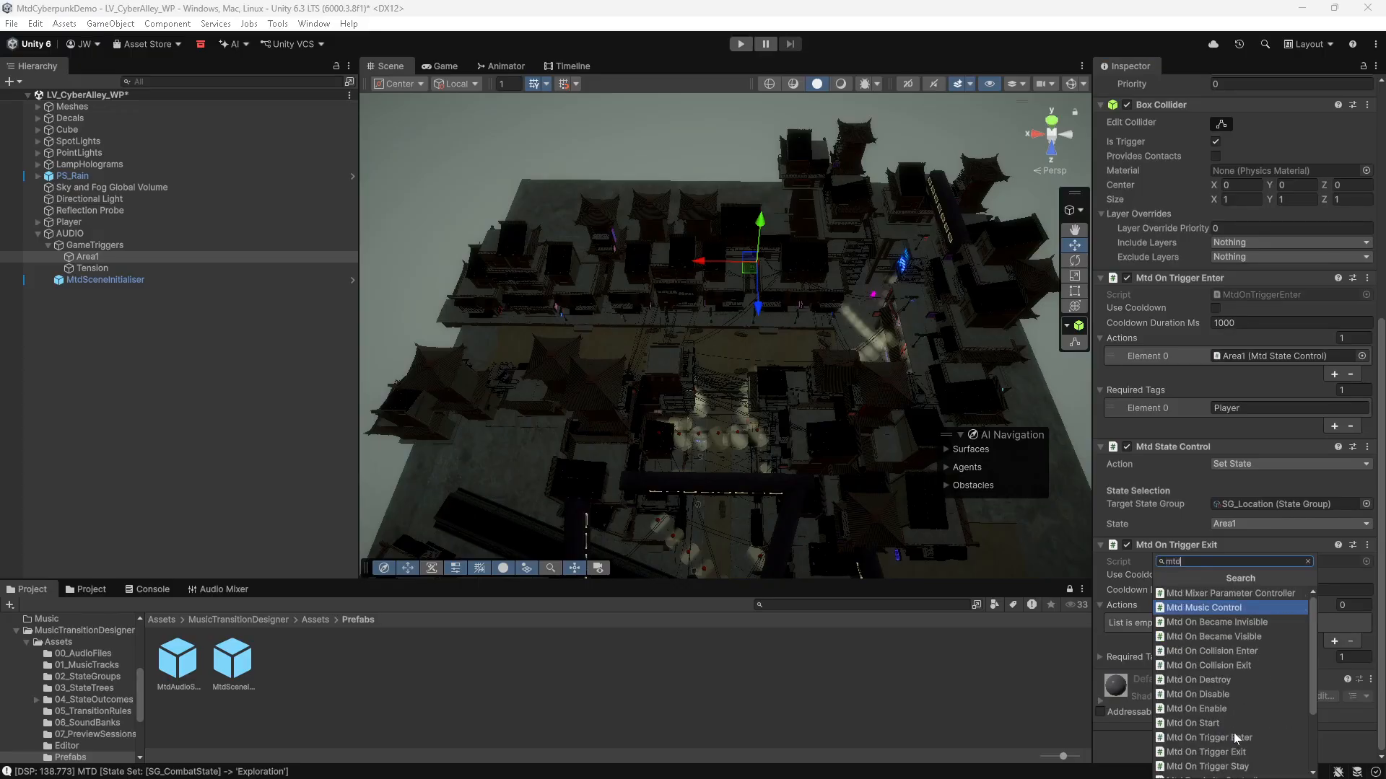
text( st)
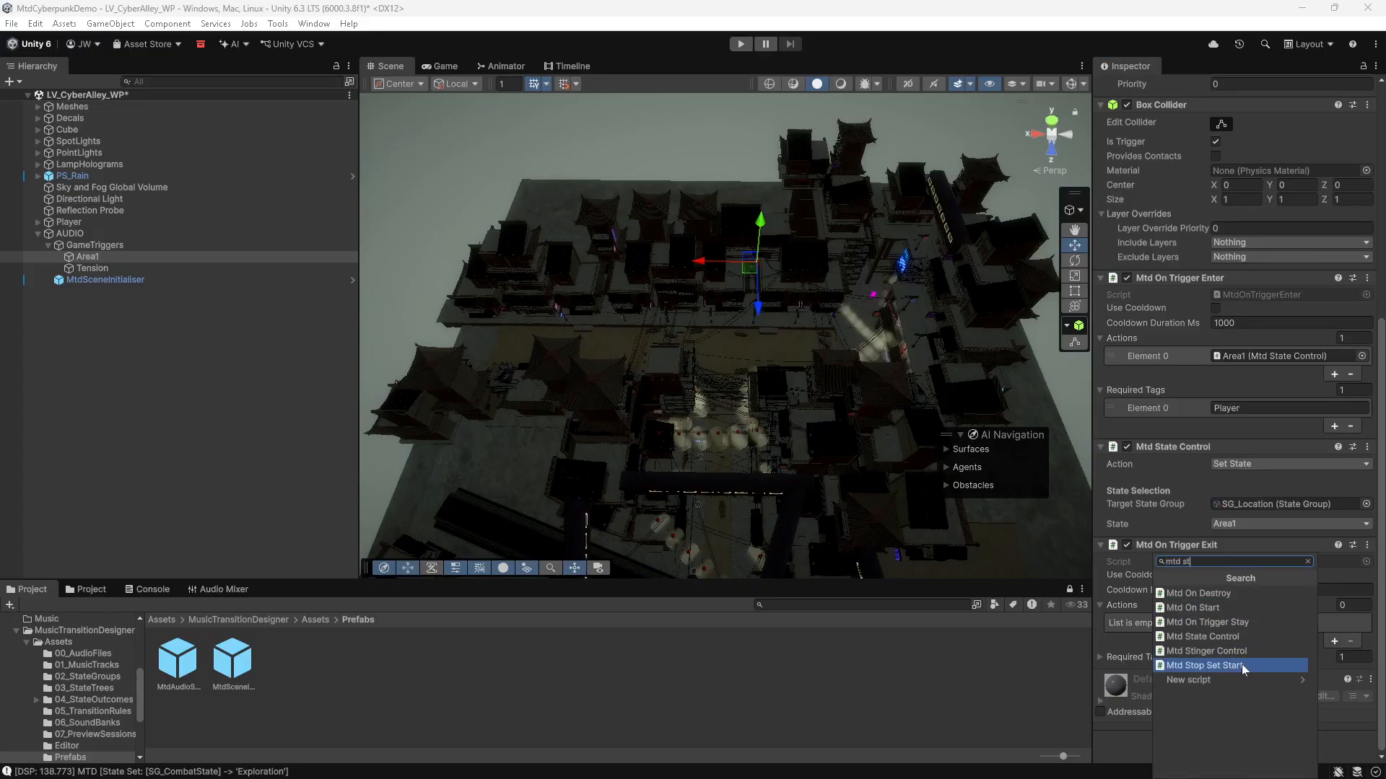
click(1241, 638)
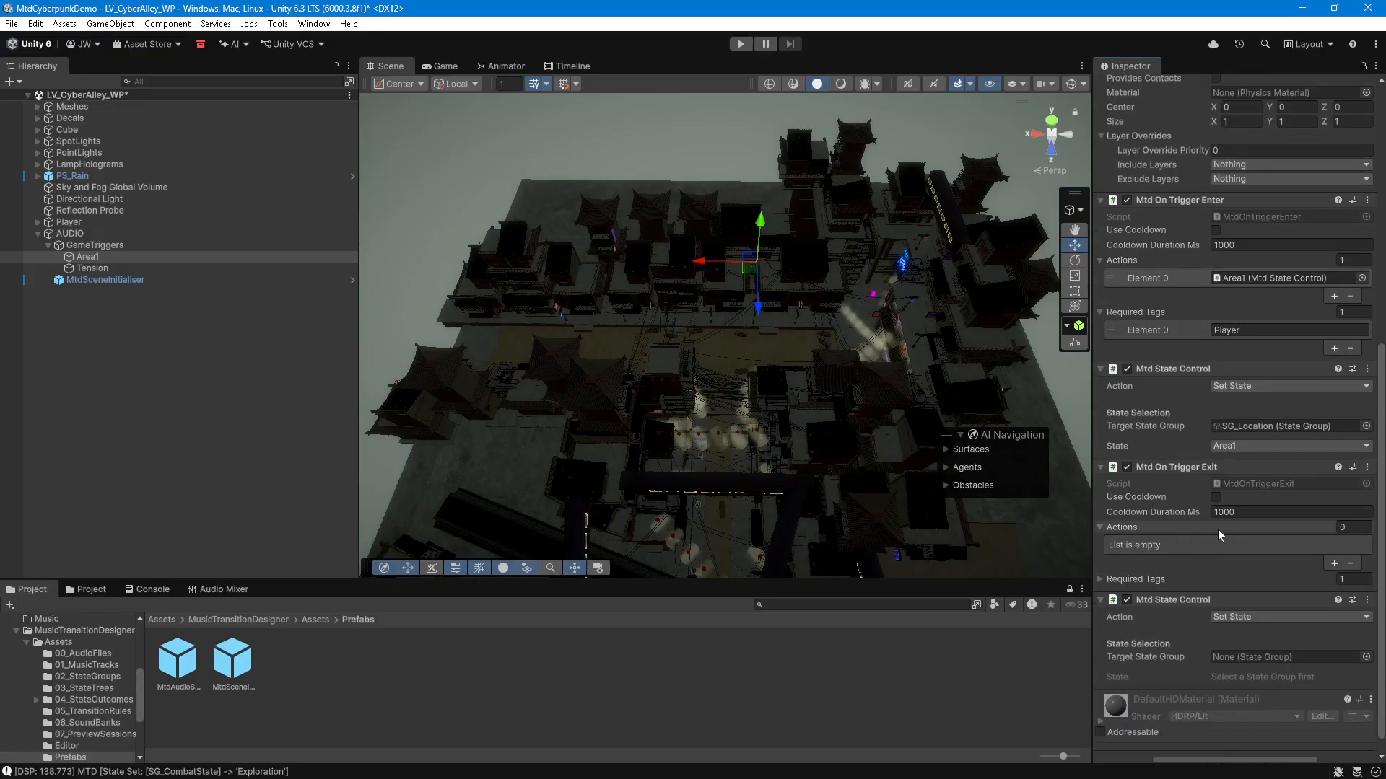
Step: Add an action to the trigger-exit list and set the second Mtd State Control to SG_Location state Area2
click(1335, 562)
scroll(1227, 557, down, 1)
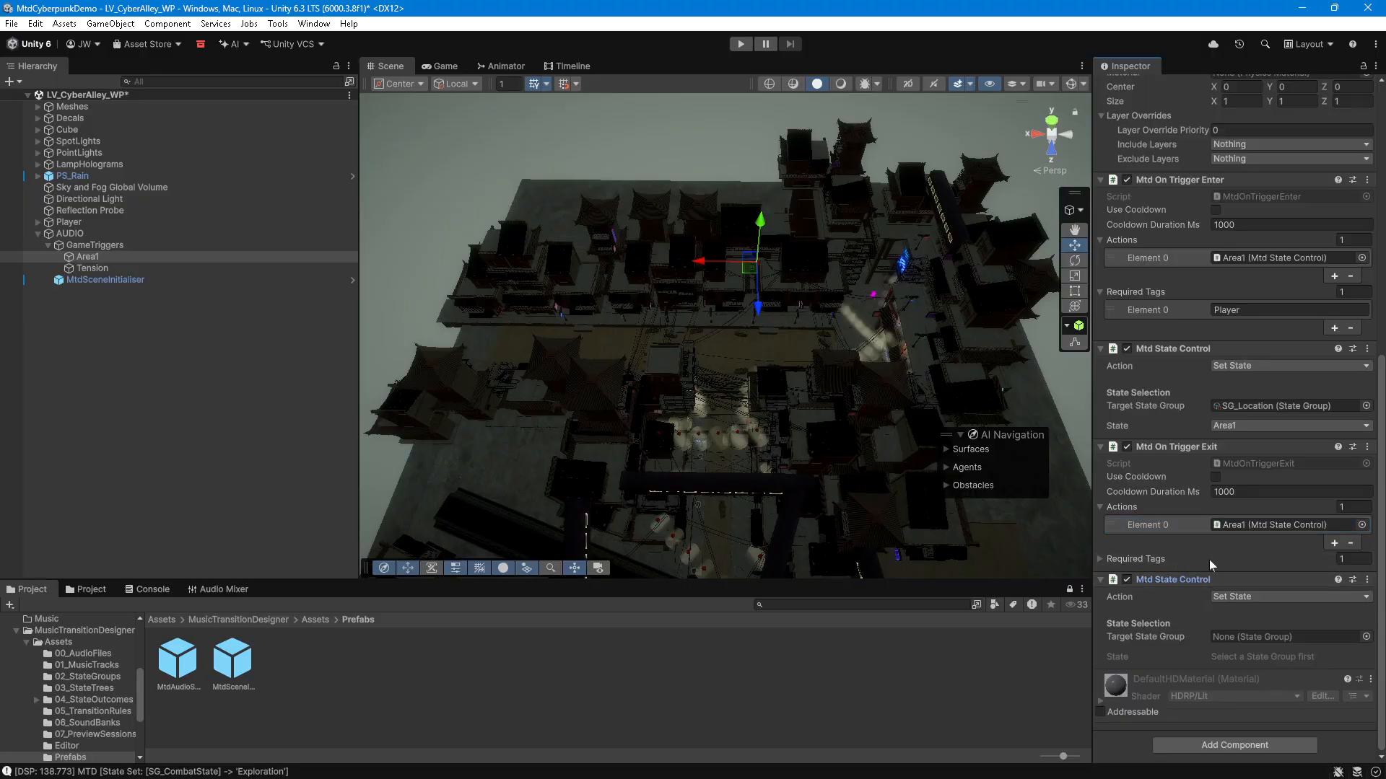
click(1366, 637)
double_click(1076, 561)
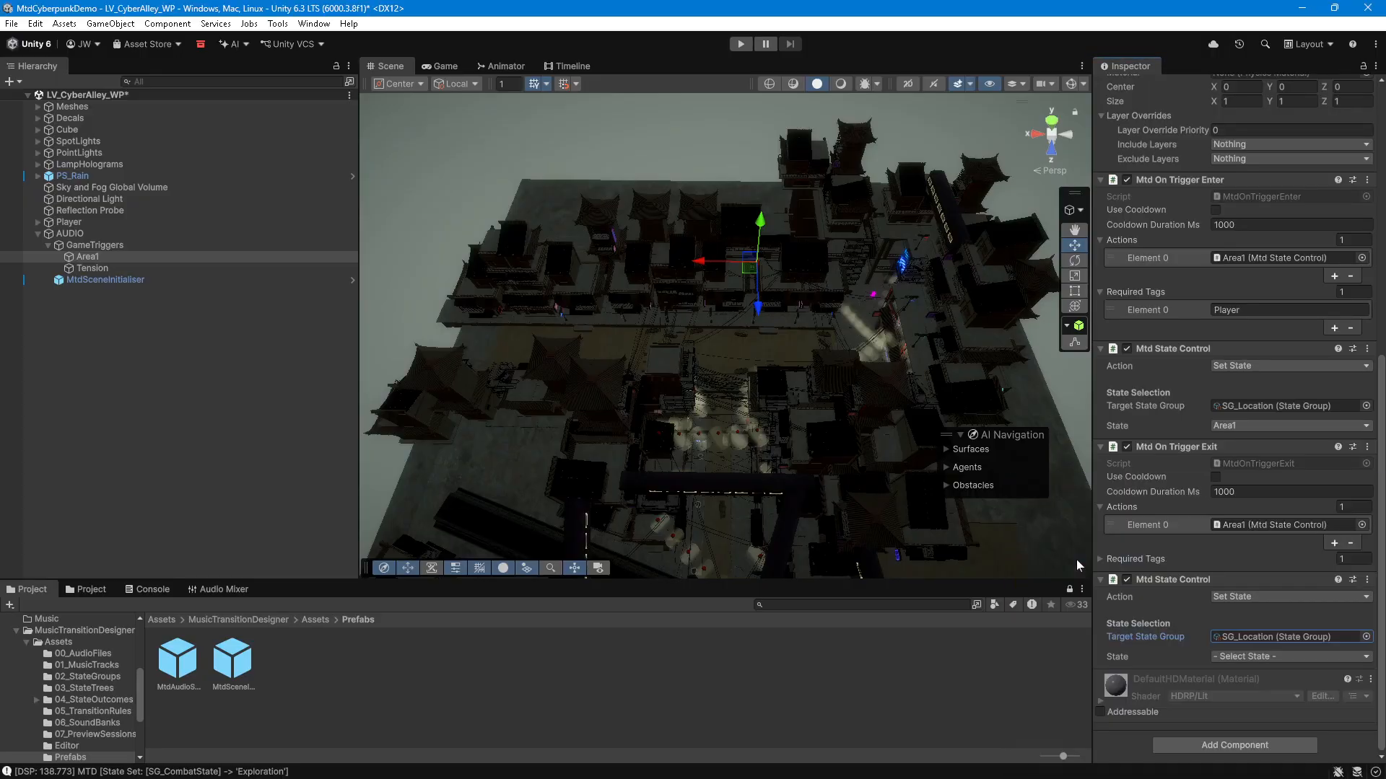
click(1289, 656)
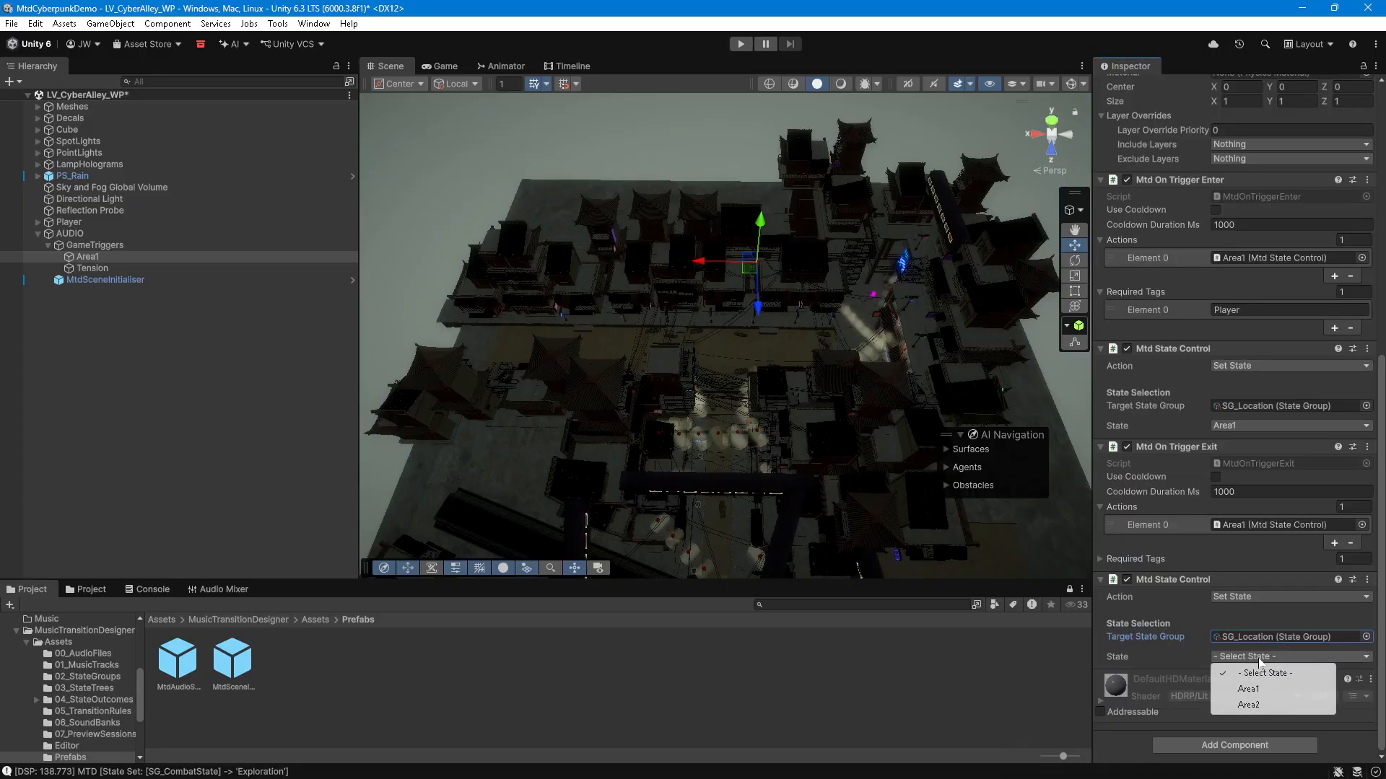
click(1250, 704)
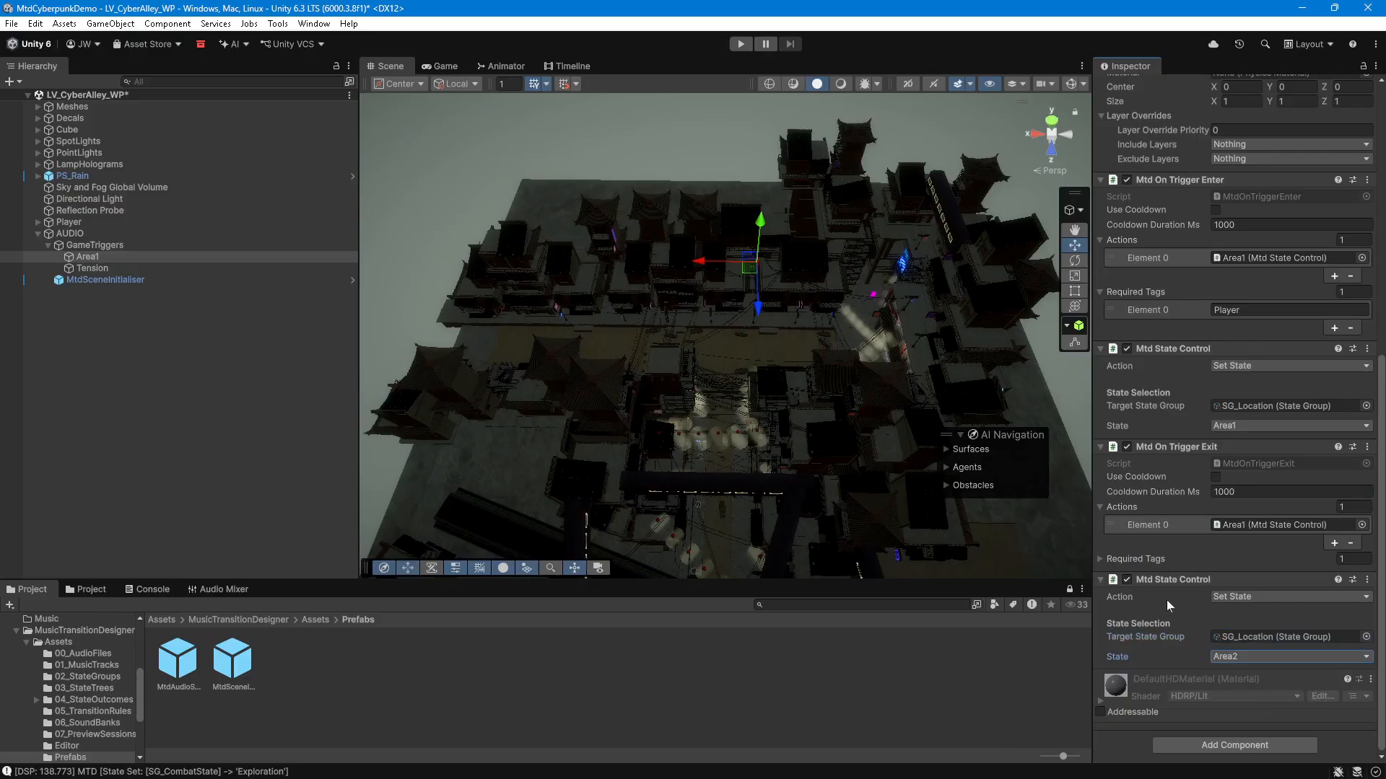
Step: Select the Tension trigger and add two Mtd State Control components to it
click(88, 268)
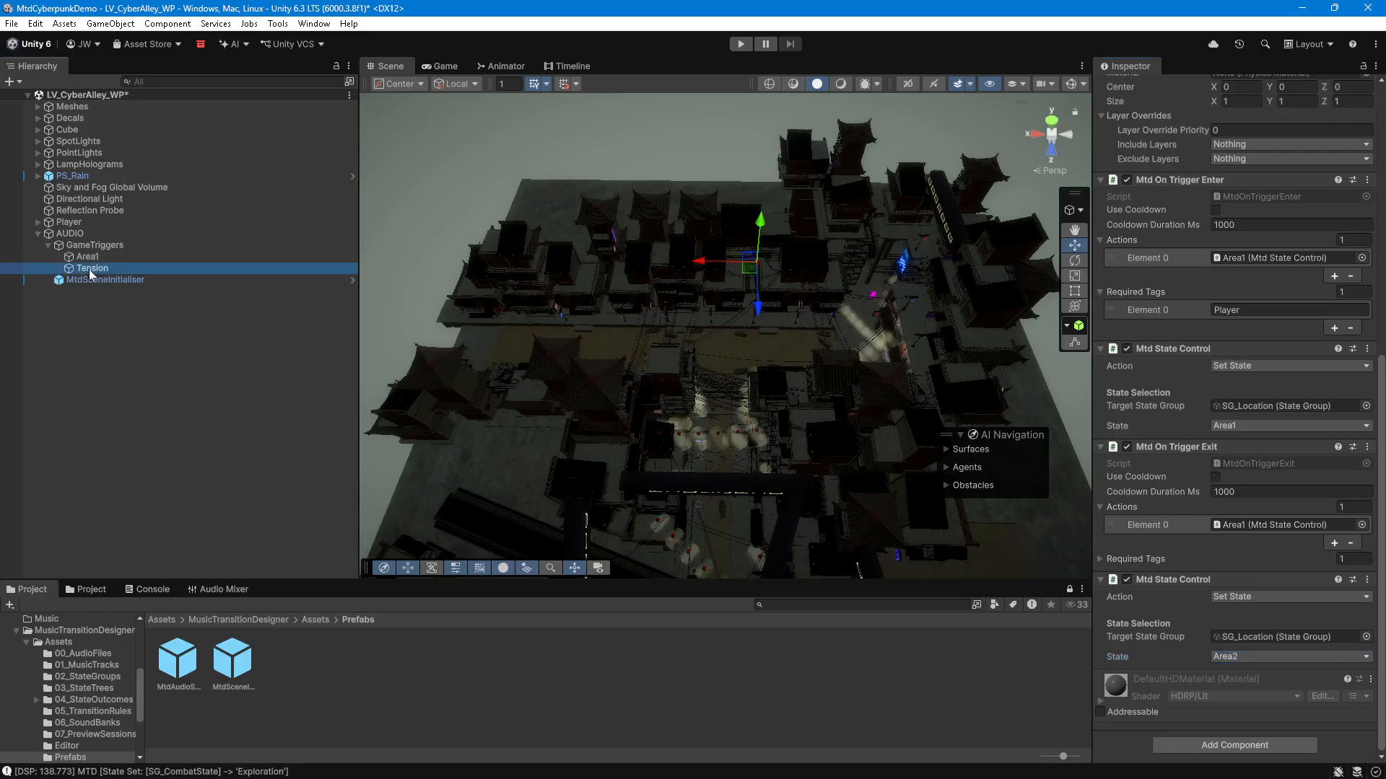
click(1211, 712)
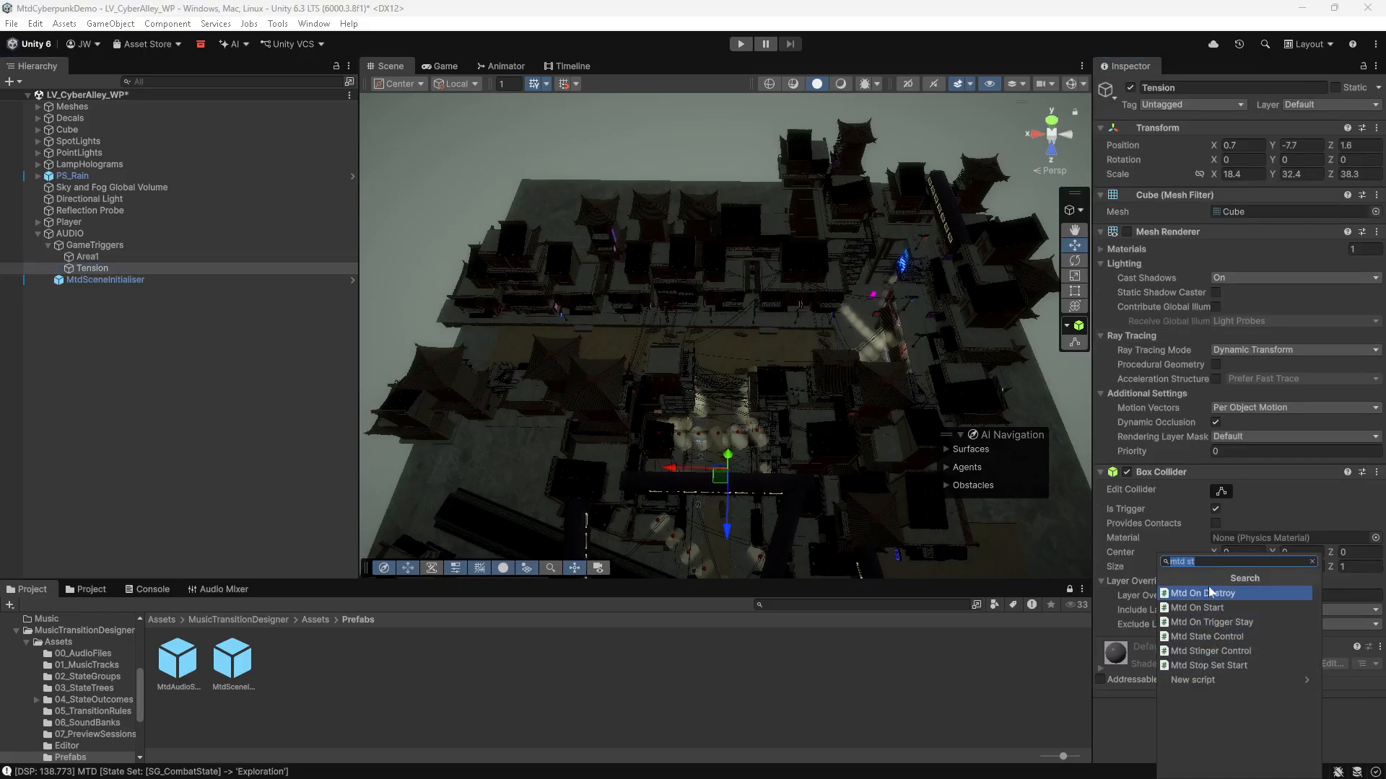
click(1219, 636)
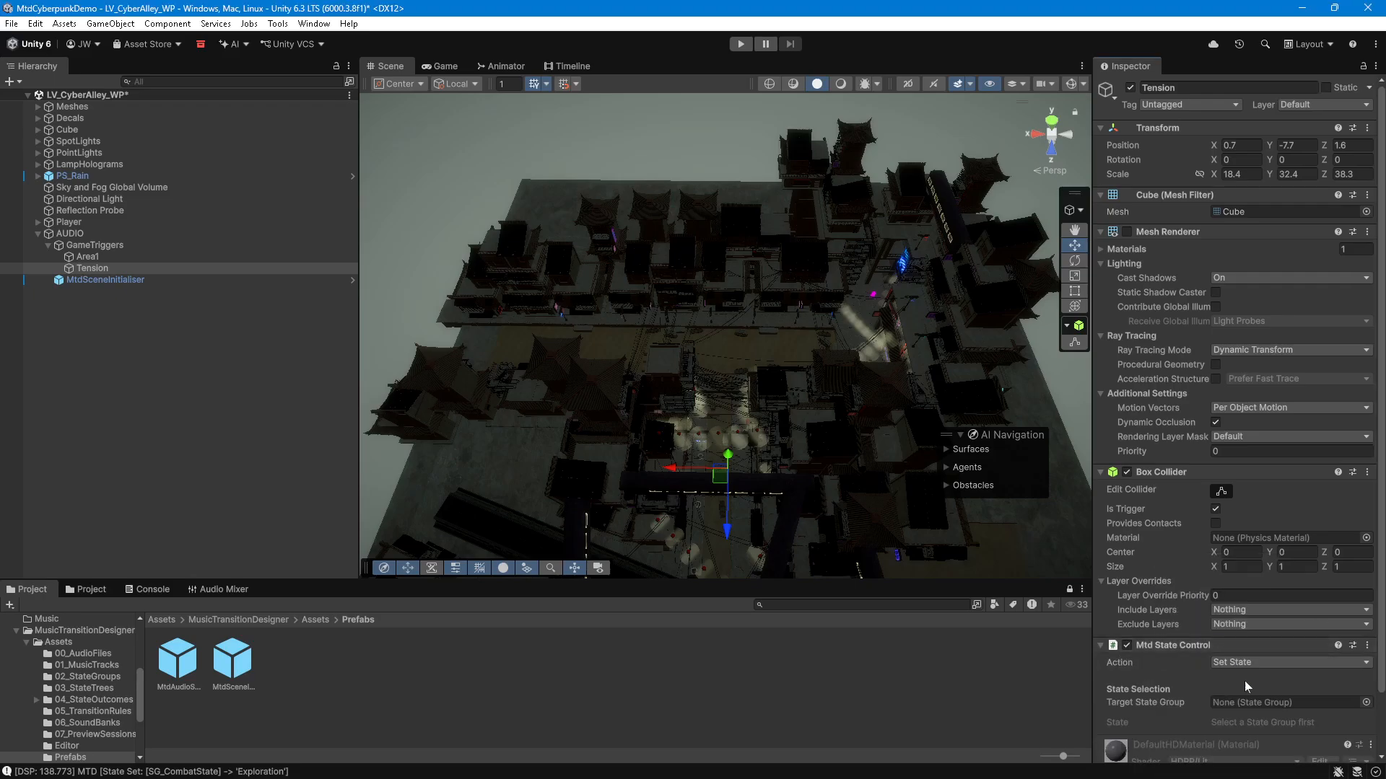
scroll(1195, 668, down, 3)
click(1219, 743)
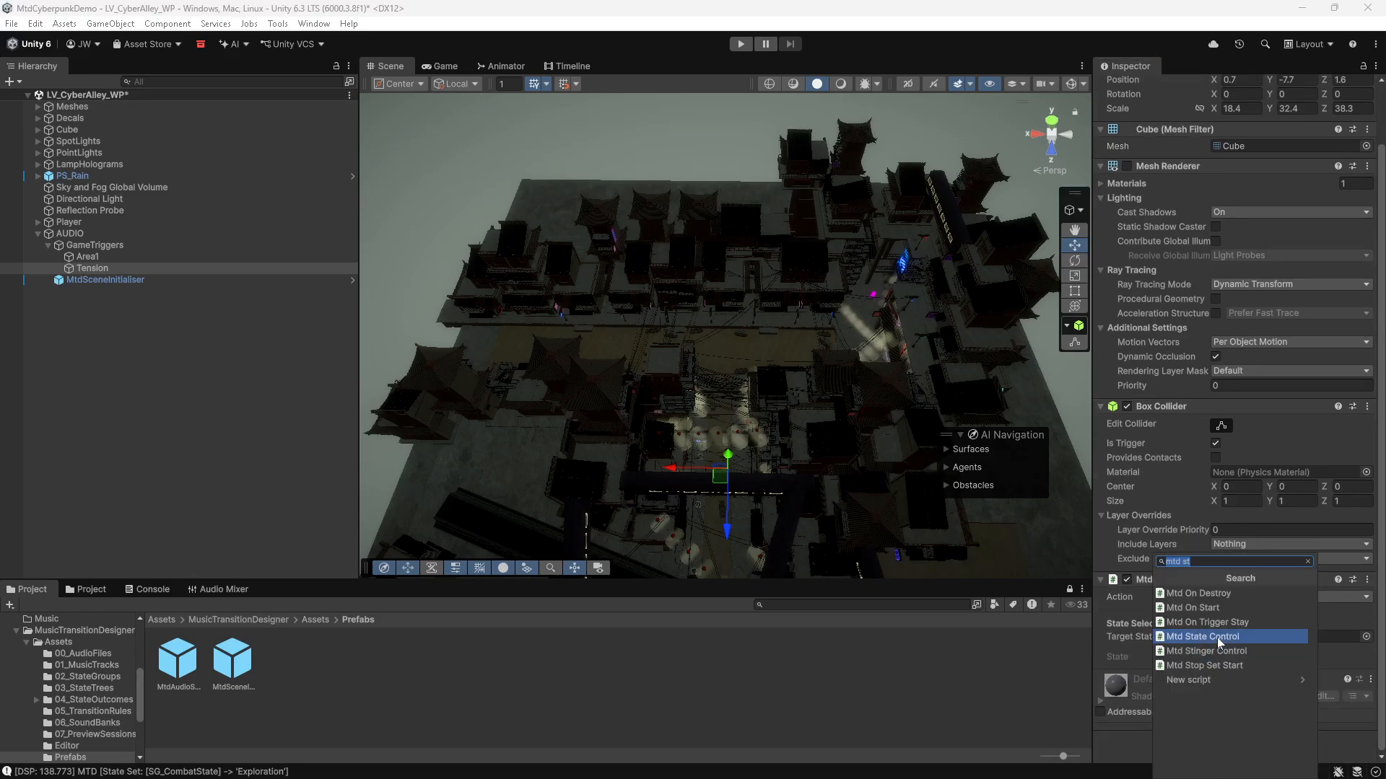
click(1217, 636)
scroll(1183, 697, down, 3)
Step: Add an Mtd On Trigger Enter component to the Tension trigger
click(1220, 744)
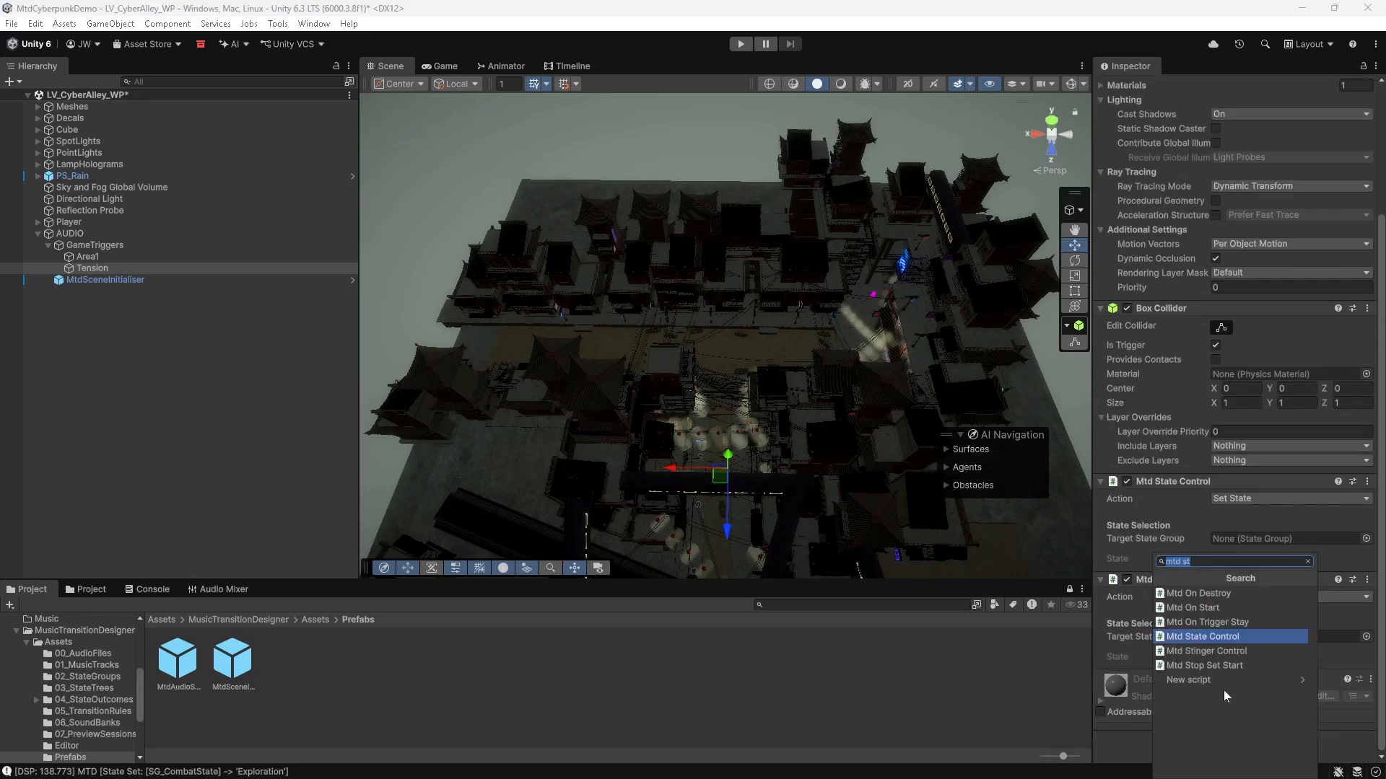
text(trigger en)
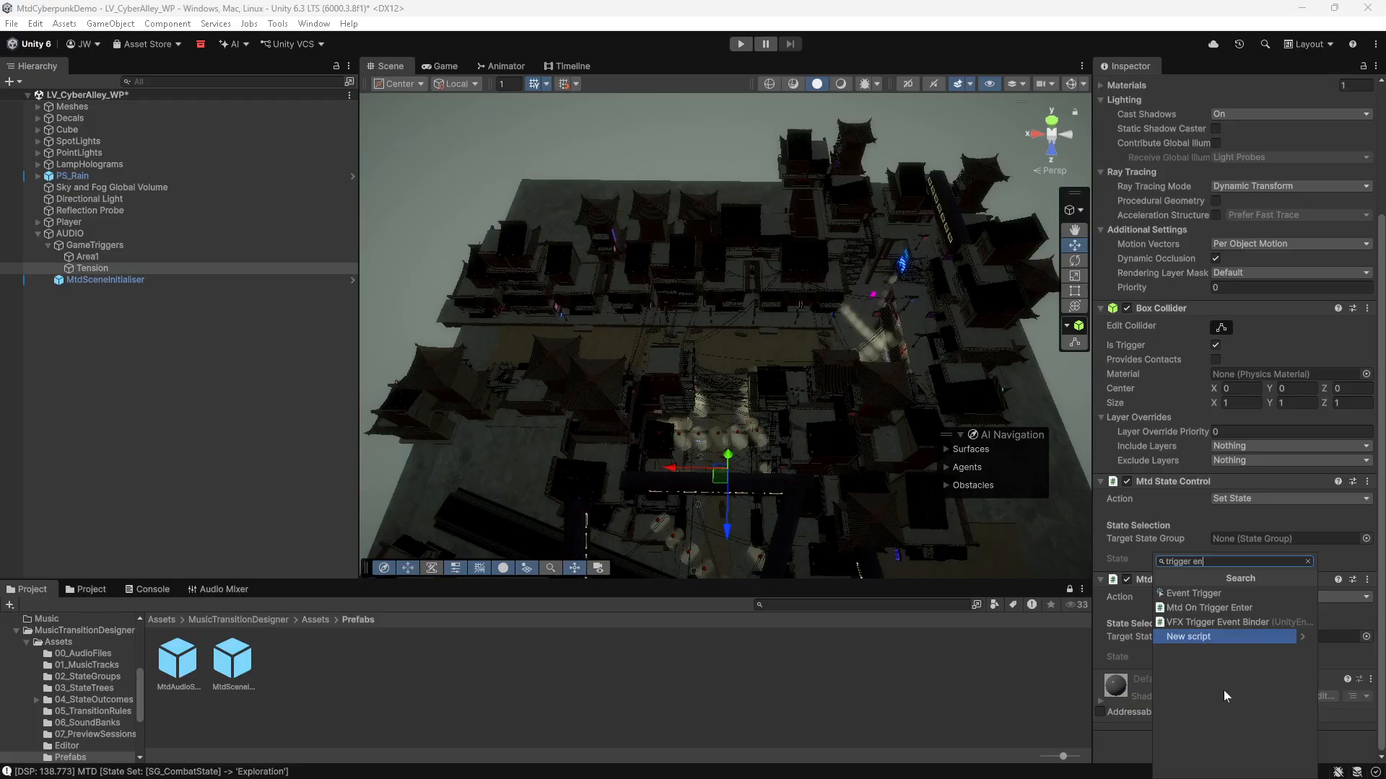
click(1230, 608)
scroll(1213, 672, down, 3)
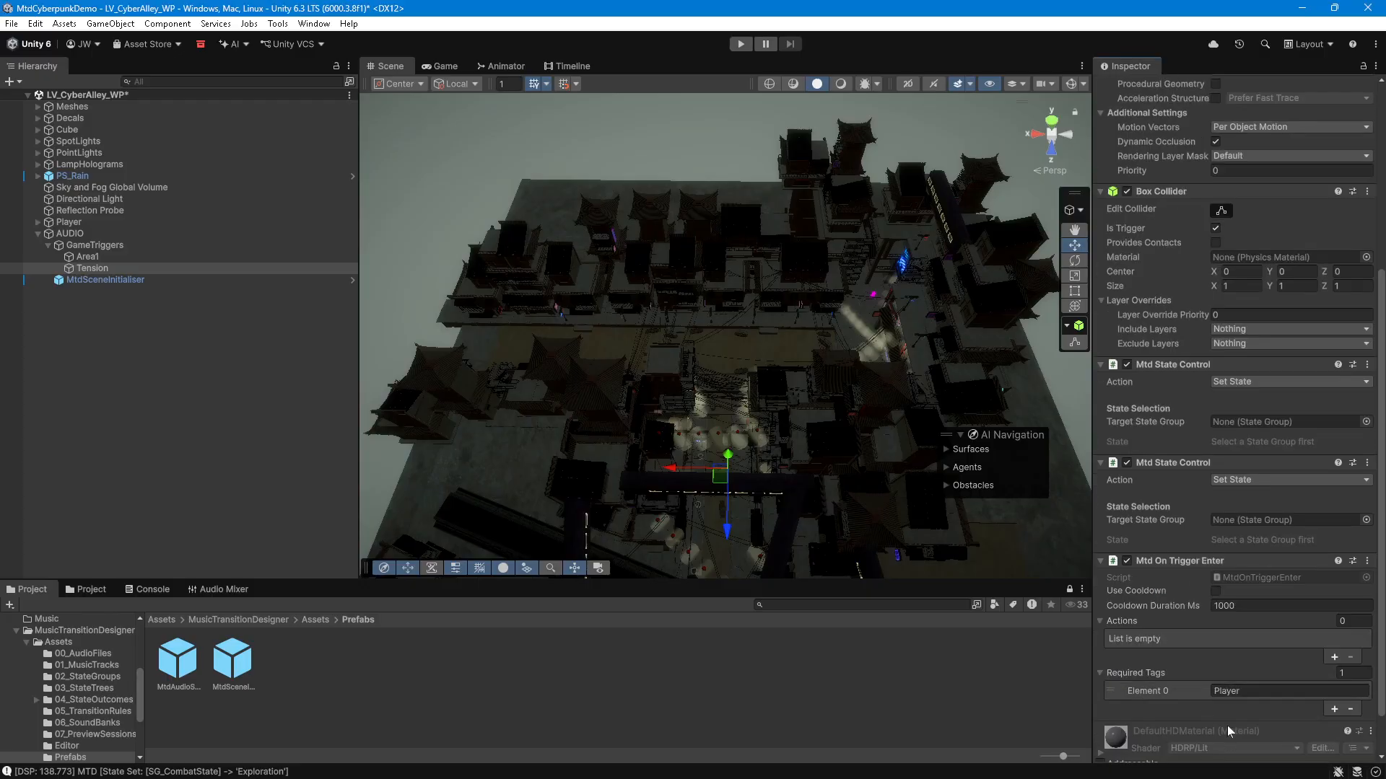
Step: Add an Mtd On Trigger Exit component to the Tension trigger
scroll(1227, 725, down, 2)
click(1218, 742)
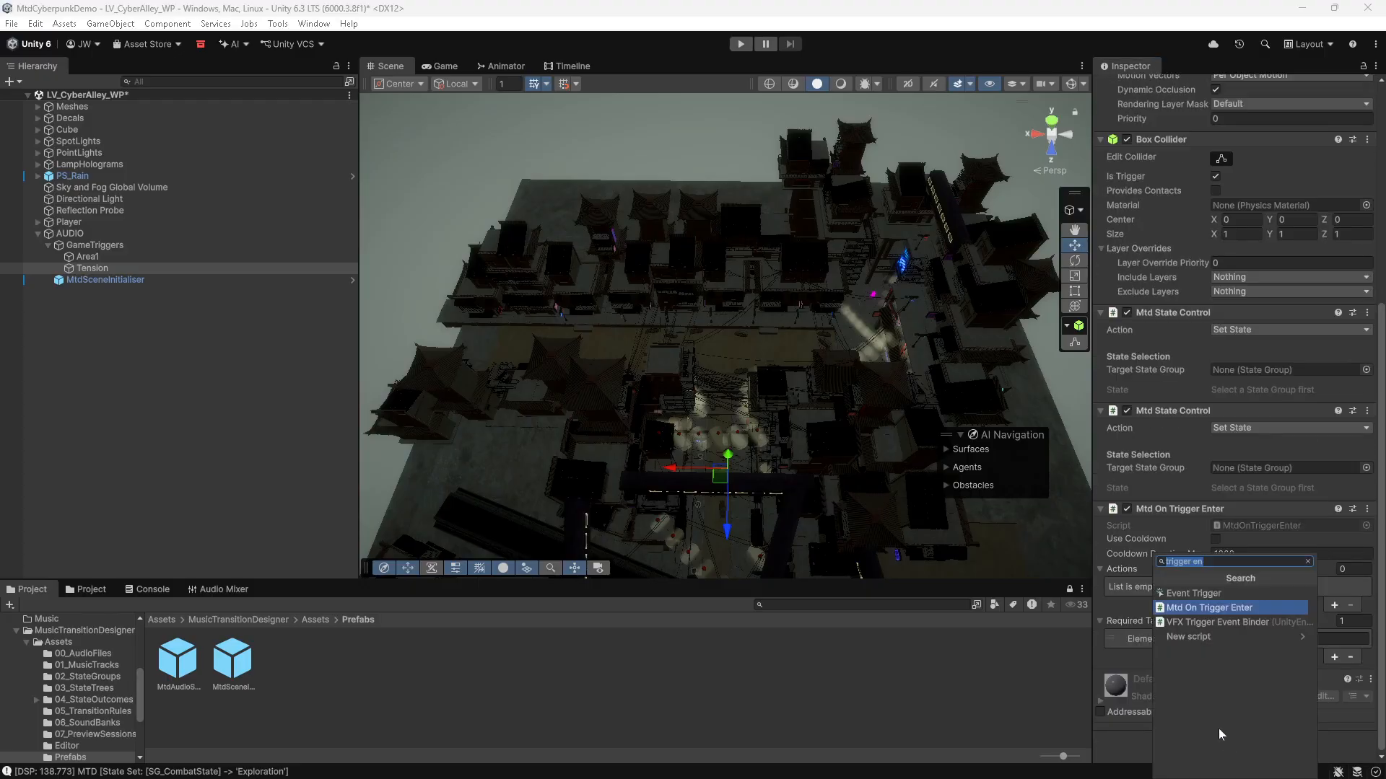
click(1236, 562)
key(BackSpace)
text(xit)
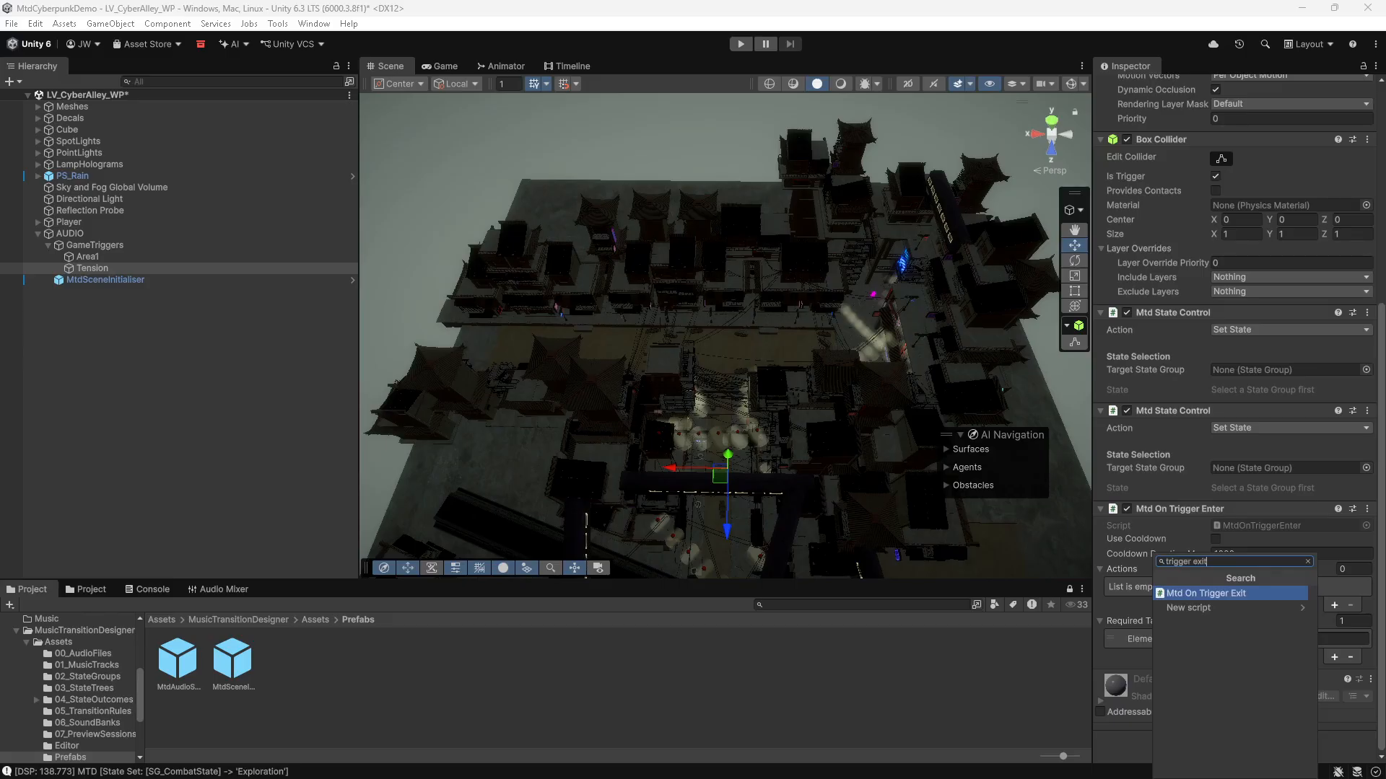
click(1236, 593)
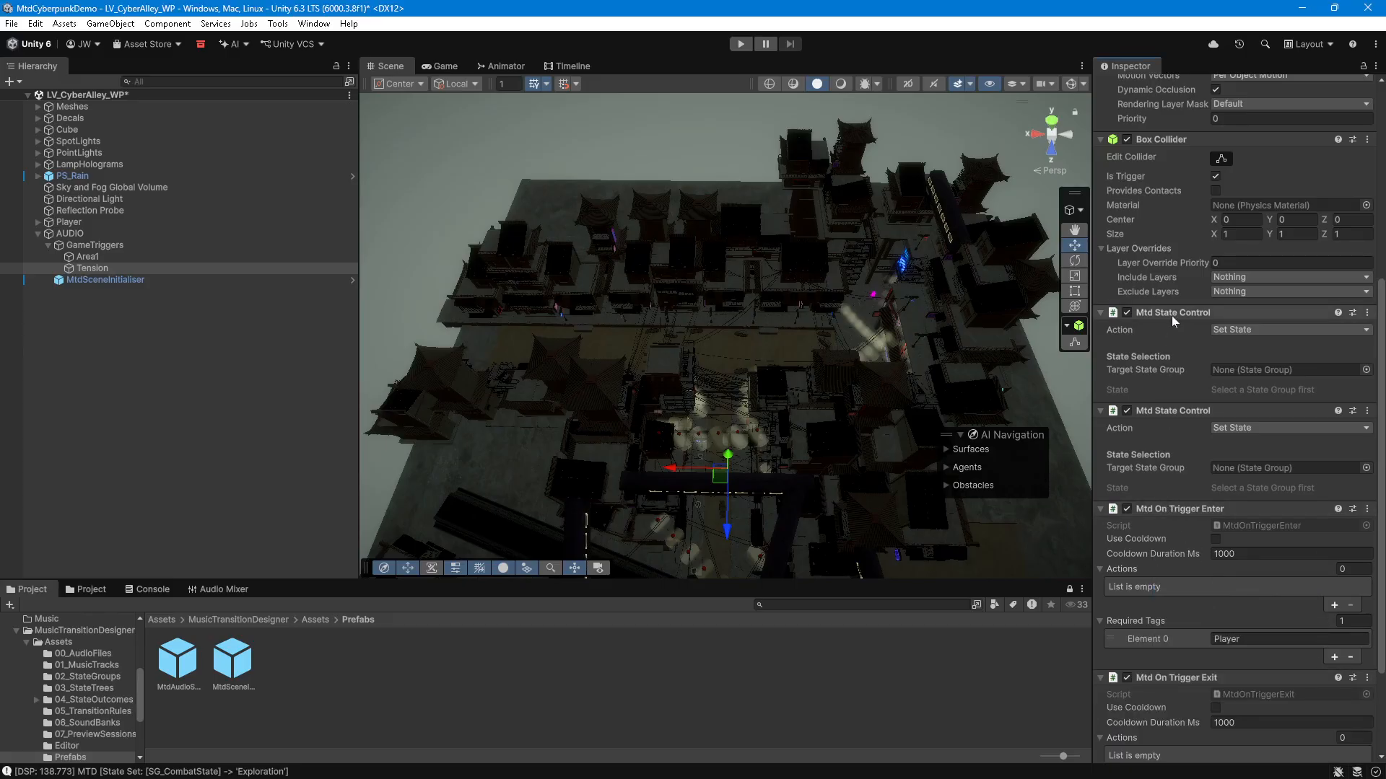
Step: Reorder Tension's components so each Mtd State Control sits below its trigger enter or exit component
drag(1171, 315, 1140, 665)
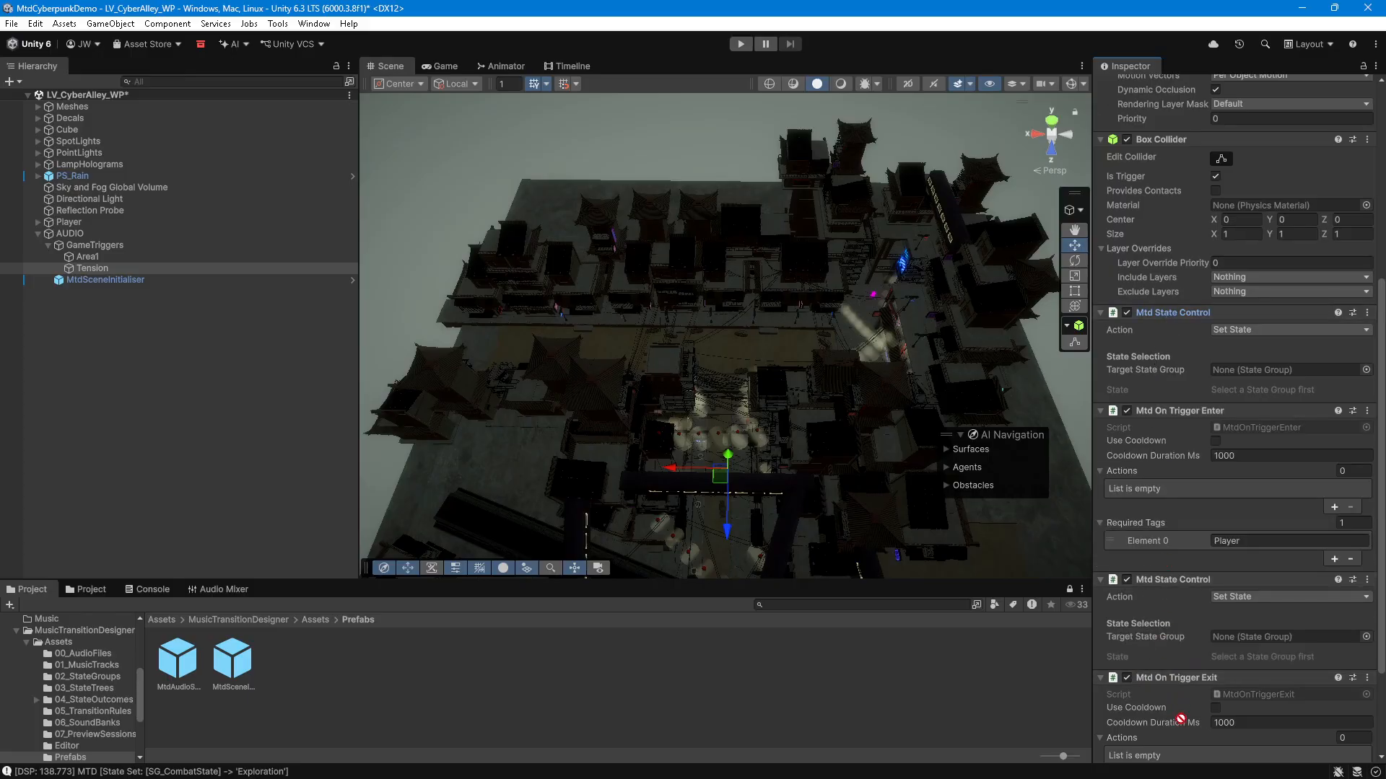
scroll(1172, 739, down, 3)
drag(1165, 740, 1162, 714)
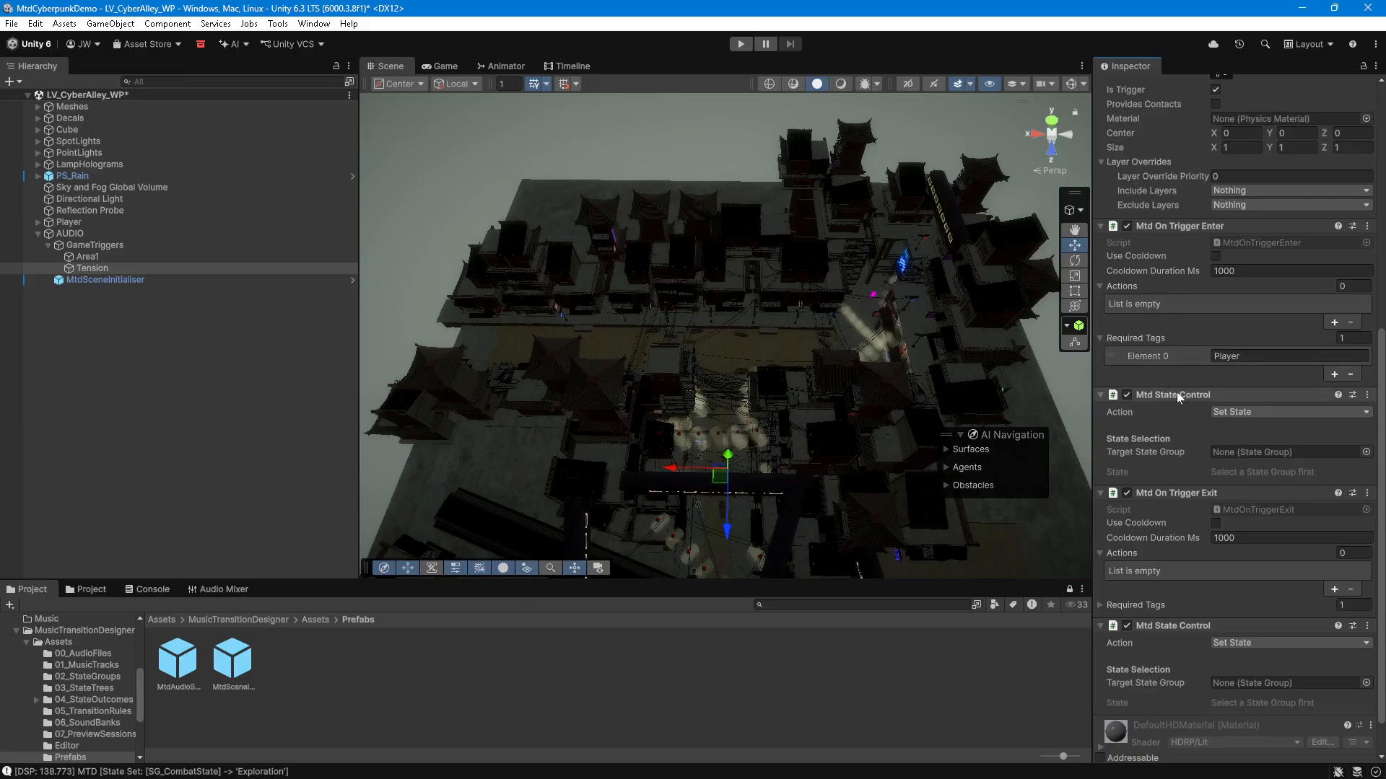
Step: Add an action to the trigger-enter list and assign the first Tension Mtd State Control to it
drag(1176, 394, 1334, 324)
click(1334, 322)
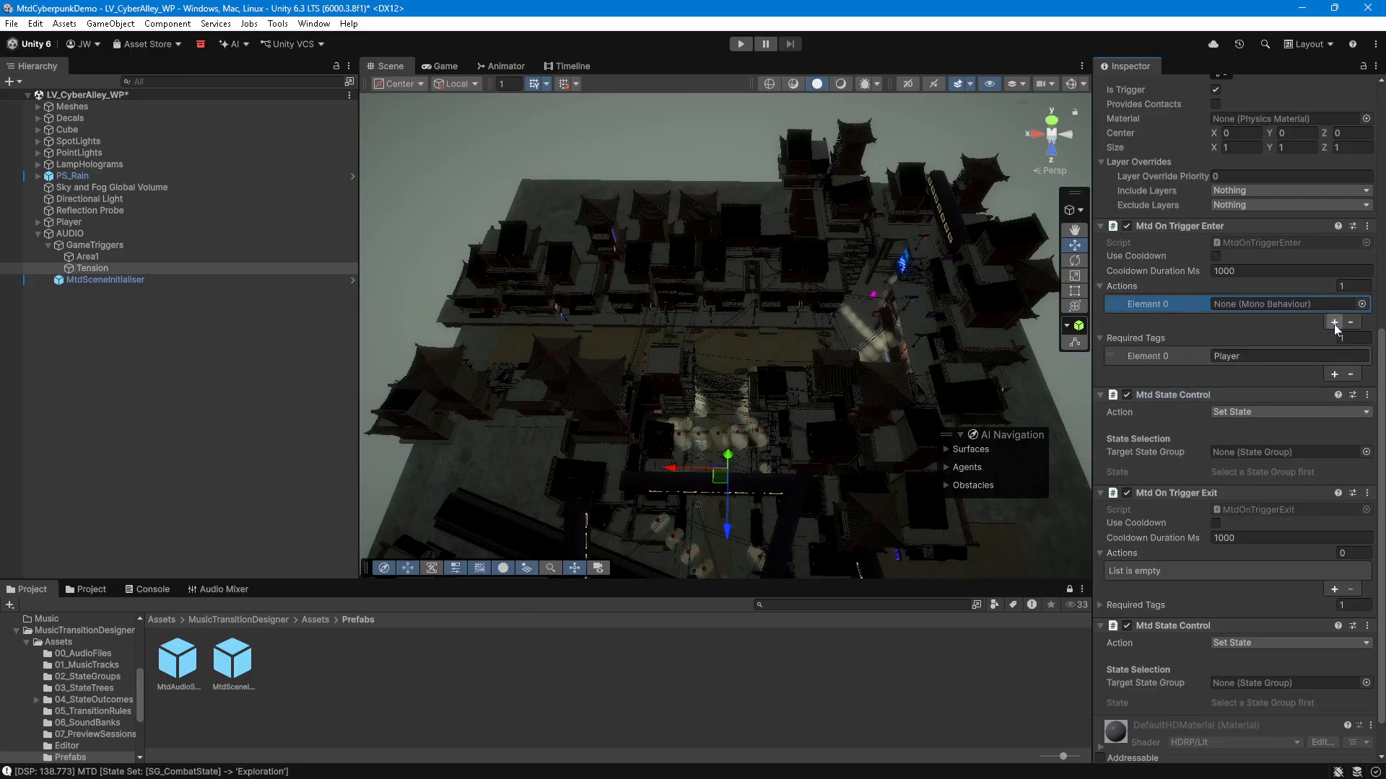
drag(1235, 309, 1228, 309)
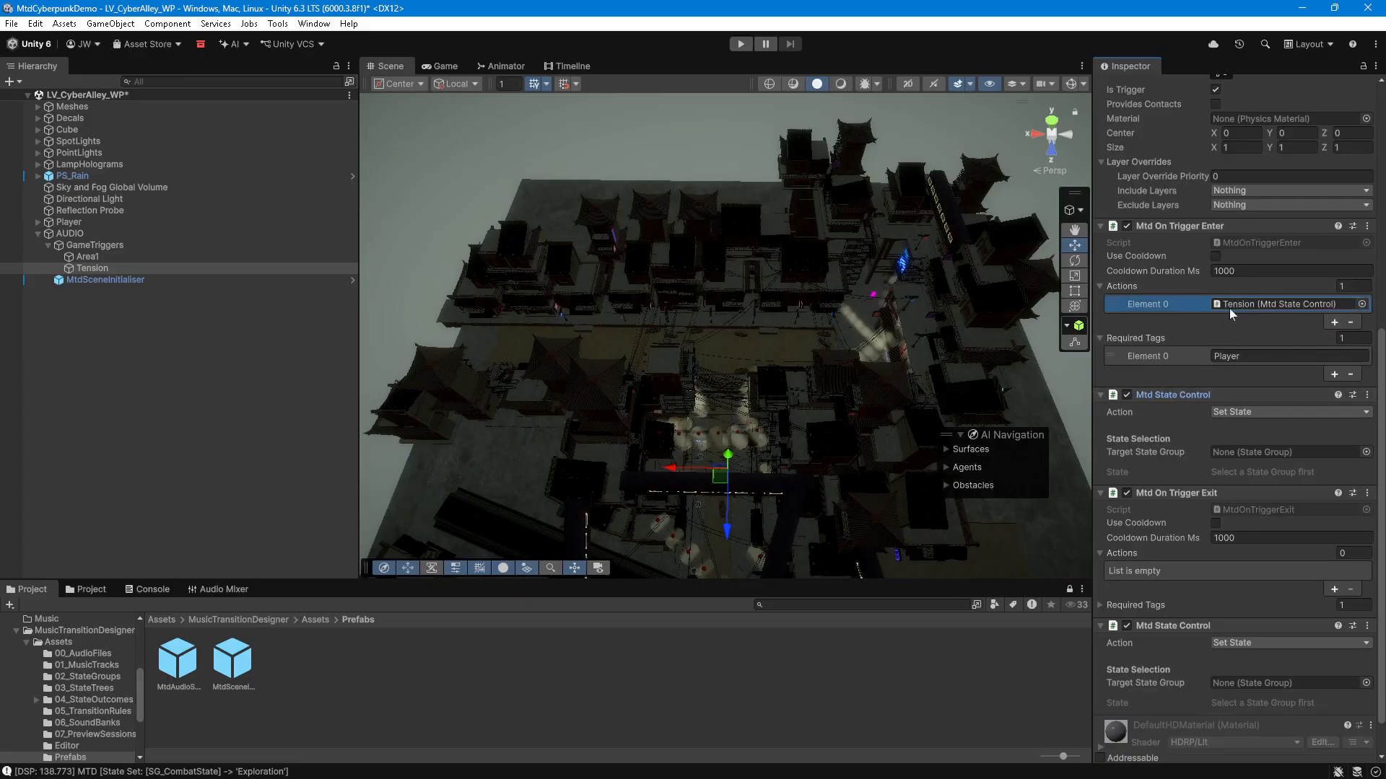
Step: Add an action to the trigger-exit list and assign the second Tension Mtd State Control to it
scroll(1225, 597, down, 1)
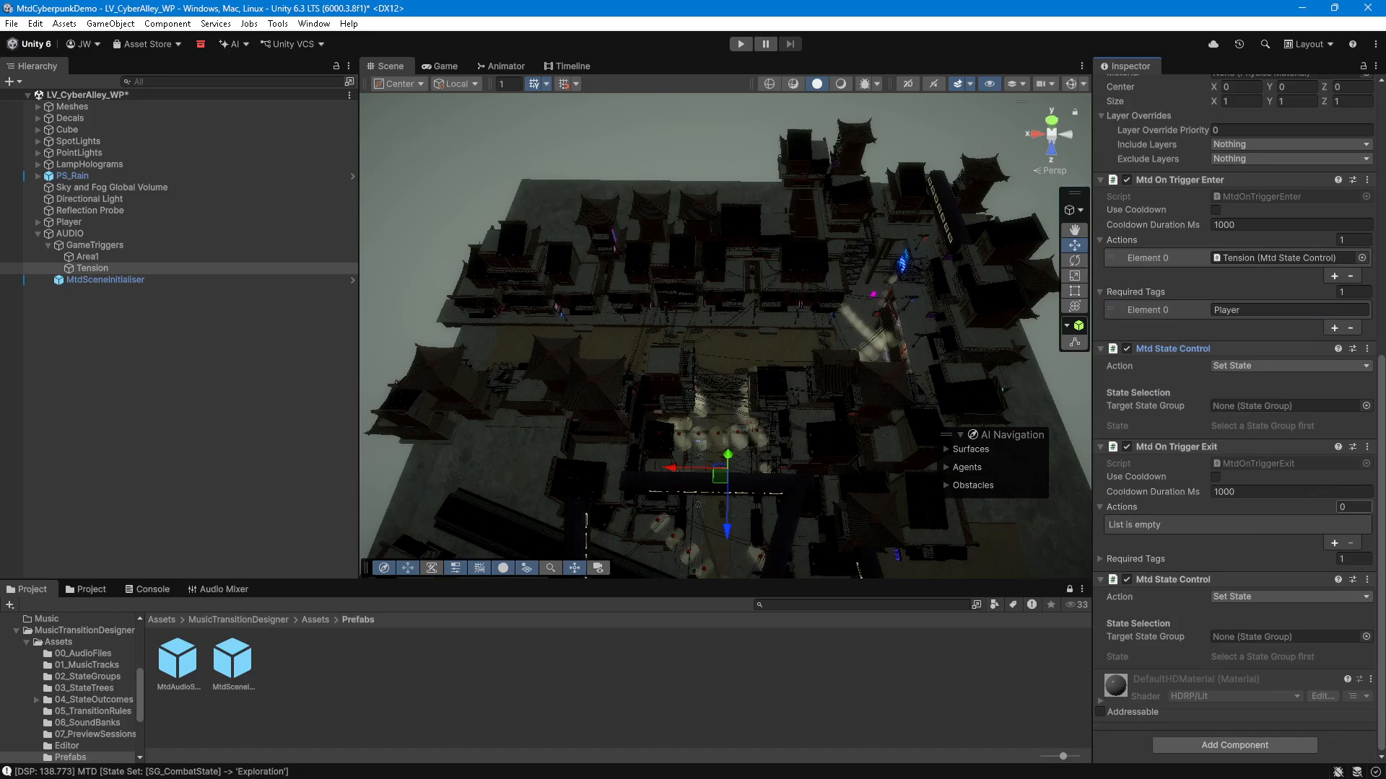
click(1334, 545)
drag(1173, 583, 1243, 525)
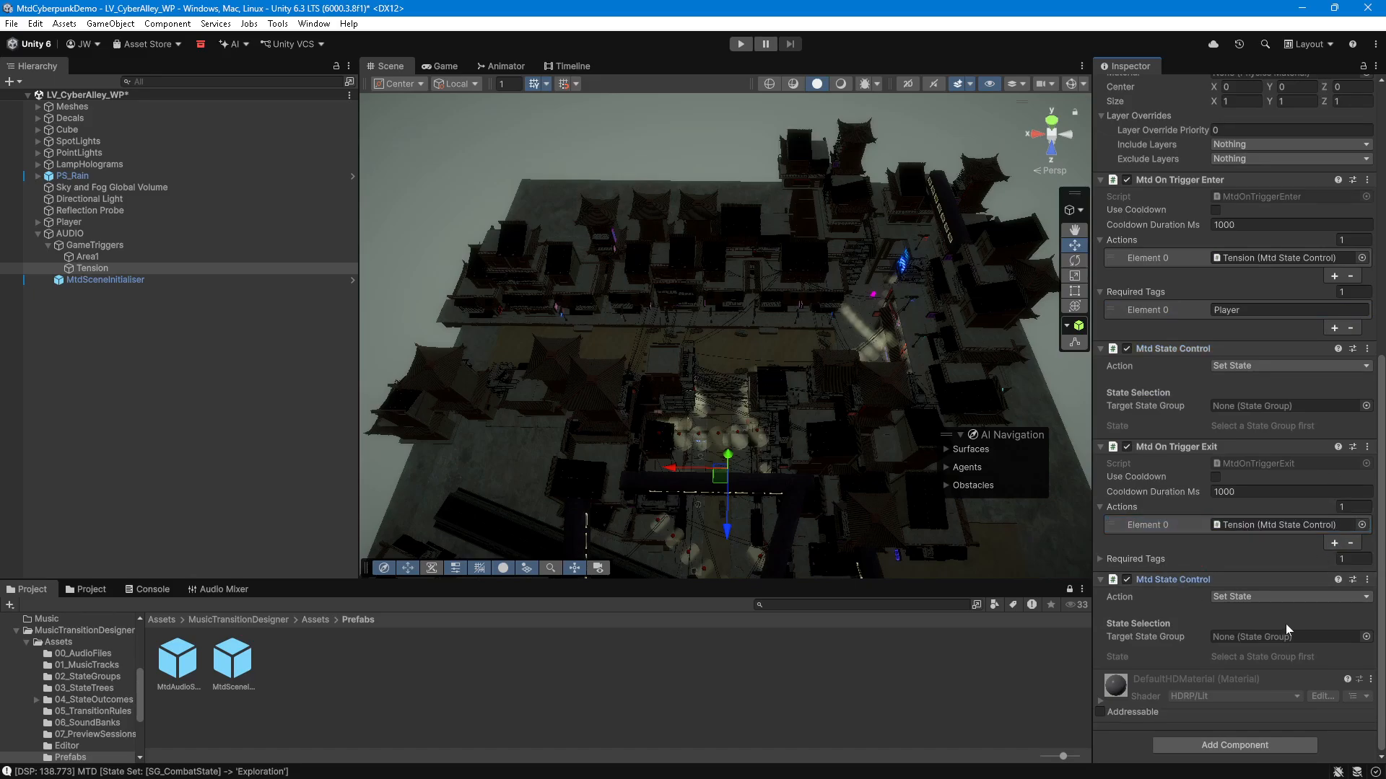
Step: Set the first Tension Mtd State Control's target state group to SG_Combat and its state to Tension
click(1365, 405)
double_click(1067, 455)
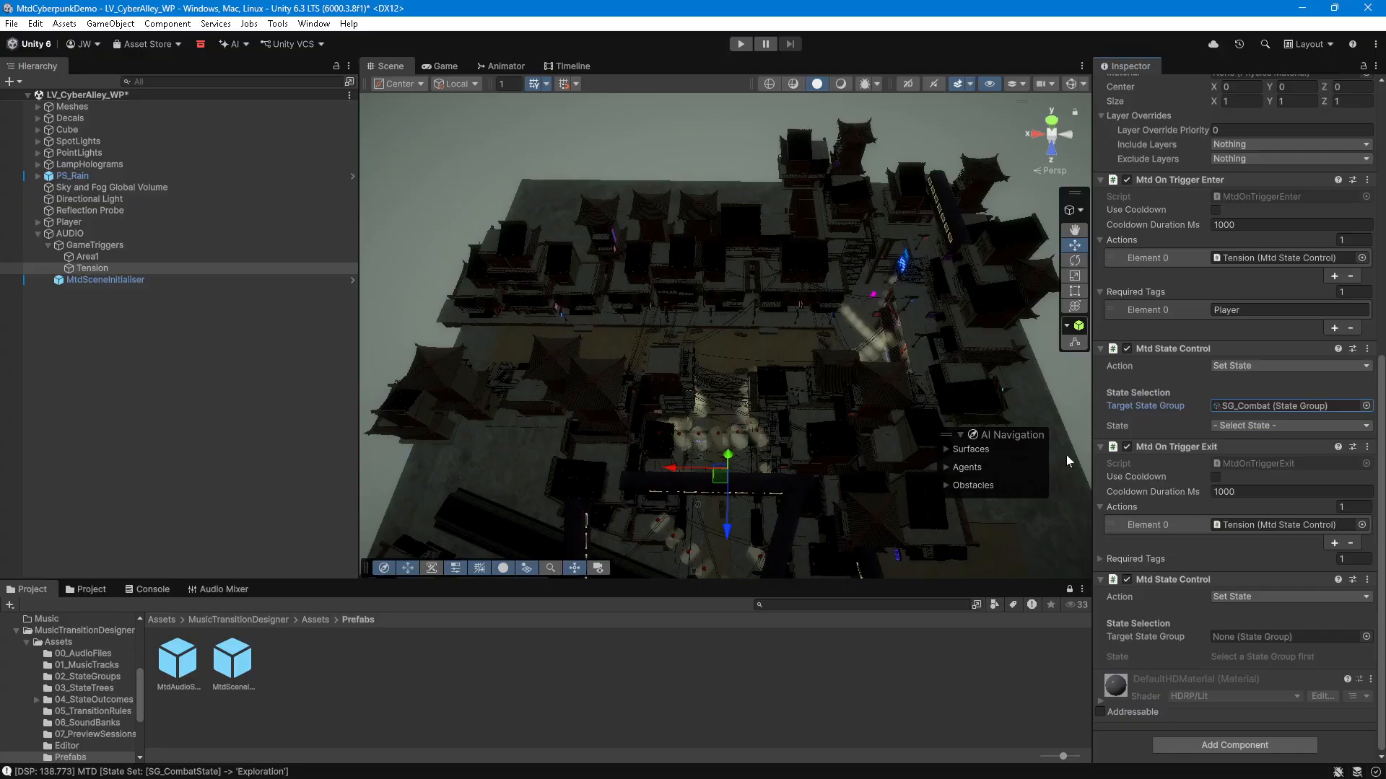
click(1308, 426)
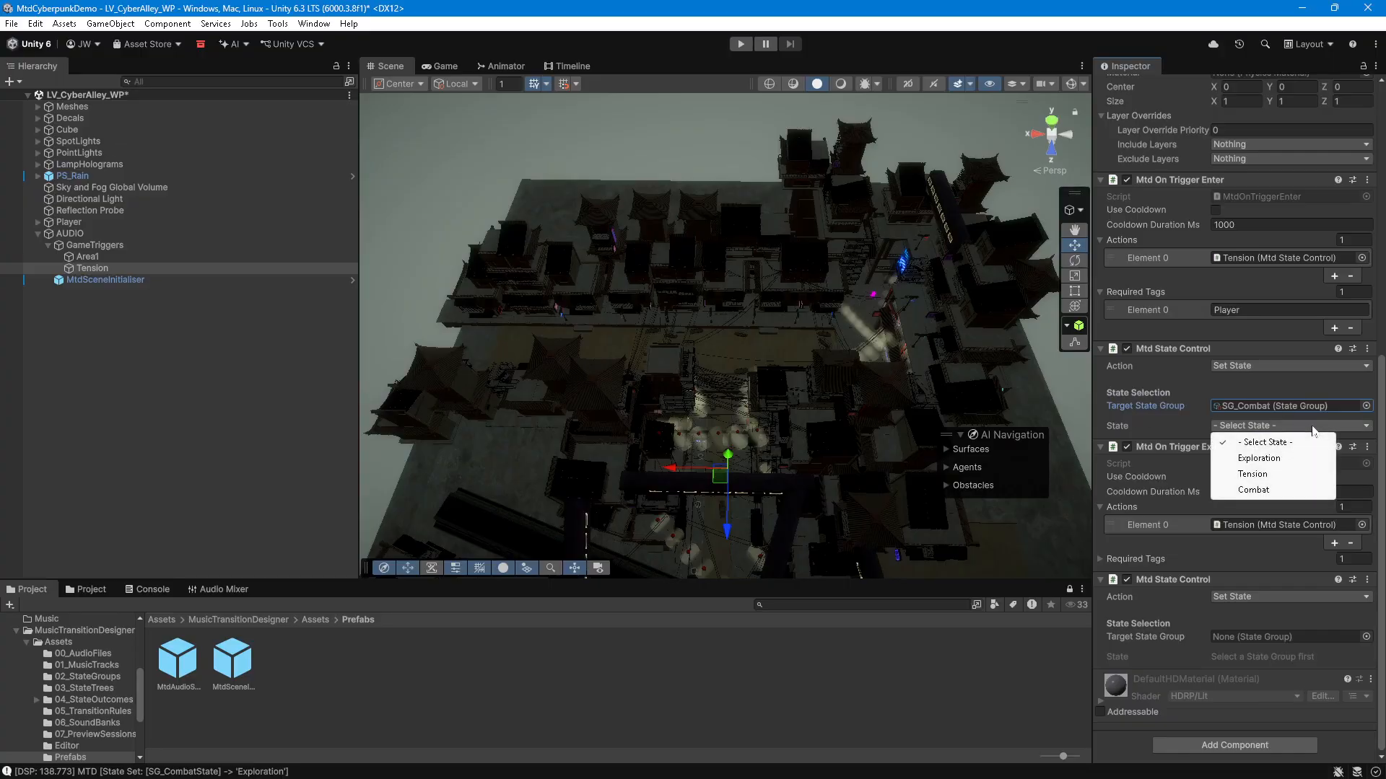
click(1256, 474)
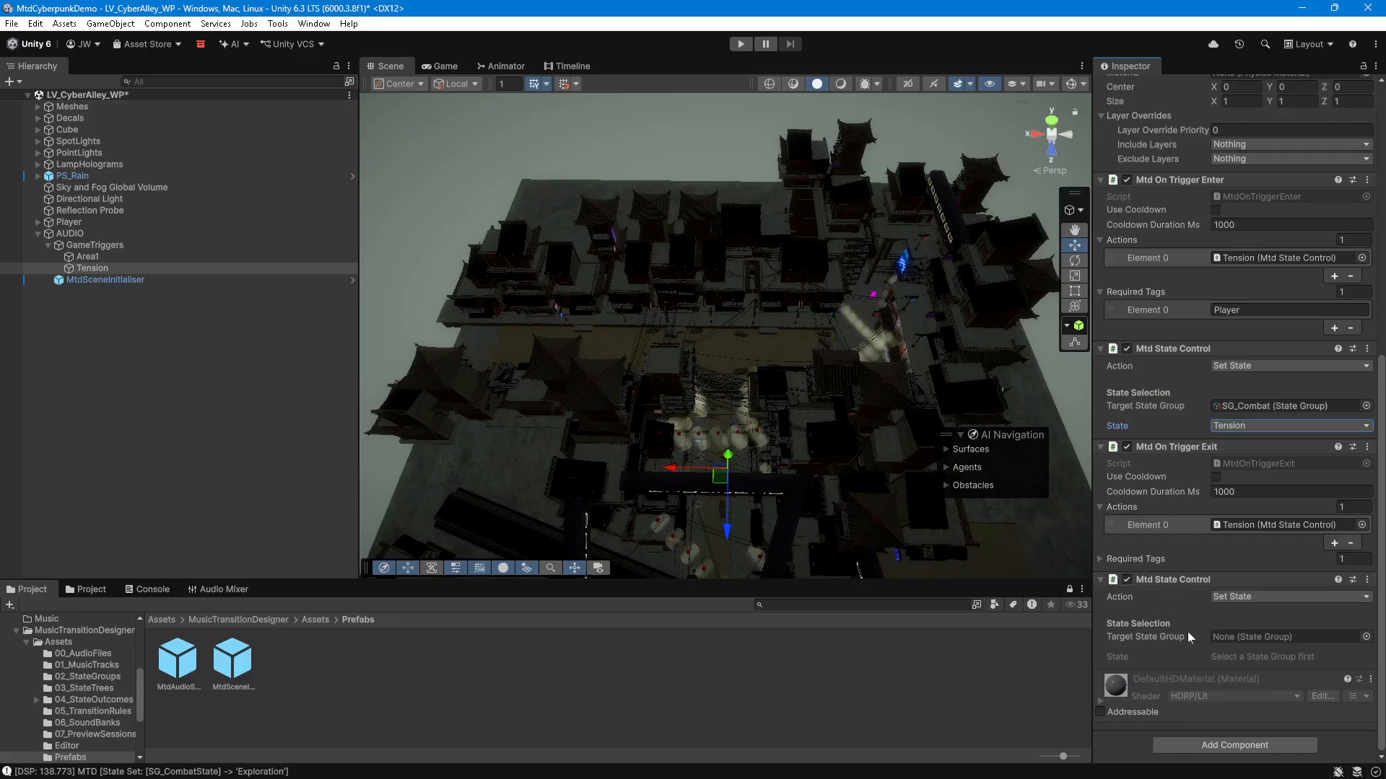
Step: Set the second Tension Mtd State Control's target state group to SG_Combat and its state to Exploration
click(1366, 636)
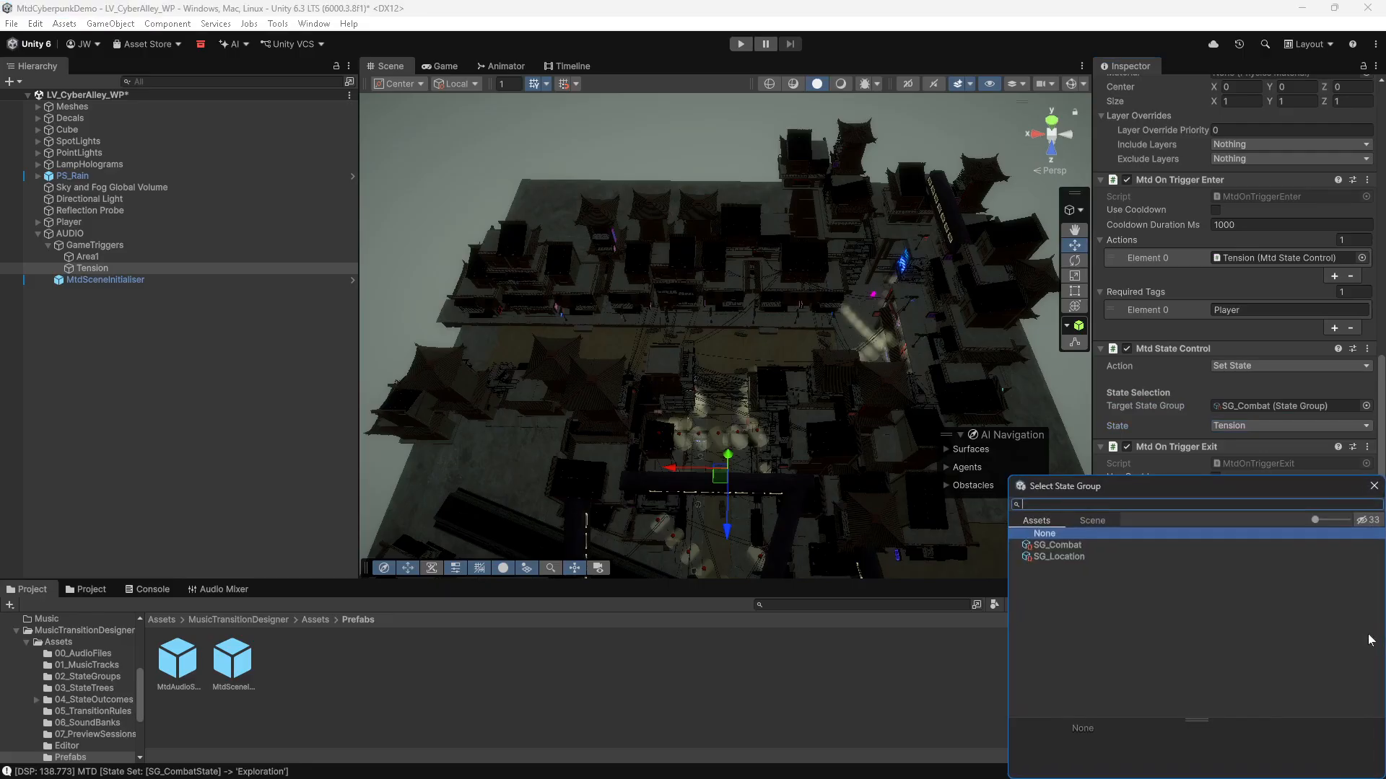
double_click(1067, 547)
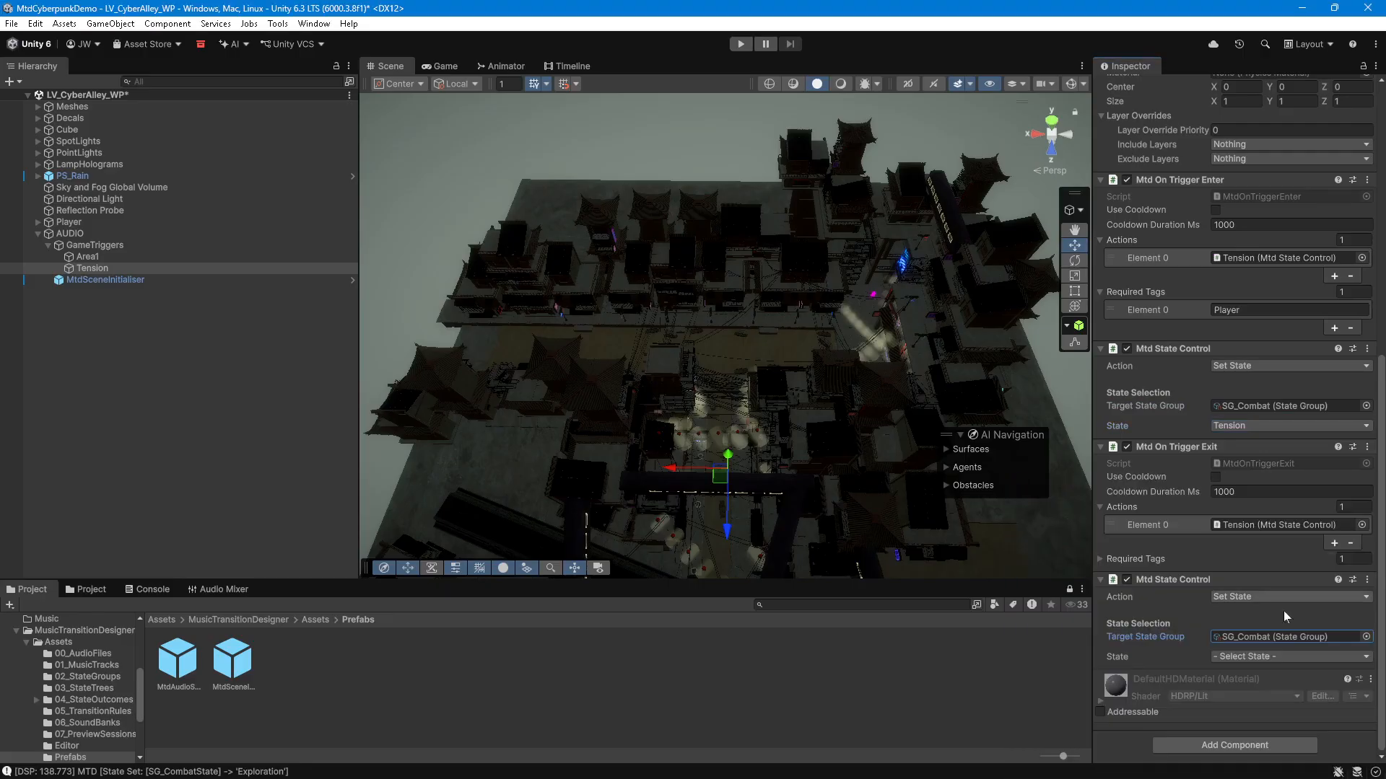
click(1274, 657)
click(1274, 694)
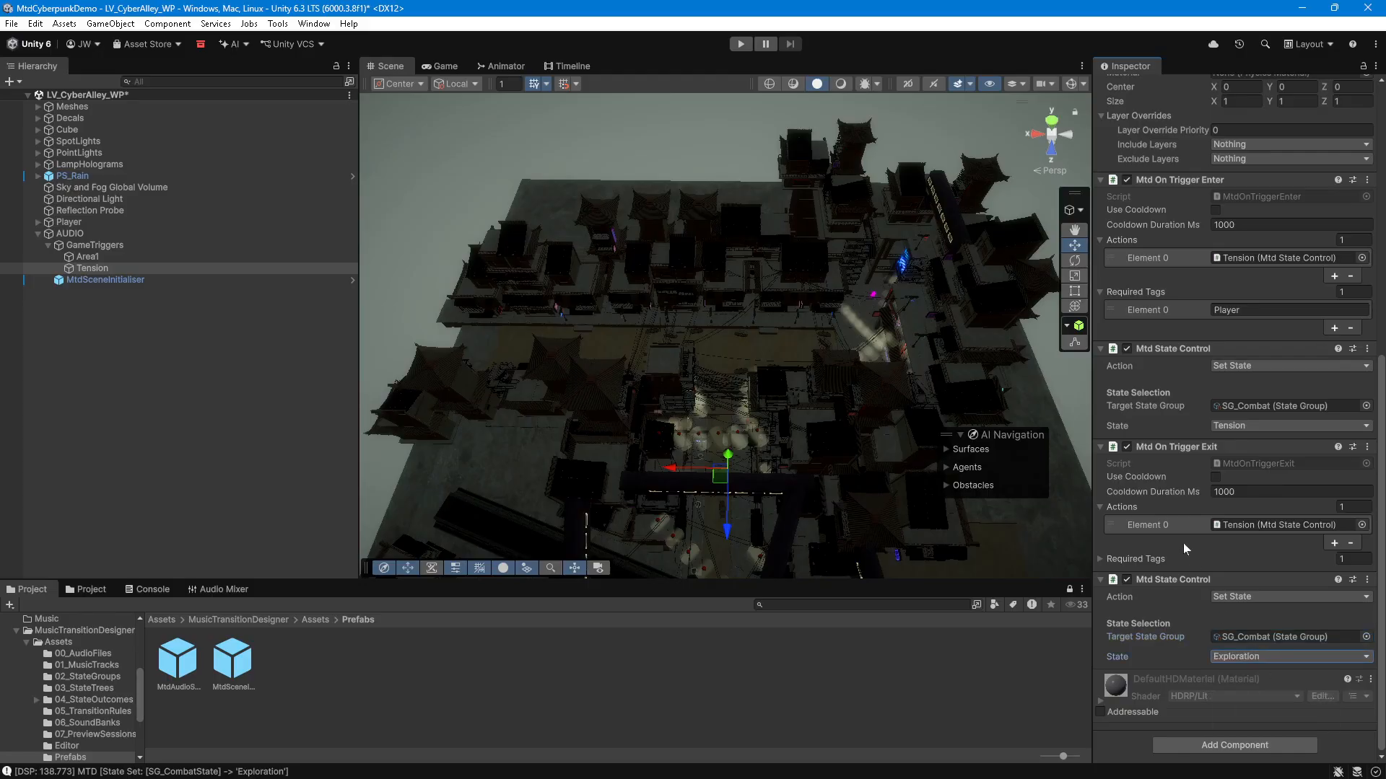
Step: Open the Music Transition Designer Preview Window
click(1173, 525)
click(155, 409)
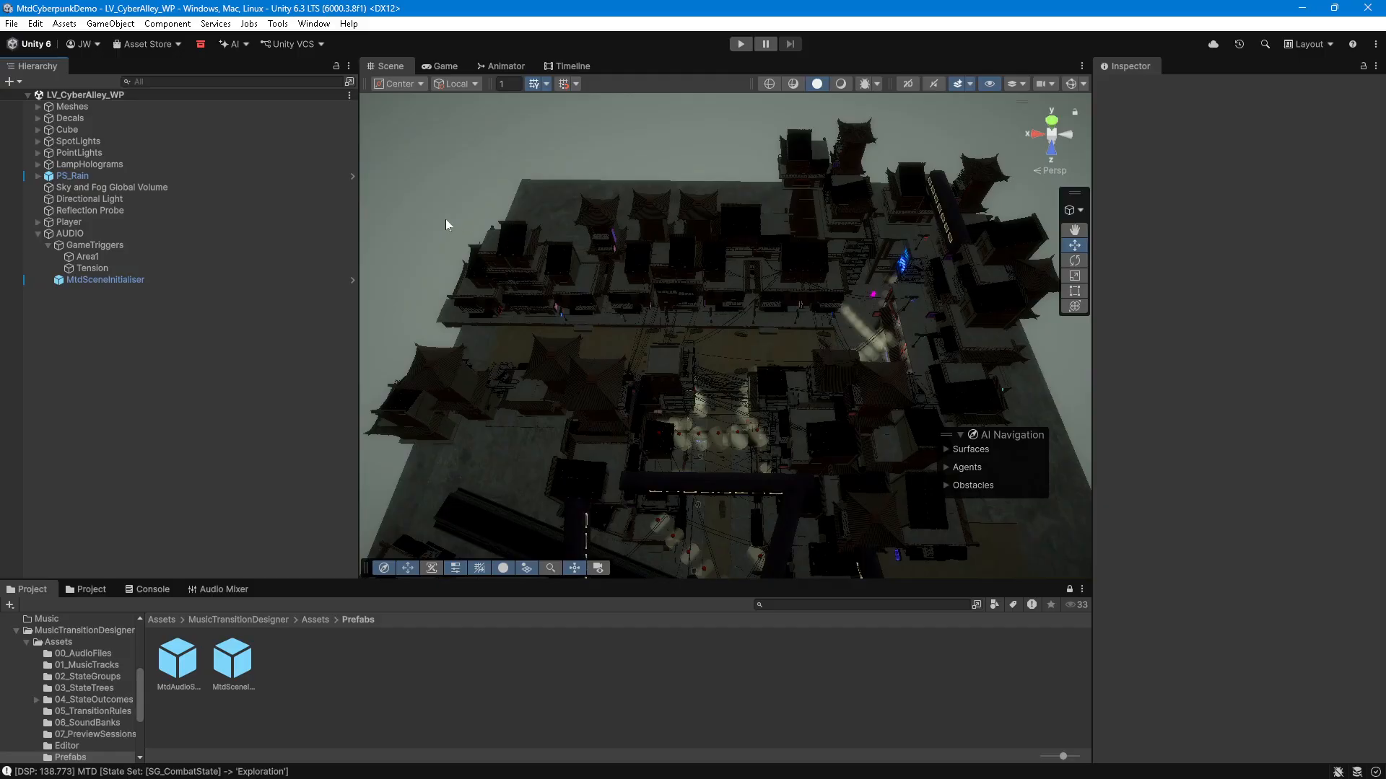
click(311, 24)
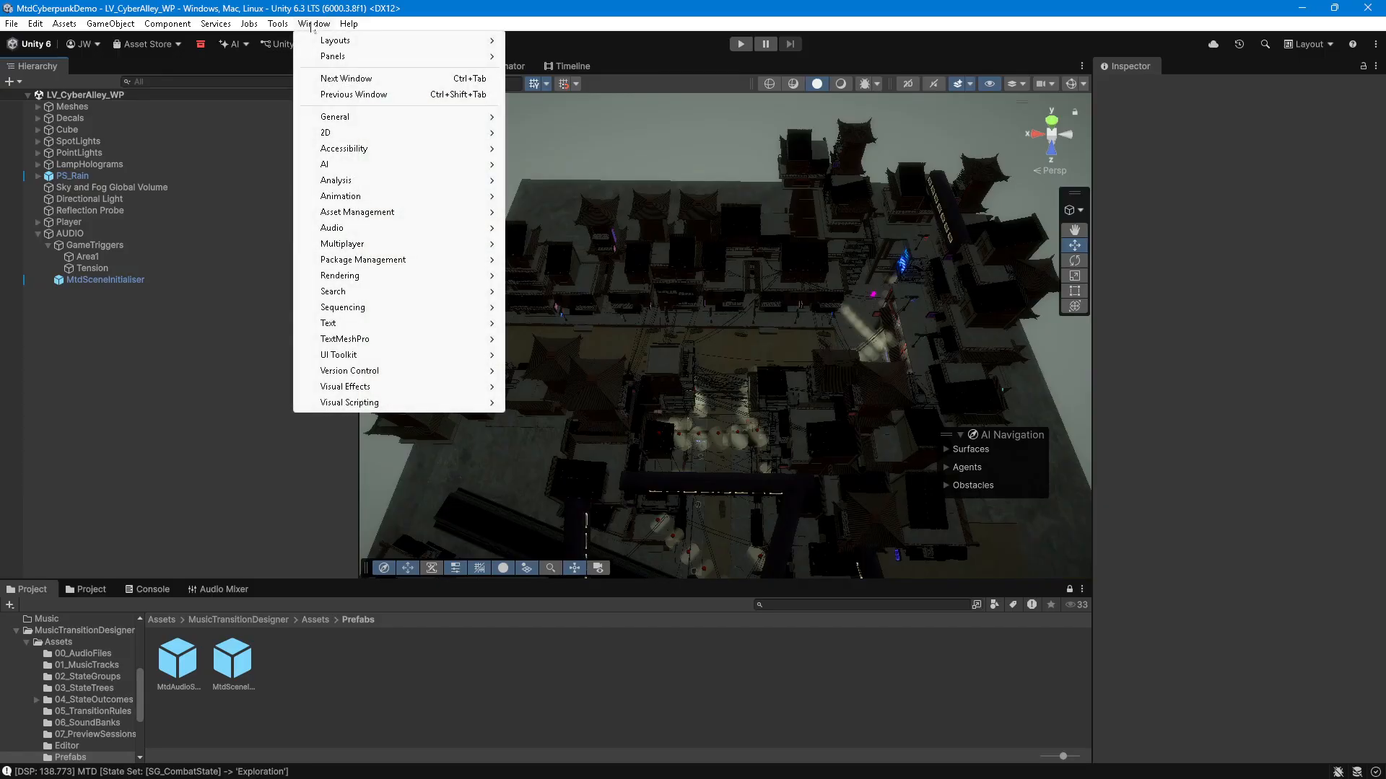
mouse_move(278, 24)
mouse_move(337, 42)
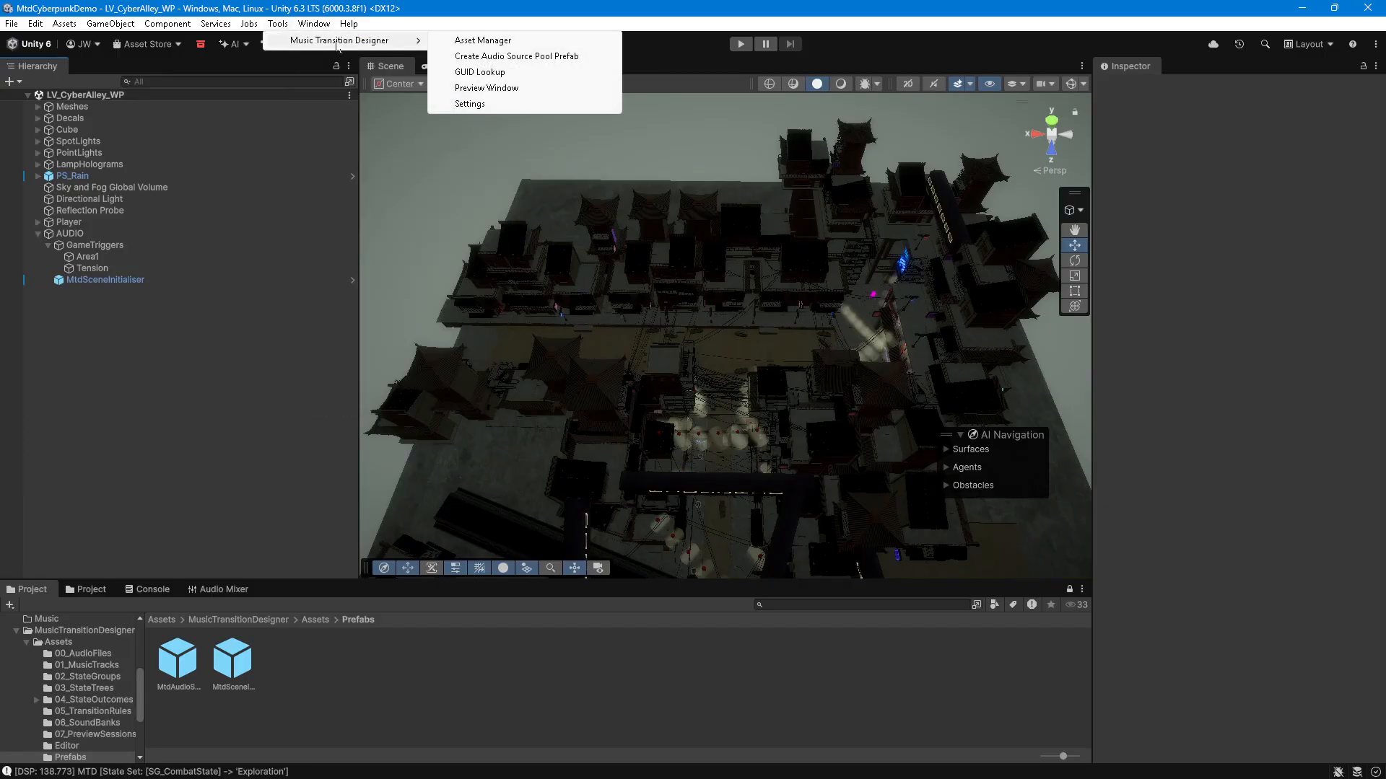
click(486, 87)
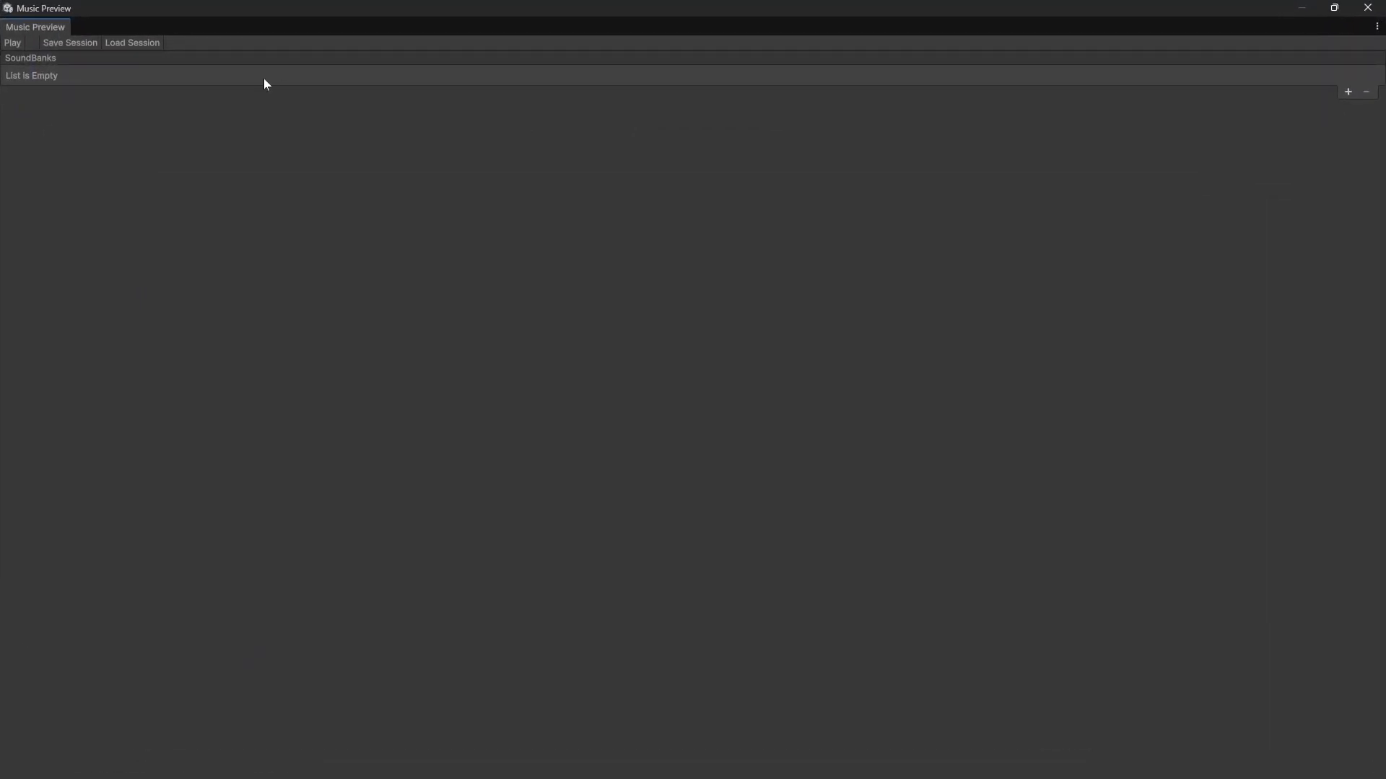
Step: Add a sound bank entry to the preview and assign SB_Level1 to it
click(1348, 92)
click(1373, 77)
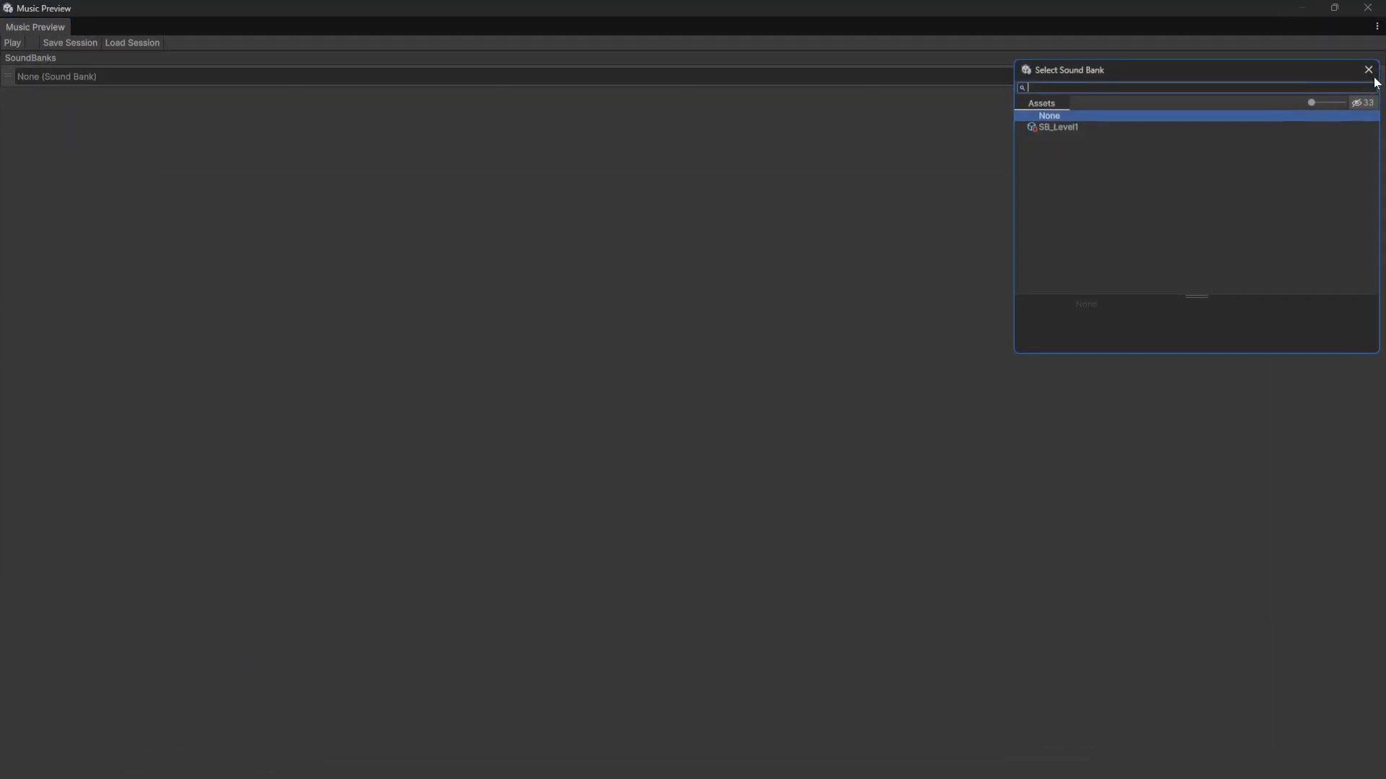
double_click(1055, 125)
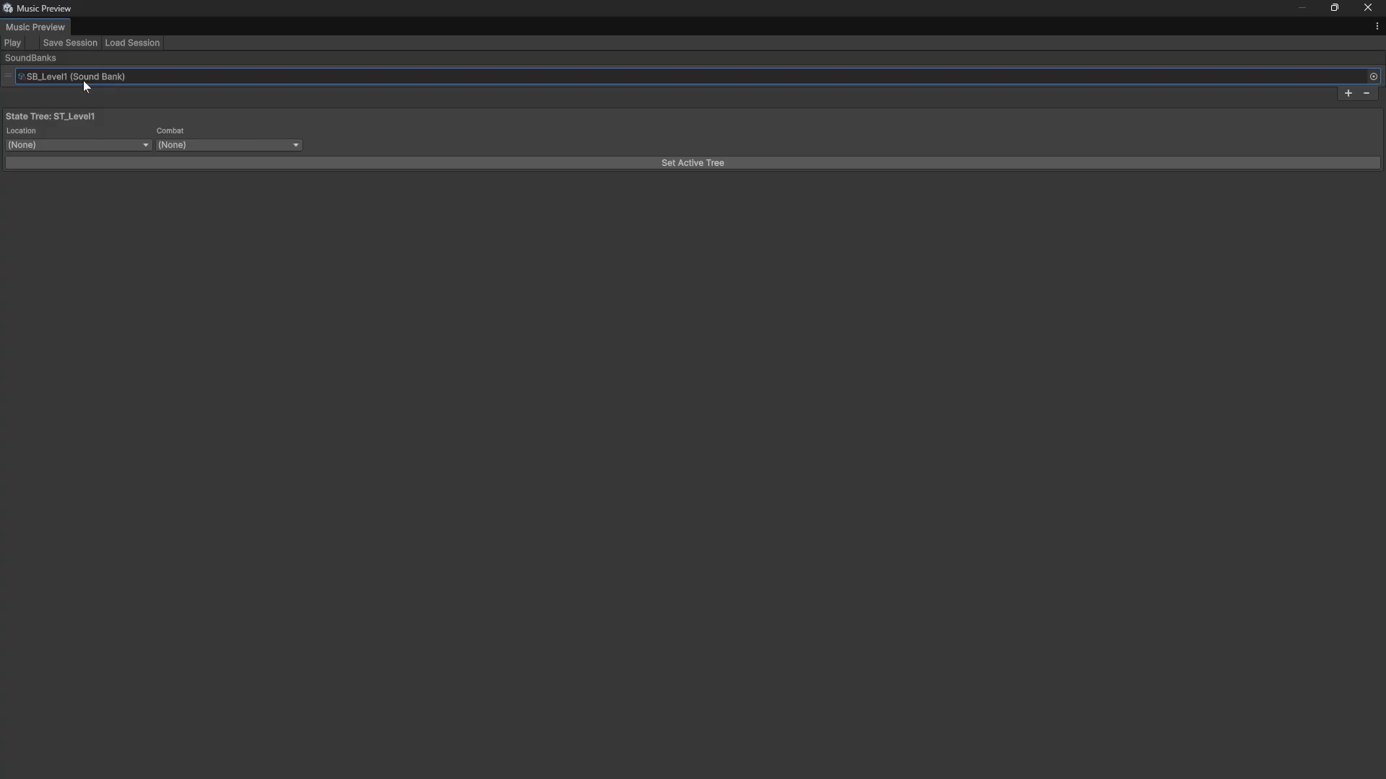
Step: Set the preview Location to Area1 and Combat to Exploration, then set the active tree
click(91, 144)
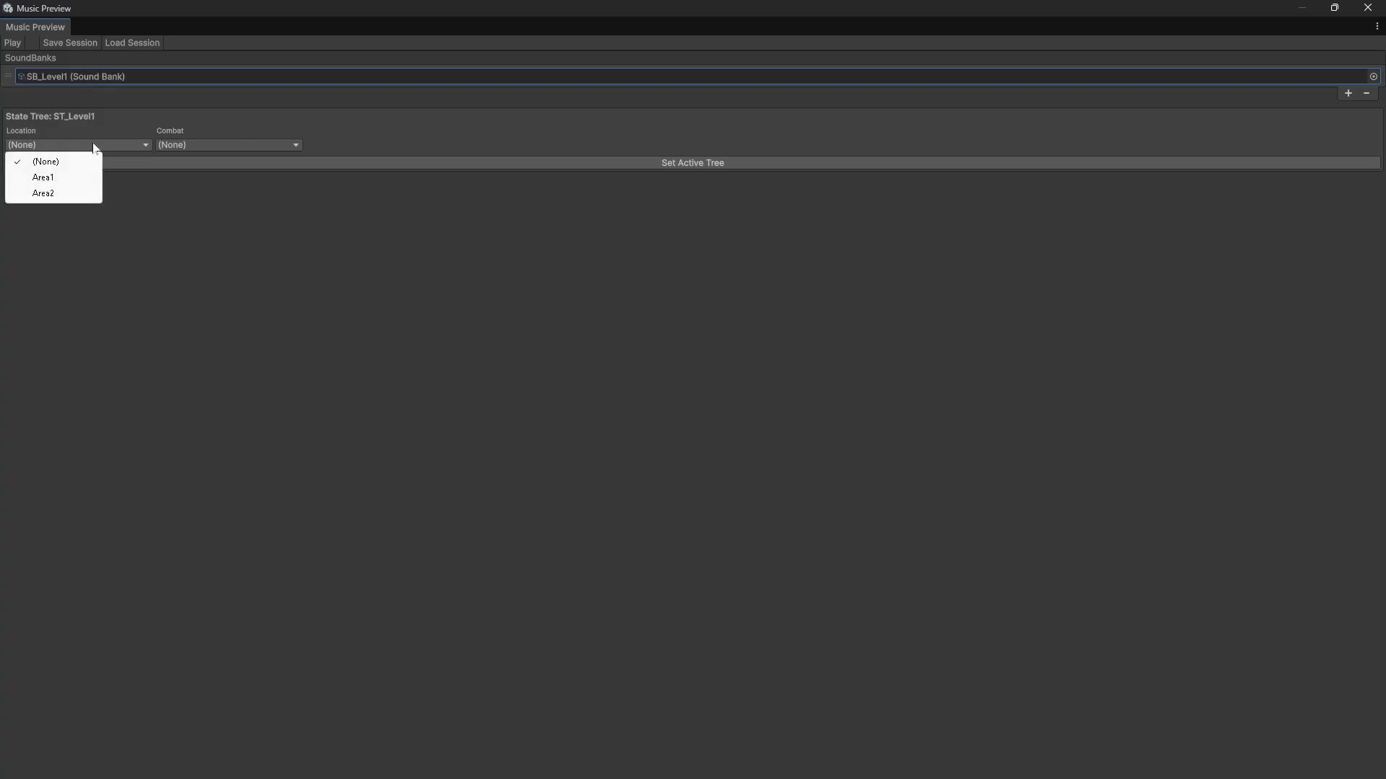
click(58, 180)
click(185, 138)
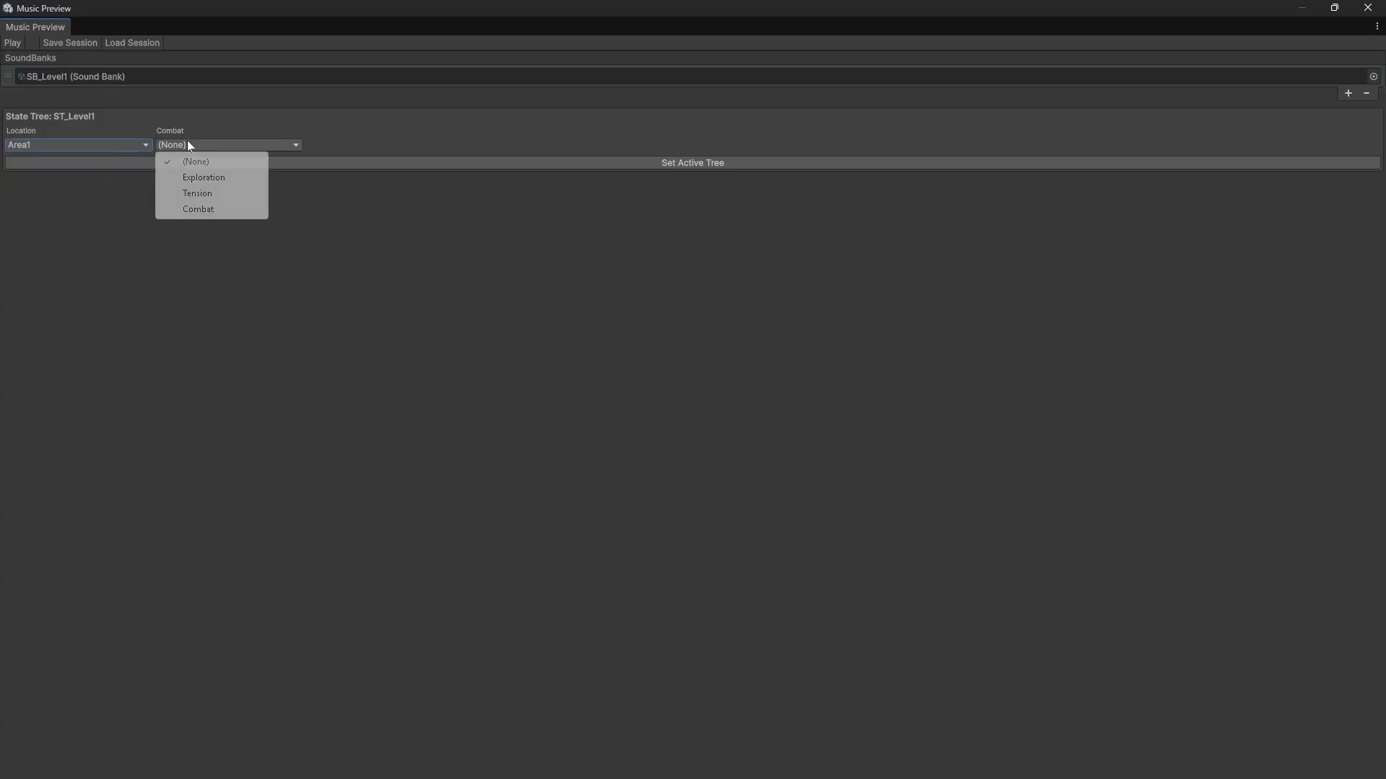
click(213, 178)
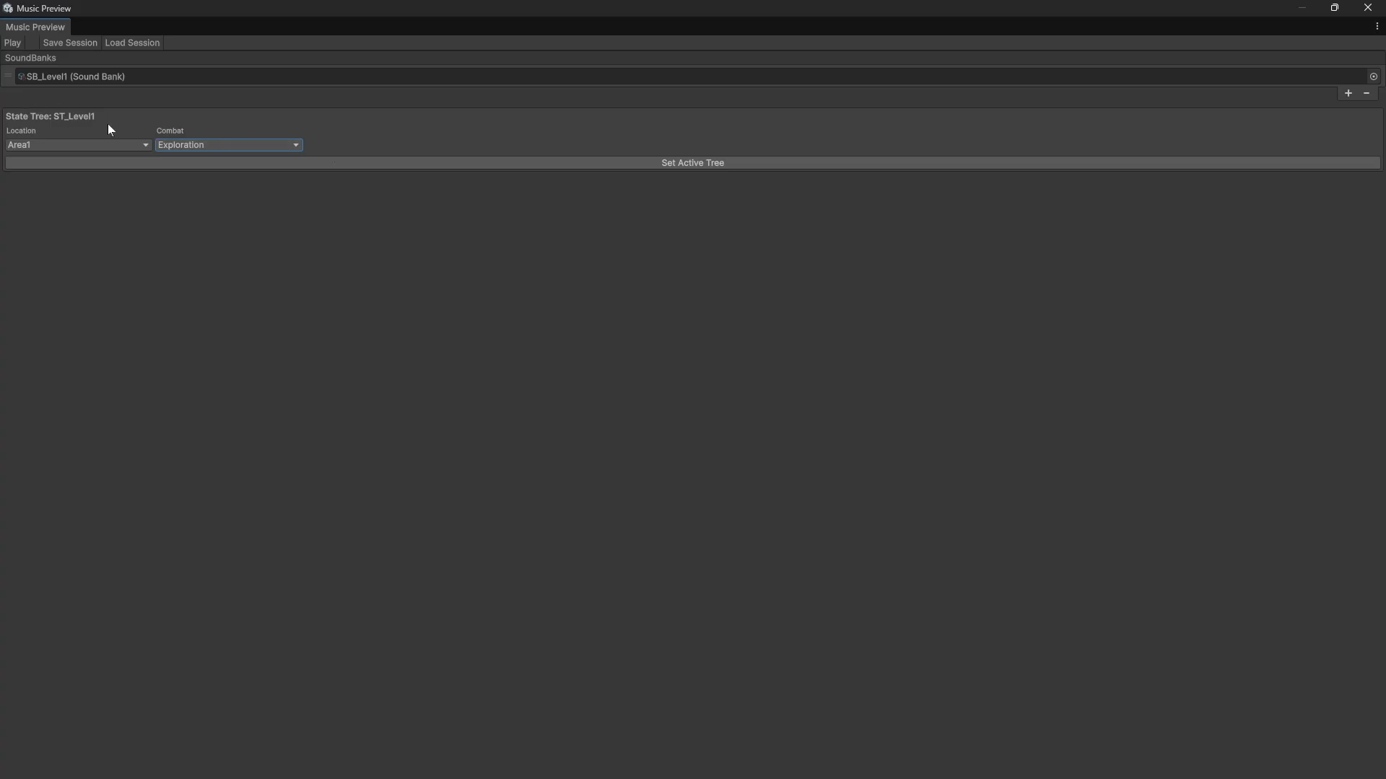
click(441, 161)
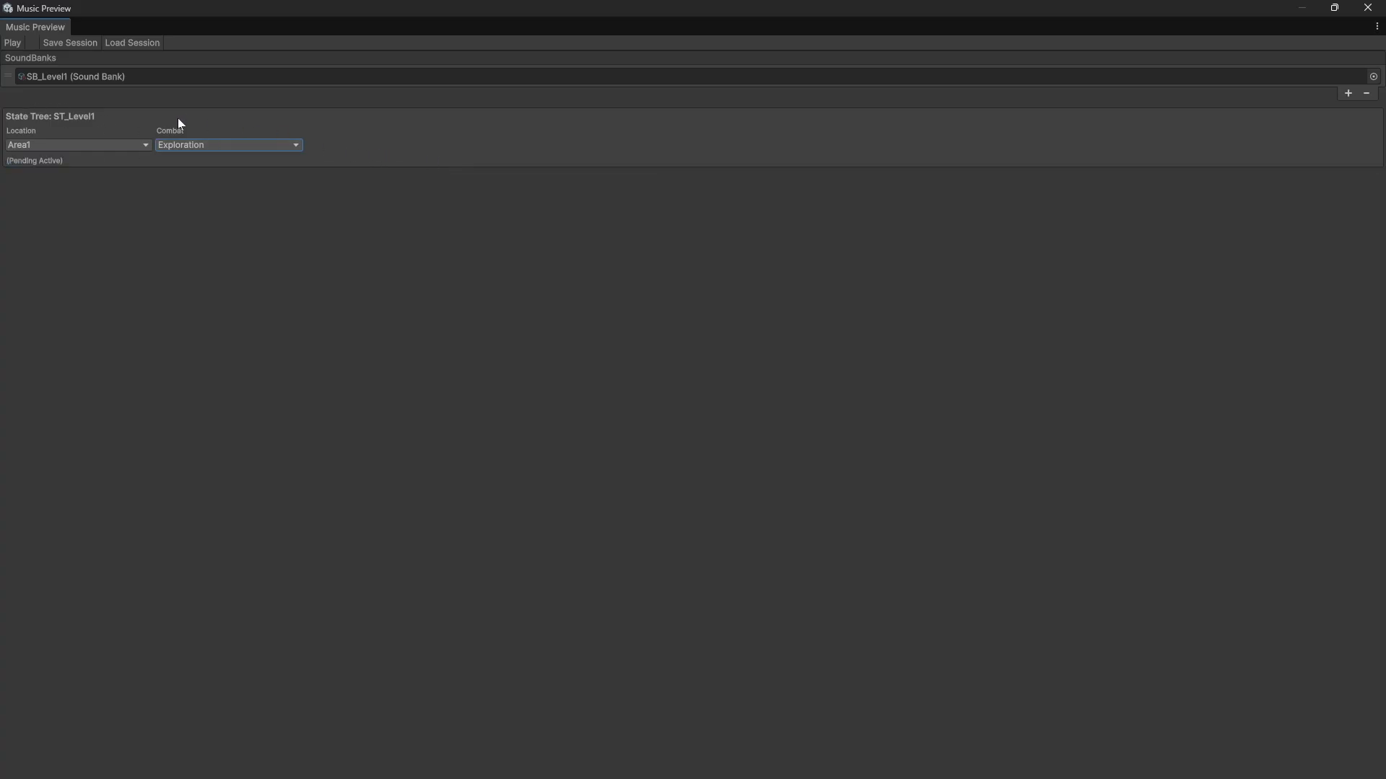
Step: Save the preview session as NewPreviewSession.asset in the 07_PreviewSessions folder
click(77, 43)
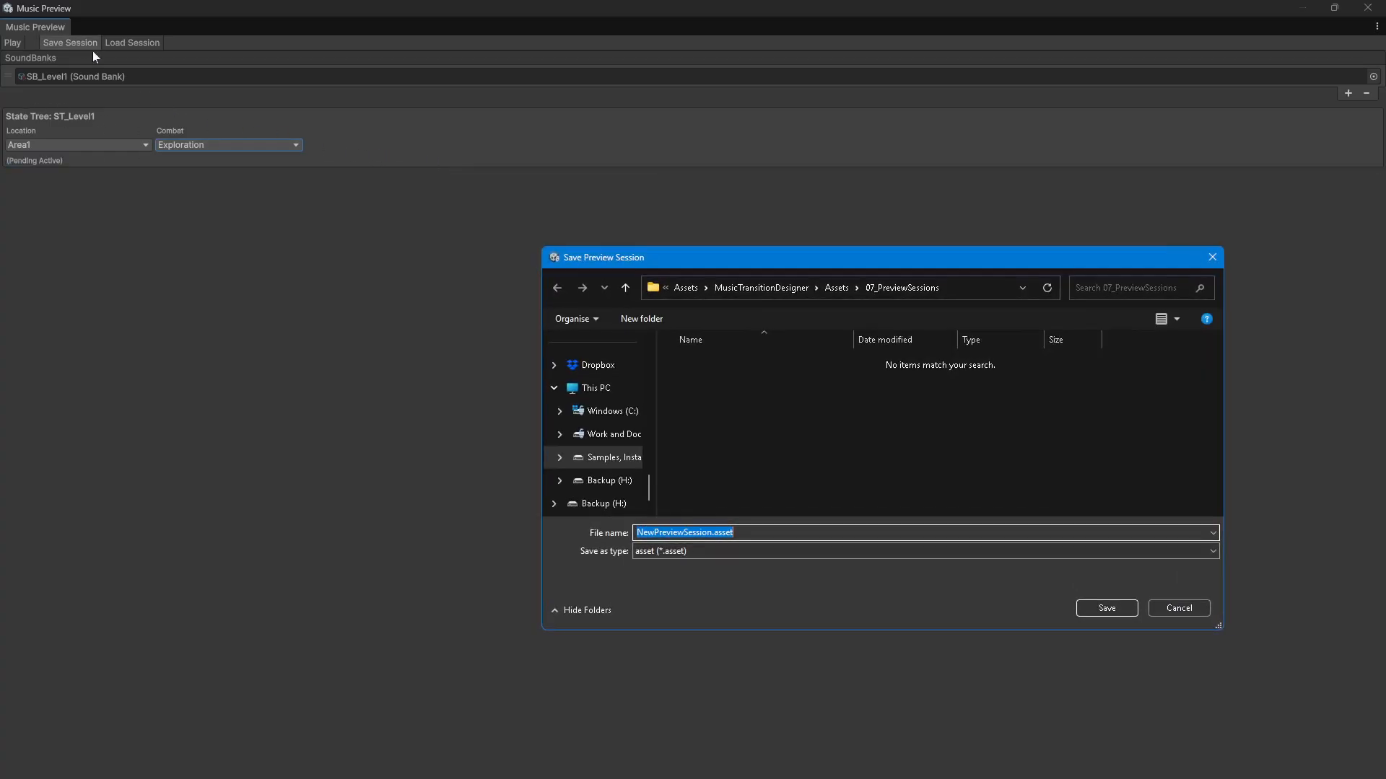
click(713, 533)
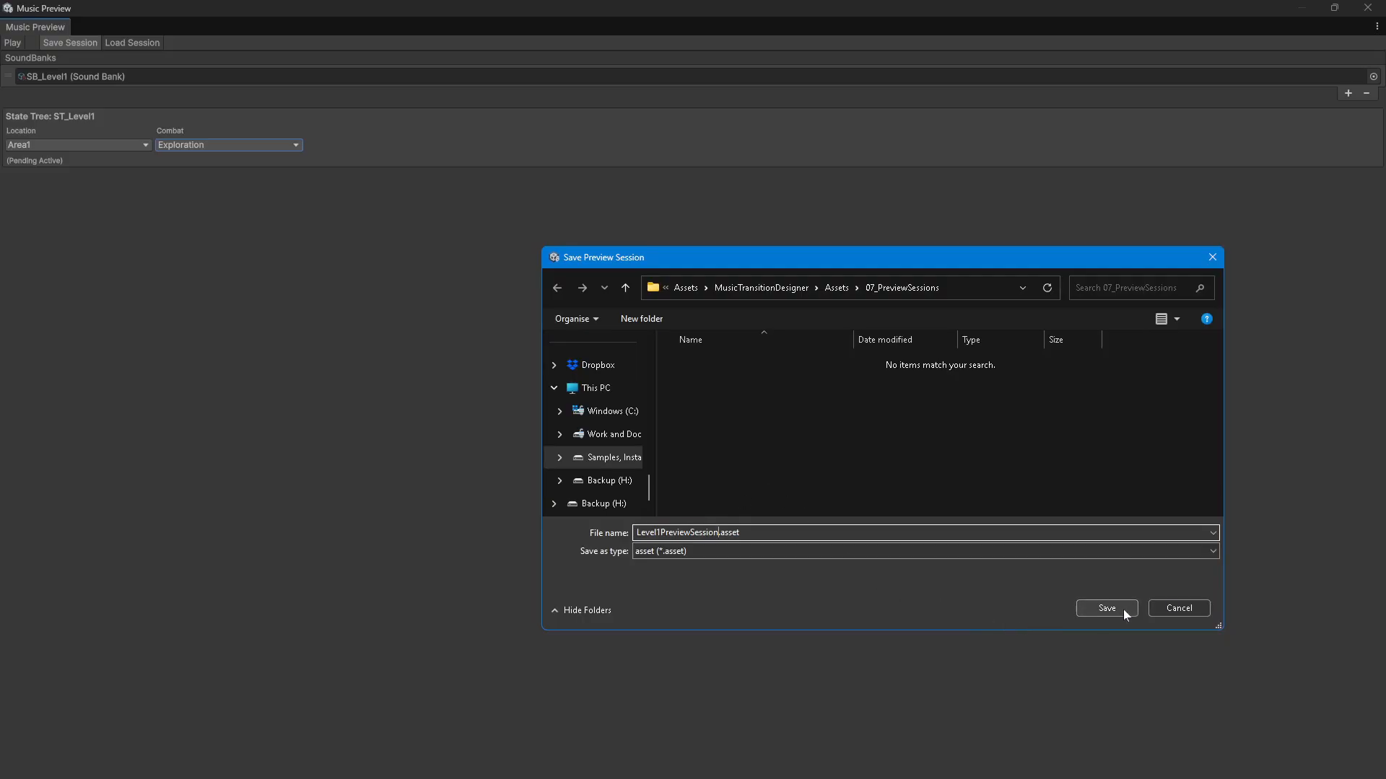
click(1123, 608)
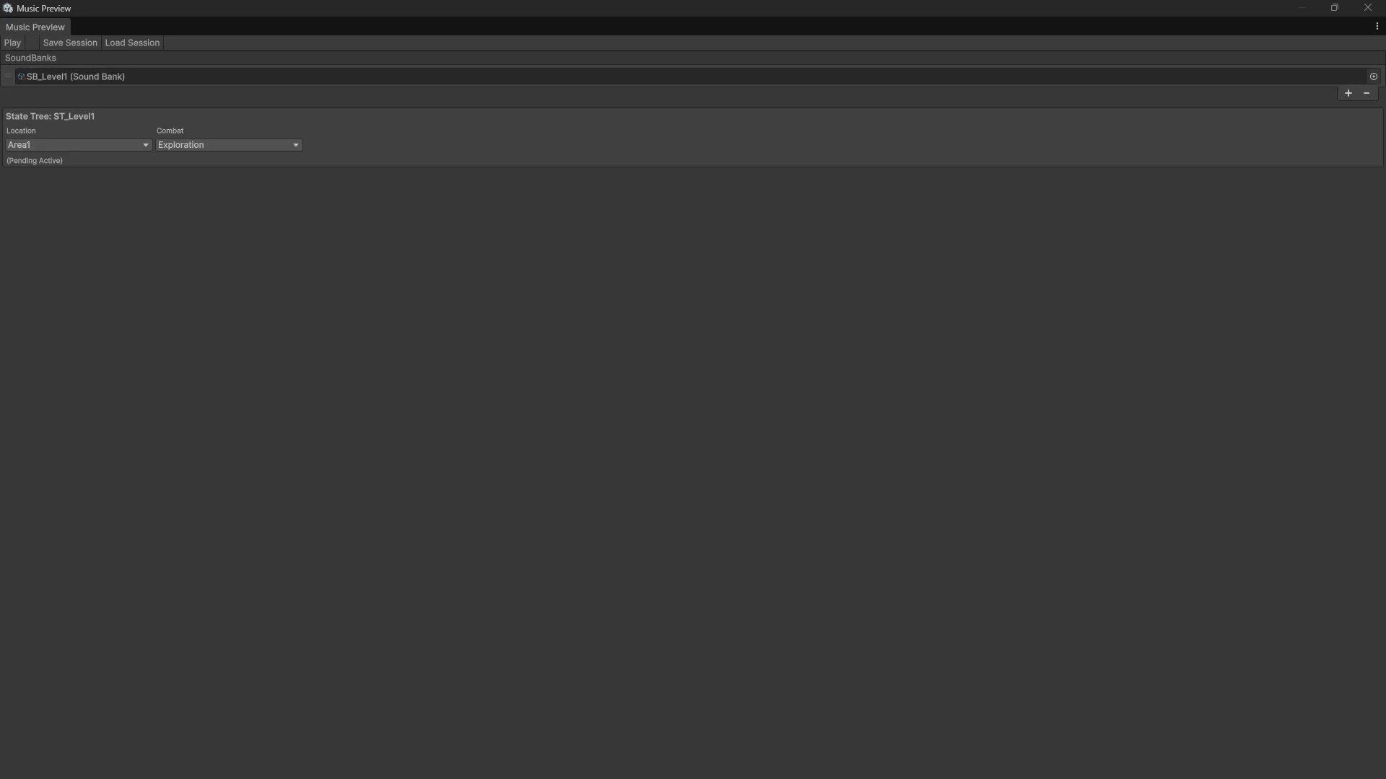
Step: Start preview playback and switch the Combat state to Tension
click(13, 43)
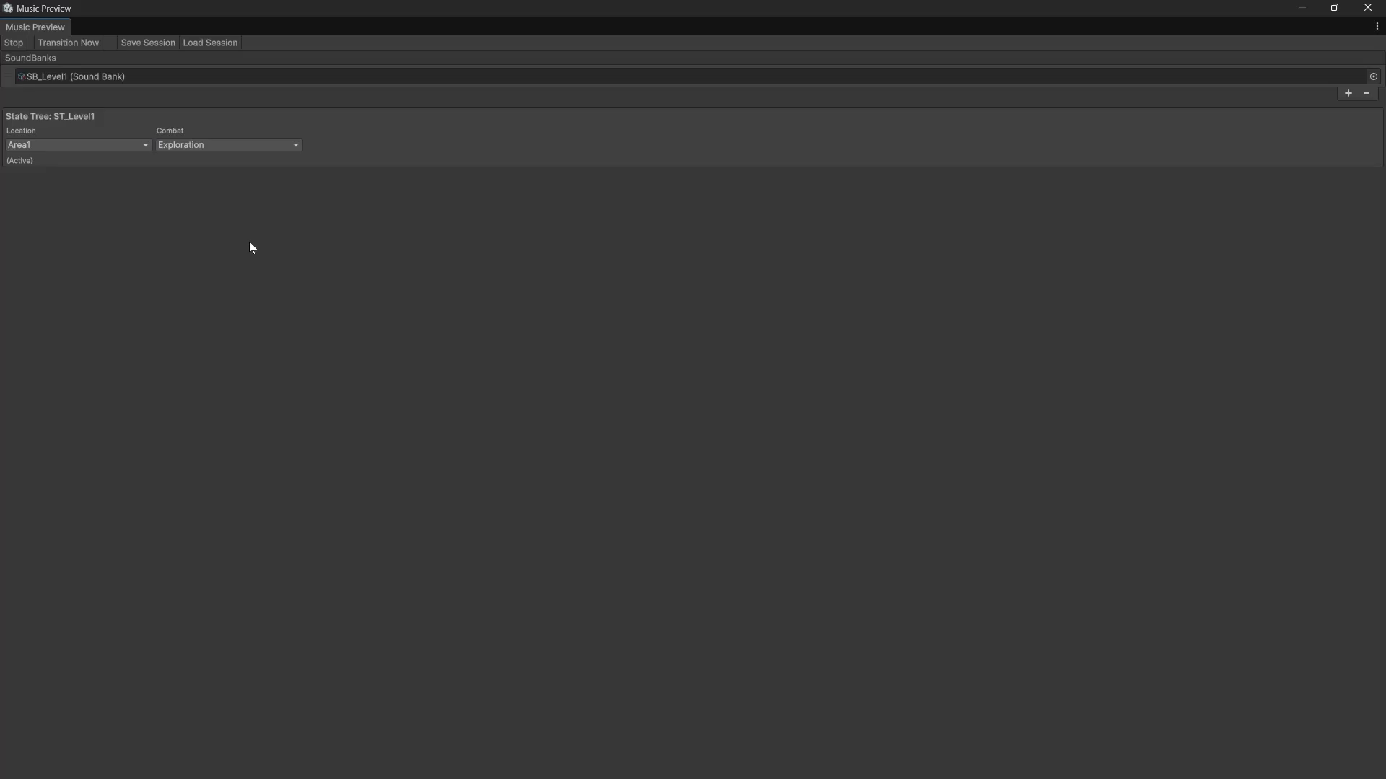
click(200, 147)
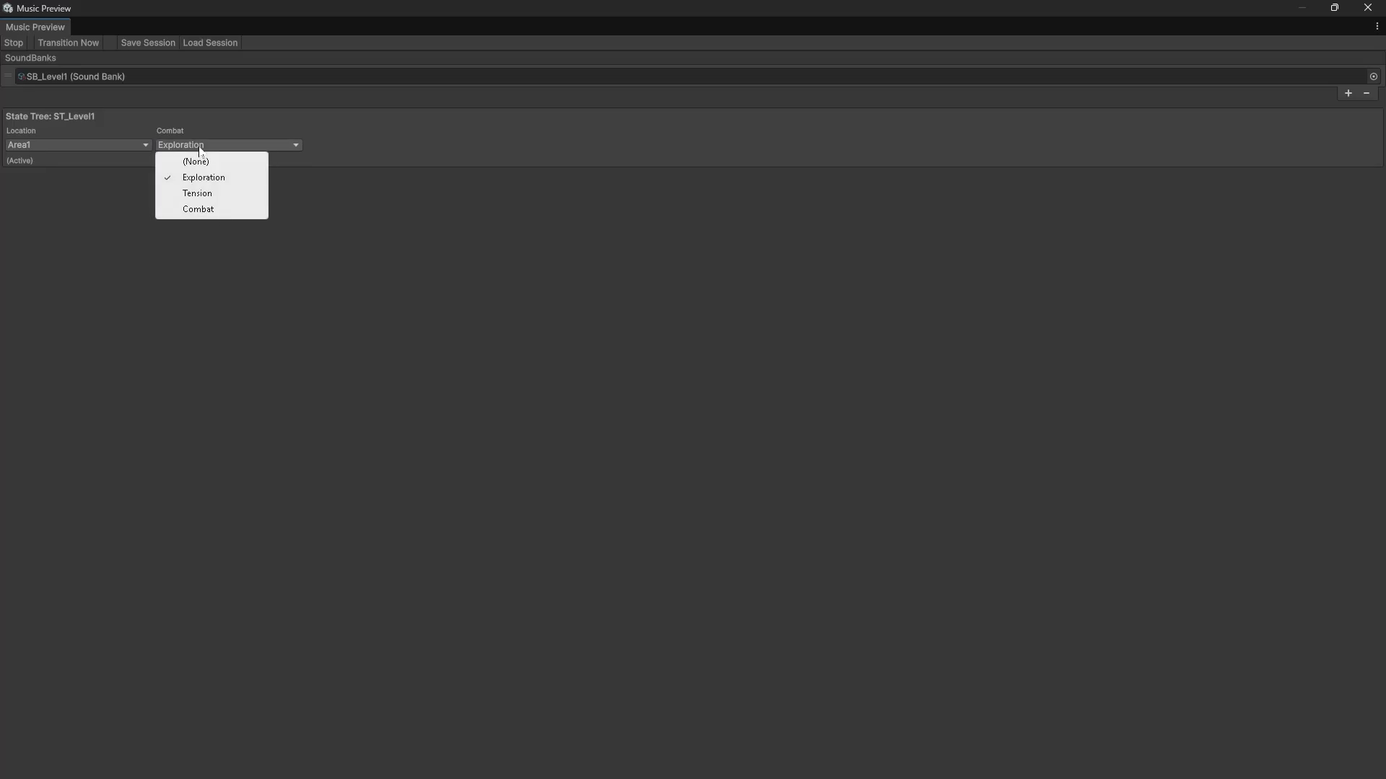
click(197, 195)
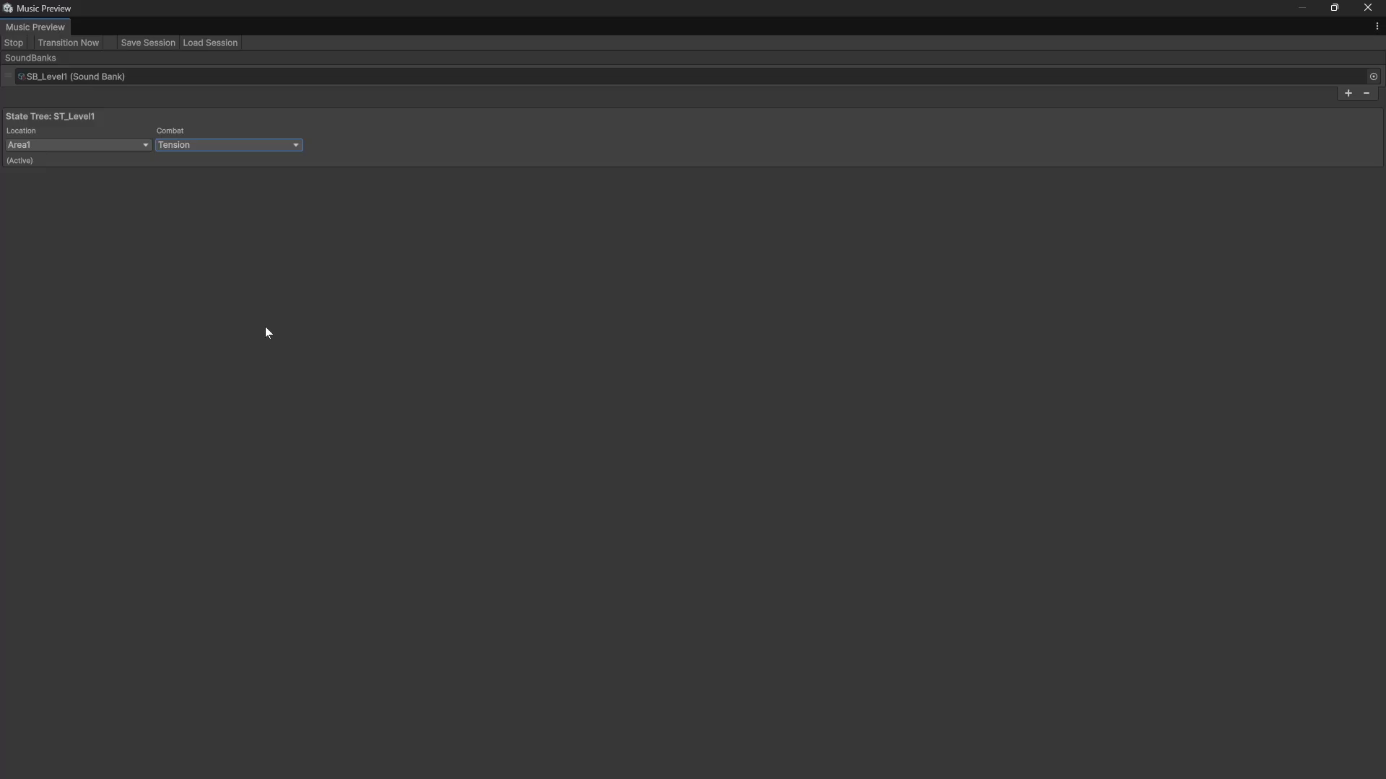
Step: Switch the preview Location to Area2 and the Combat state back to Exploration
click(107, 144)
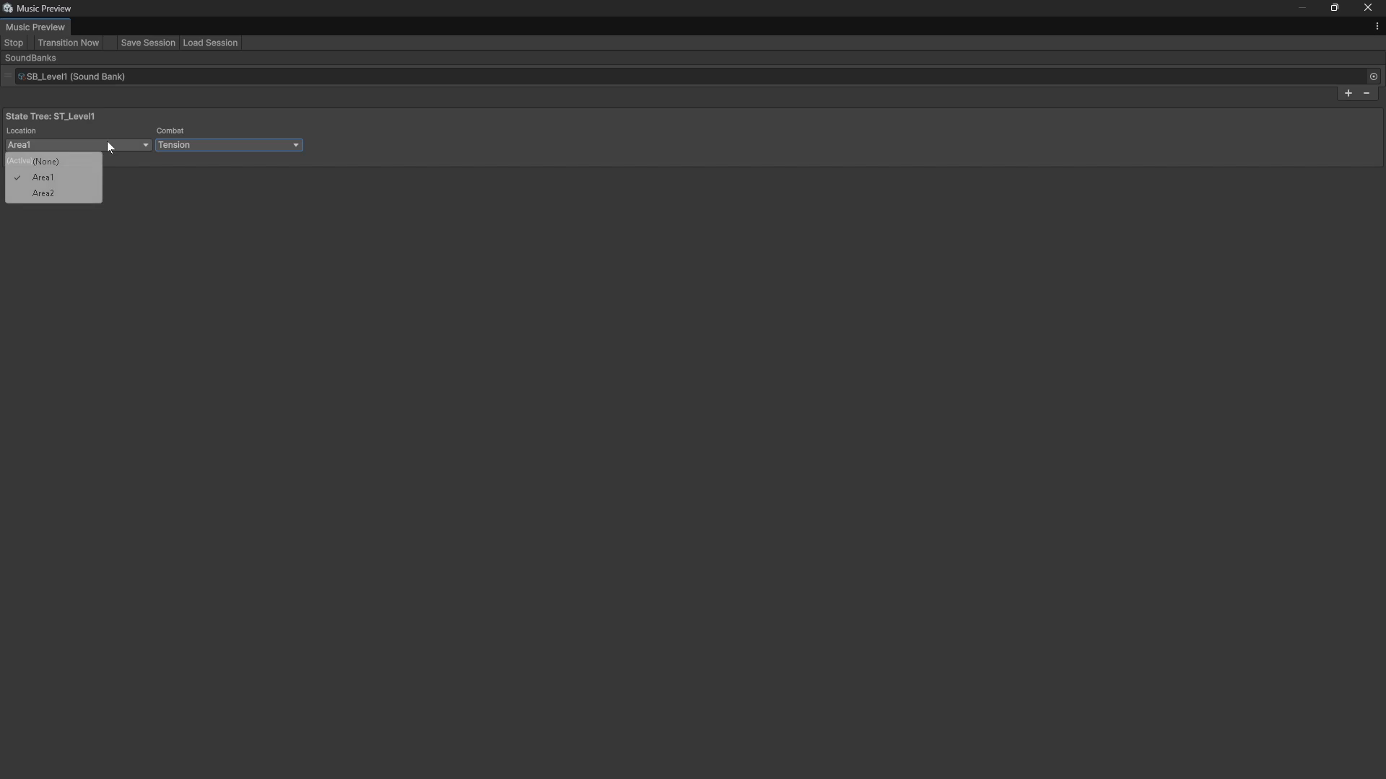
click(57, 193)
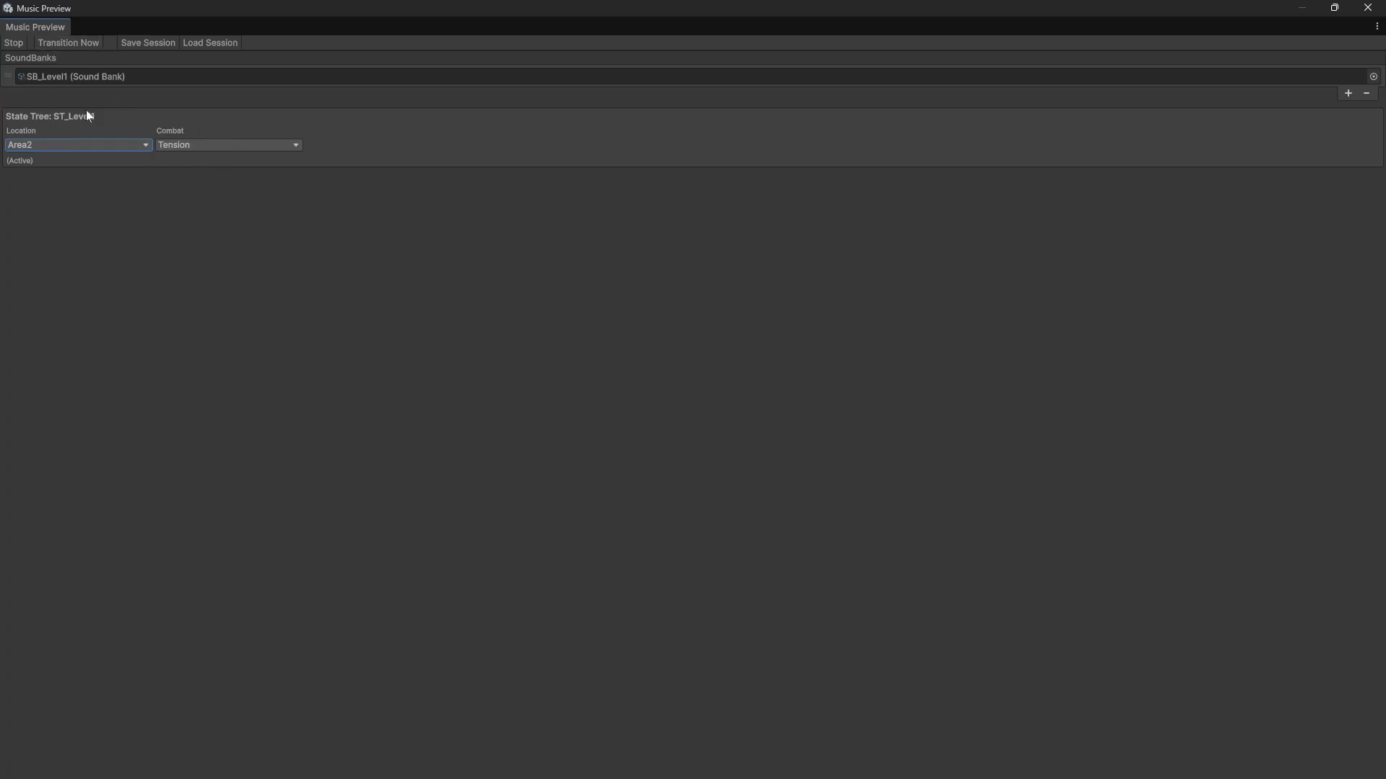
click(69, 146)
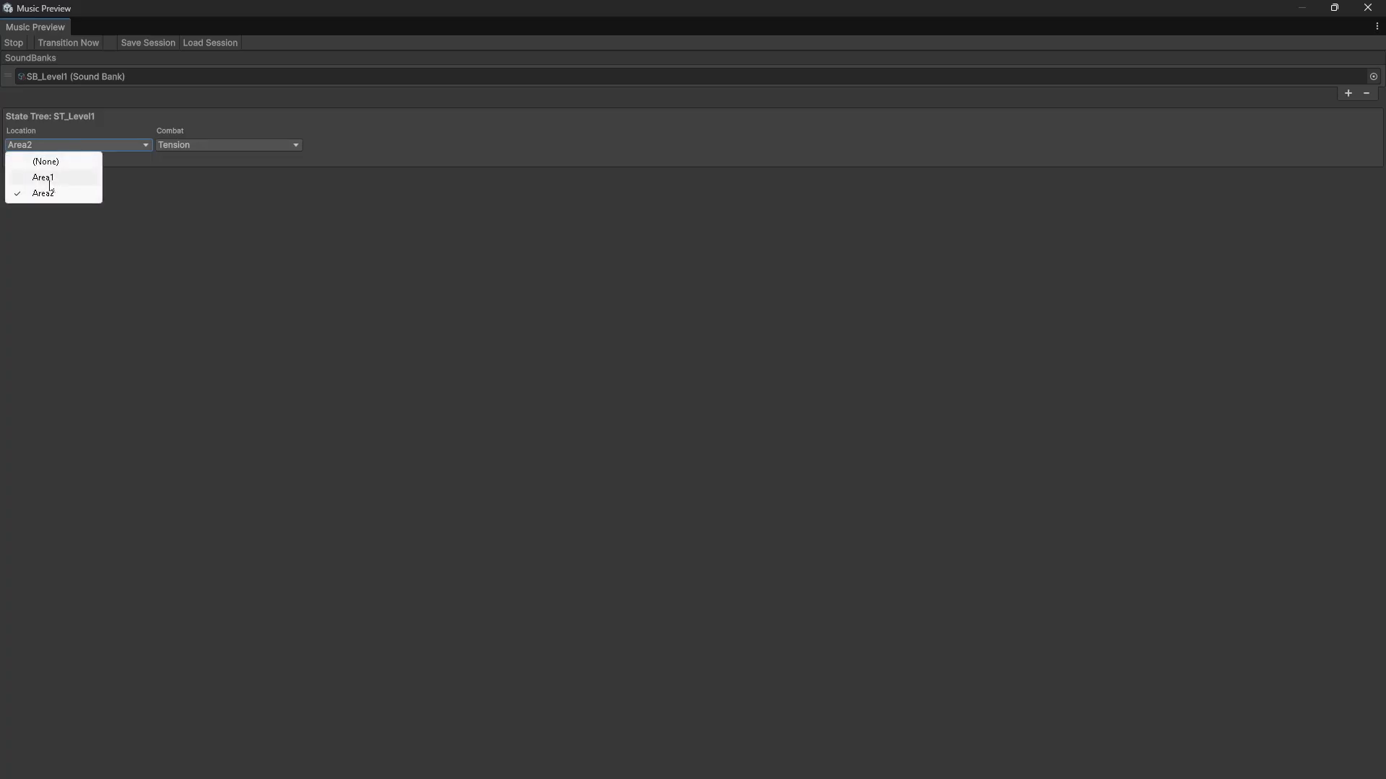
click(183, 148)
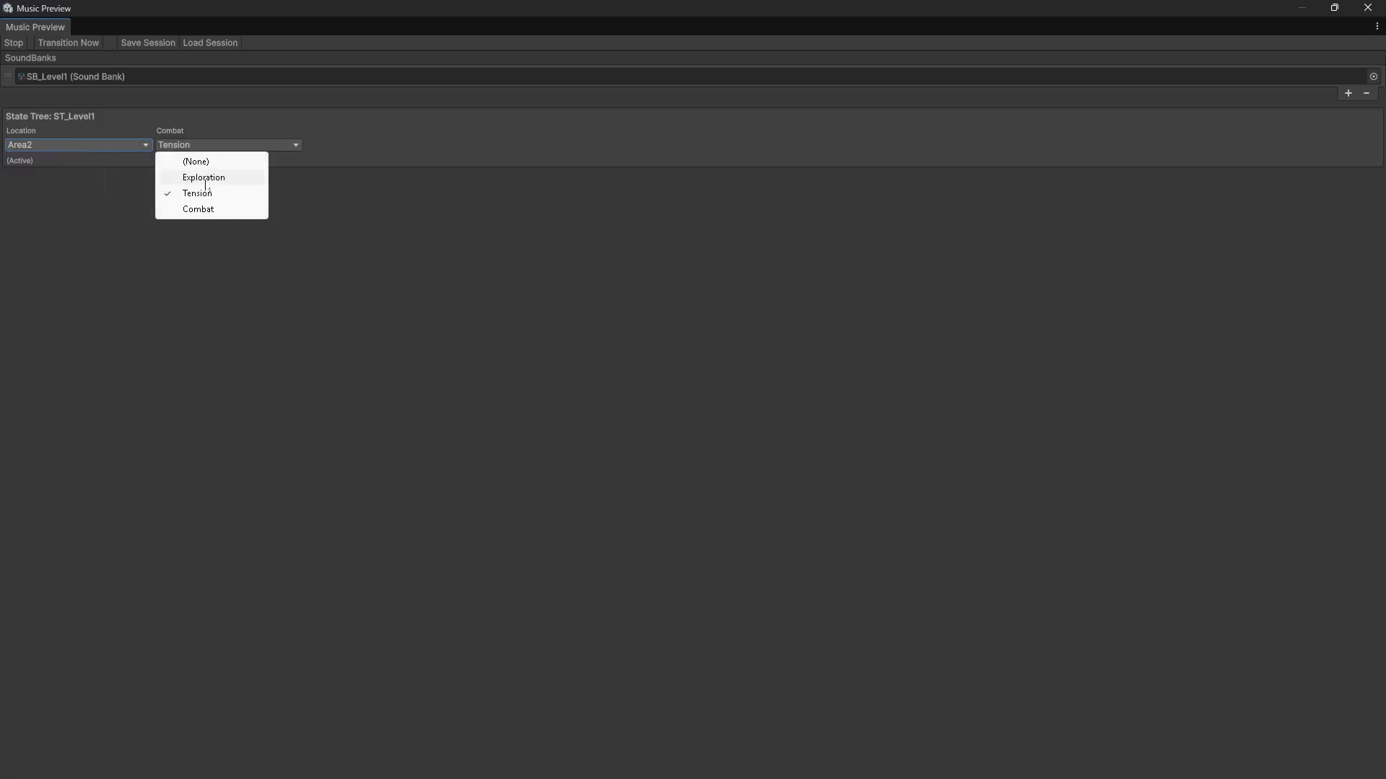
click(196, 176)
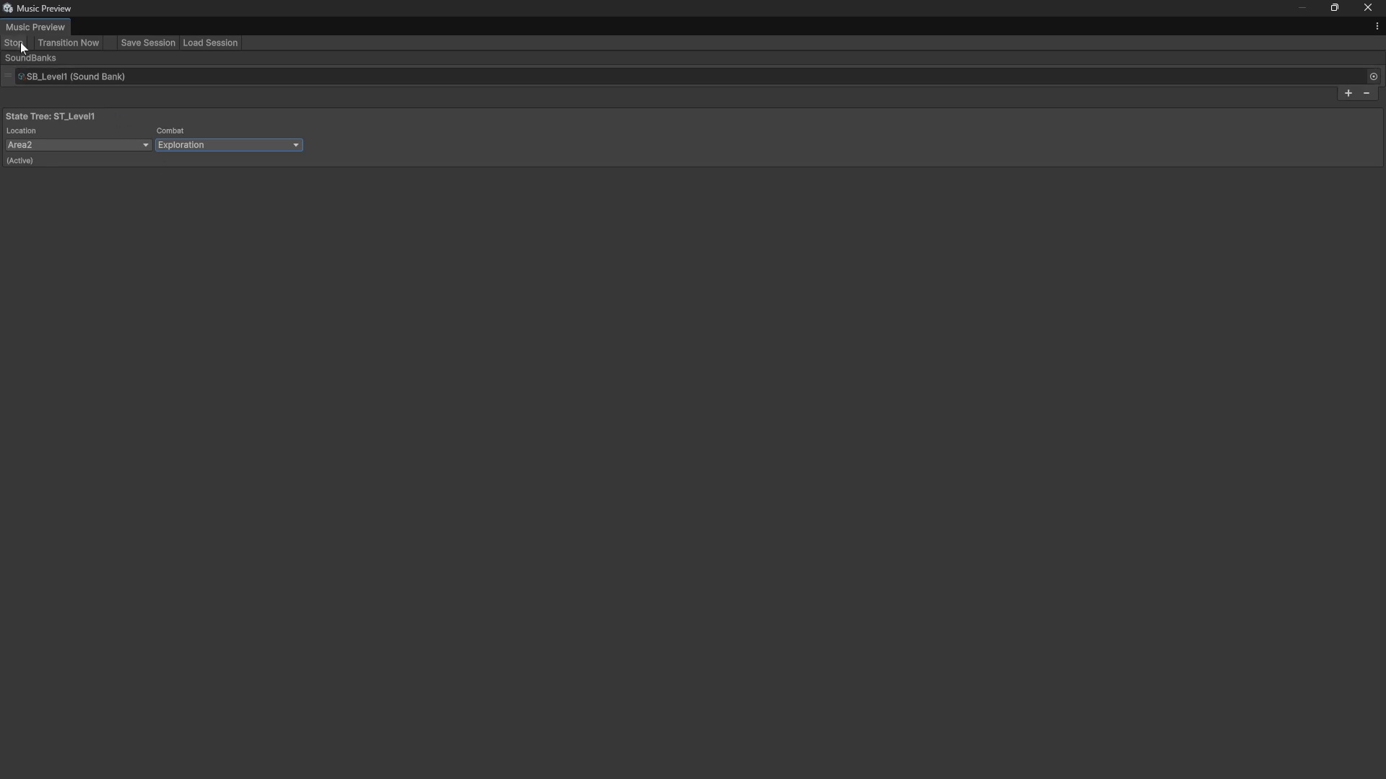
Step: Return the Location to Area1, then stop the preview and close the Music Preview window
click(79, 146)
click(51, 173)
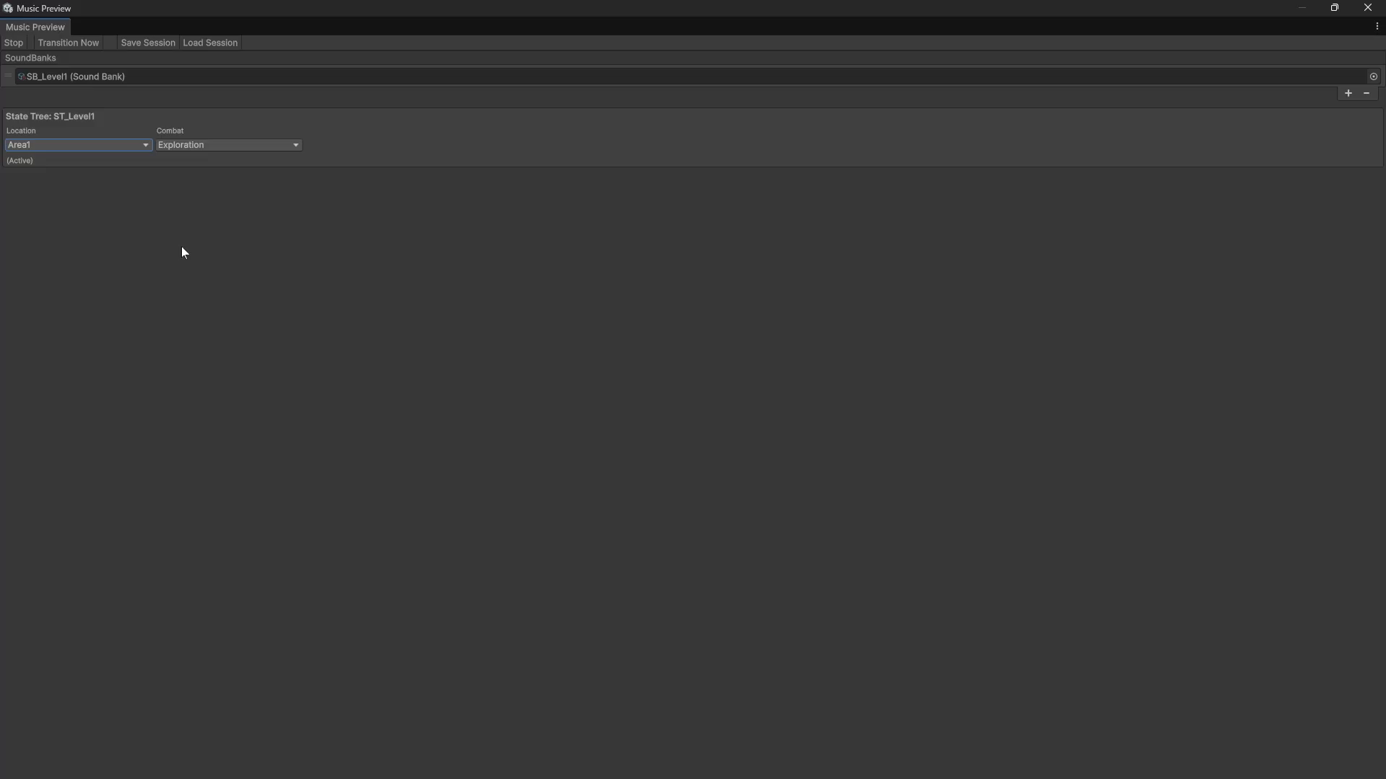
click(16, 45)
click(1376, 15)
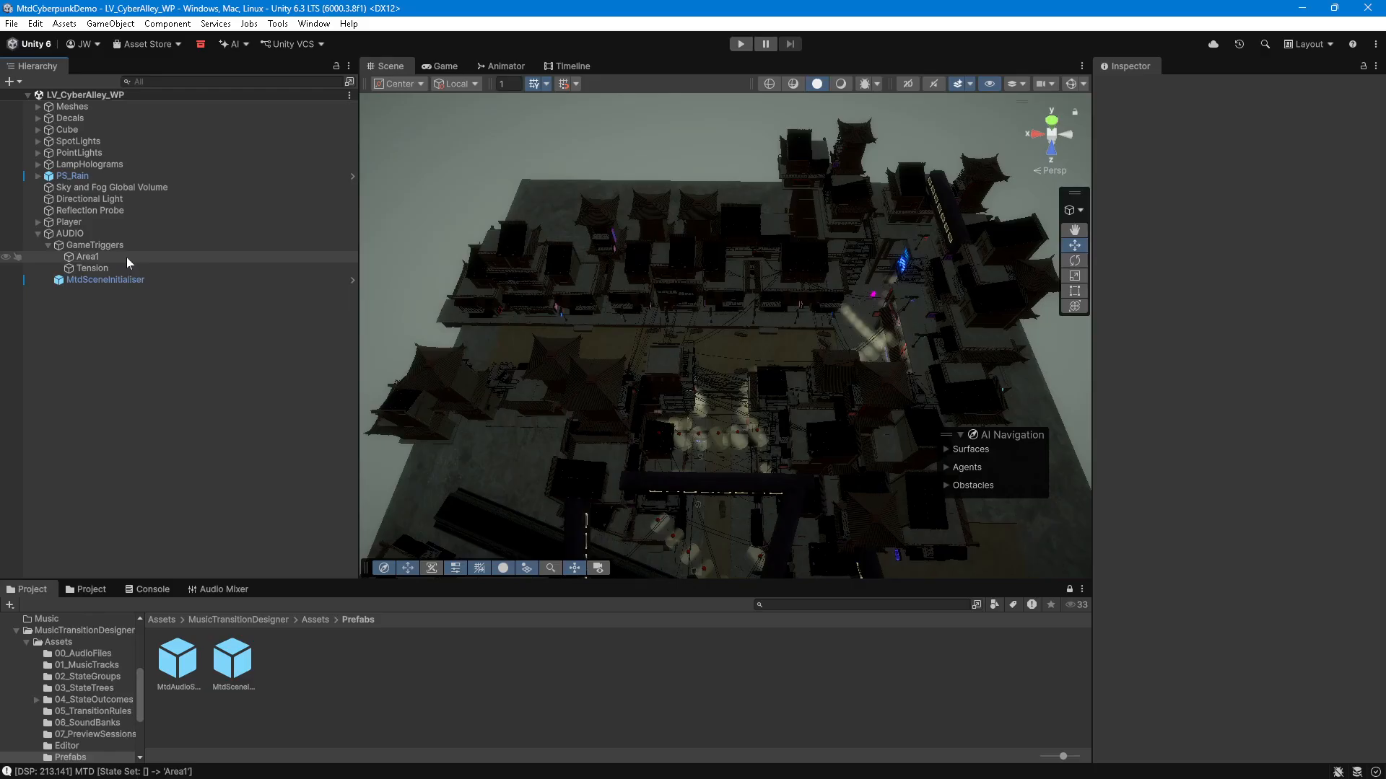
Step: Play-test the scene, walking the player forward through the trigger volumes, then exit Play mode
click(124, 280)
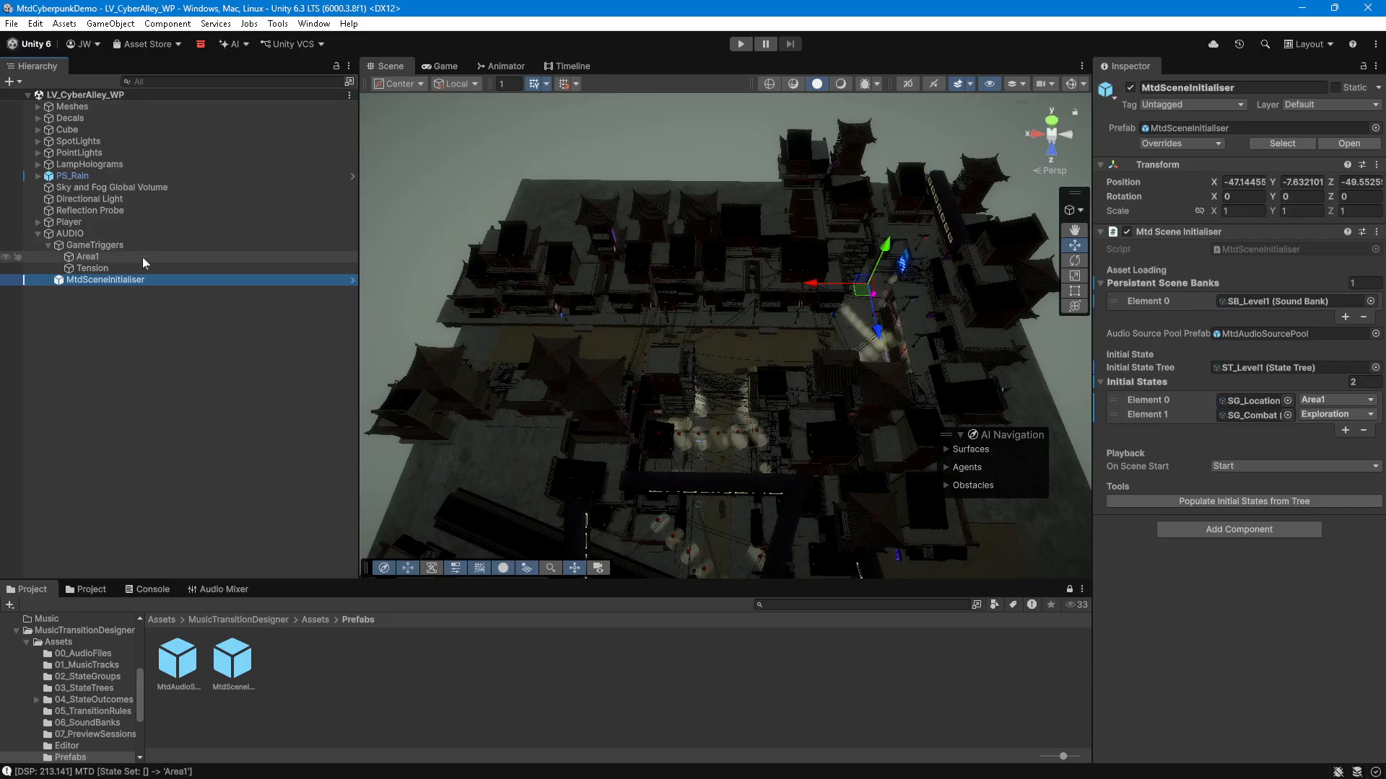
click(739, 42)
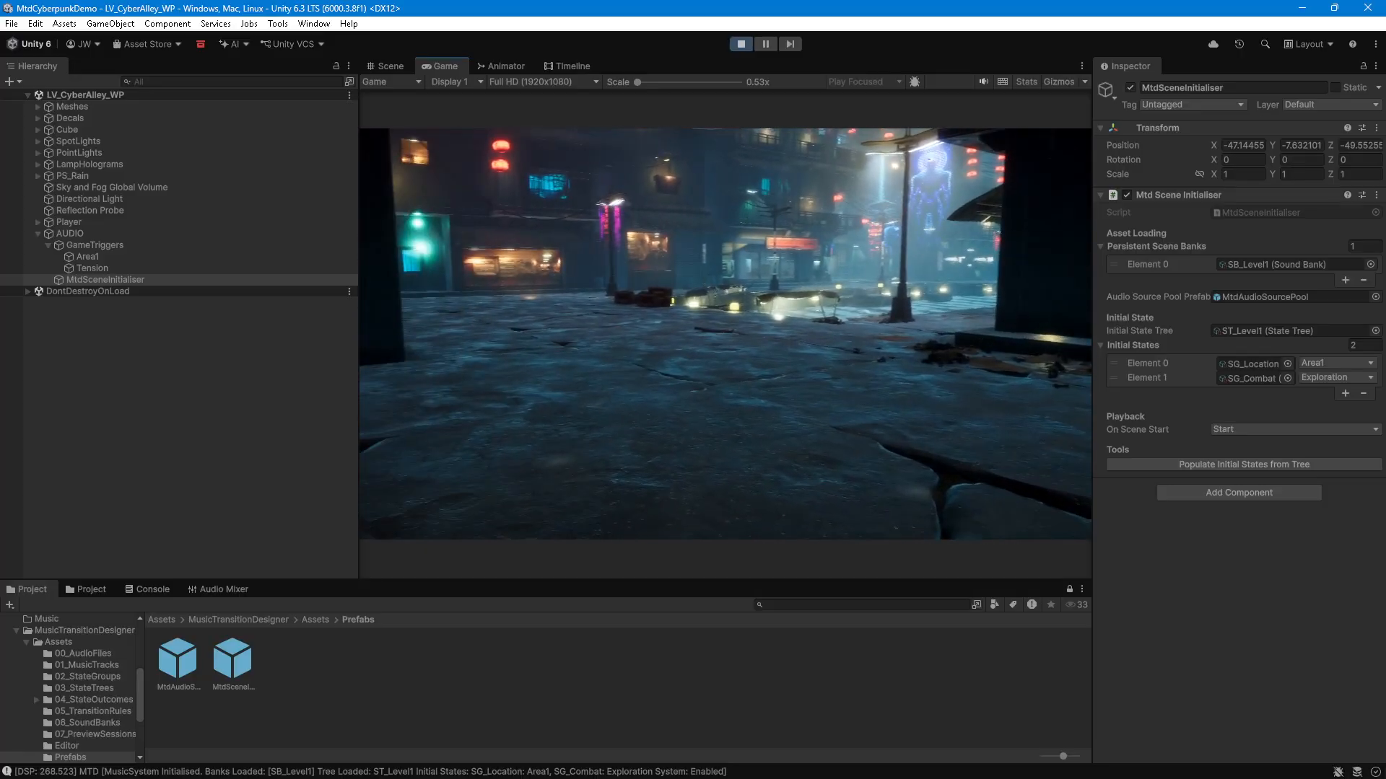
key(w)
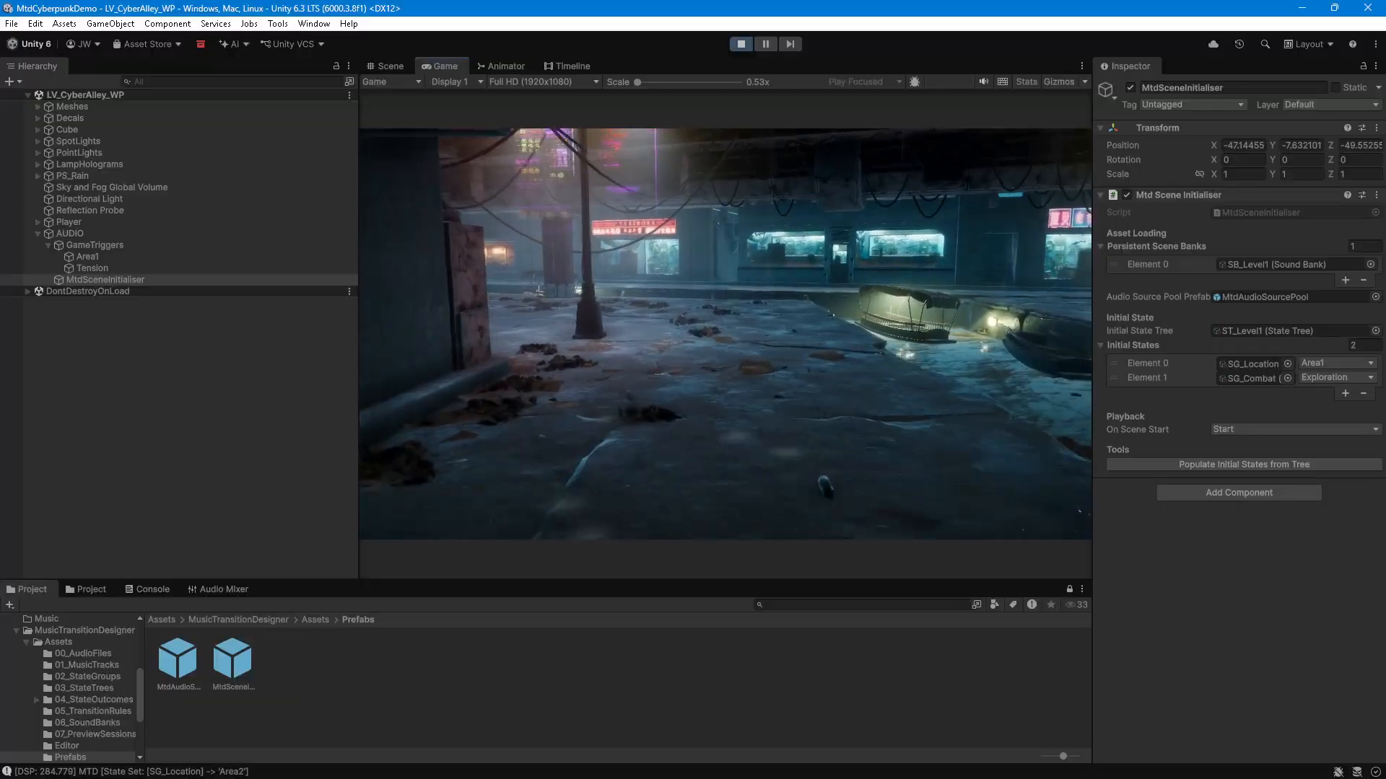
key(w)
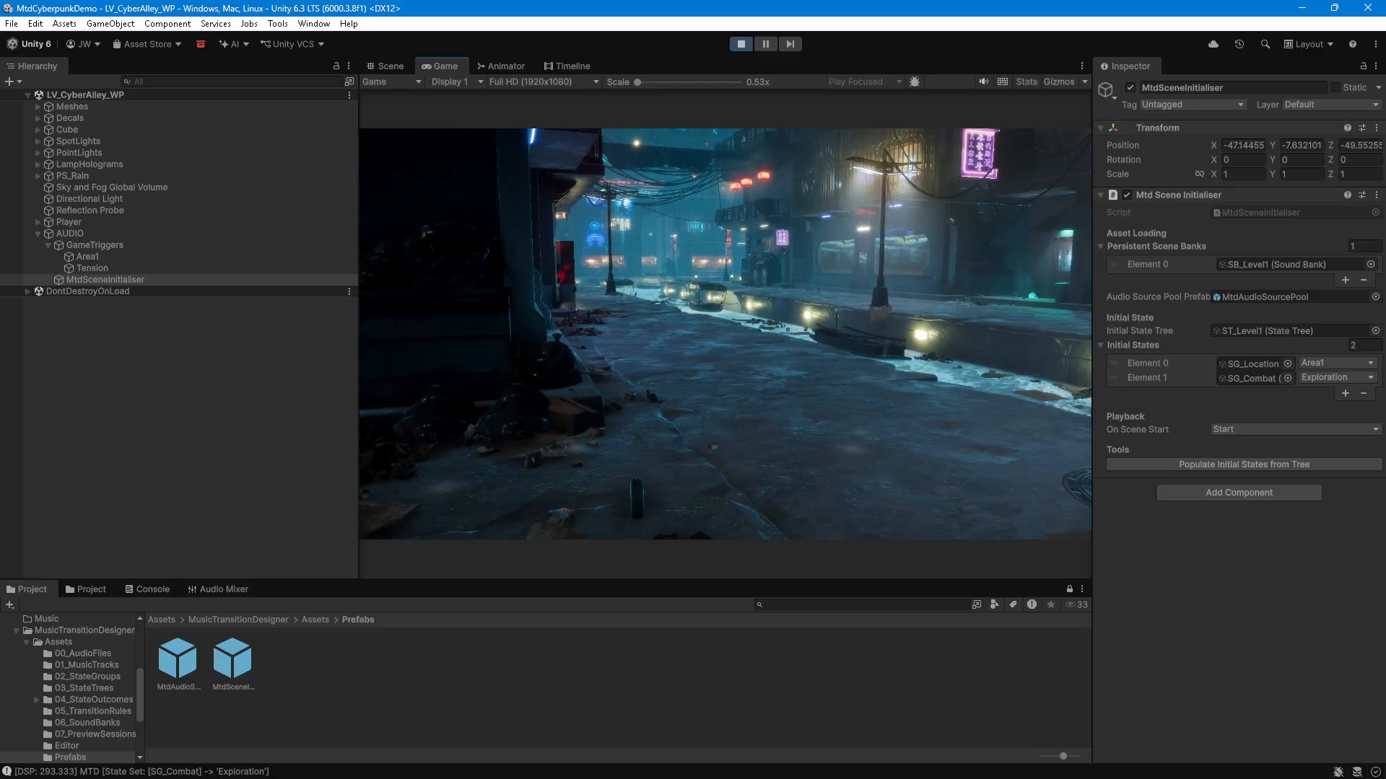
key(w)
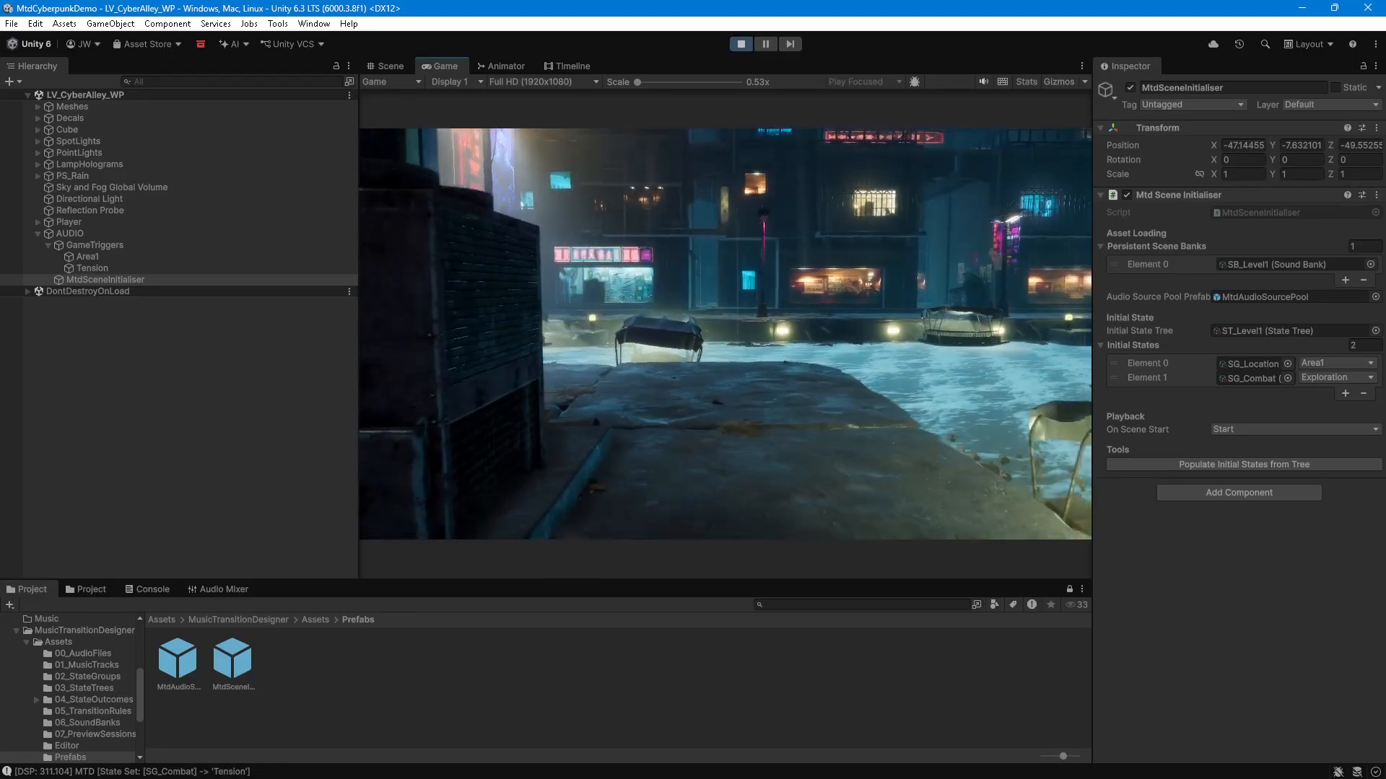
key(w)
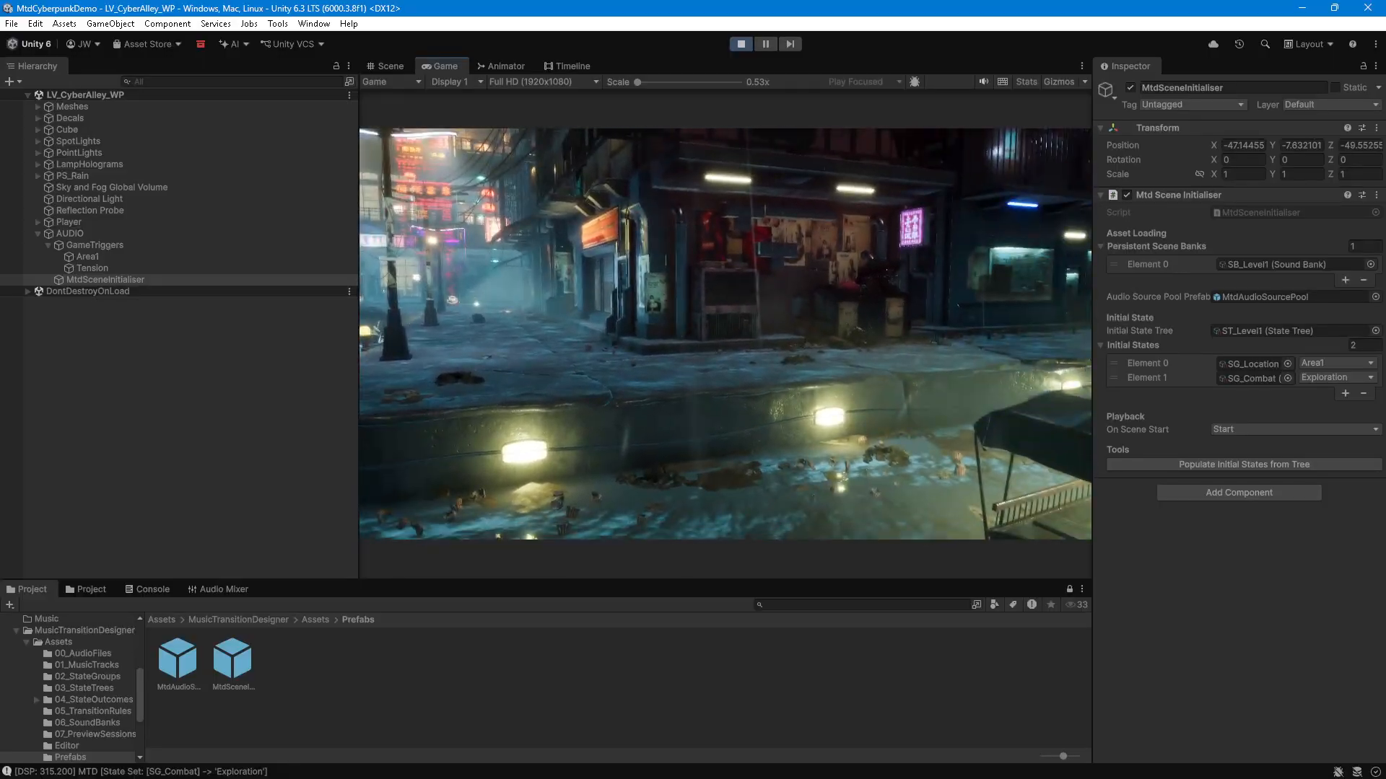
key(ctrl+p)
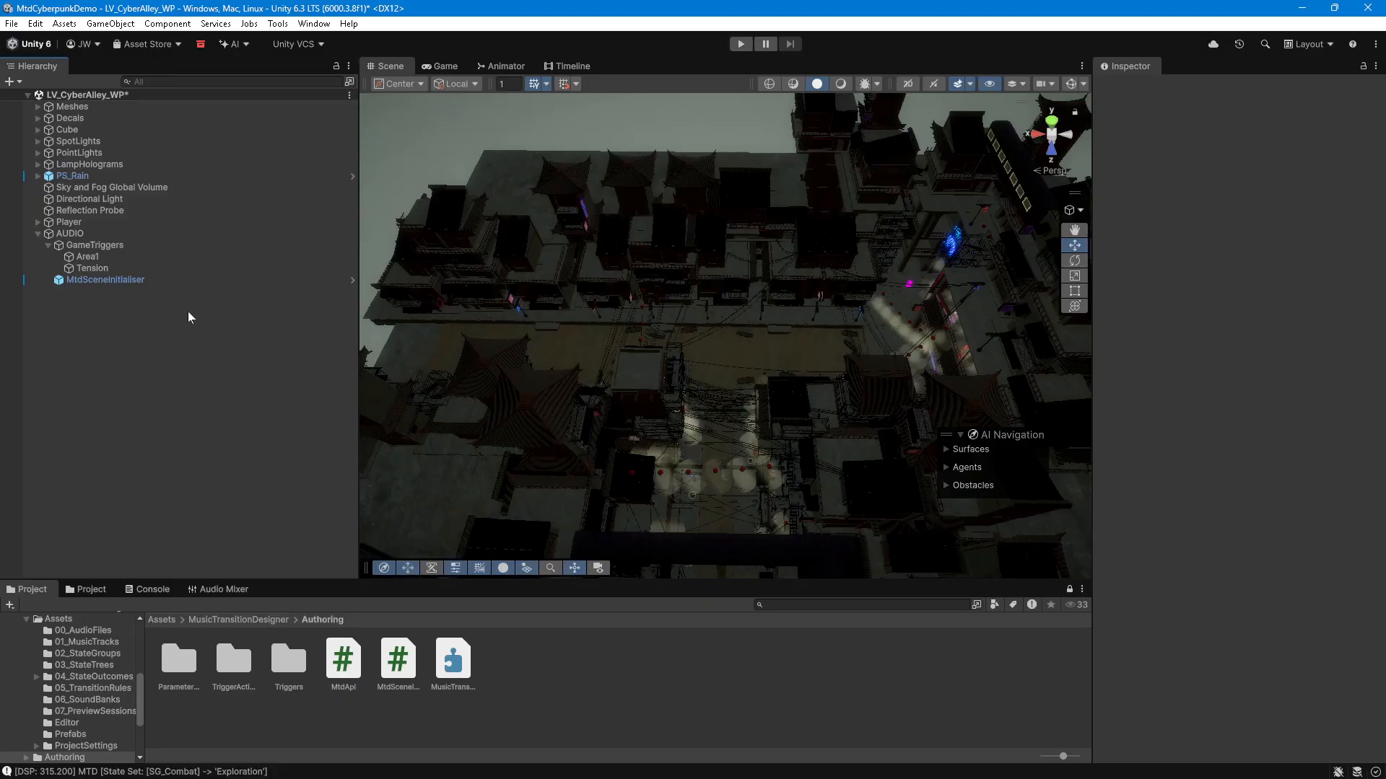